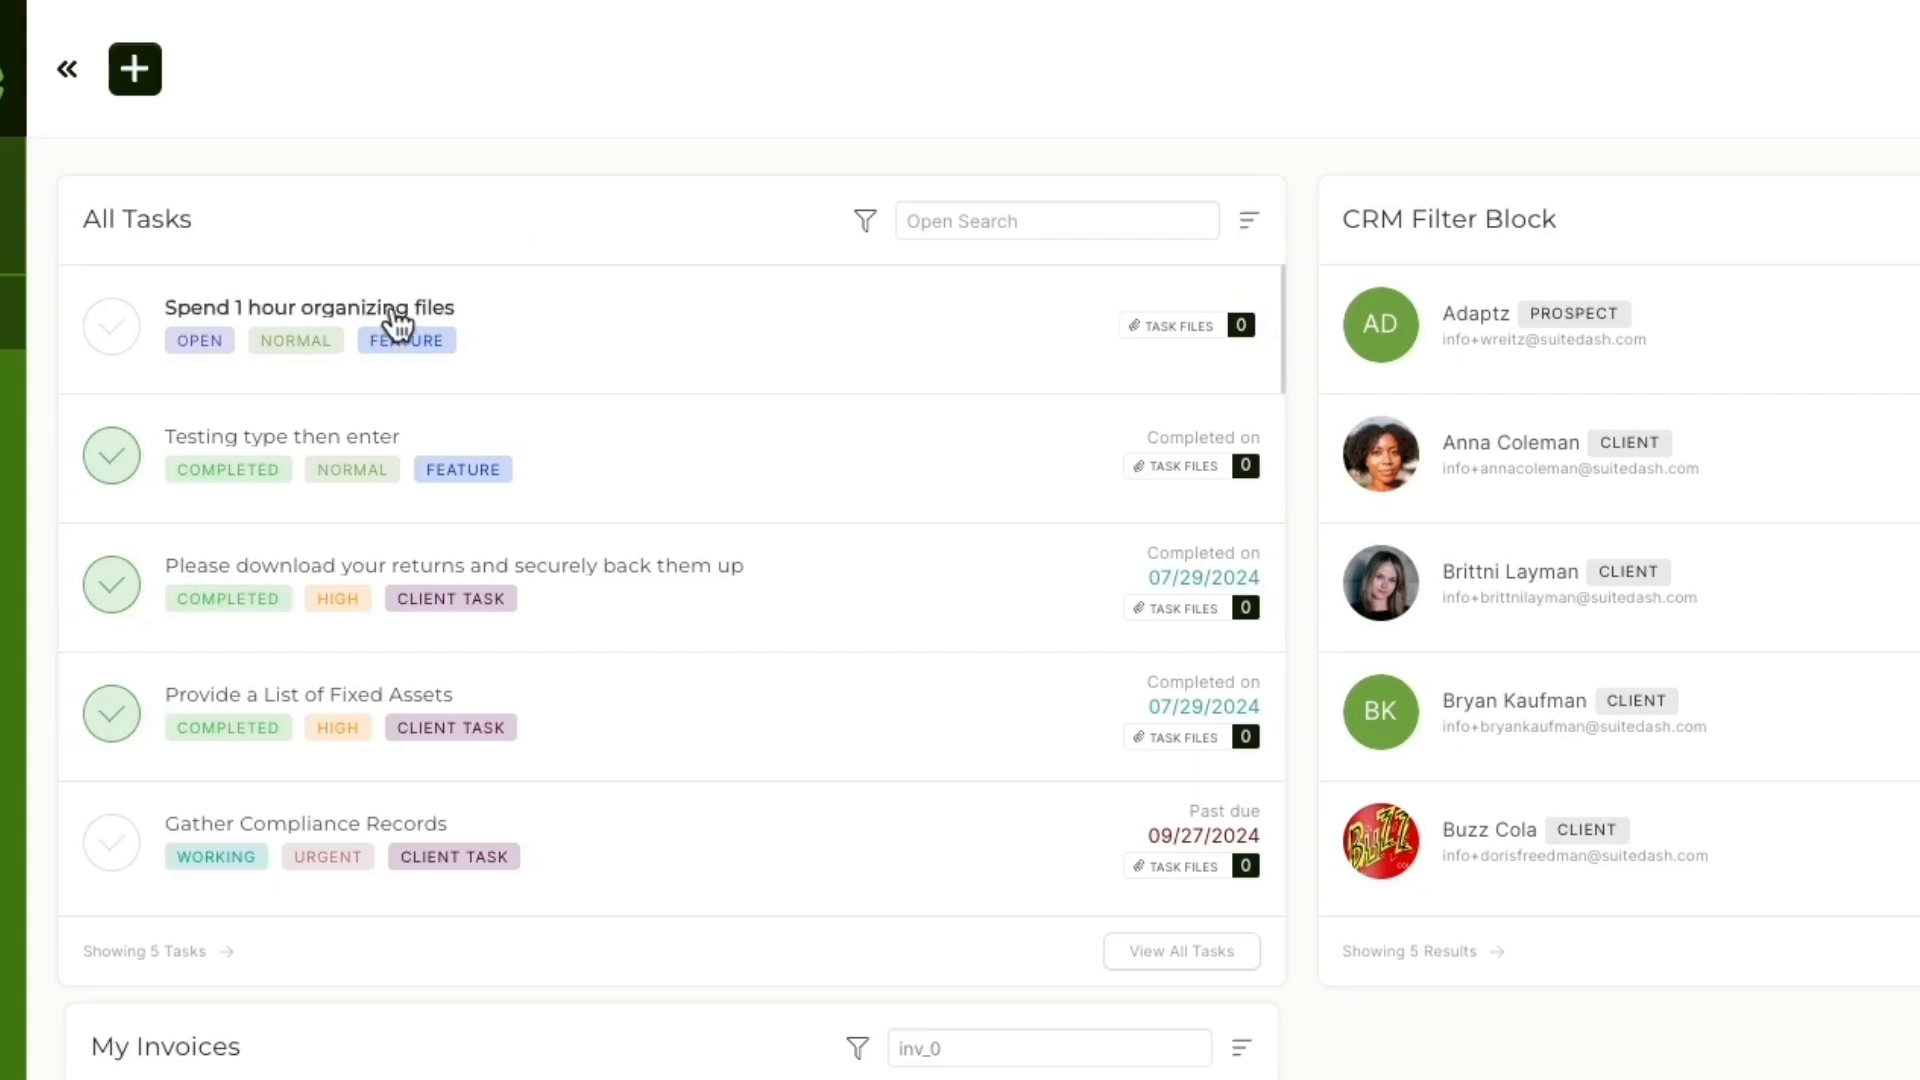
# Step: Open the task "Spend 1 hour organizing files" from the All Tasks block and set its priority to High
pyautogui.click(397, 322)
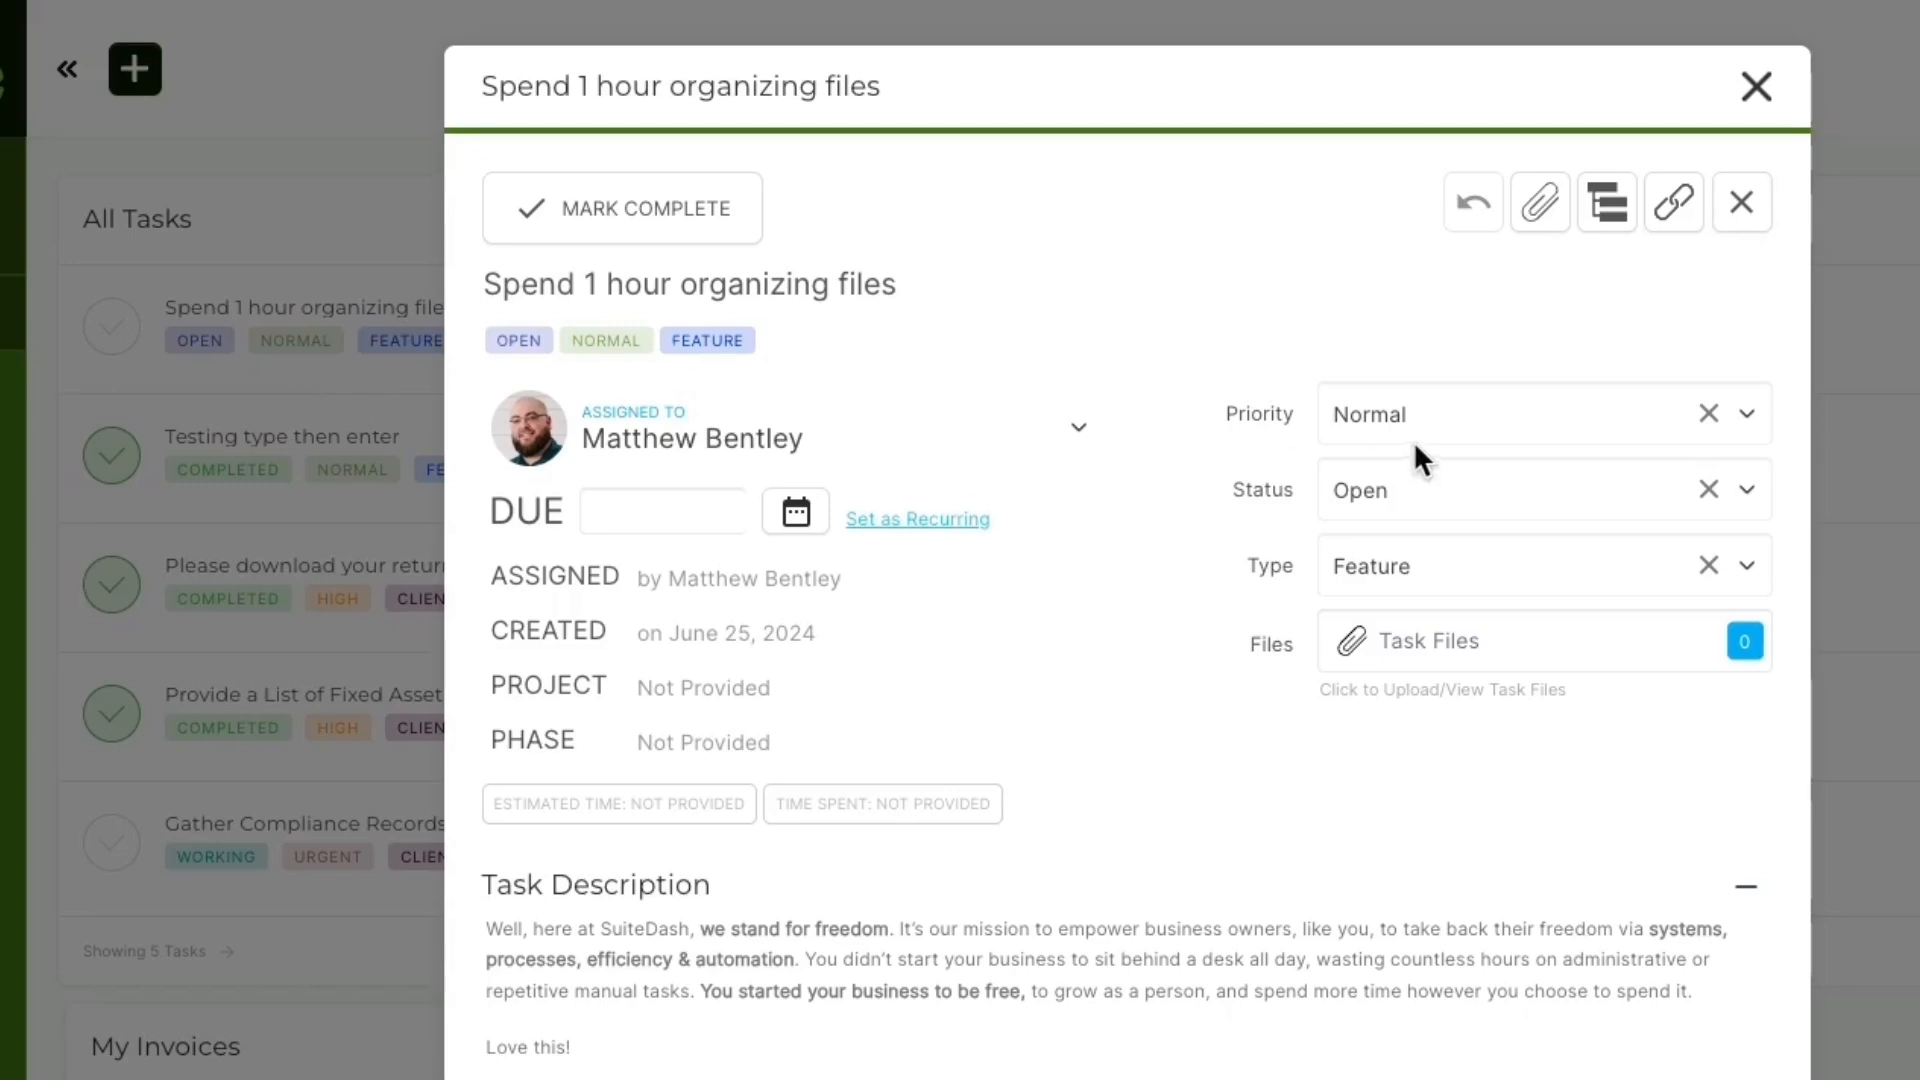
pyautogui.click(1450, 430)
pyautogui.click(1440, 567)
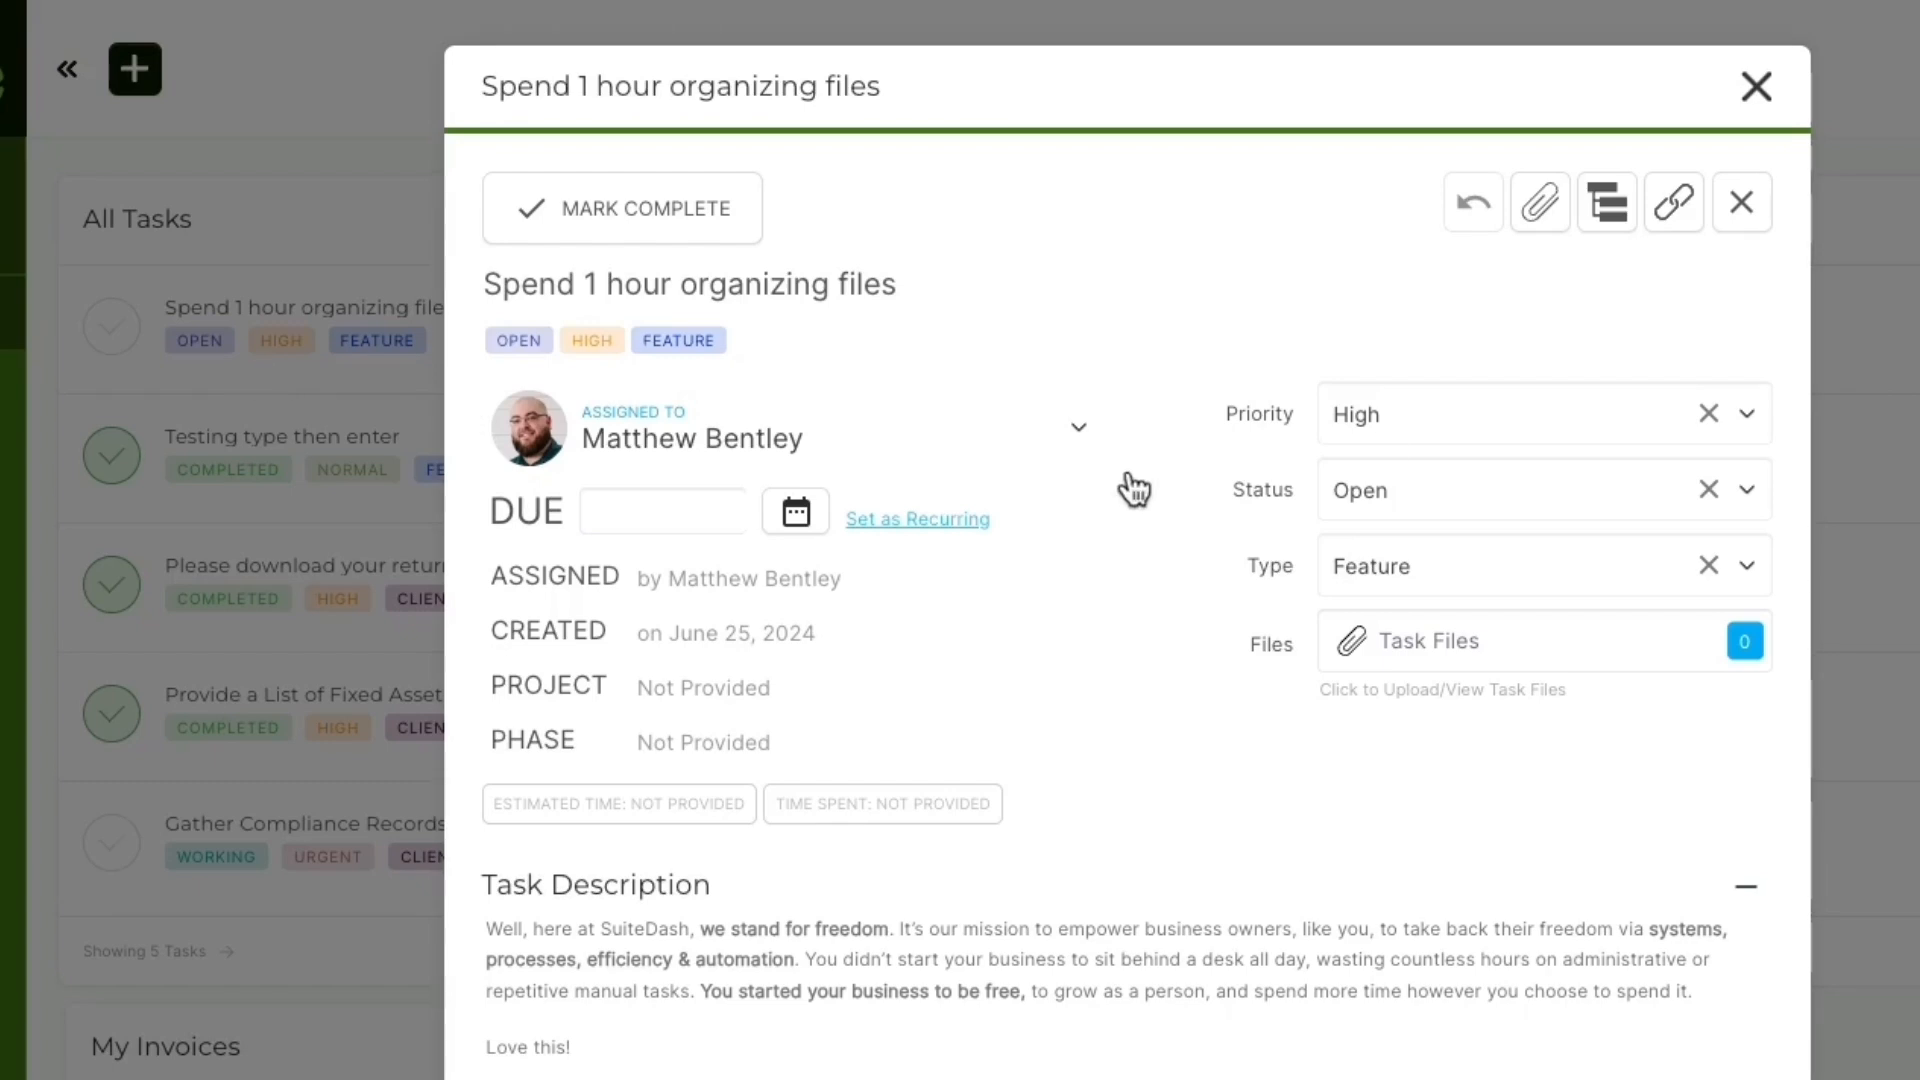
# Step: Set the open task's priority back to Normal and close the task details
pyautogui.click(1389, 430)
pyautogui.click(1393, 562)
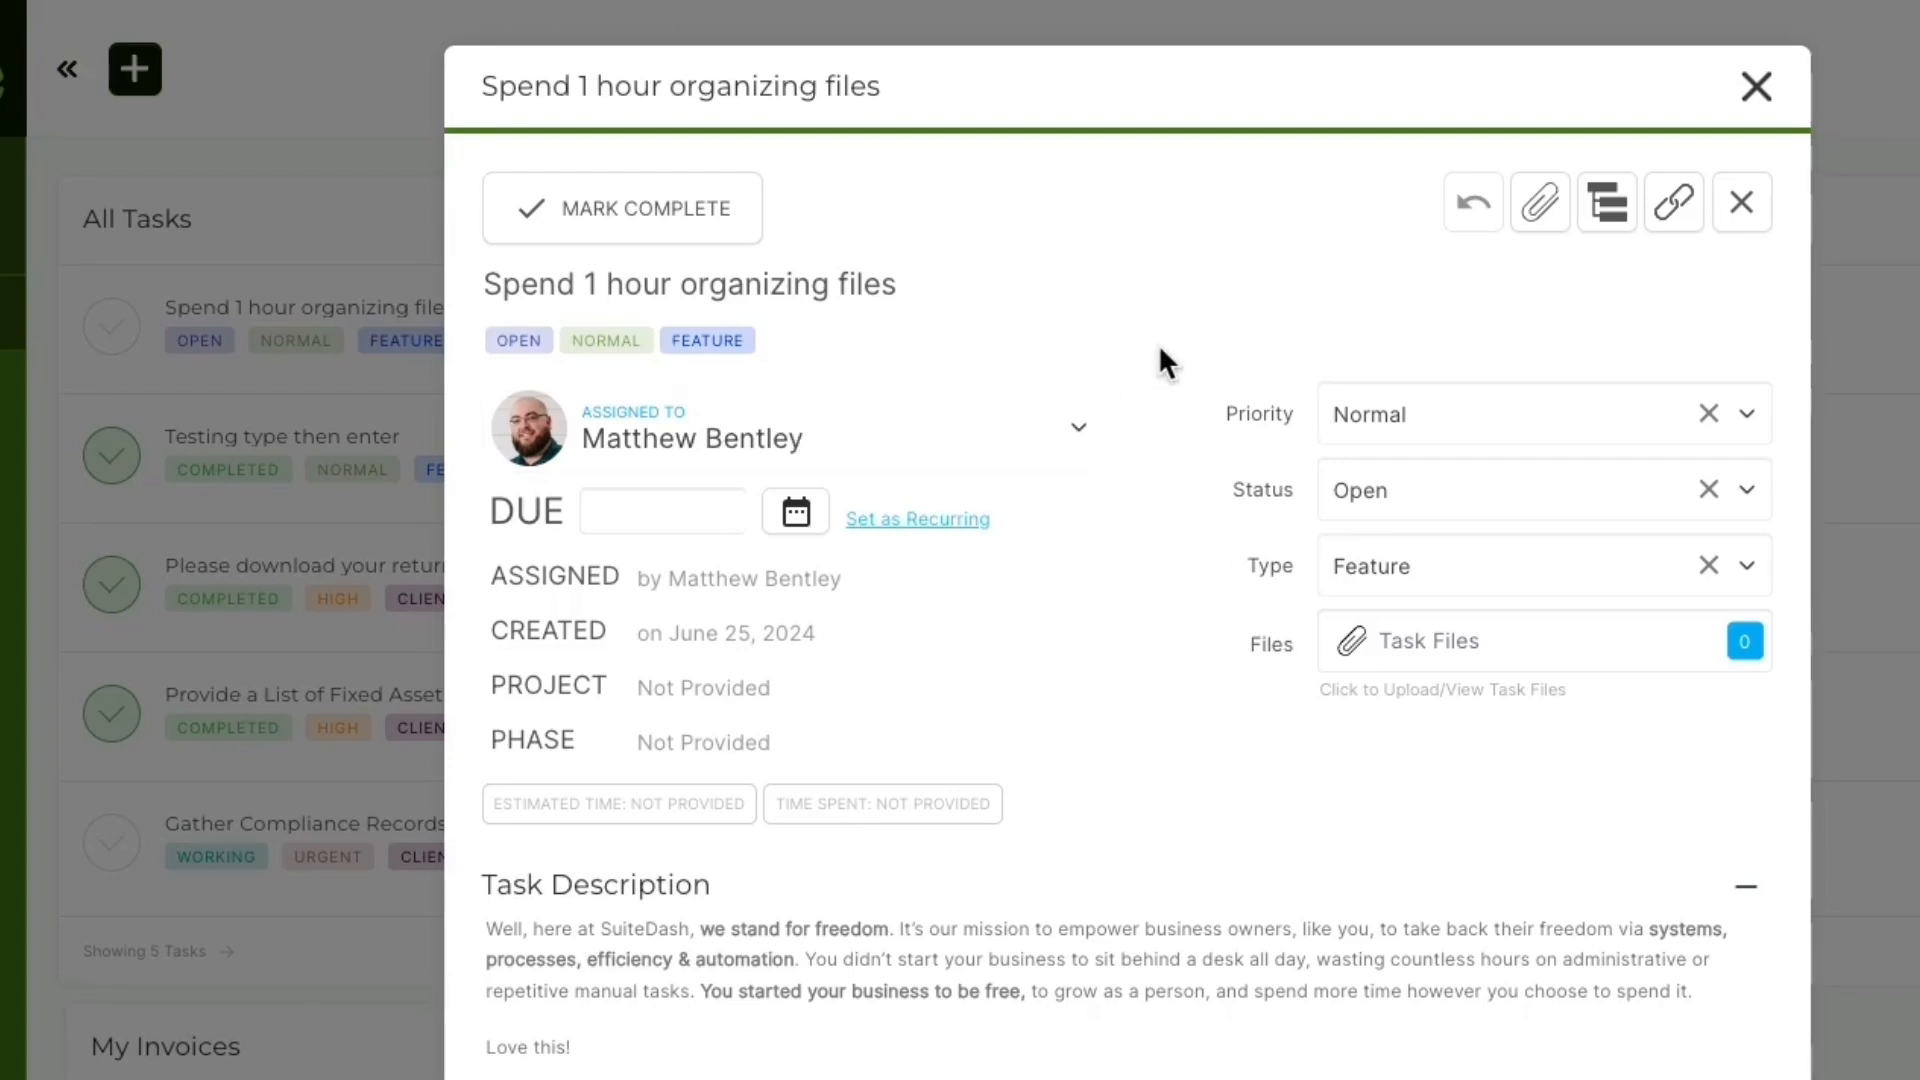
pyautogui.click(1753, 86)
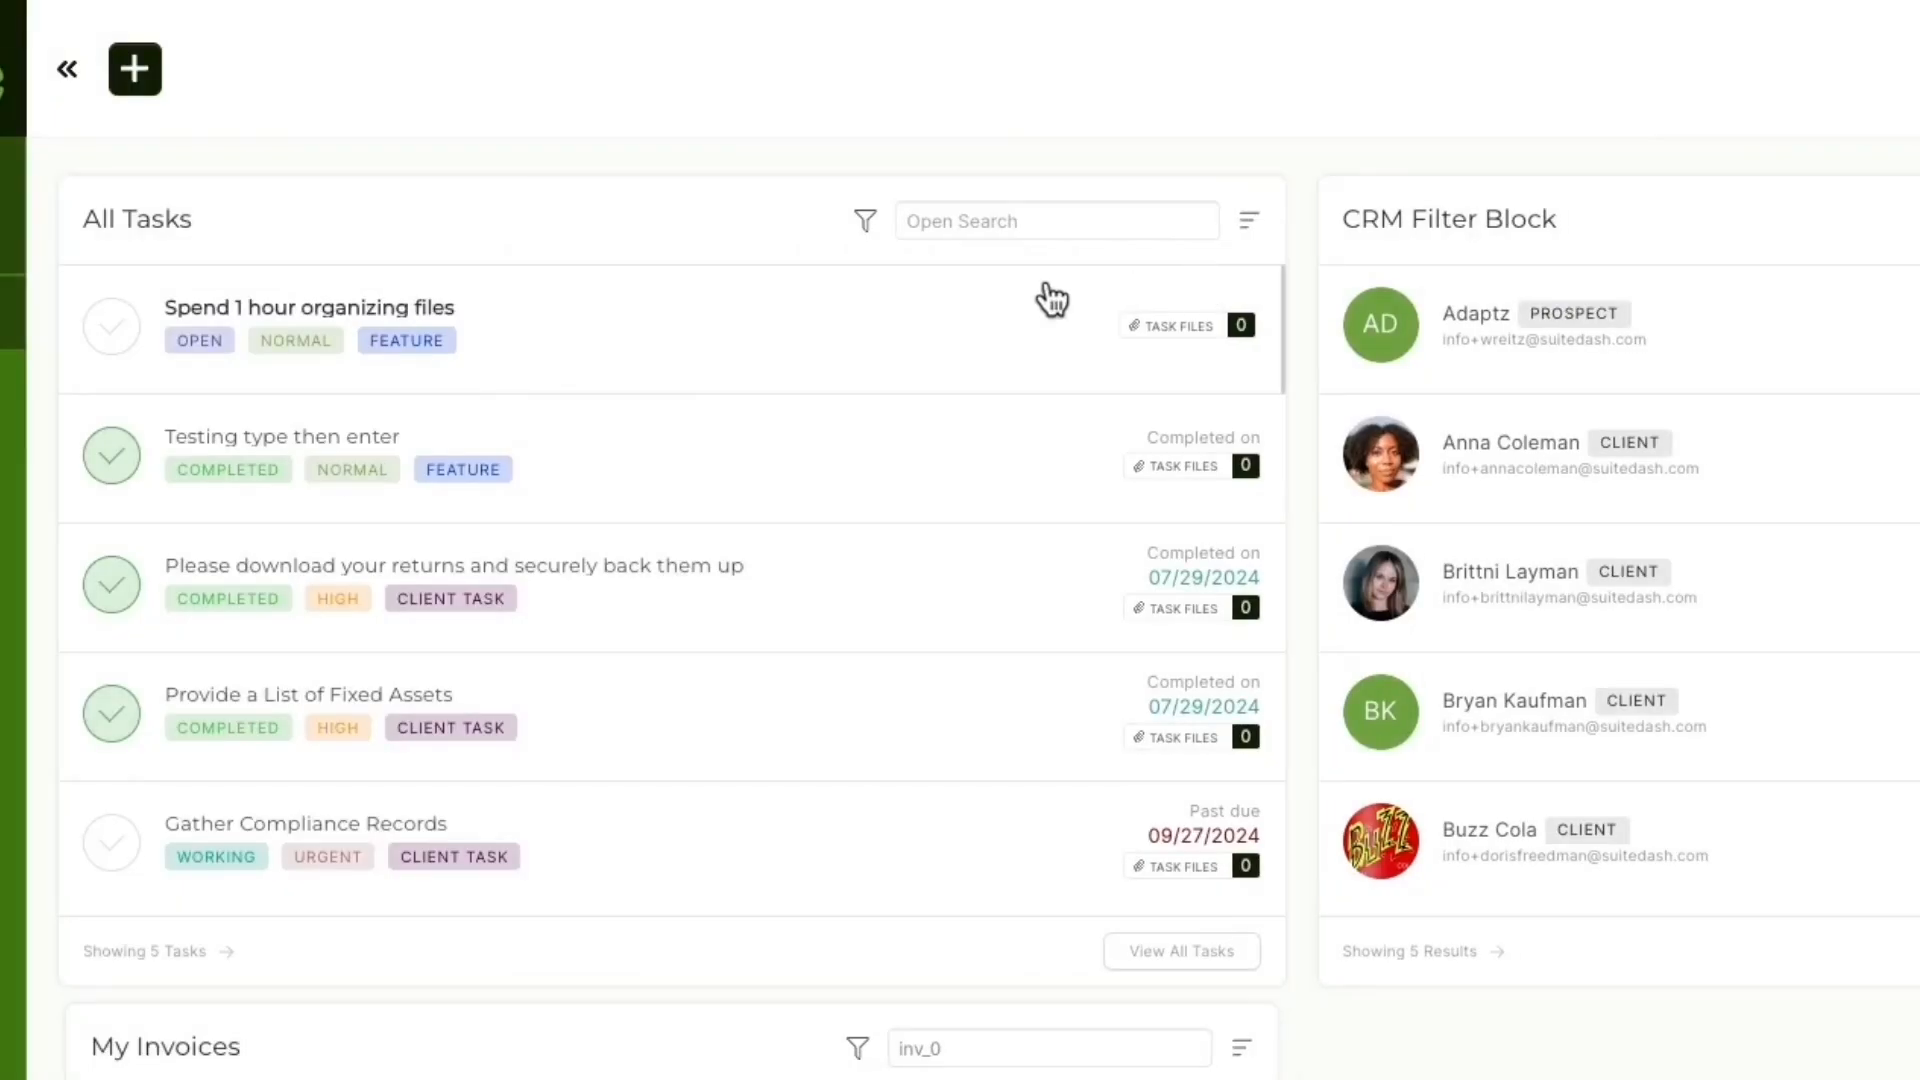
# Step: View the task files of "Spend 1 hour organizing files", close them, and start marking the task complete but cancel
pyautogui.click(1232, 334)
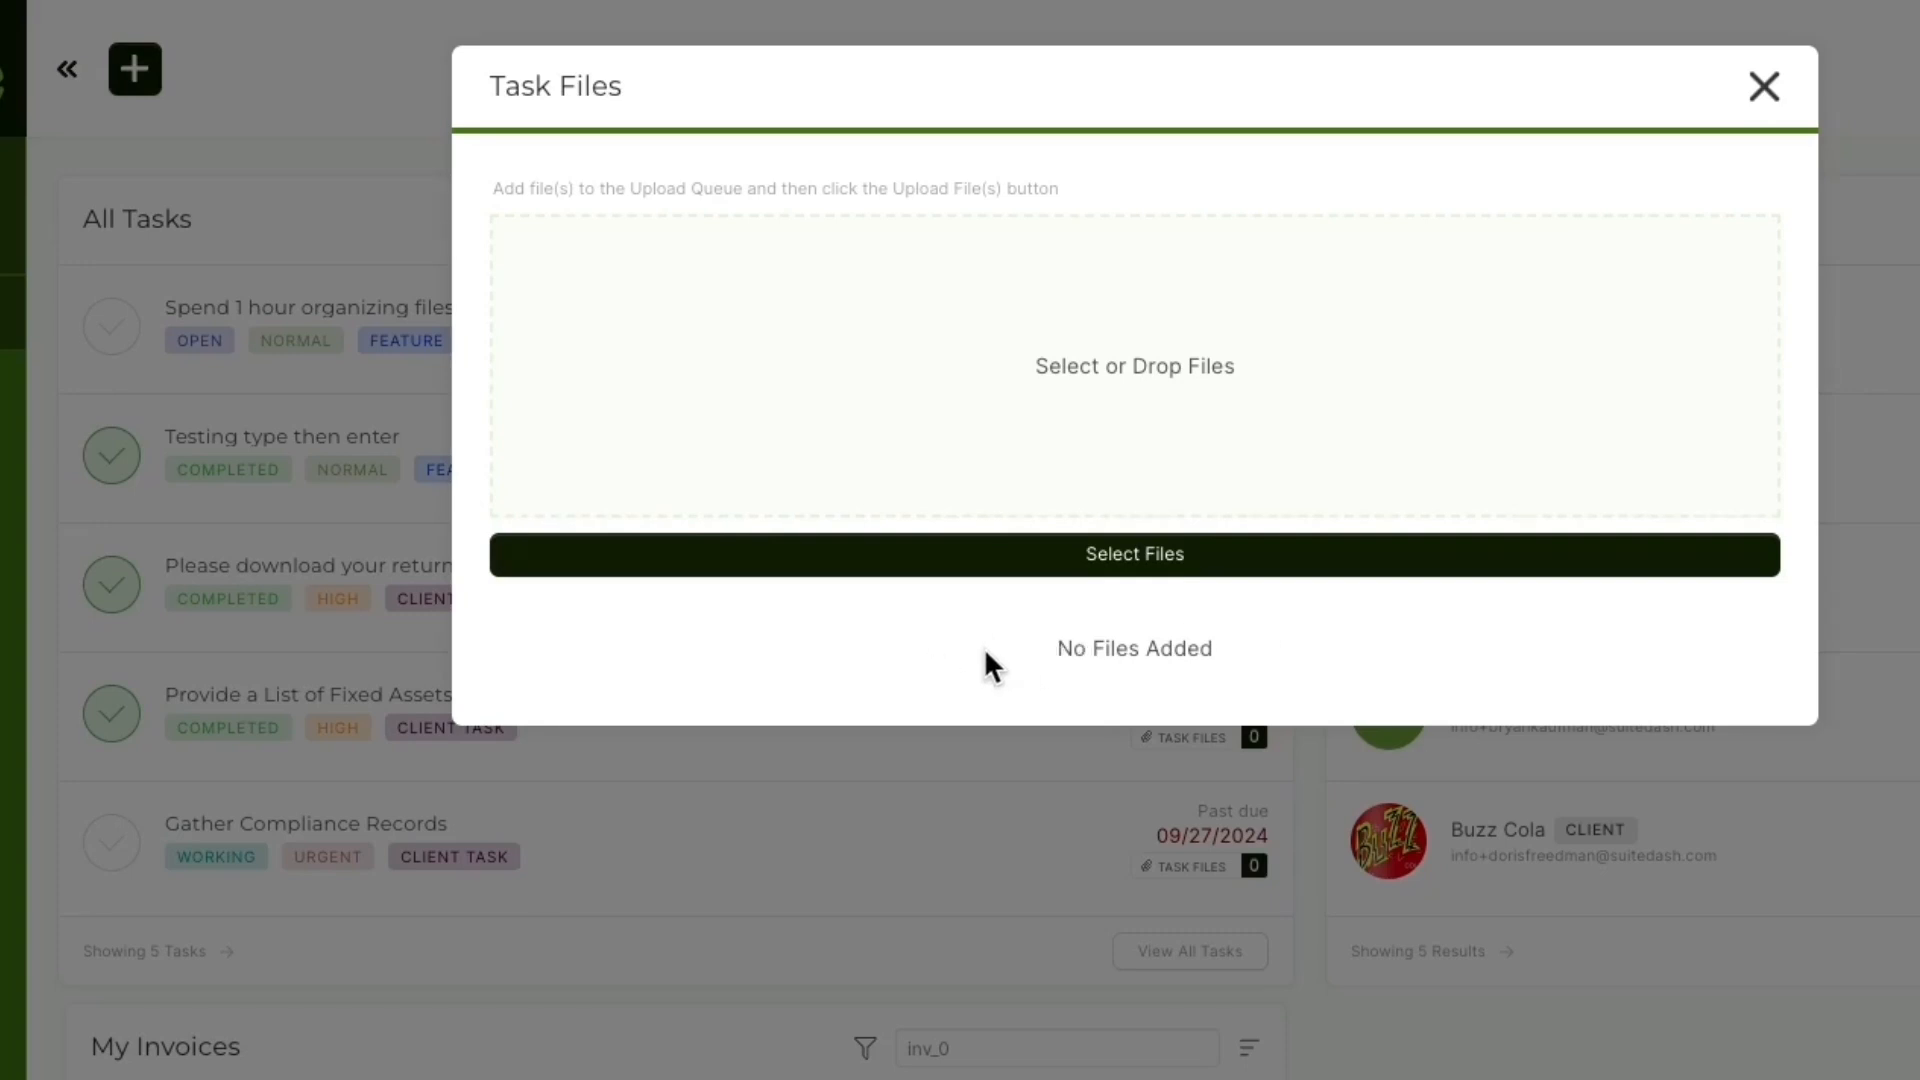
pyautogui.click(1765, 85)
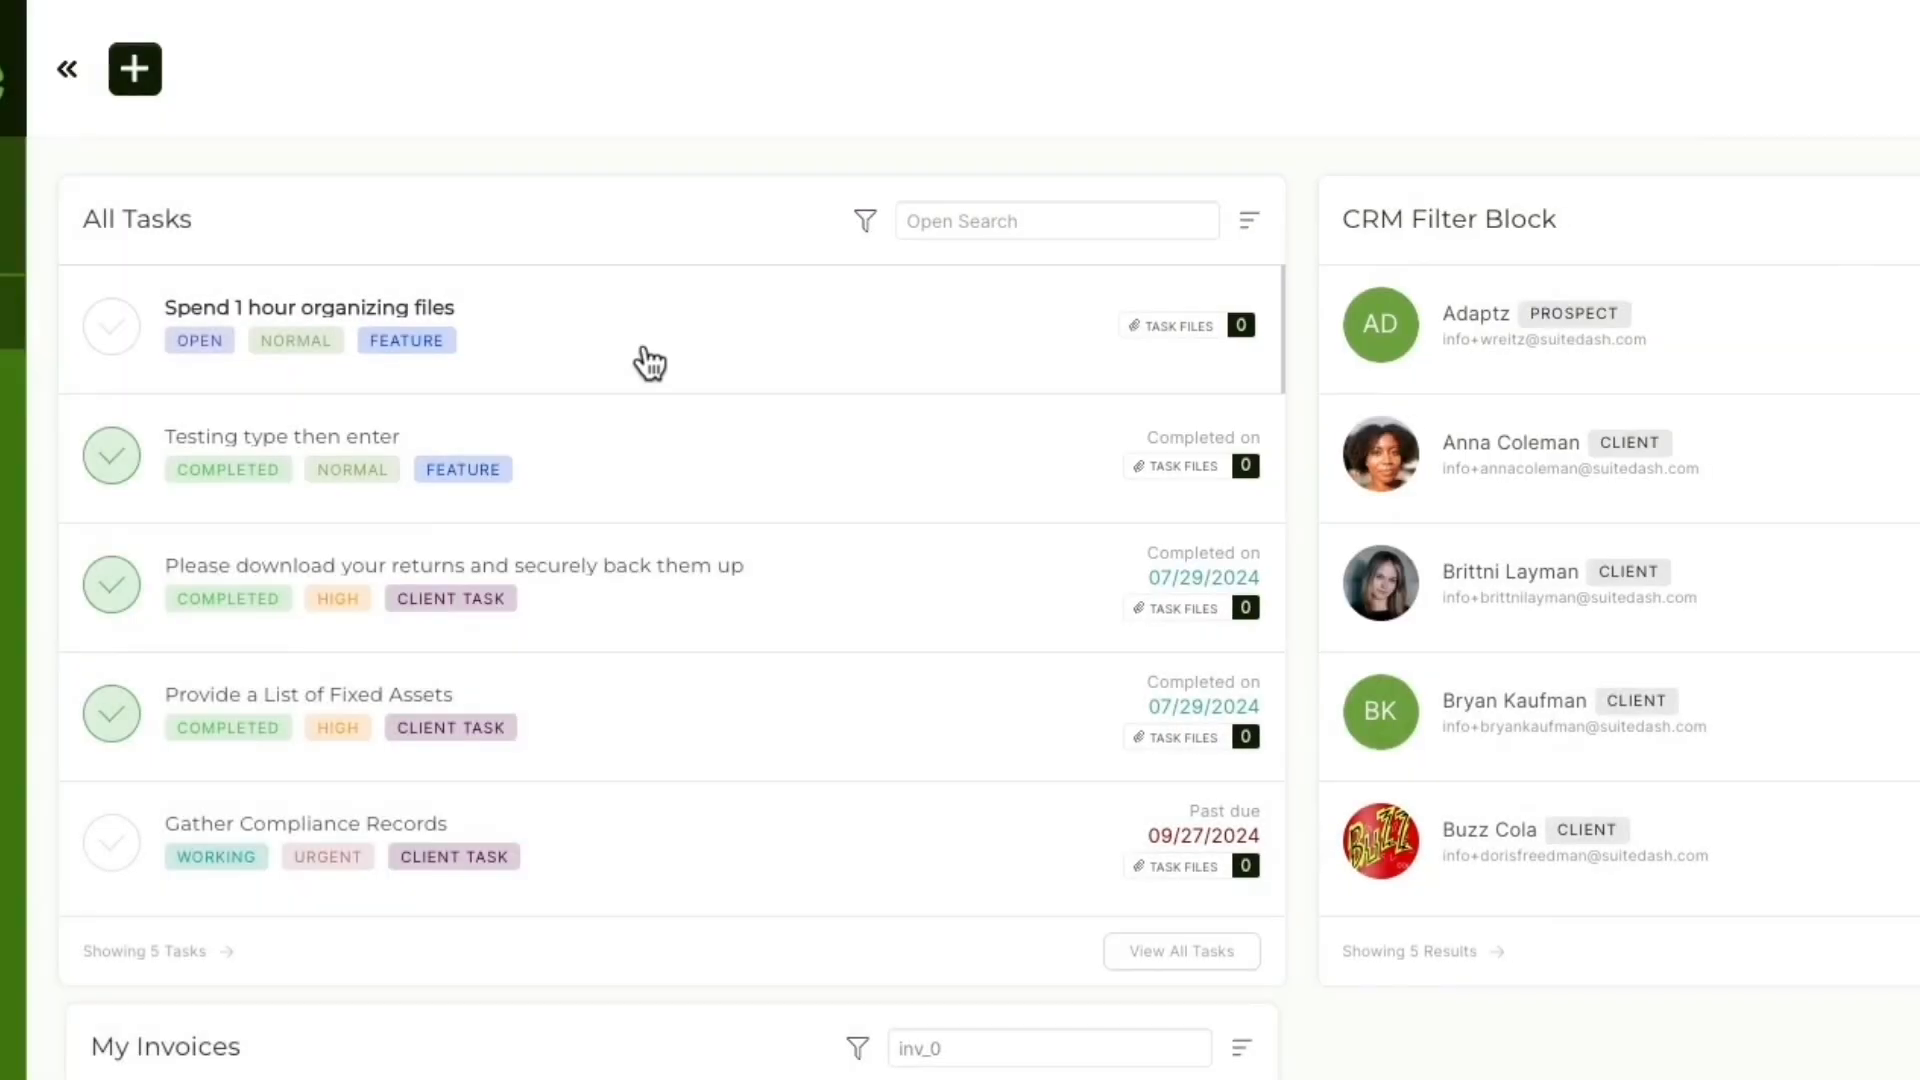
pyautogui.click(111, 326)
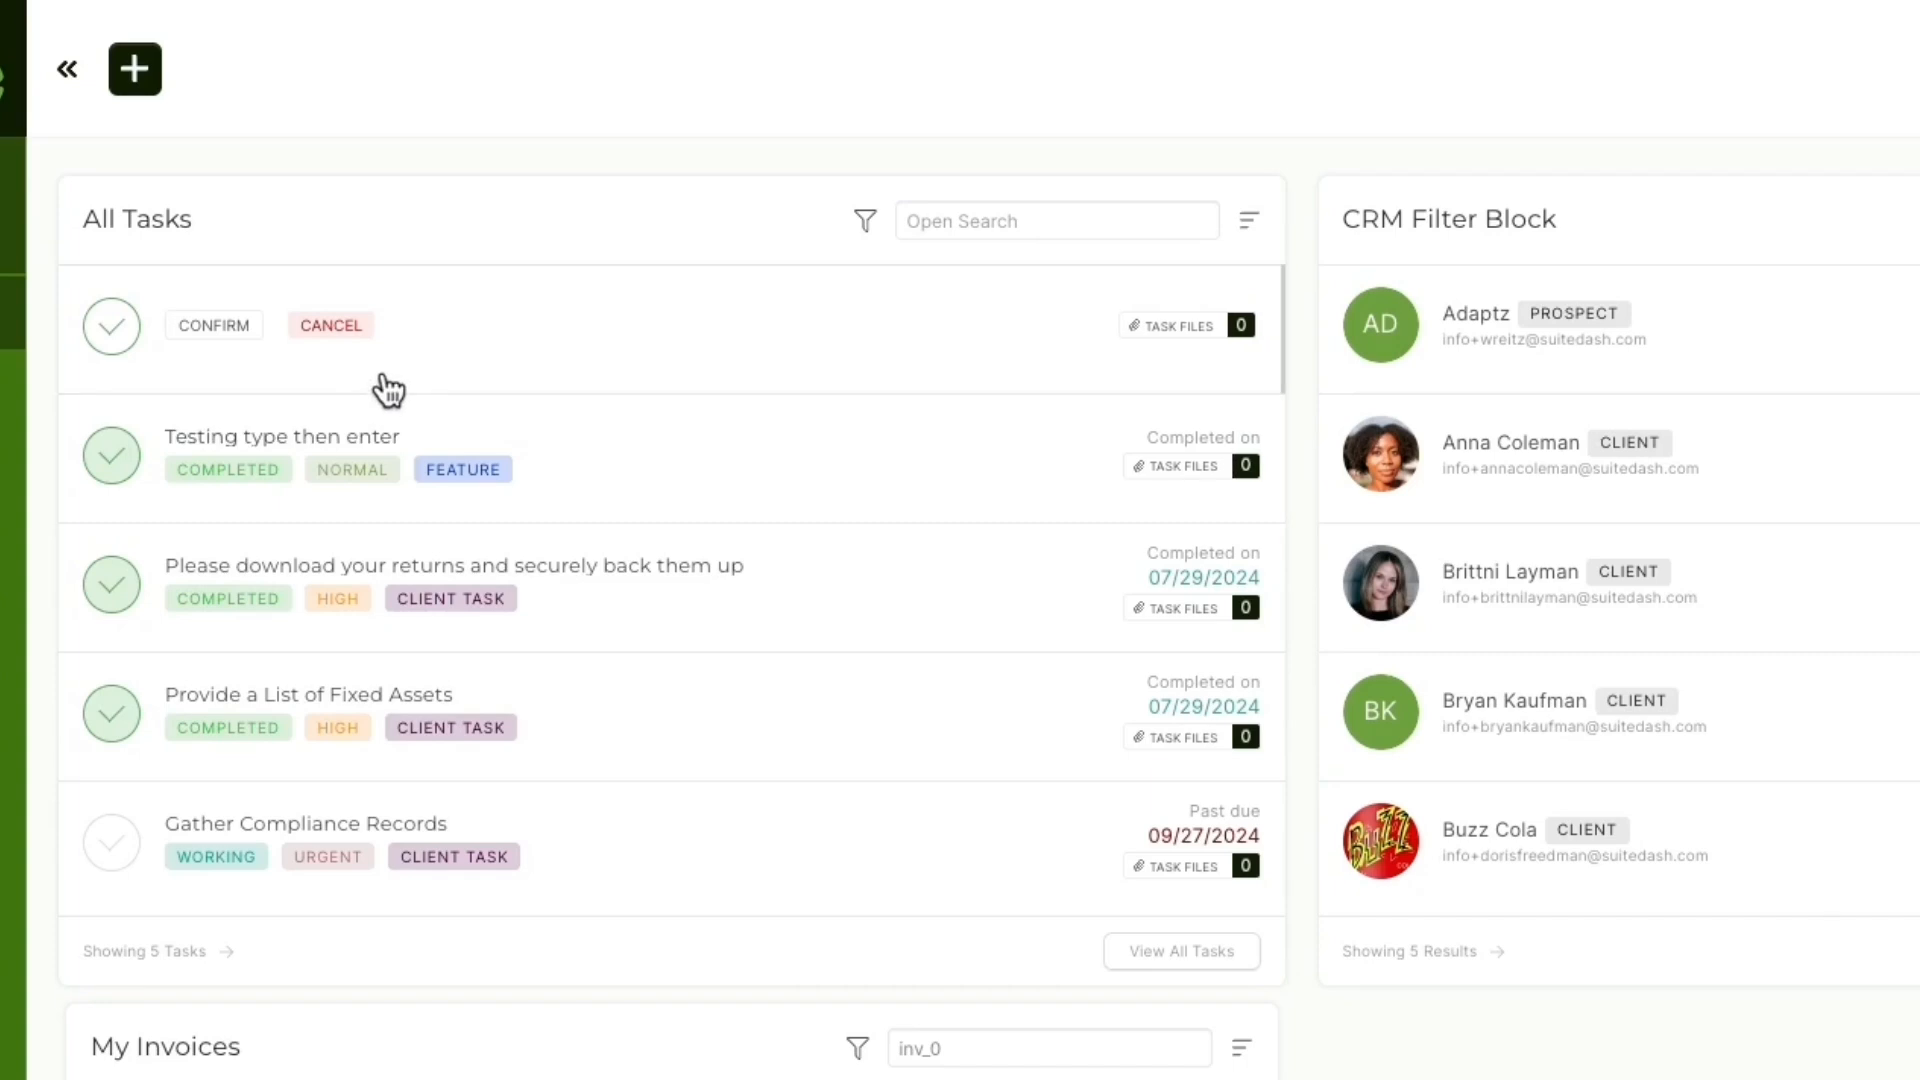
pyautogui.click(329, 333)
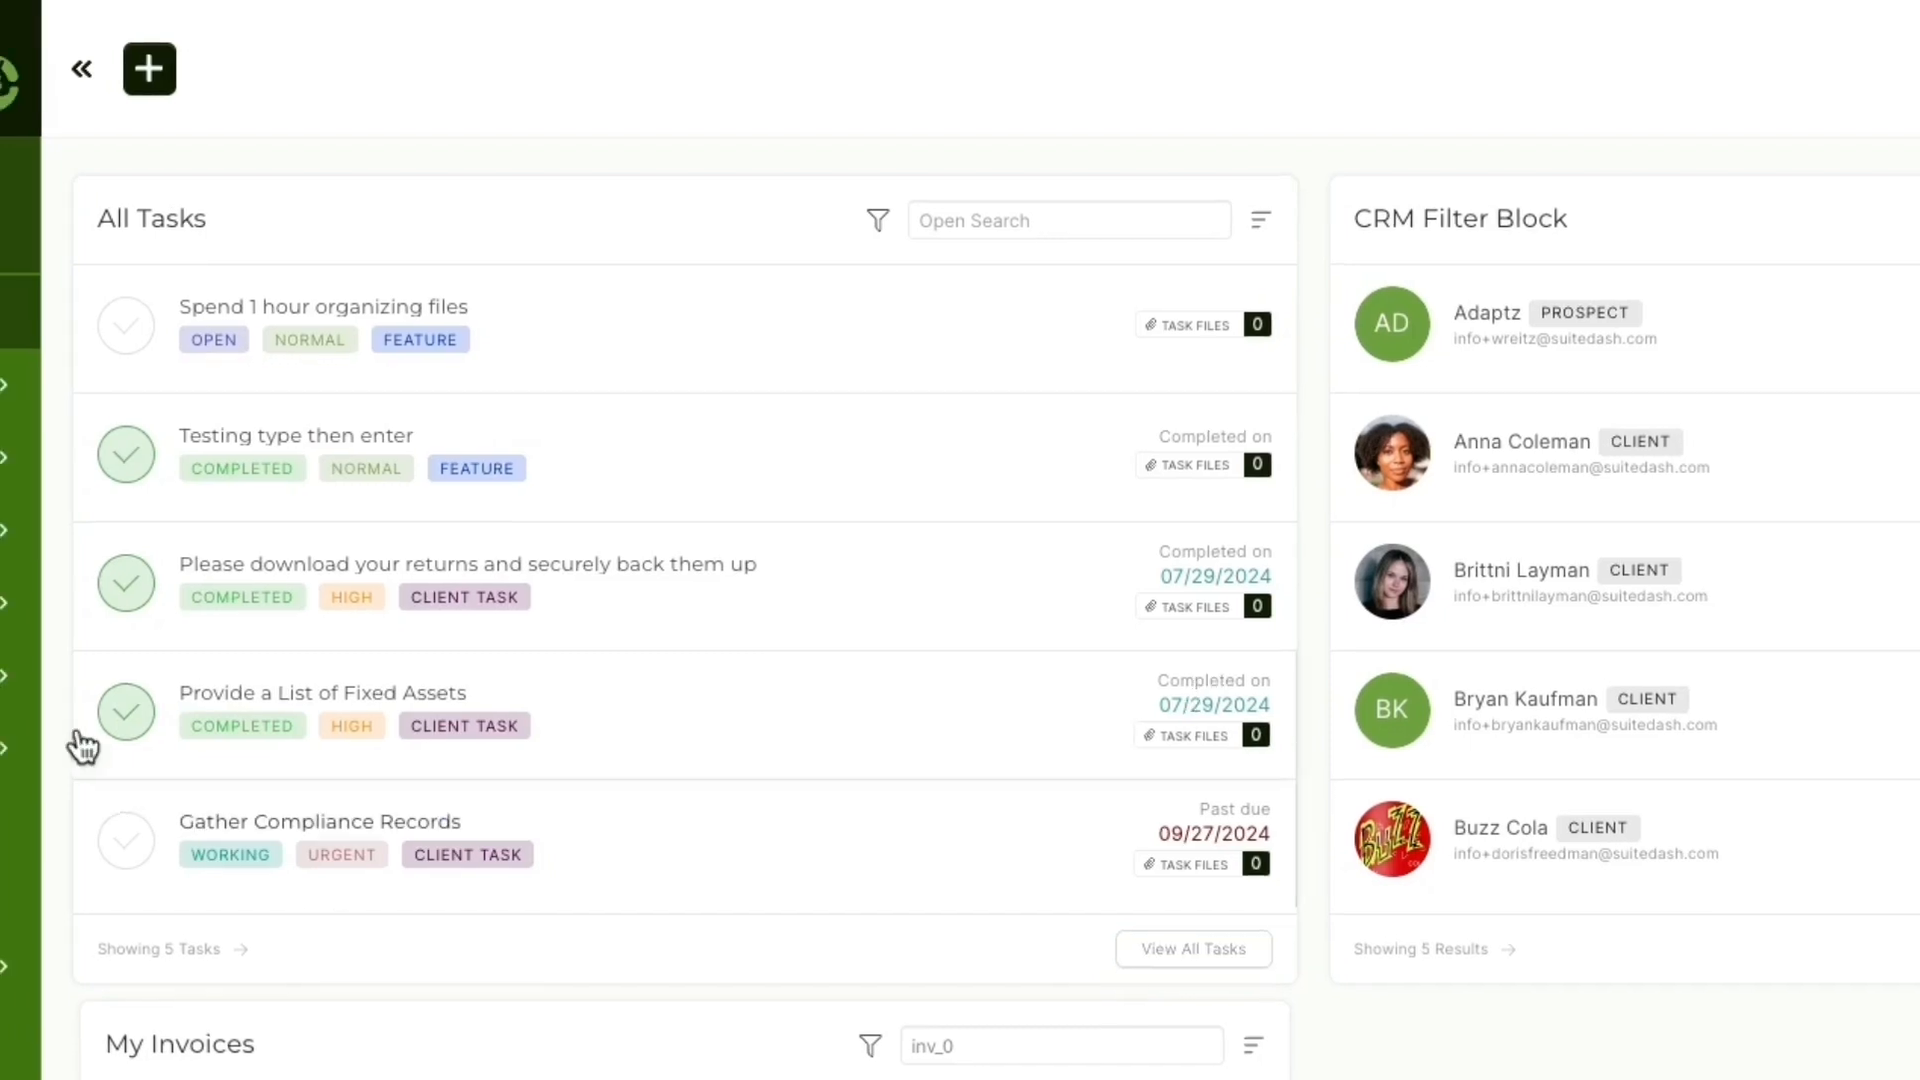
# Step: Expand the Projects section of the main navigation to show its task pages
pyautogui.moveTo(69, 746)
pyautogui.click(227, 570)
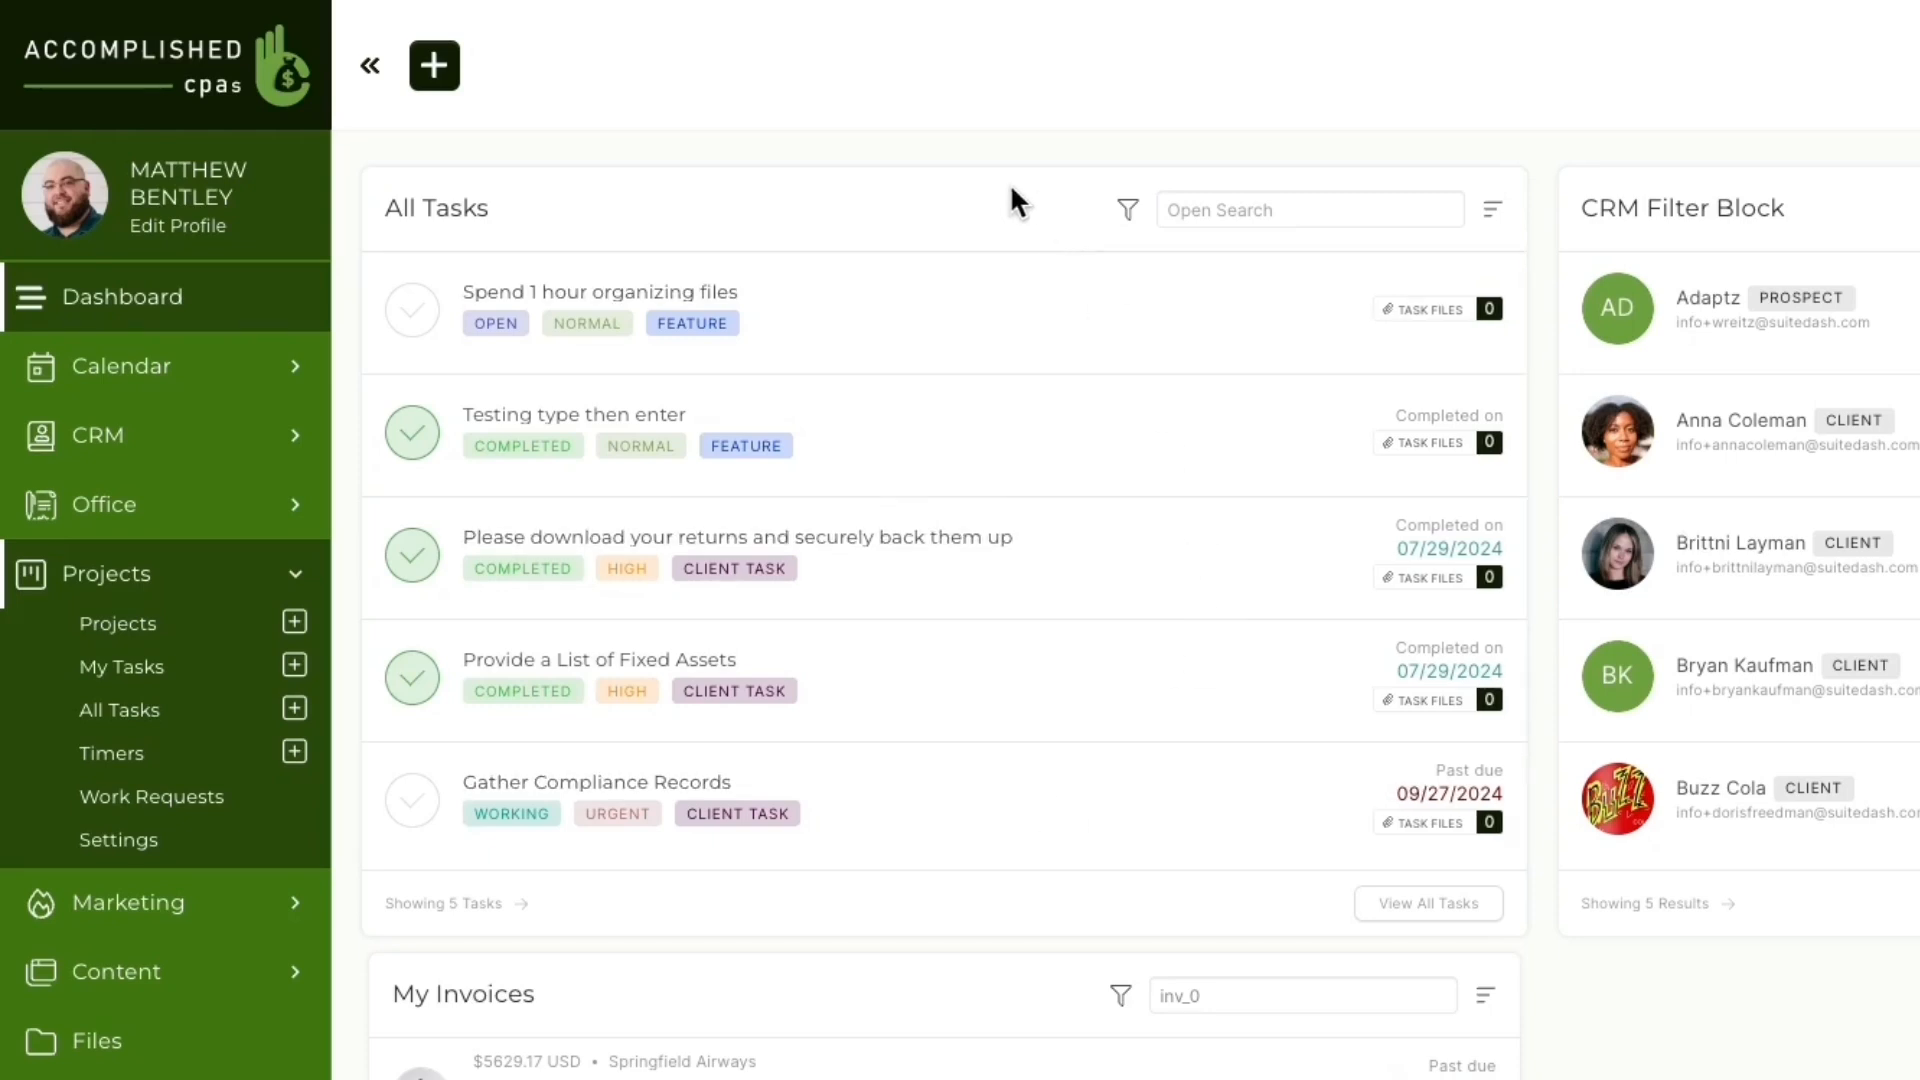
# Step: Search the All Tasks block for "Compile"
pyautogui.click(1213, 208)
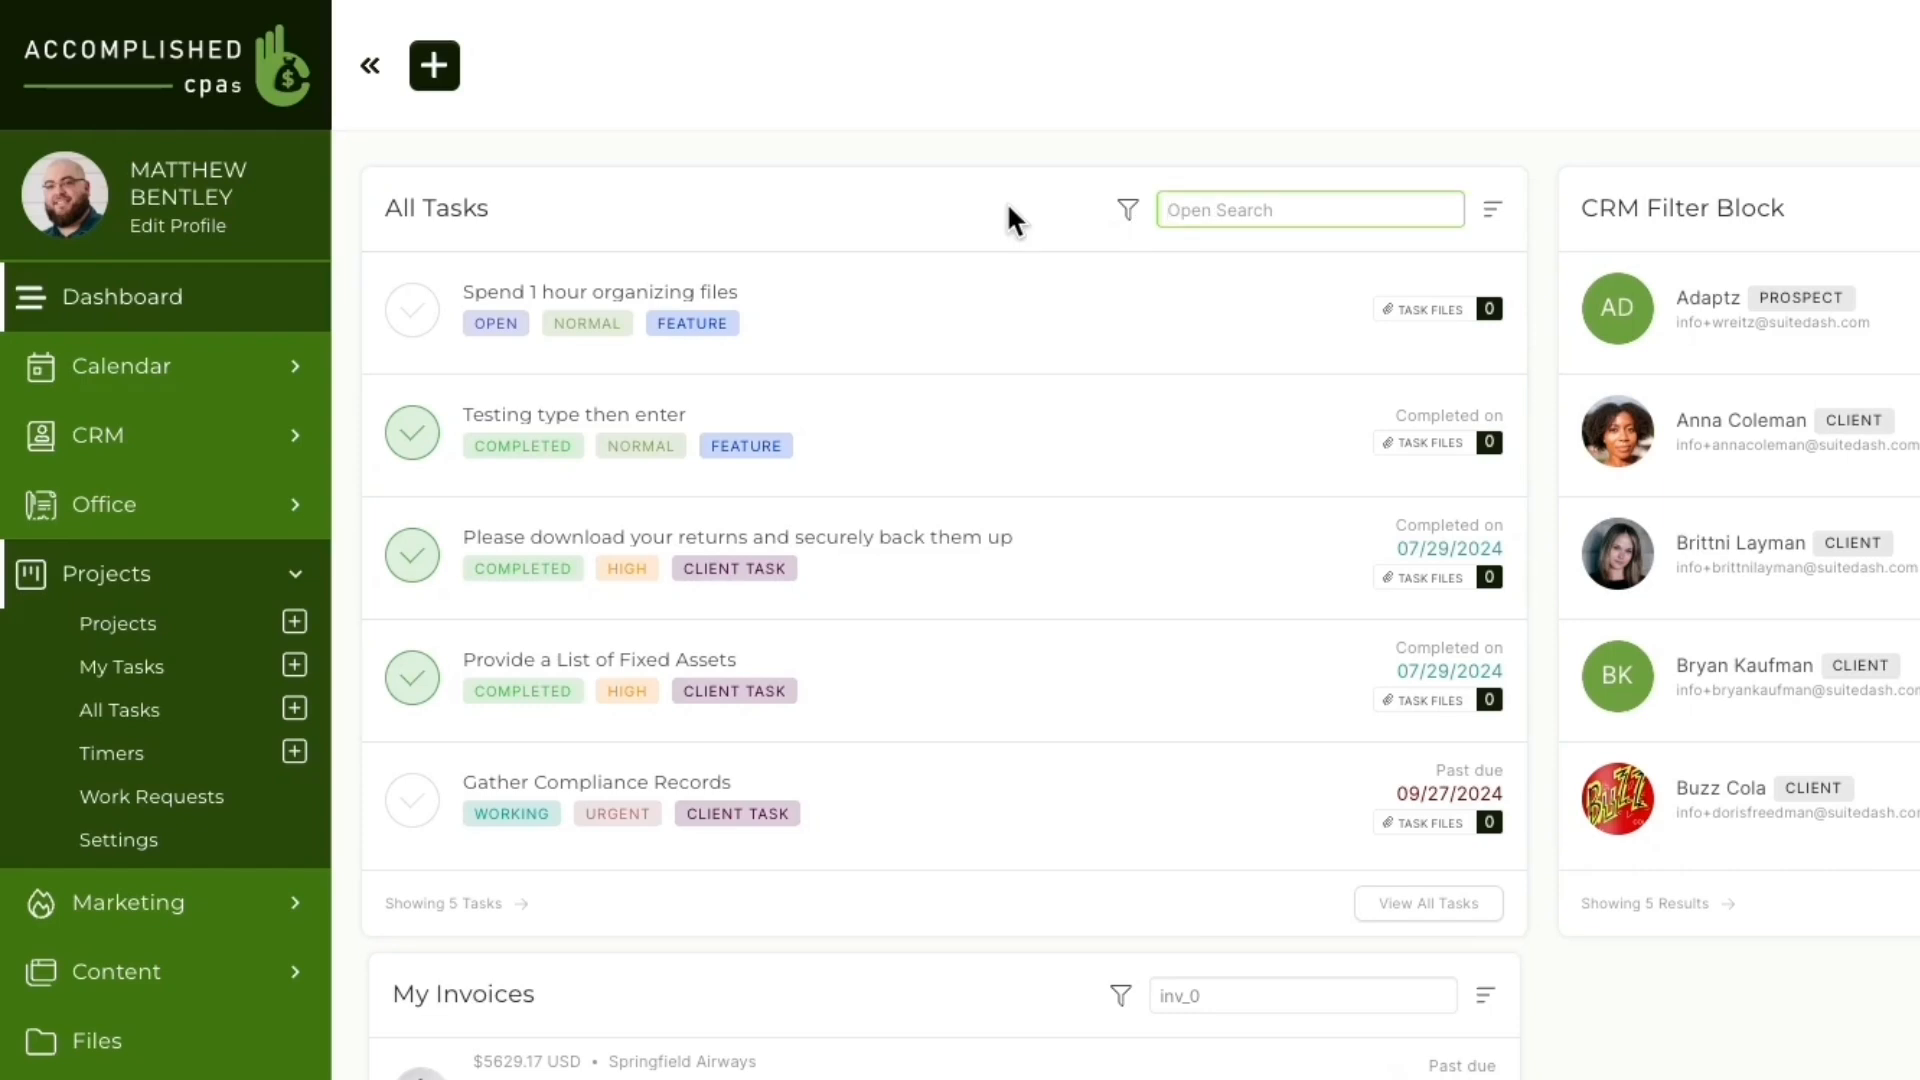
pyautogui.write('Comp')
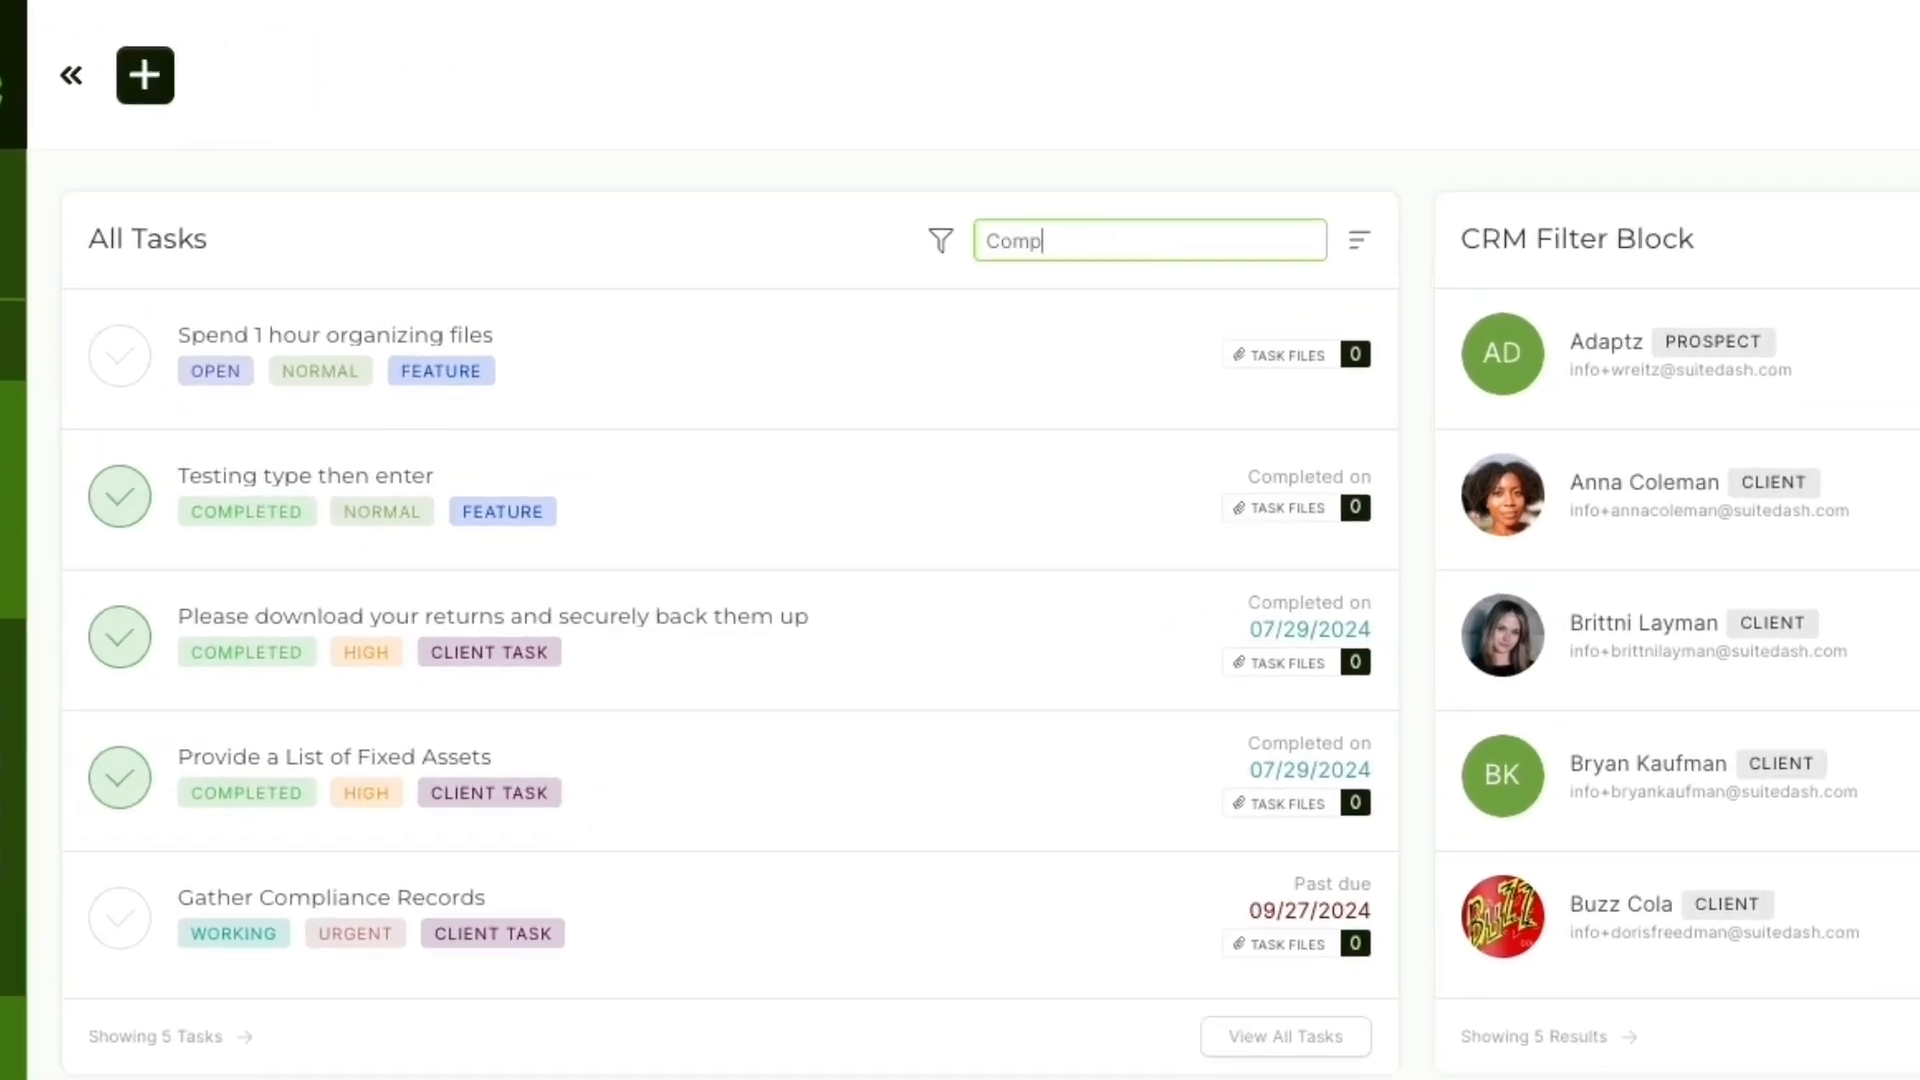
pyautogui.write('ile')
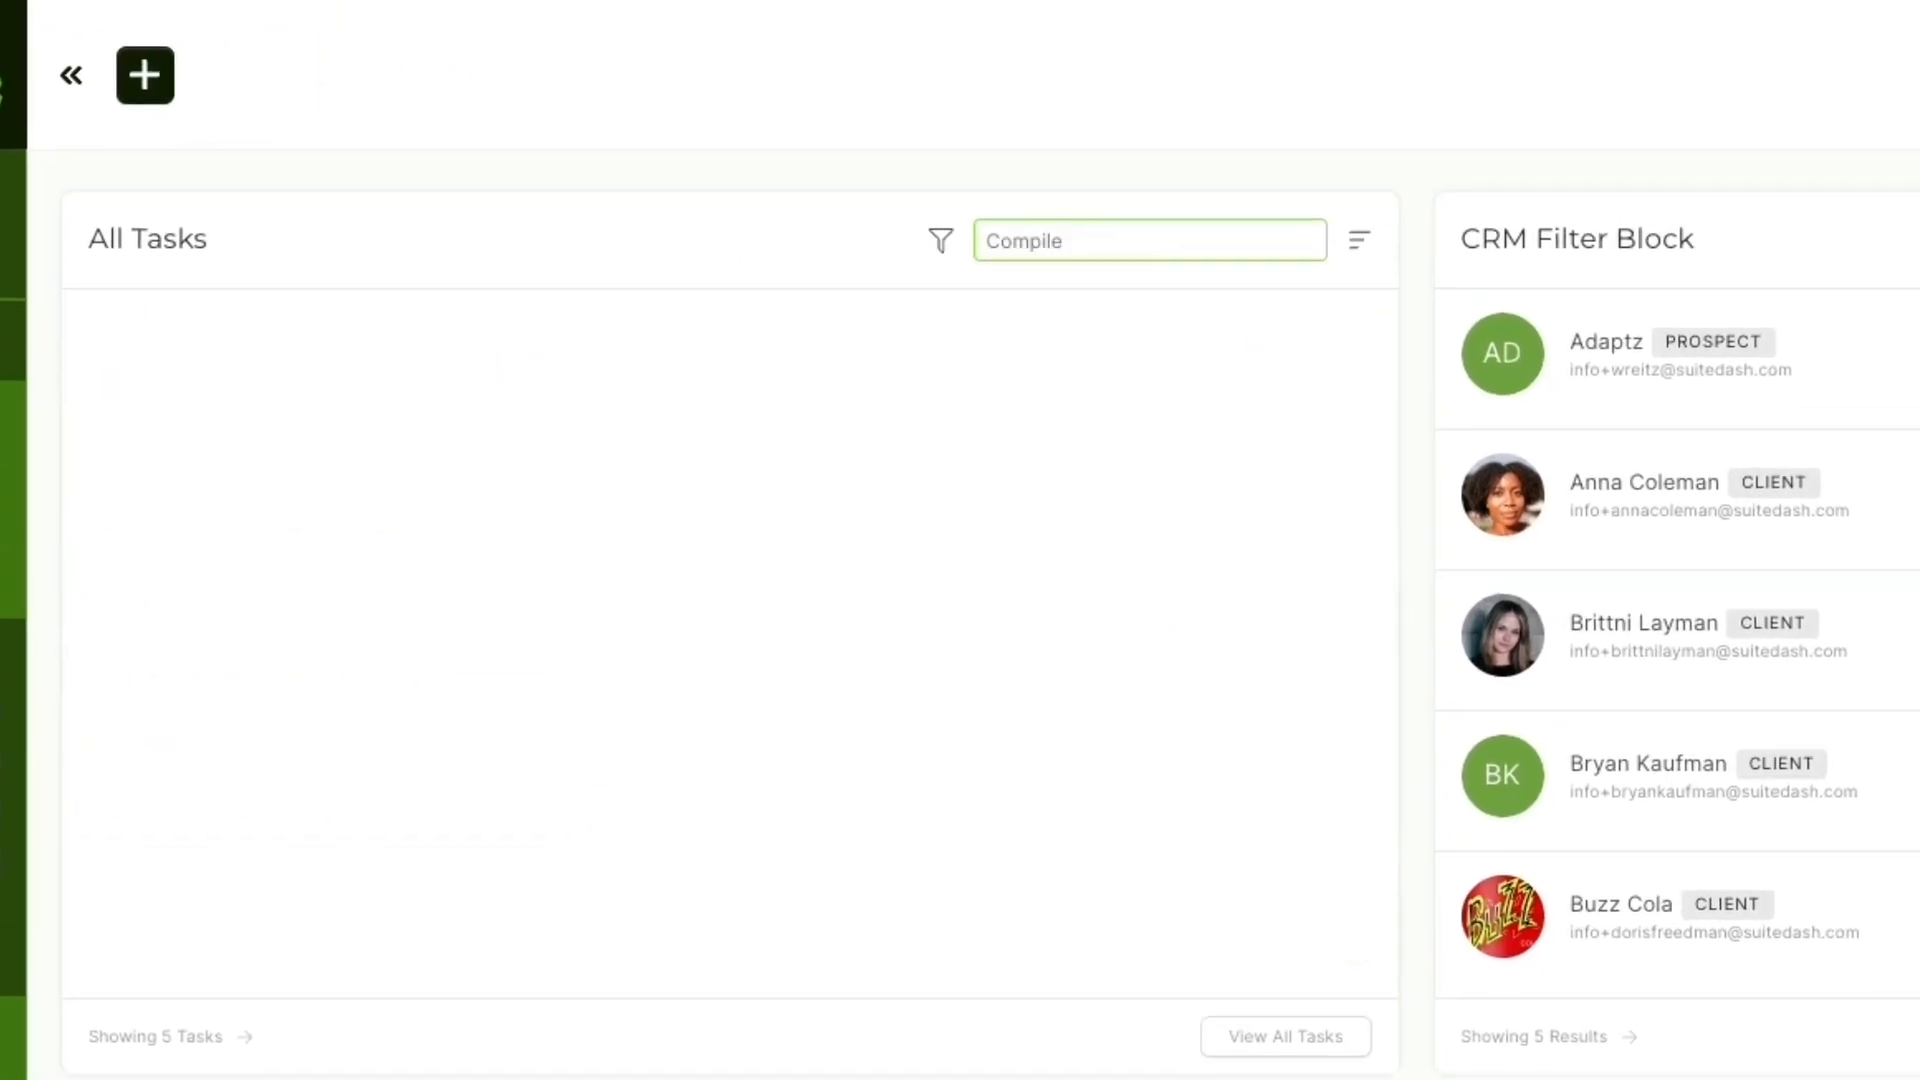
# Step: Clear the task search by choosing the Open Search filter again, and briefly open and dismiss the sorting options
pyautogui.moveTo(1114, 257); pyautogui.dragTo(968, 240)
pyautogui.click(924, 236)
pyautogui.click(932, 240)
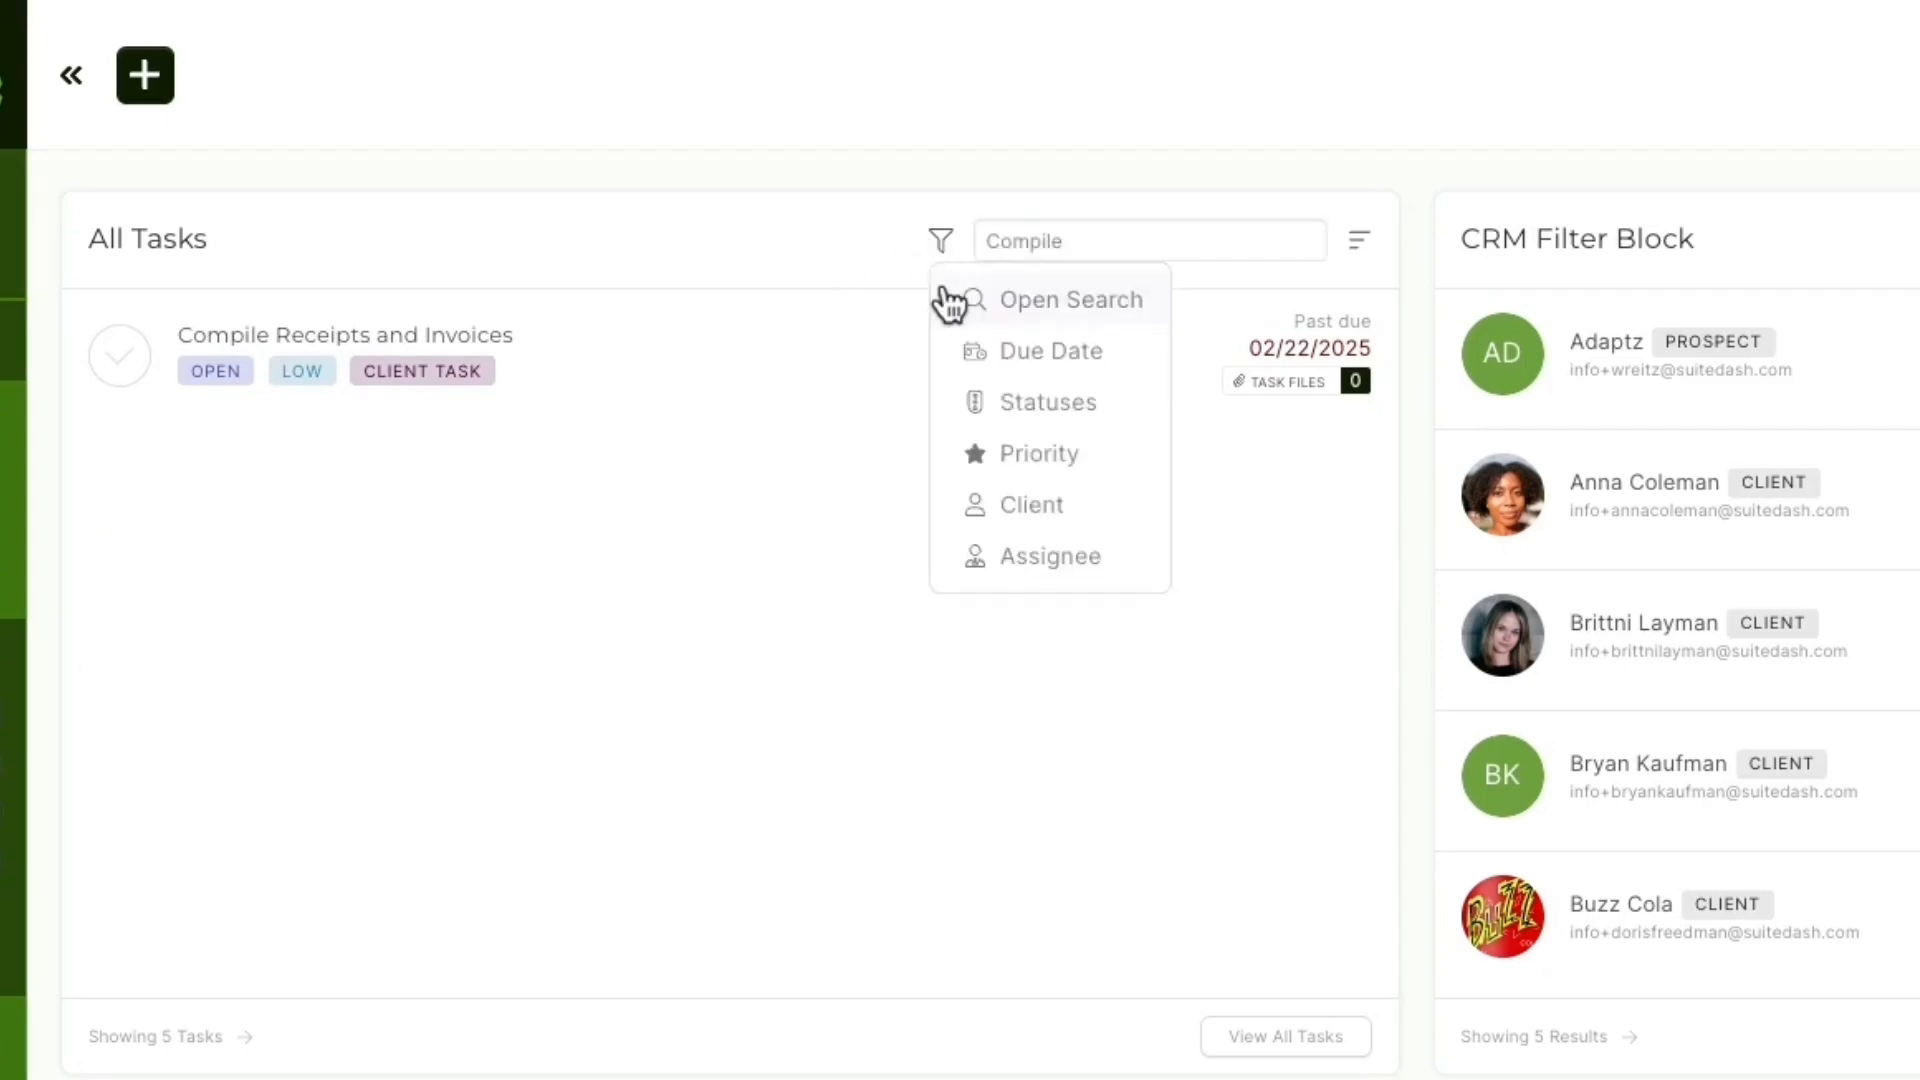
pyautogui.click(1050, 300)
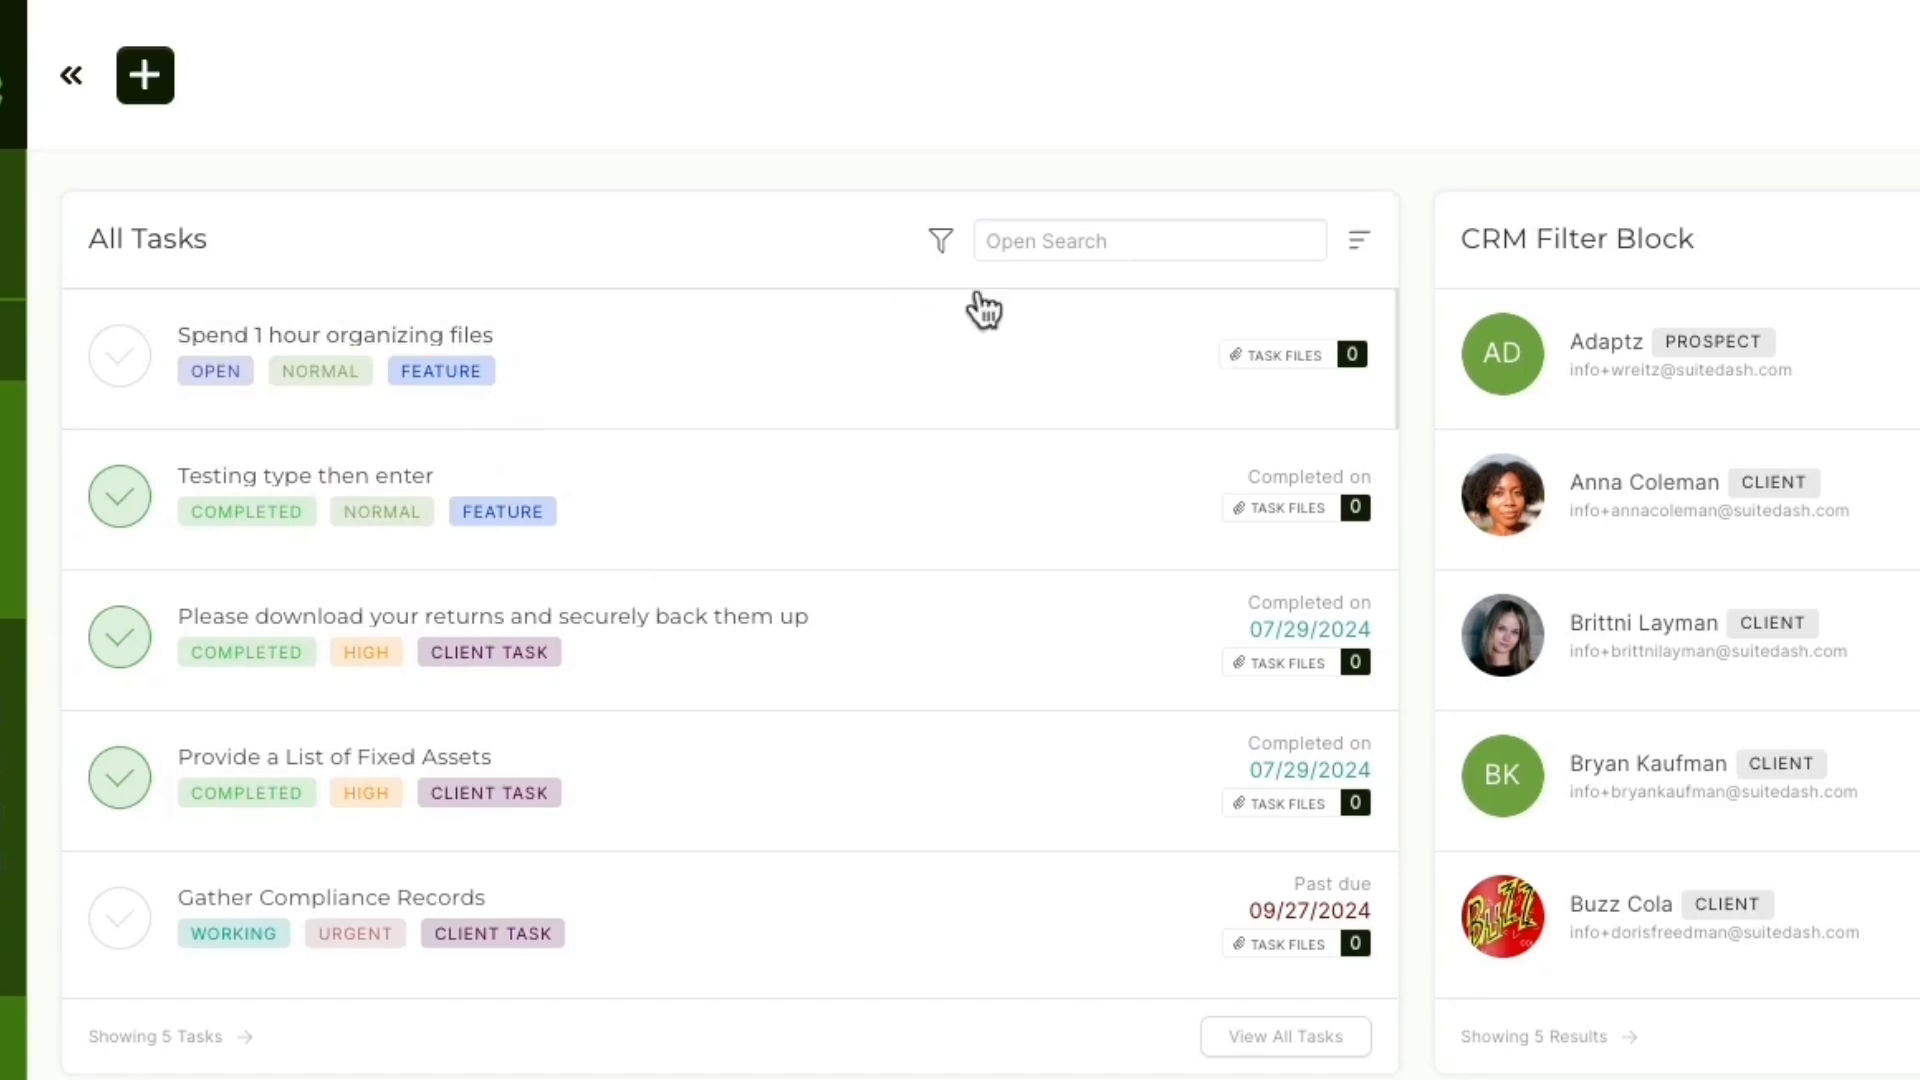
pyautogui.click(1366, 253)
pyautogui.click(840, 268)
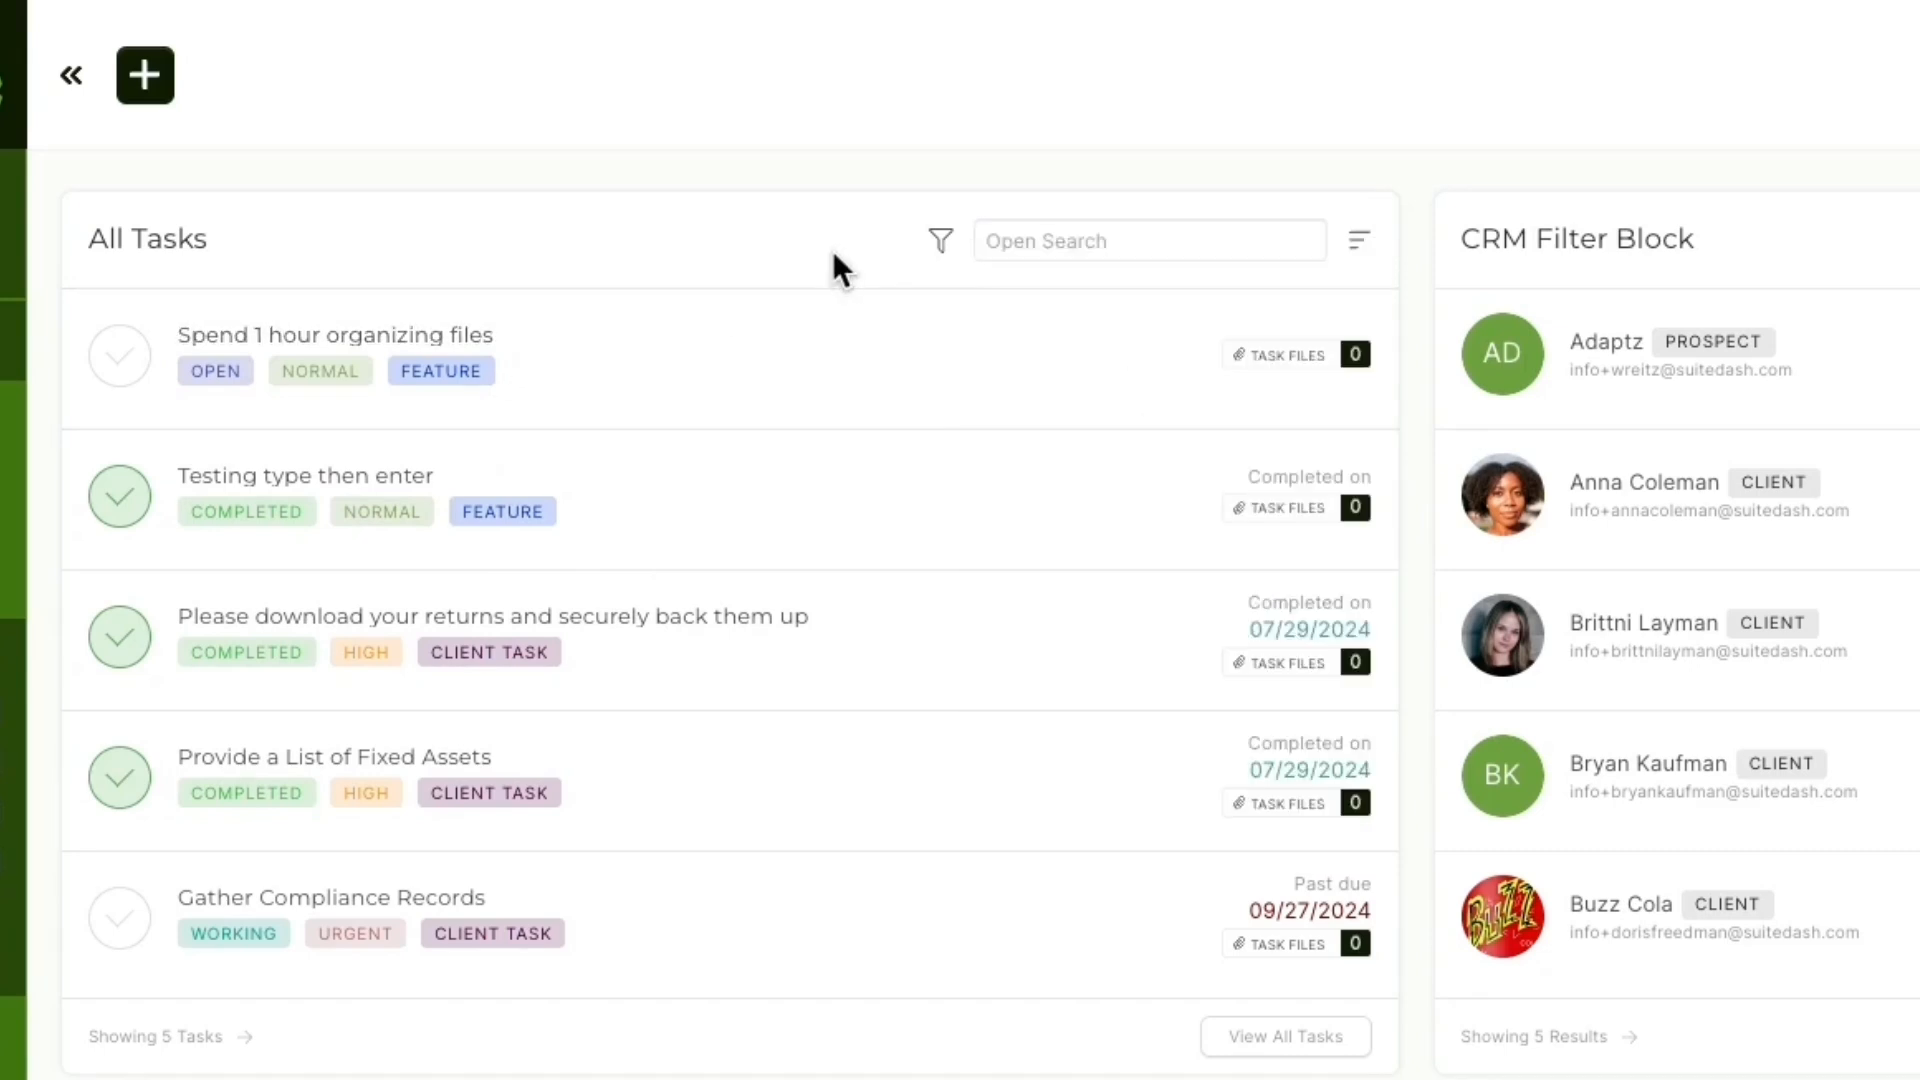
# Step: Search the All Tasks block for "compile" once more and reset the search with the Open Search filter
pyautogui.write('compile')
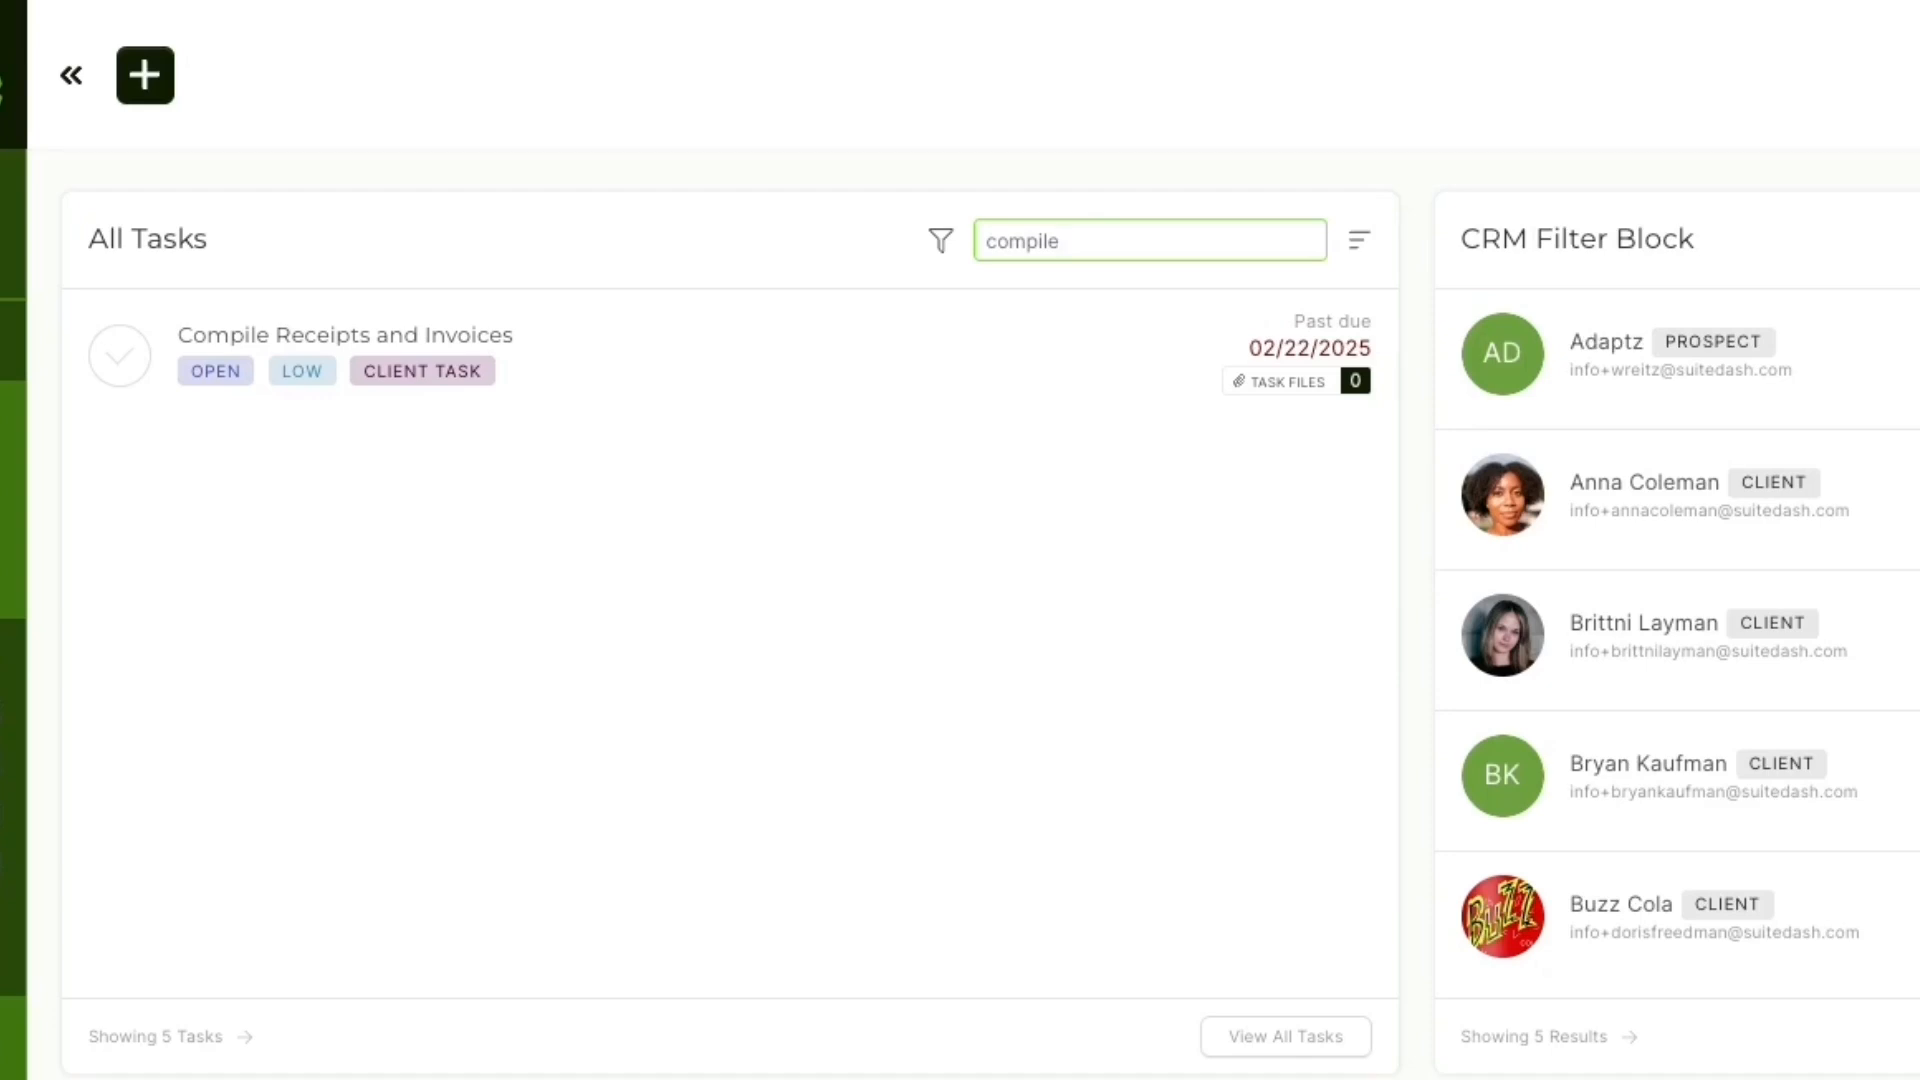
pyautogui.click(939, 243)
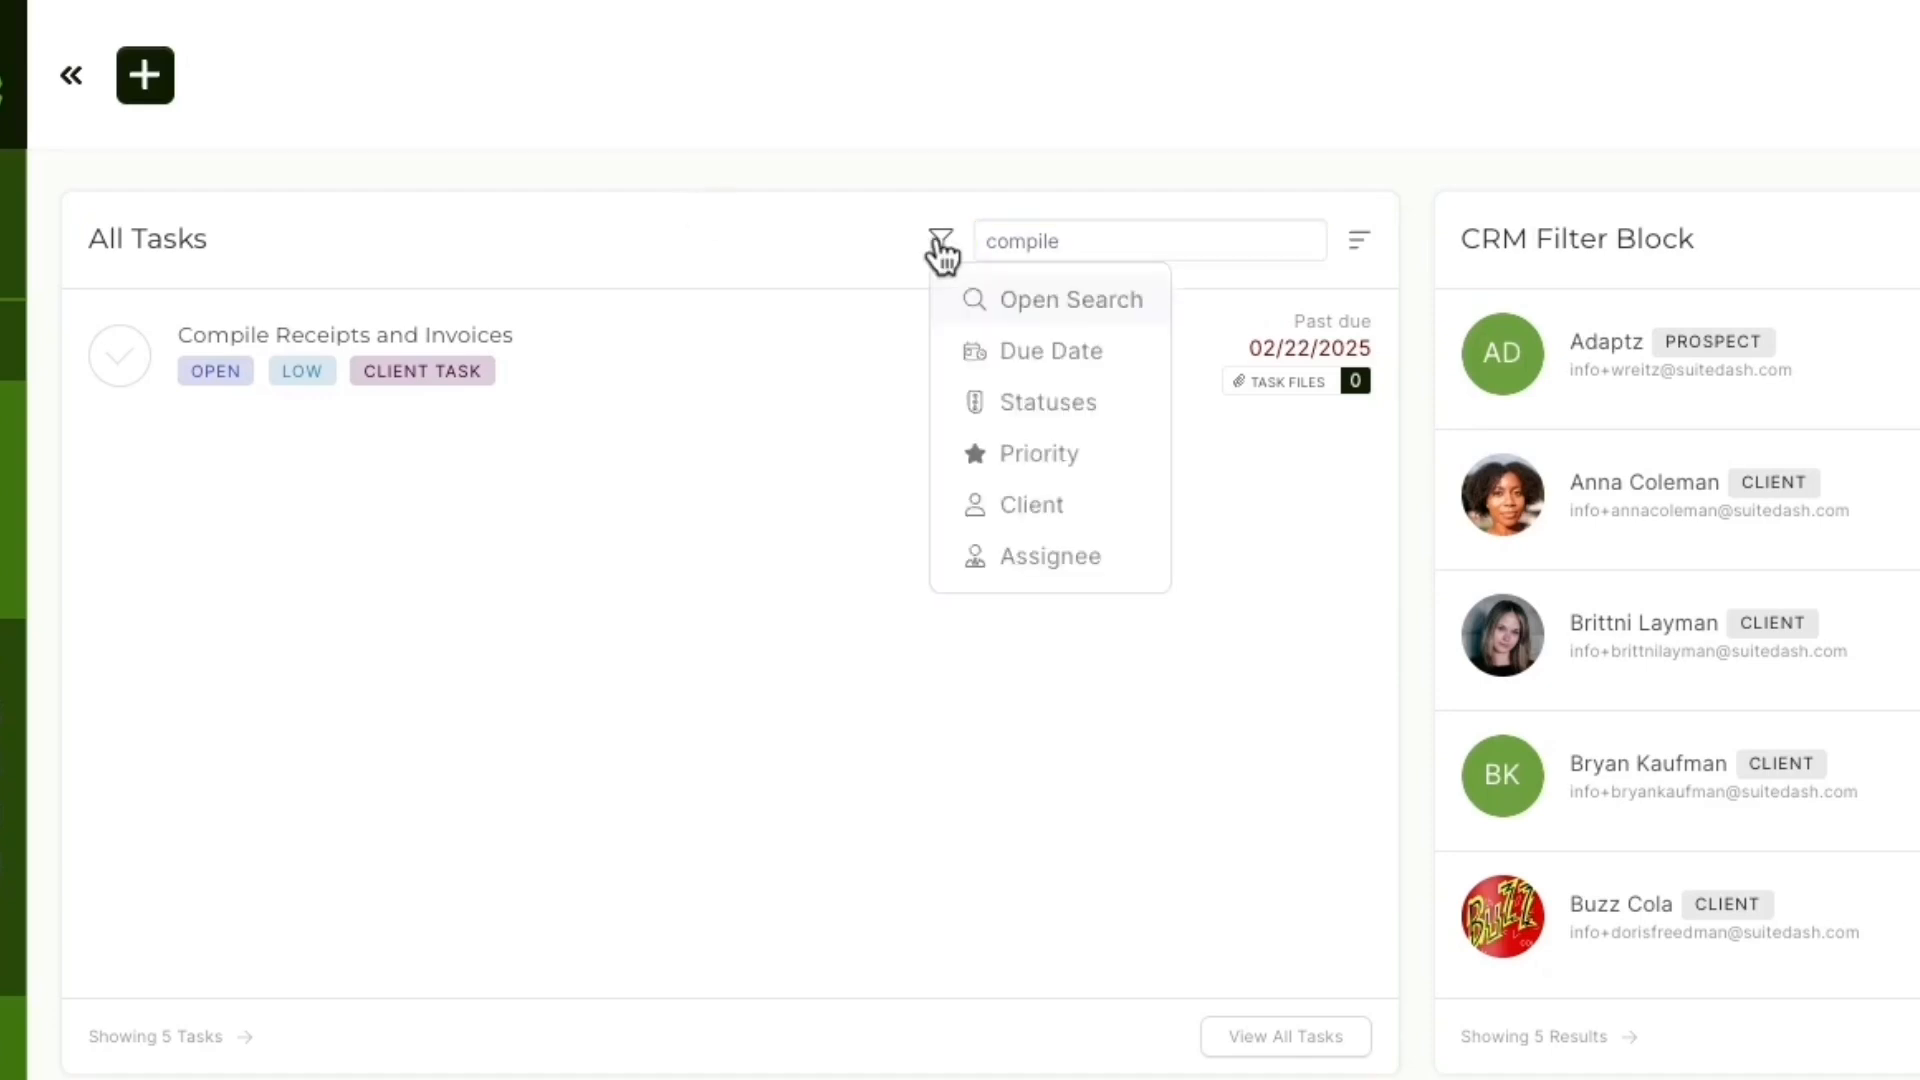
pyautogui.click(977, 300)
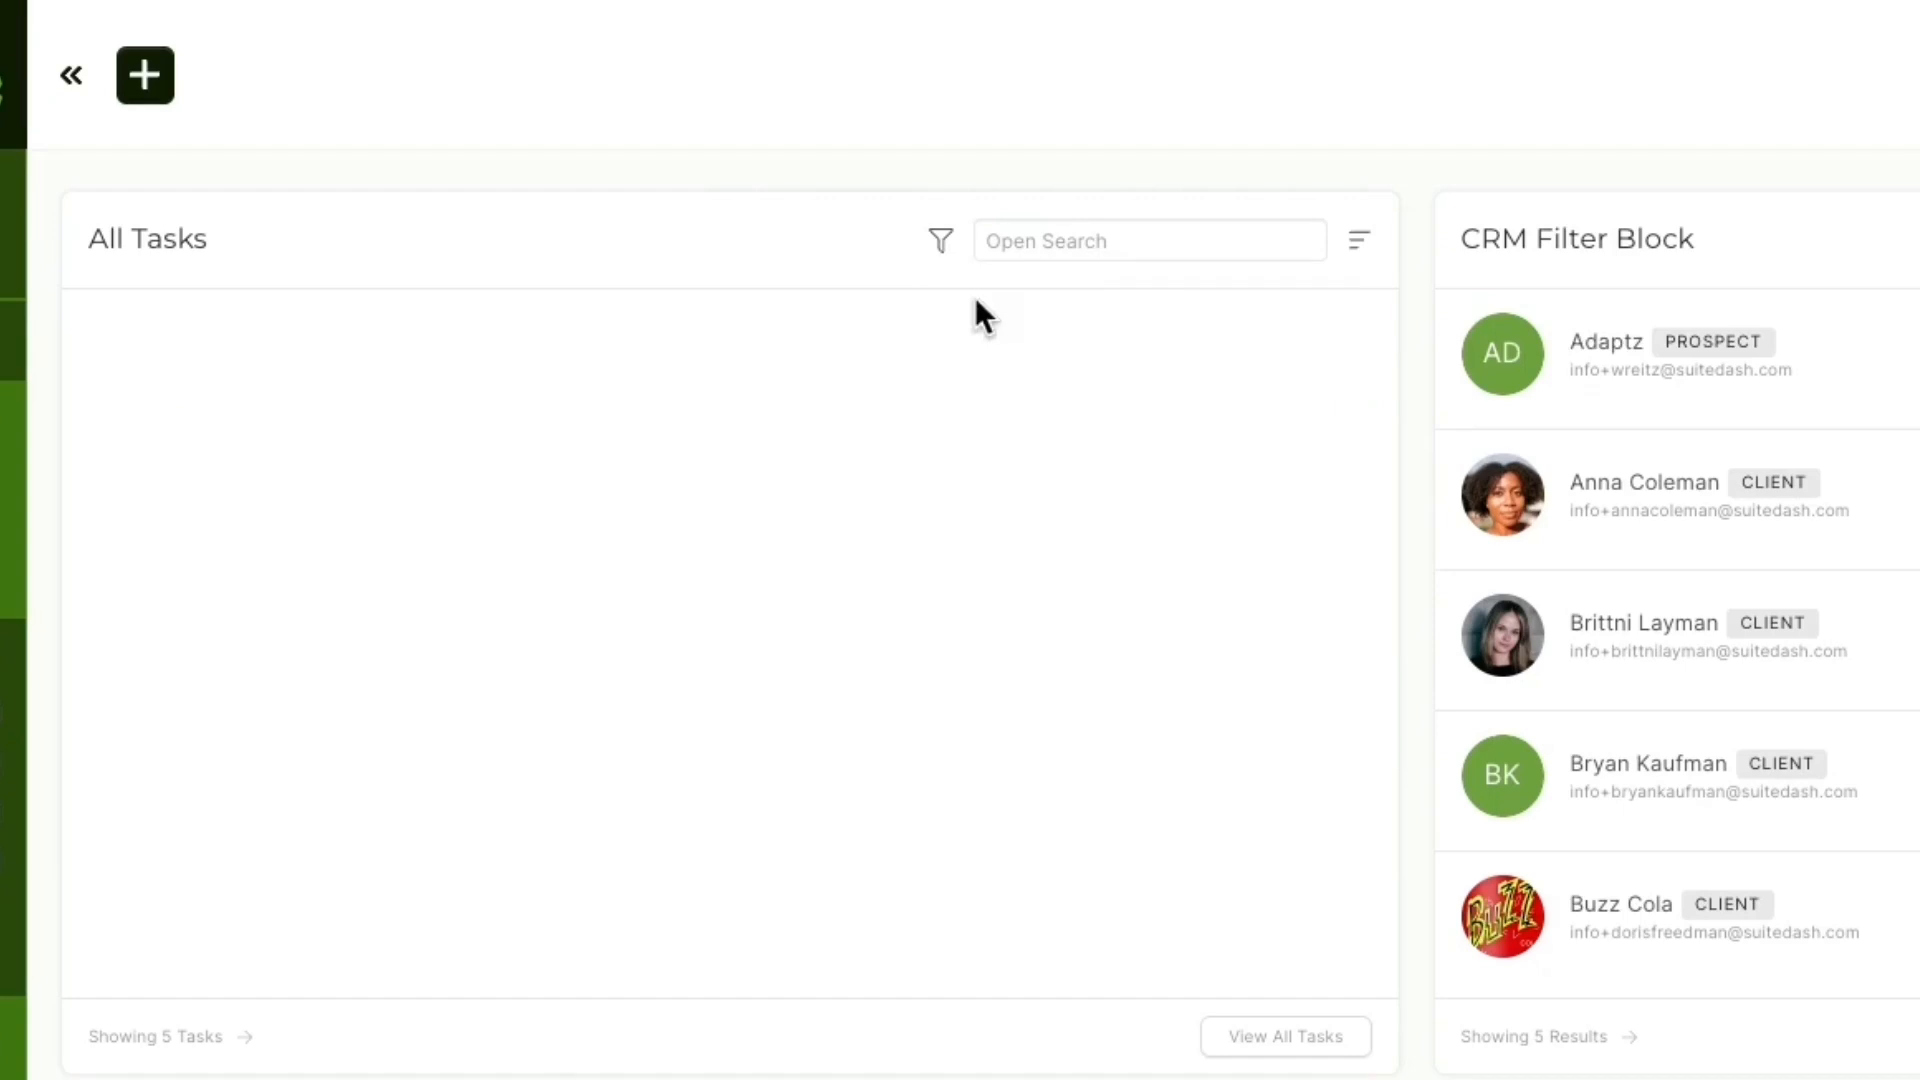
# Step: Switch the All Tasks filter to Due Date and look through the available date ranges, including the custom range
pyautogui.click(945, 242)
pyautogui.click(990, 360)
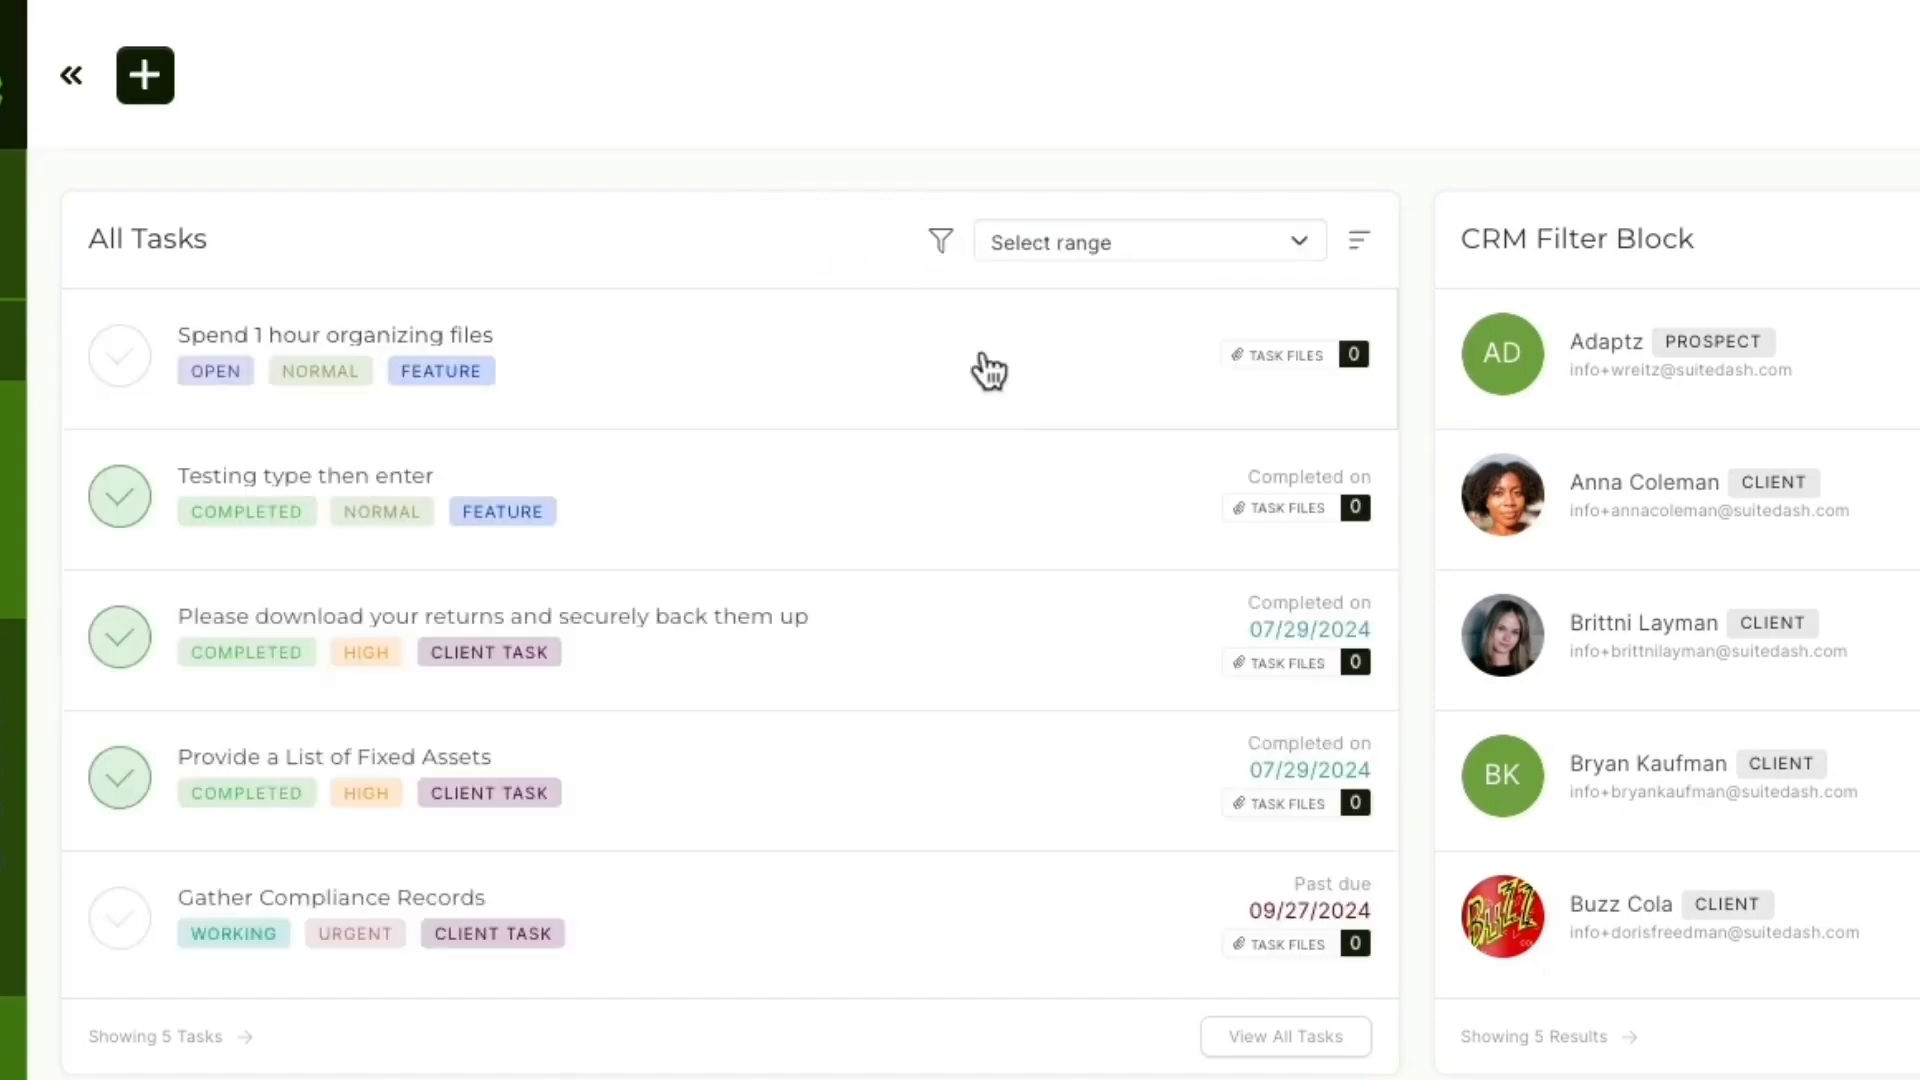
pyautogui.click(1303, 250)
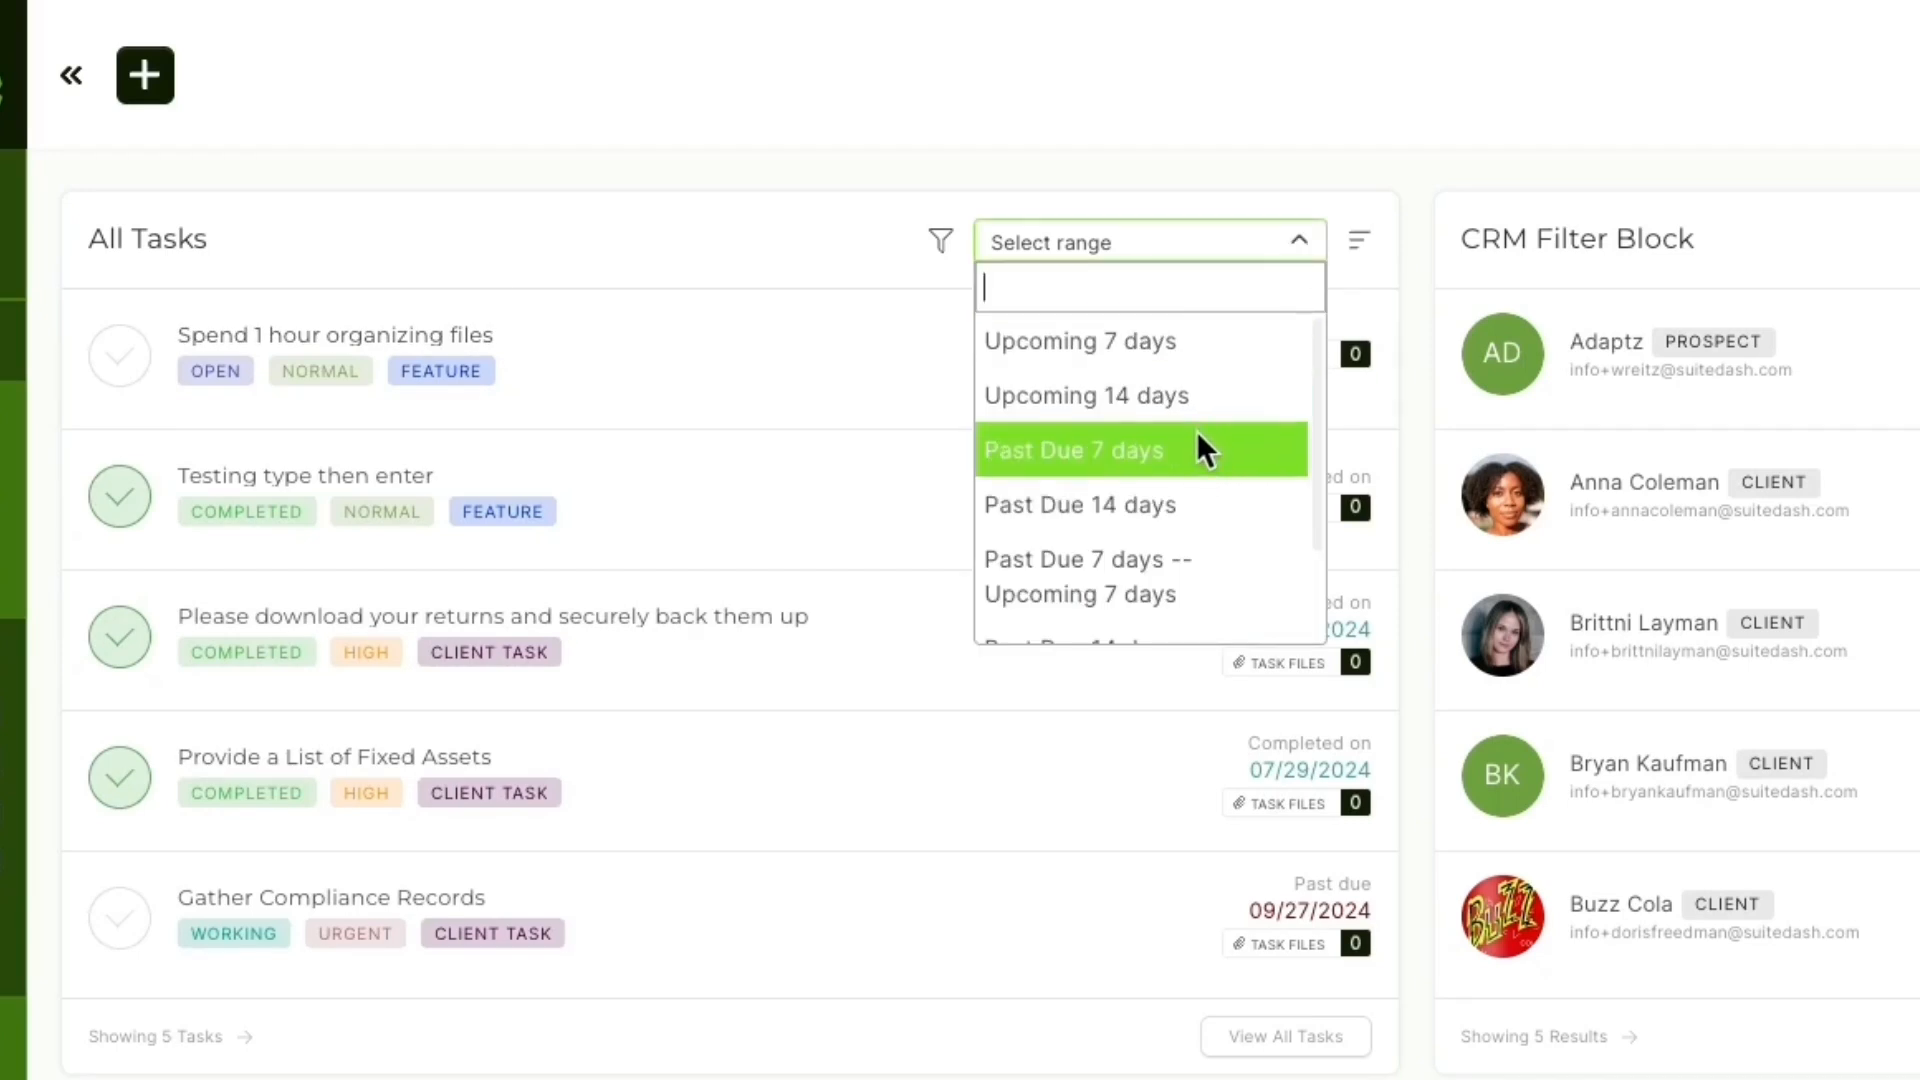
pyautogui.scroll(-2, 1177, 550)
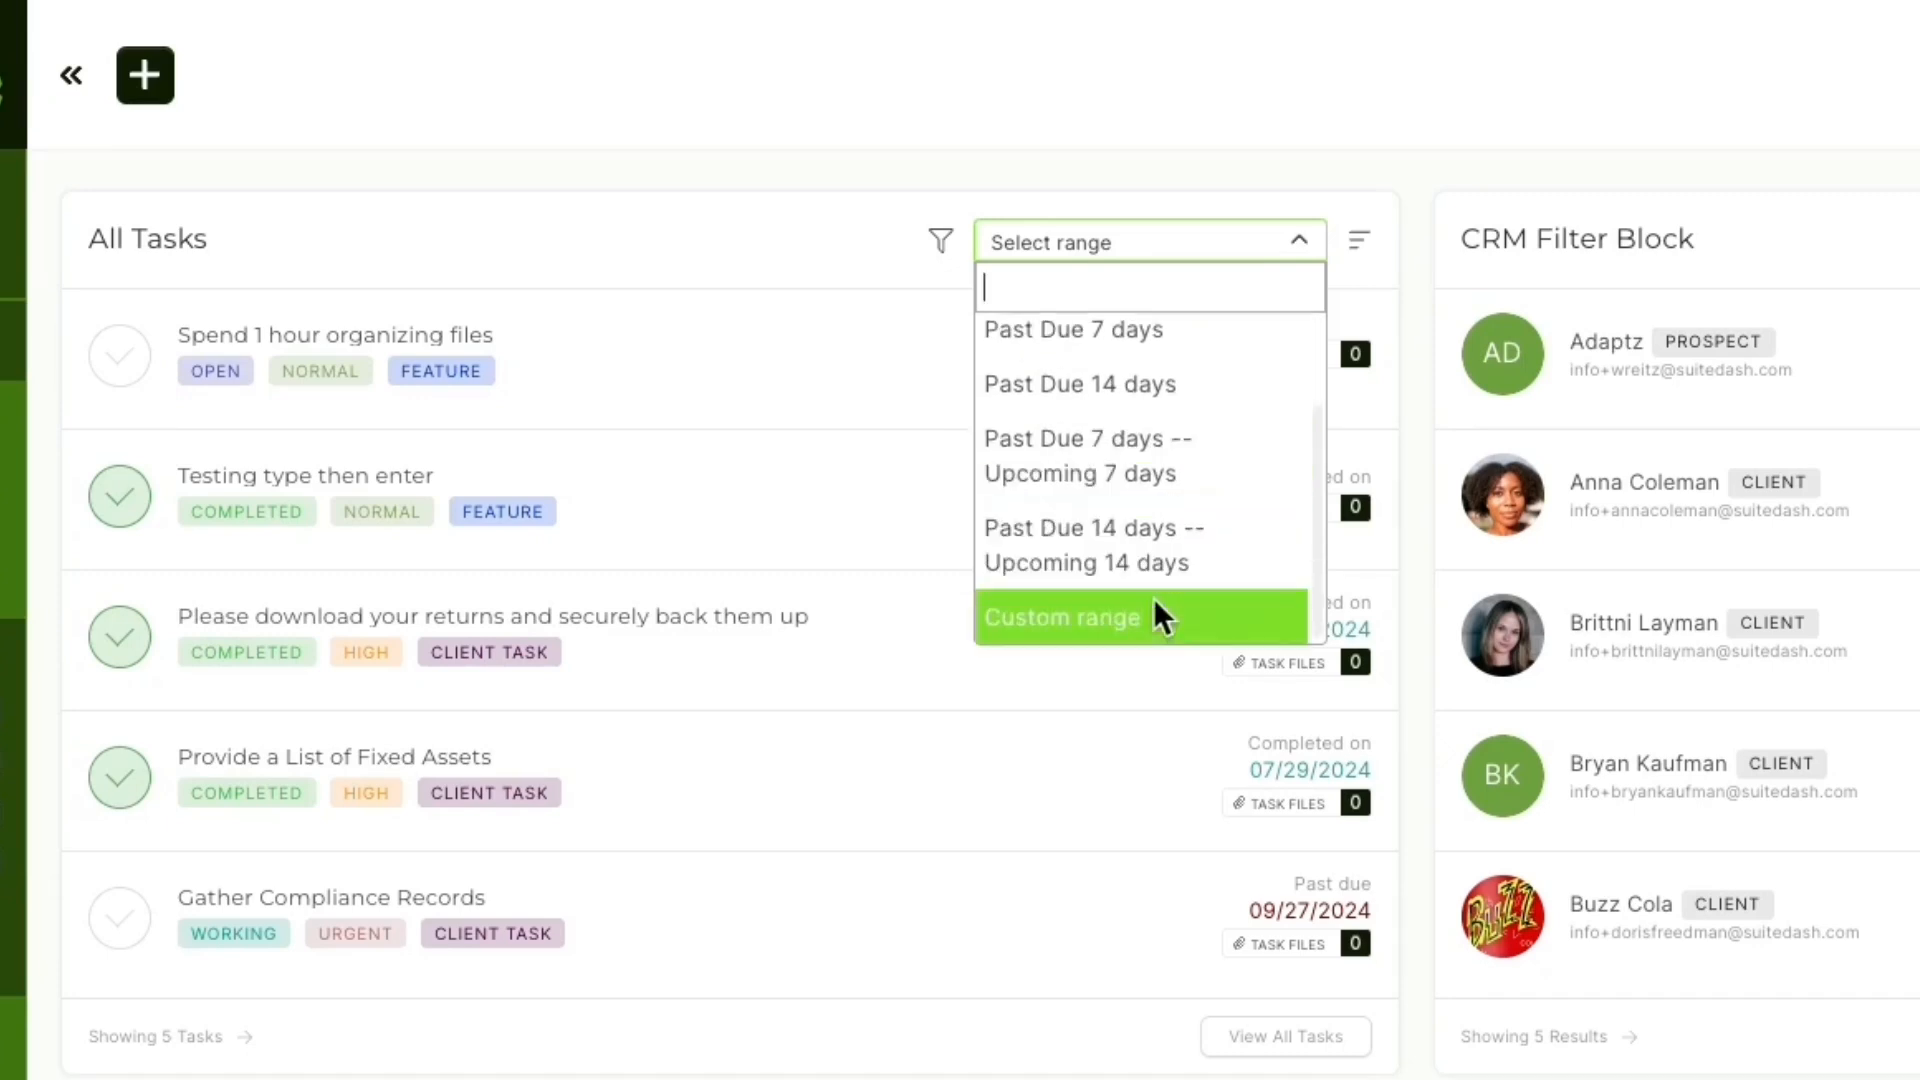
# Step: Switch the All Tasks filter to Statuses to view the status choices, and change the filter type to Priority
pyautogui.click(937, 245)
pyautogui.click(940, 248)
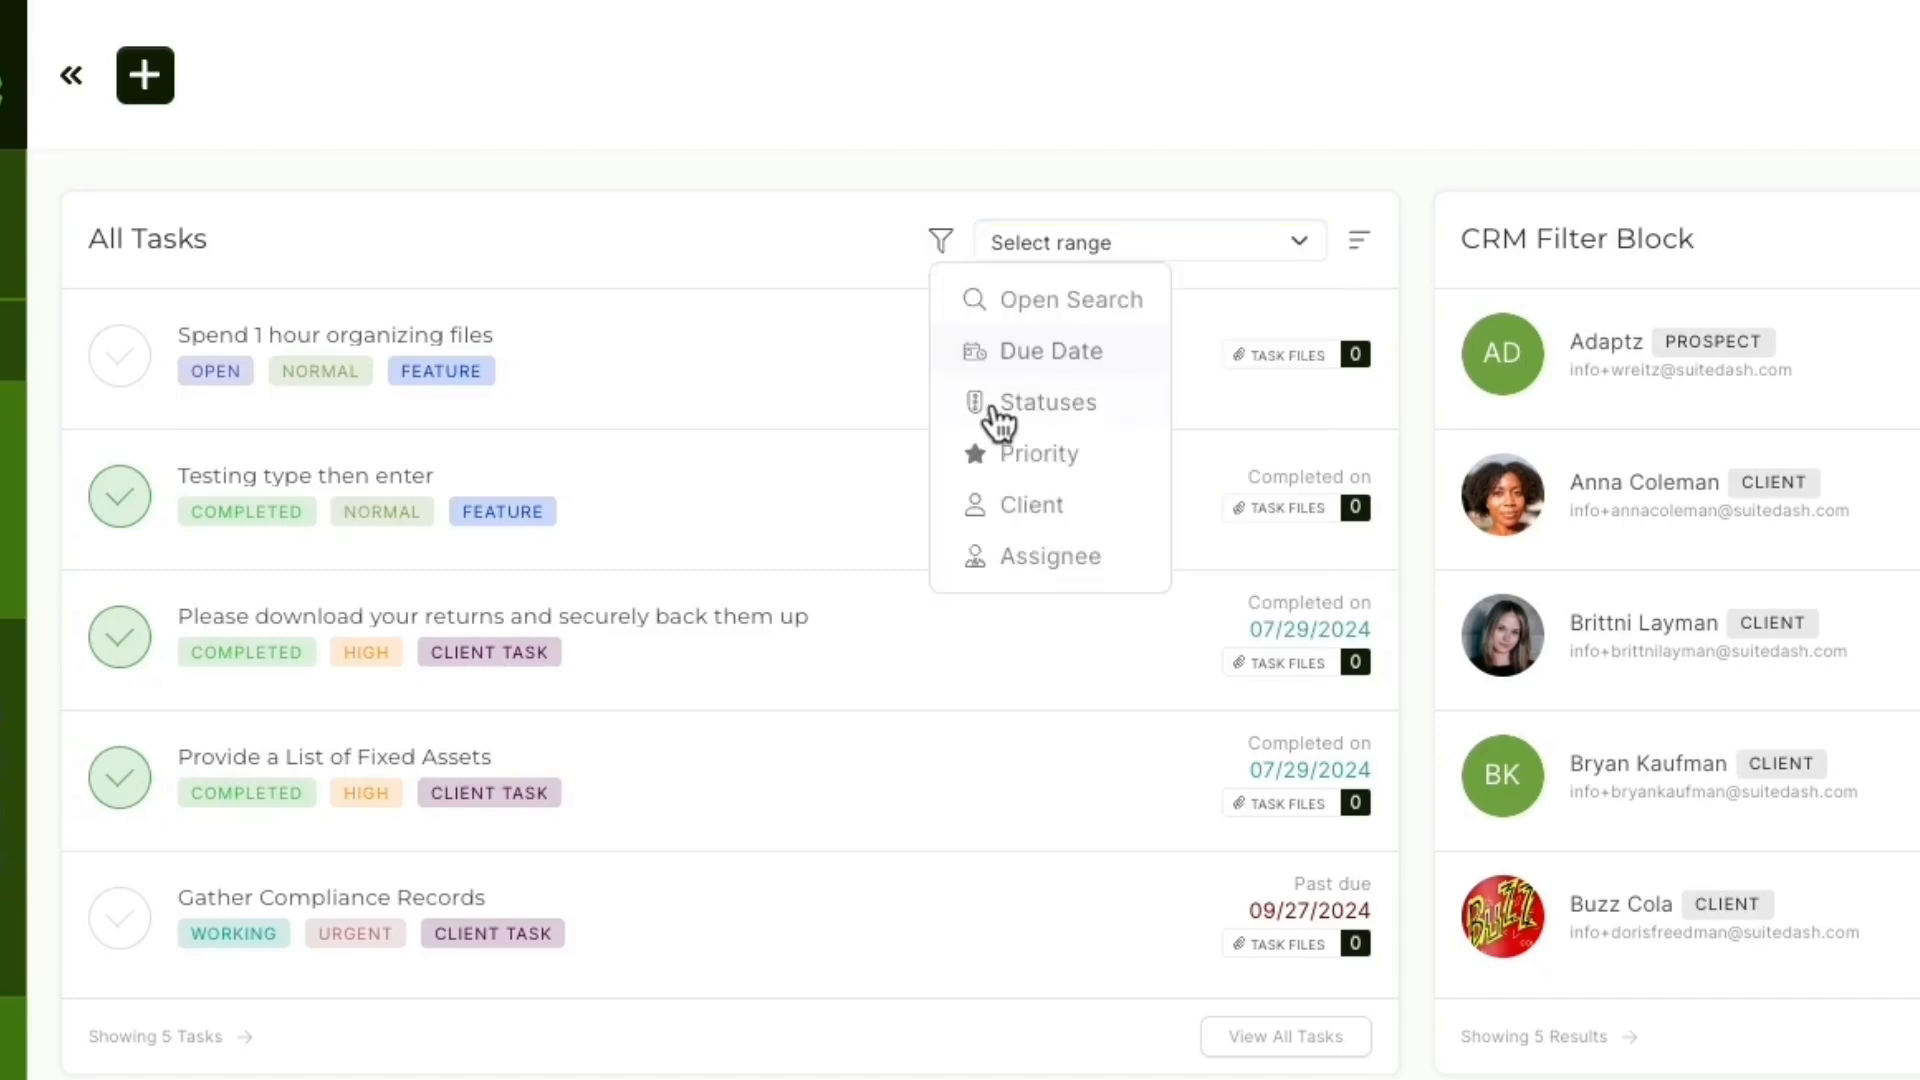
pyautogui.click(993, 405)
pyautogui.click(1157, 257)
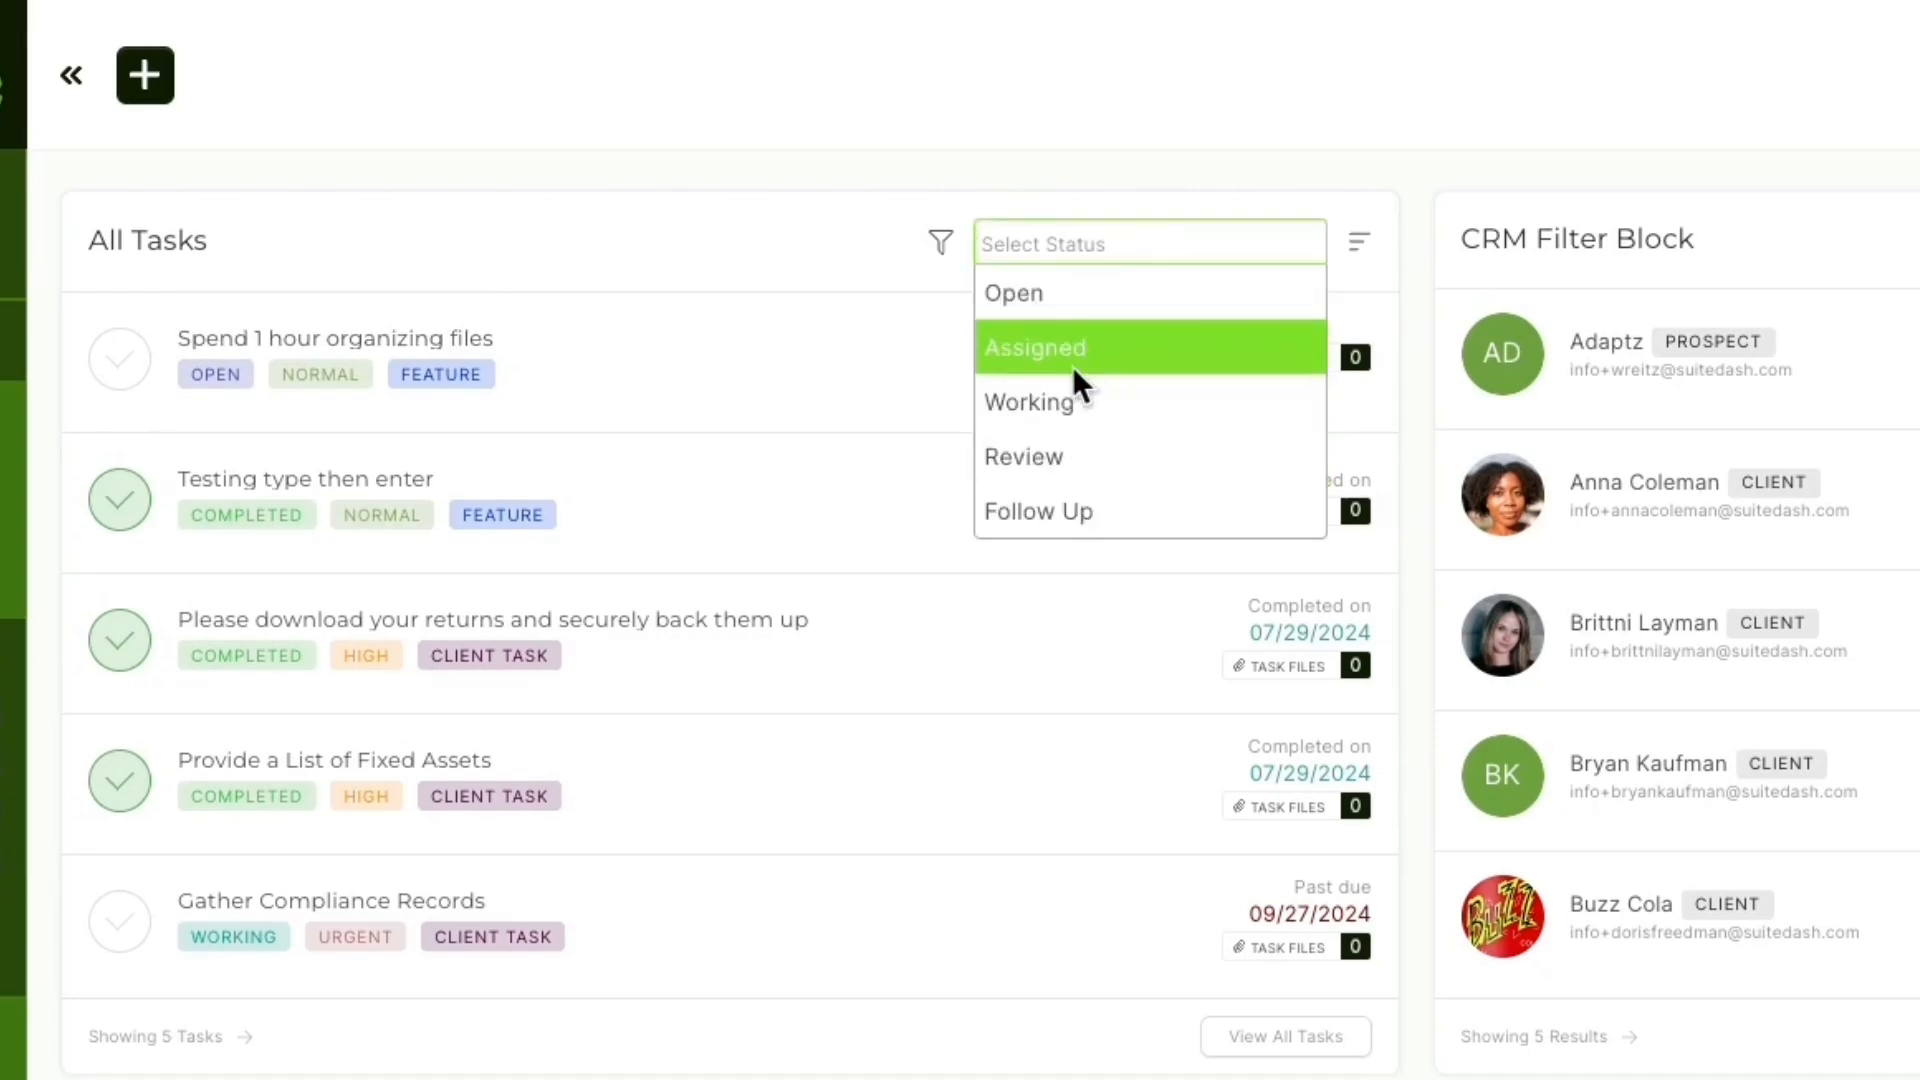
pyautogui.click(941, 242)
pyautogui.click(1005, 454)
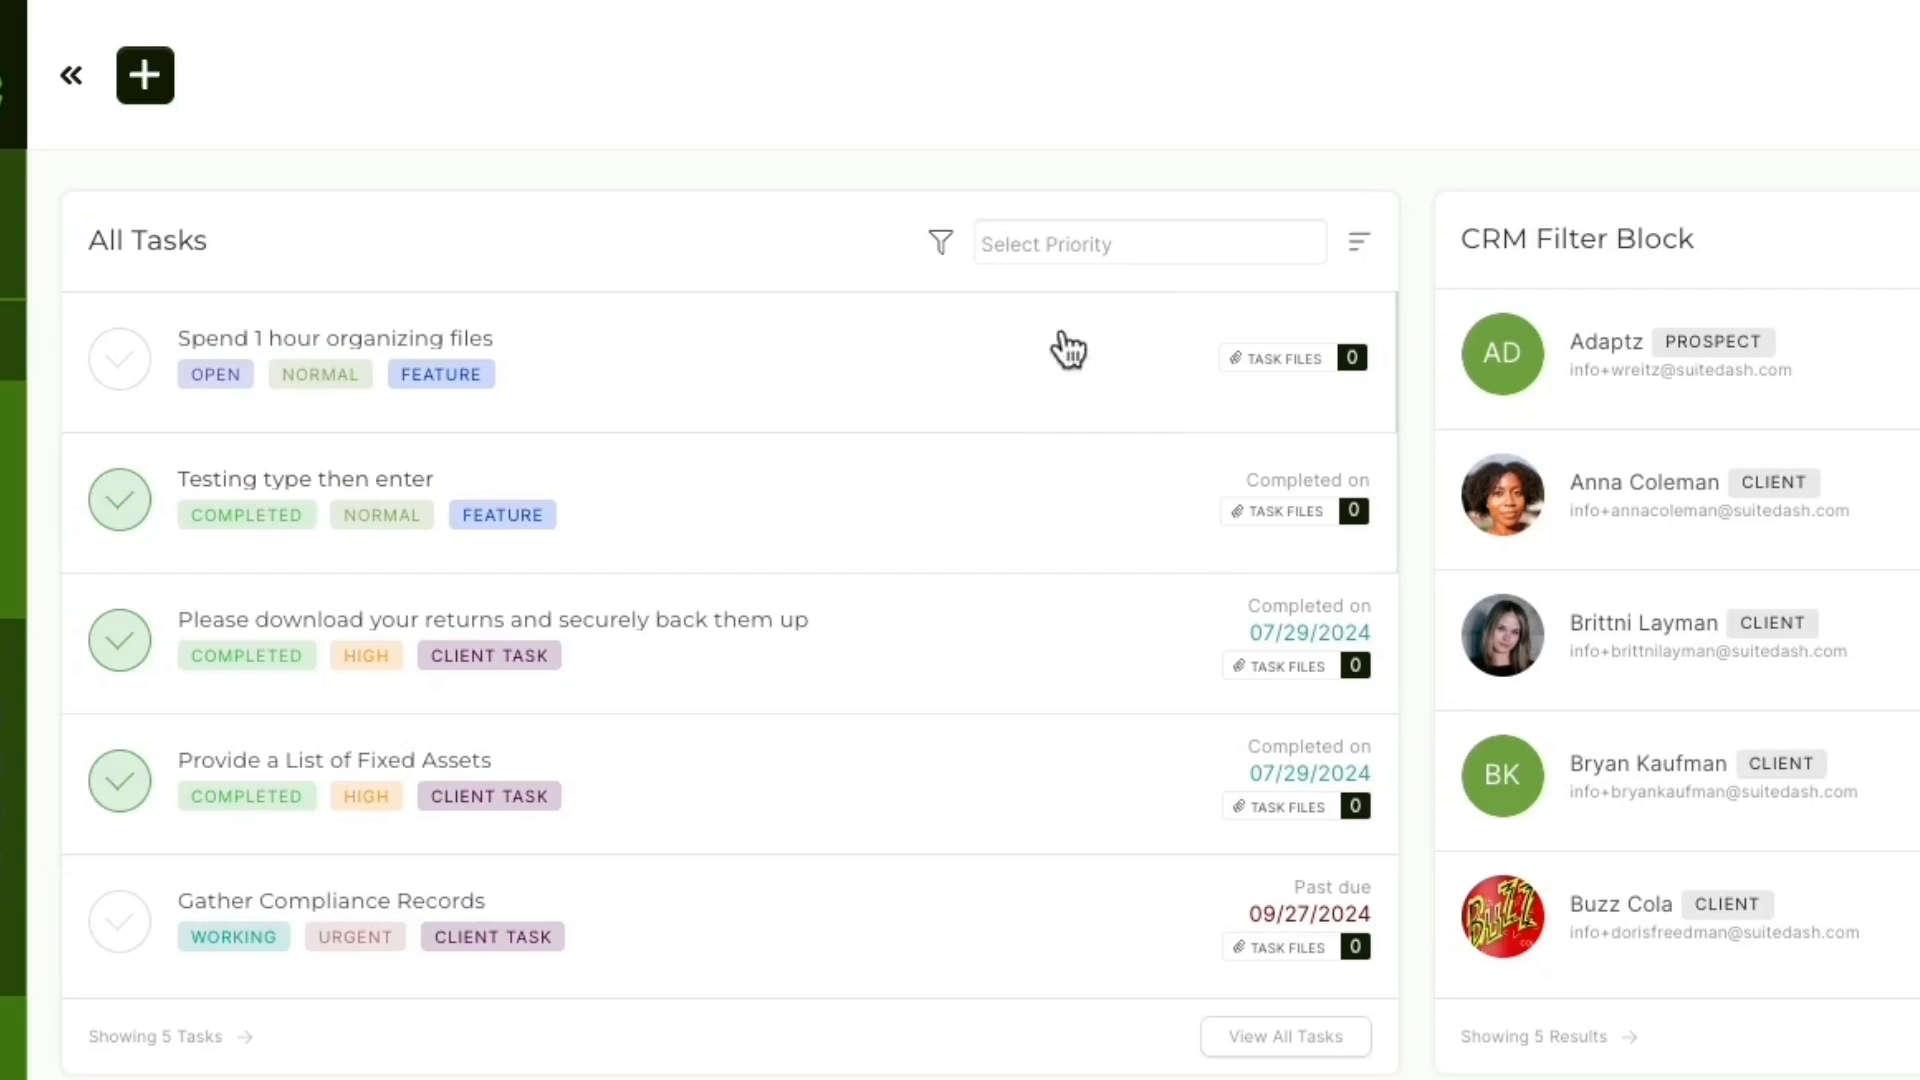
# Step: Switch the All Tasks filter to Client and look through the selectable clients
pyautogui.click(941, 245)
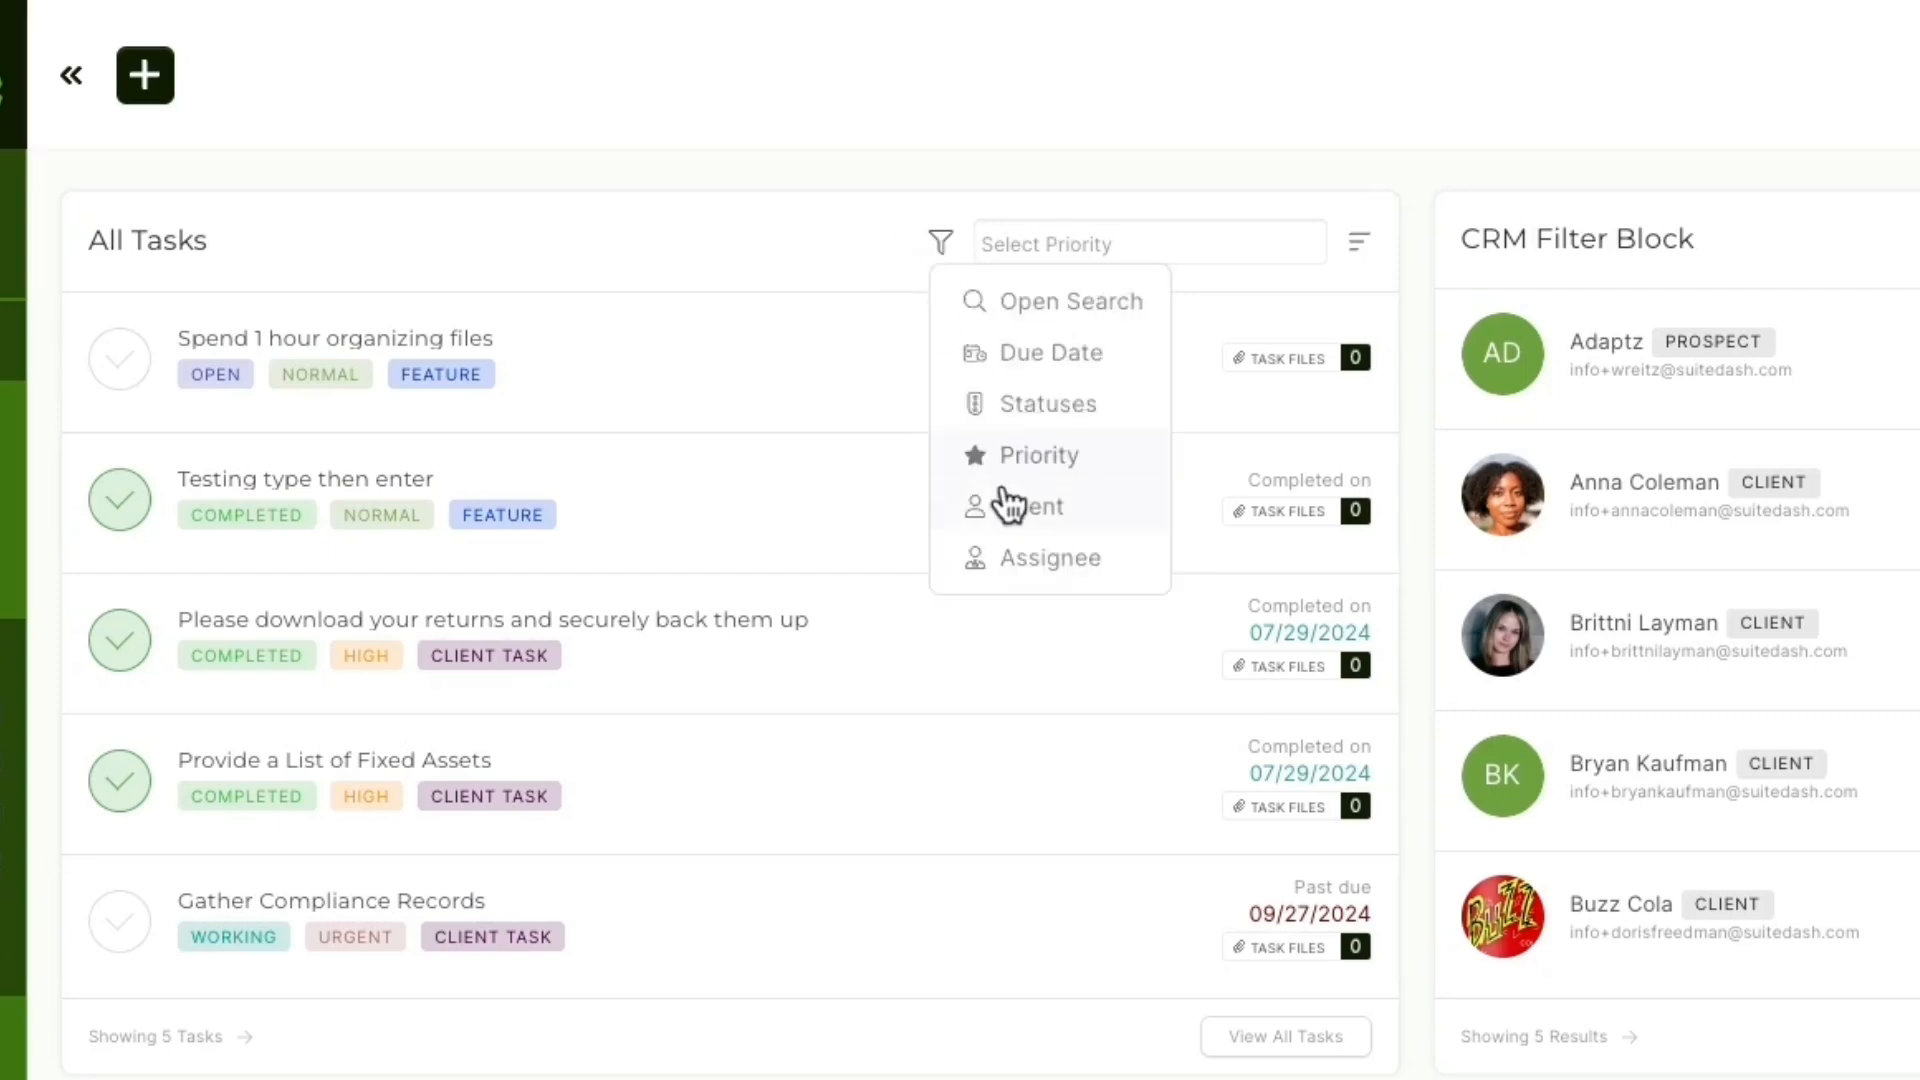
pyautogui.click(1009, 506)
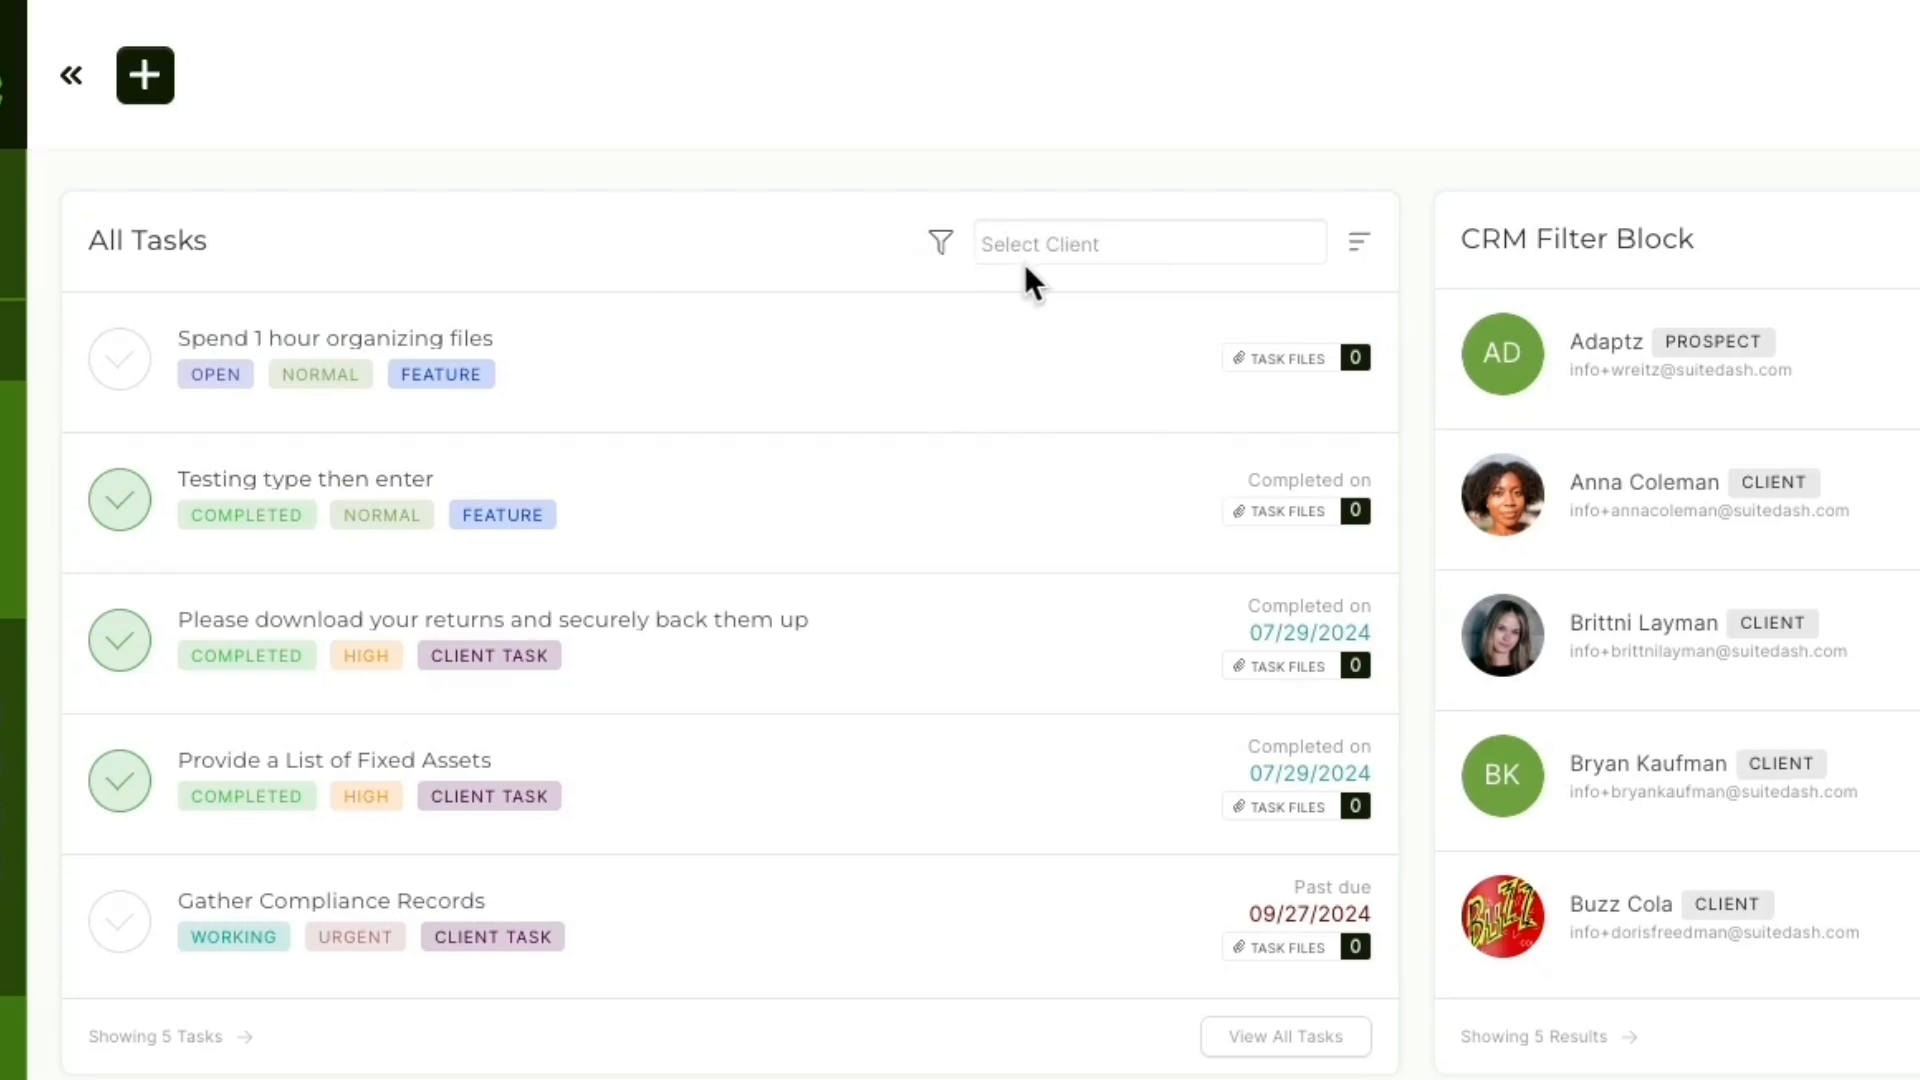
pyautogui.click(1027, 260)
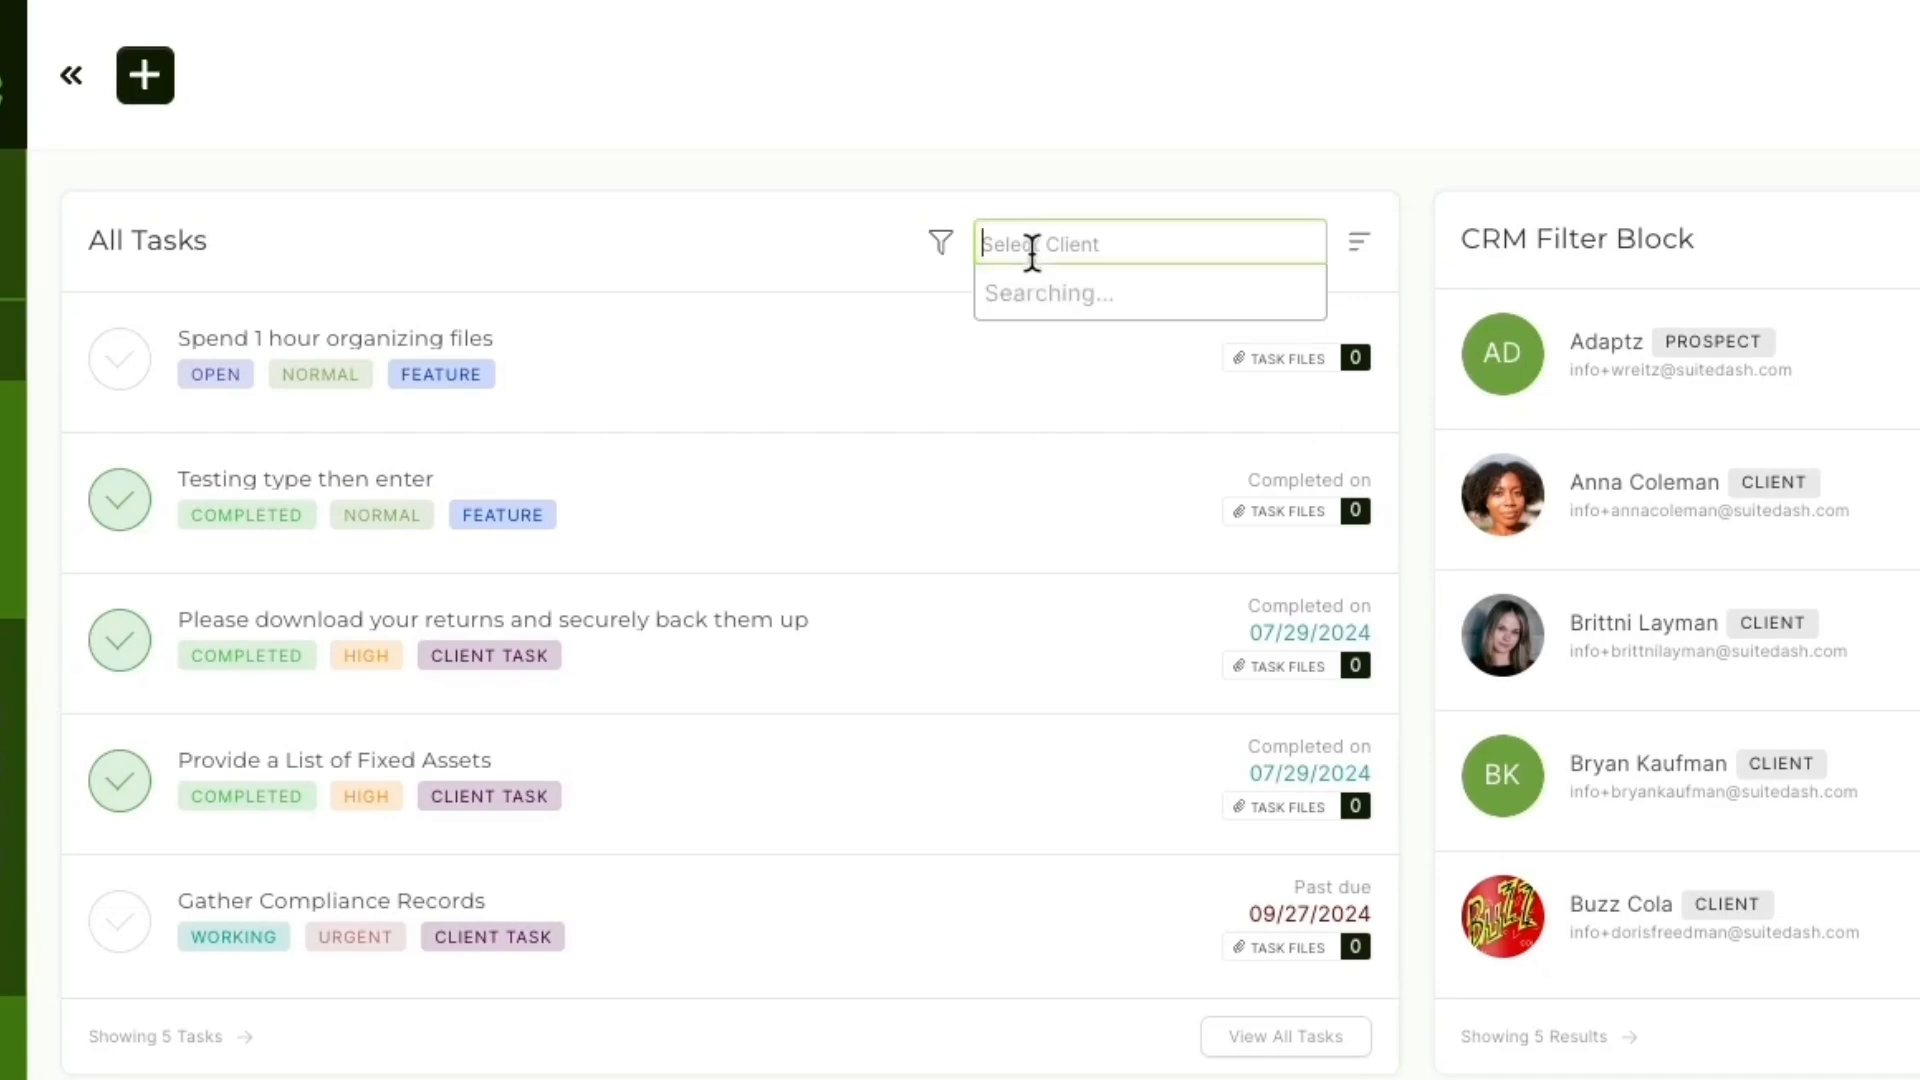
pyautogui.scroll(-1, 1038, 540)
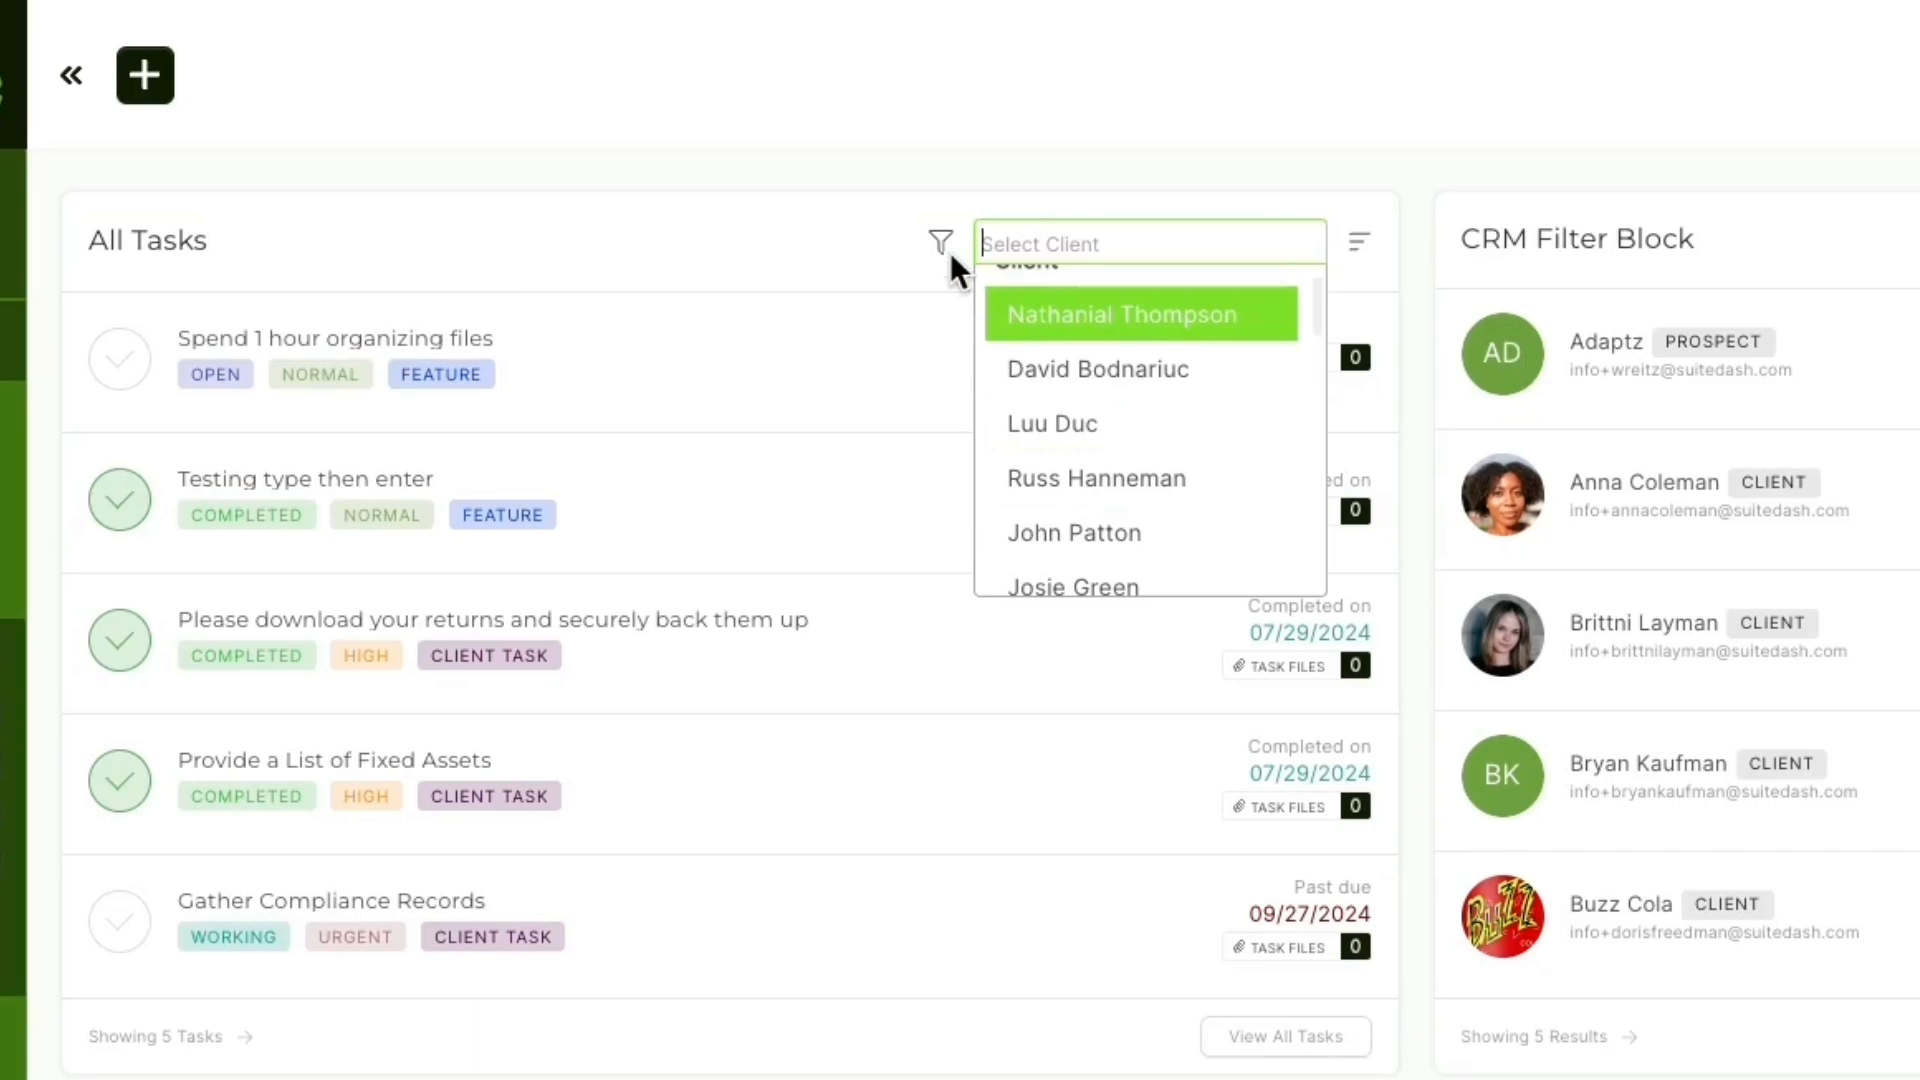
# Step: Filter the All Tasks block by Assignee, searching for "tsar" and choosing the company Tsarbucks
pyautogui.click(940, 243)
pyautogui.click(1007, 566)
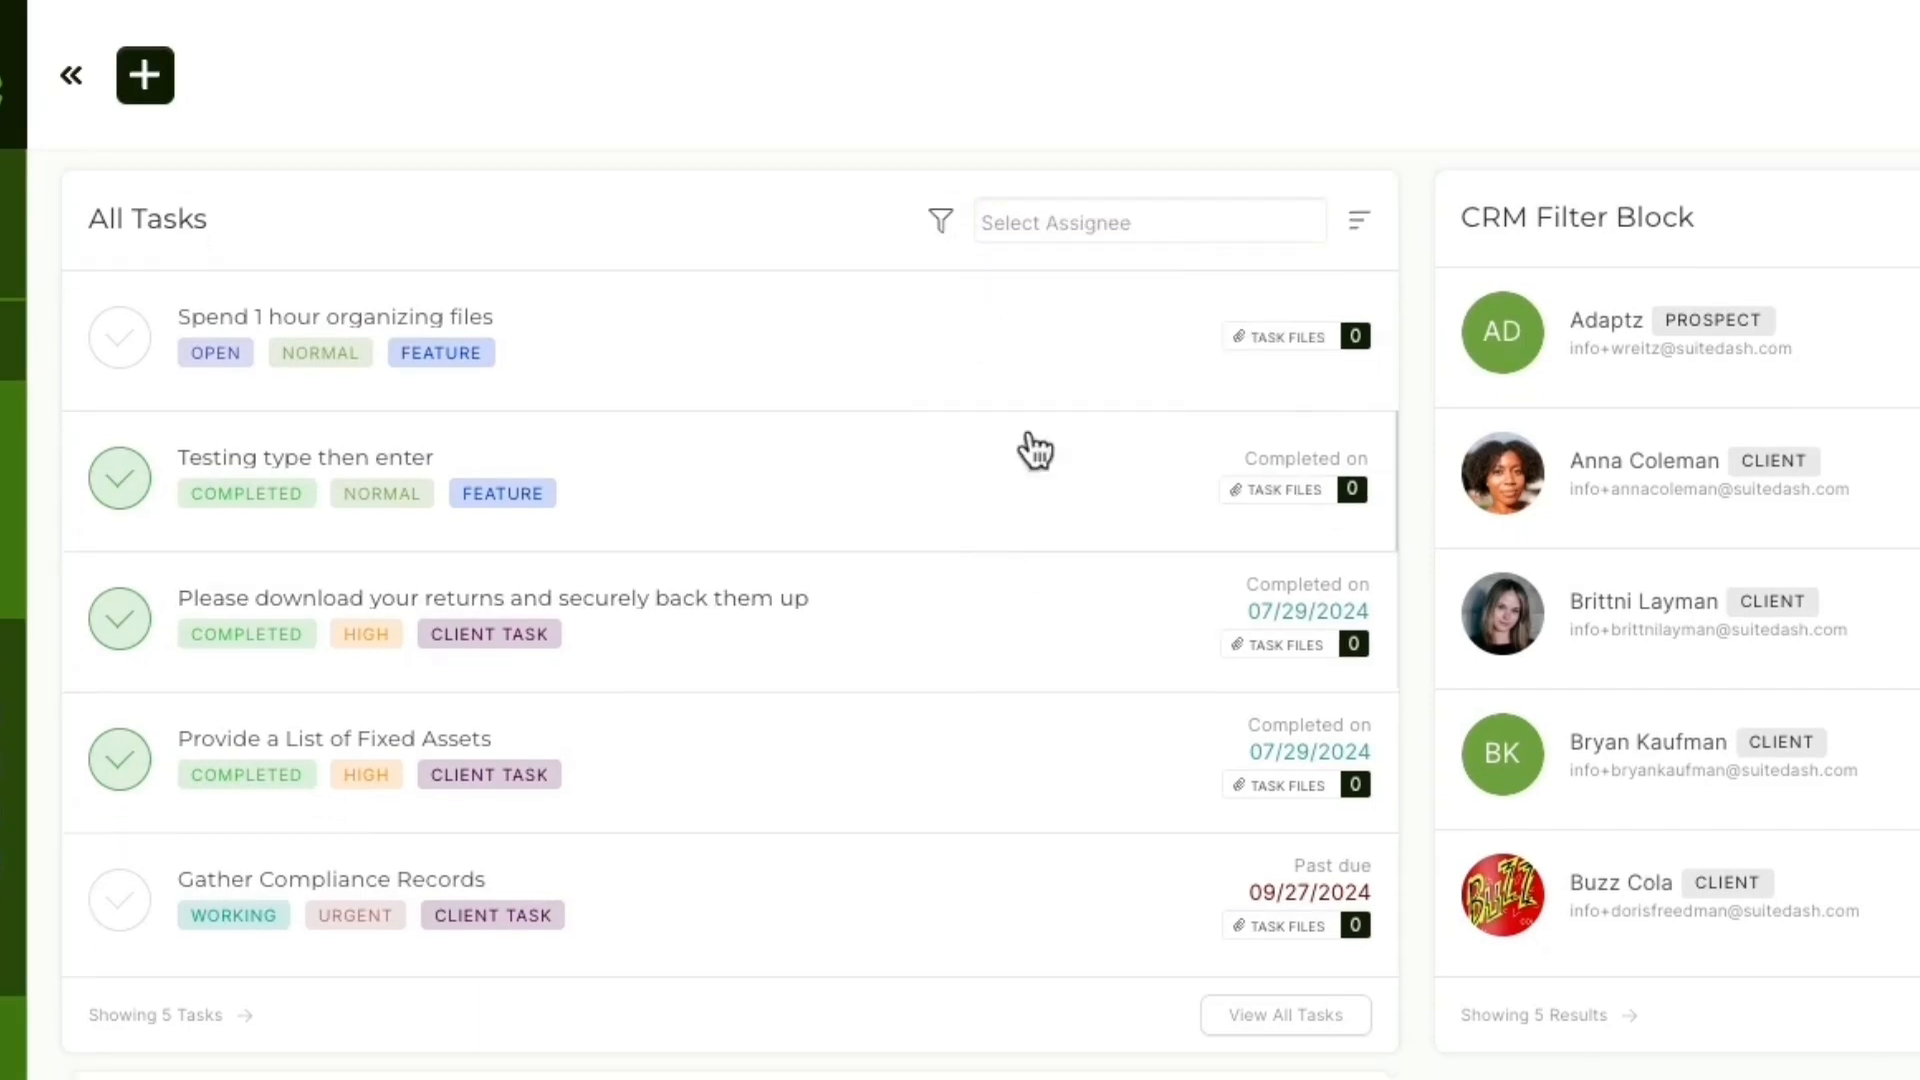
pyautogui.click(1038, 233)
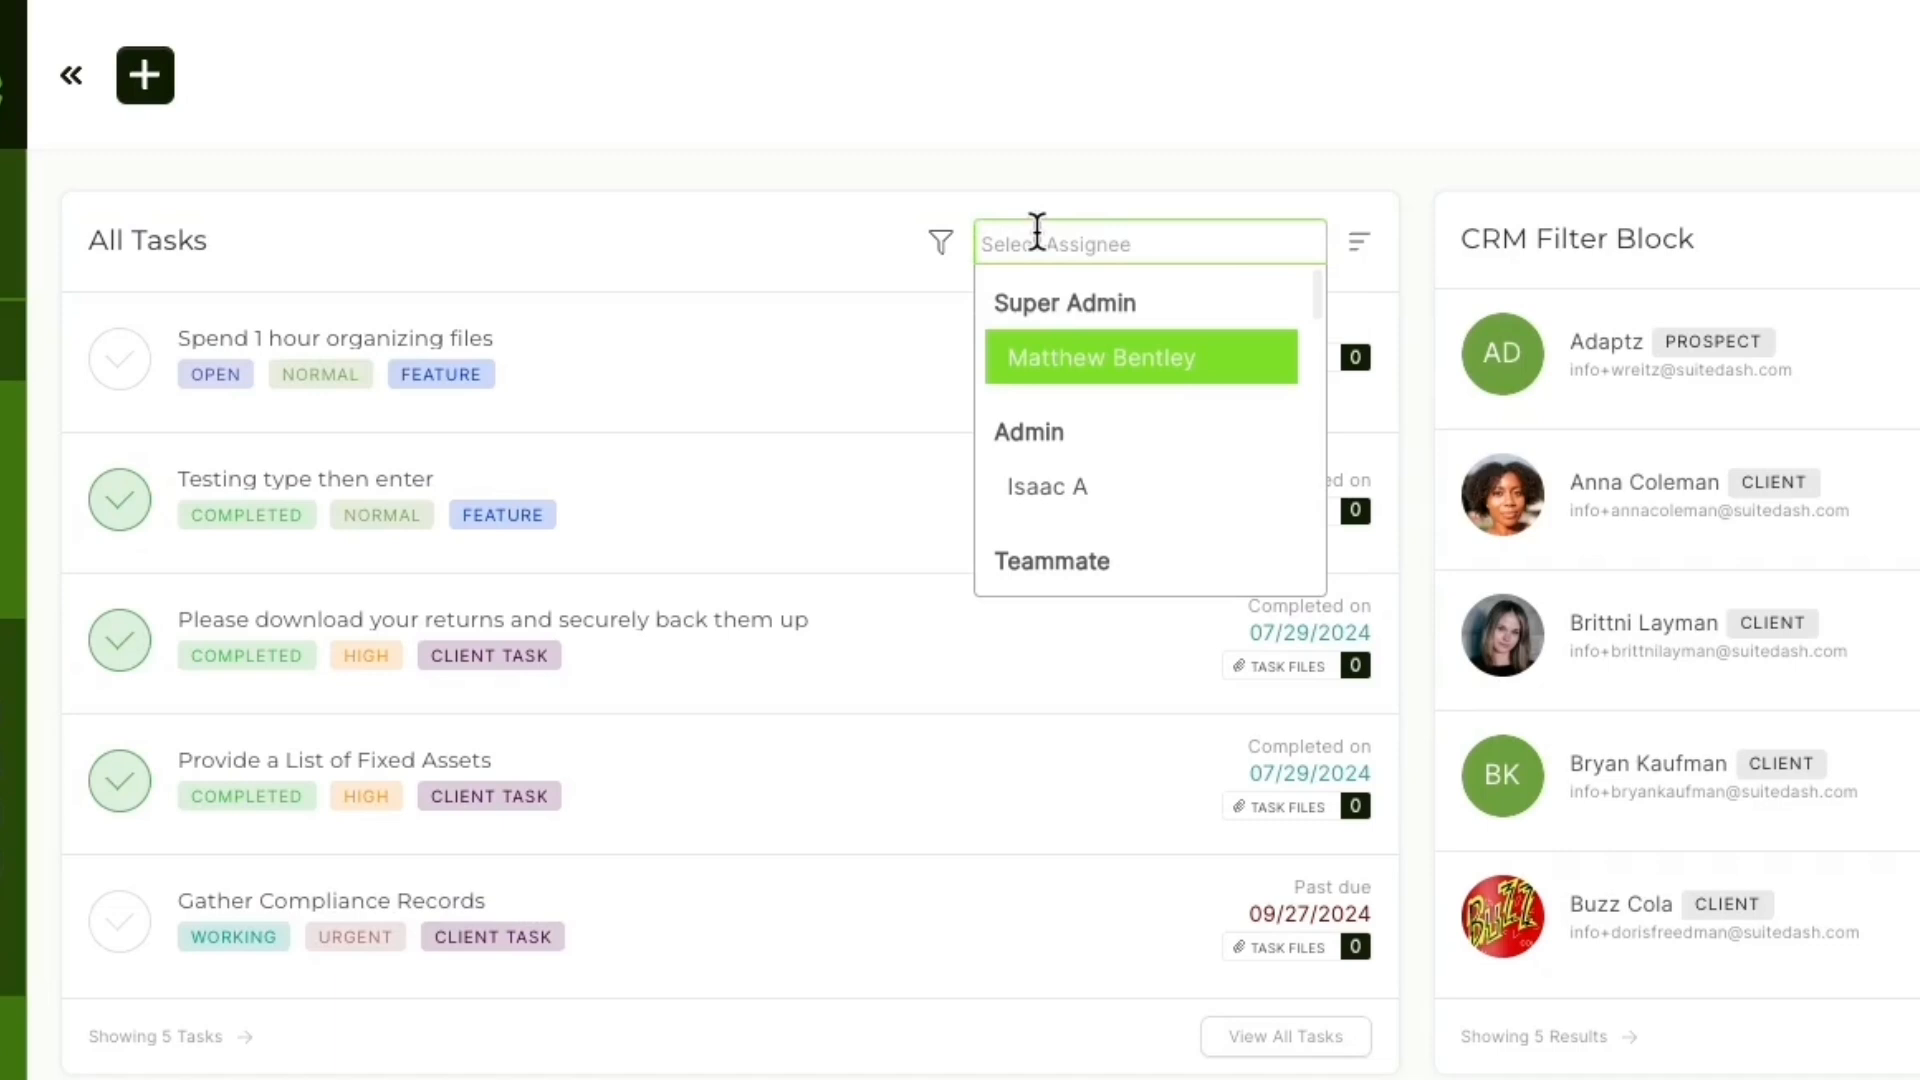
pyautogui.write('tsar')
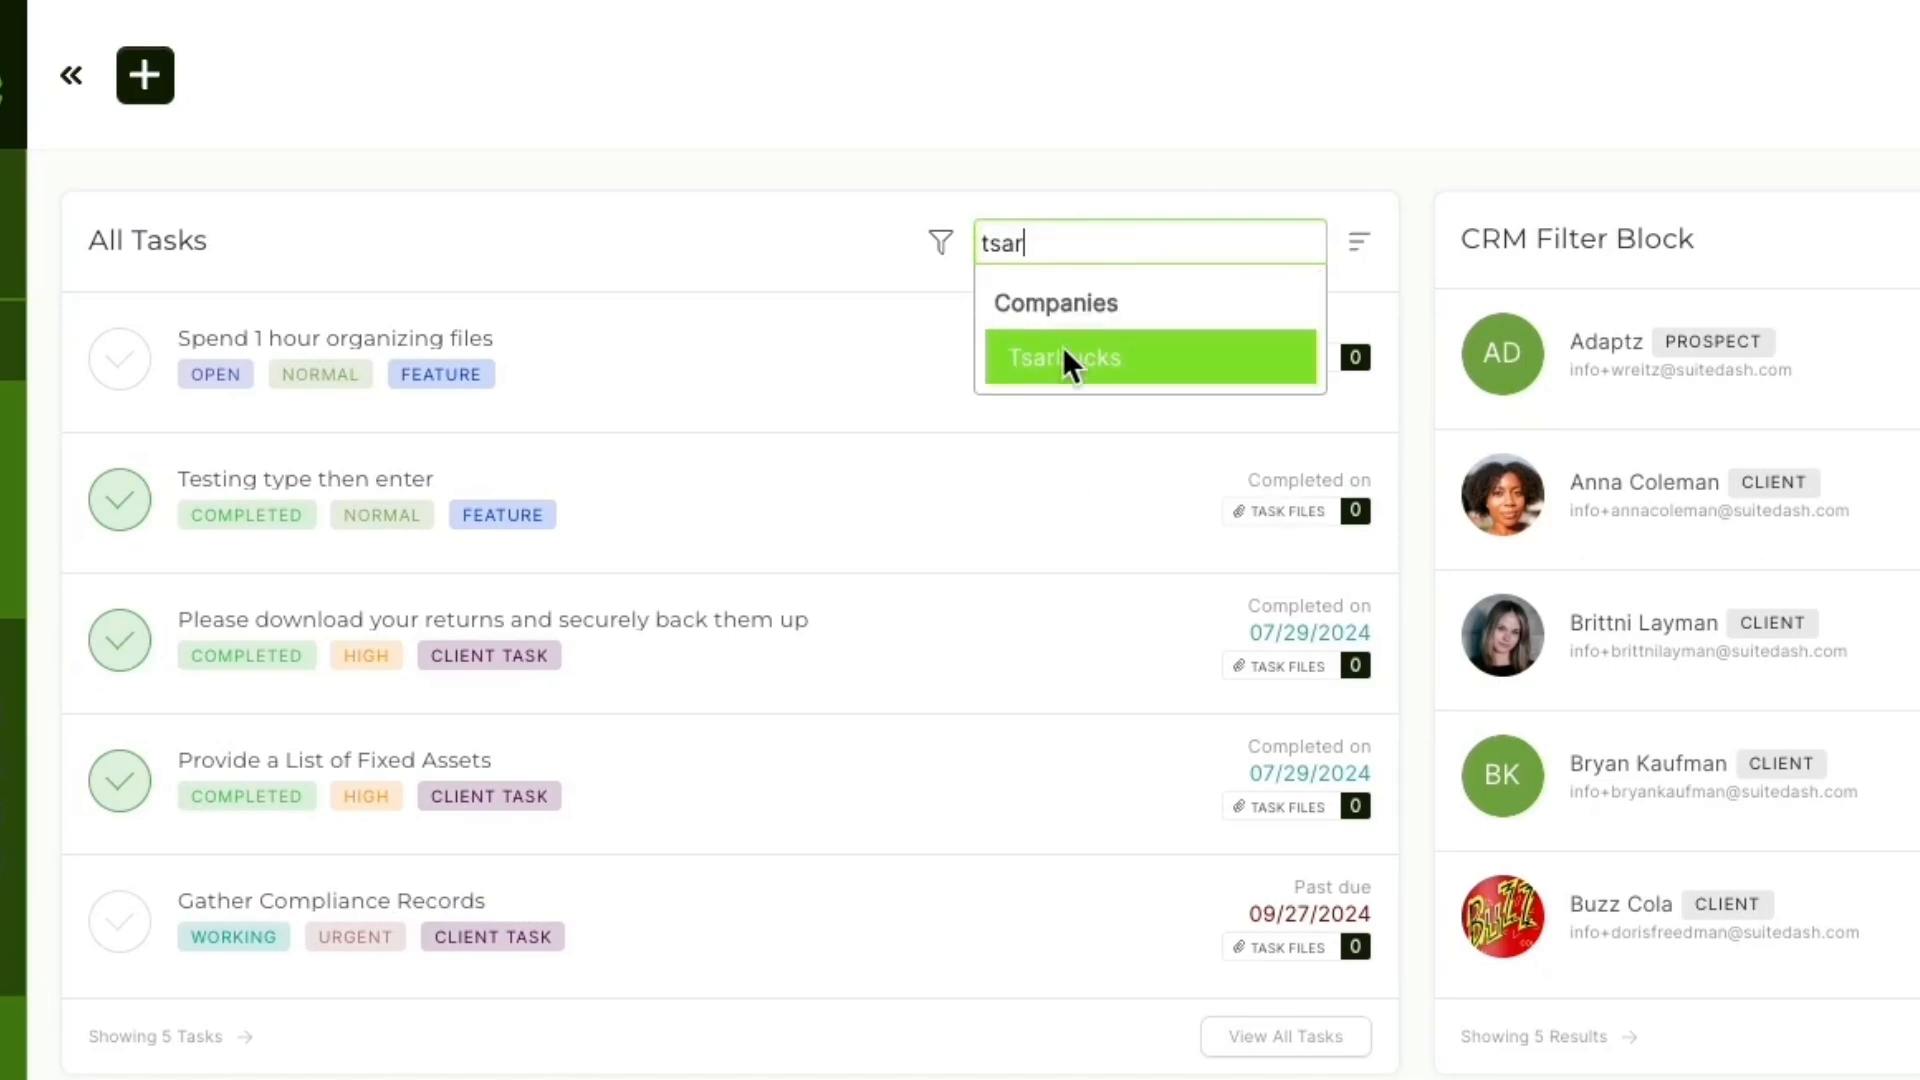
pyautogui.click(1062, 352)
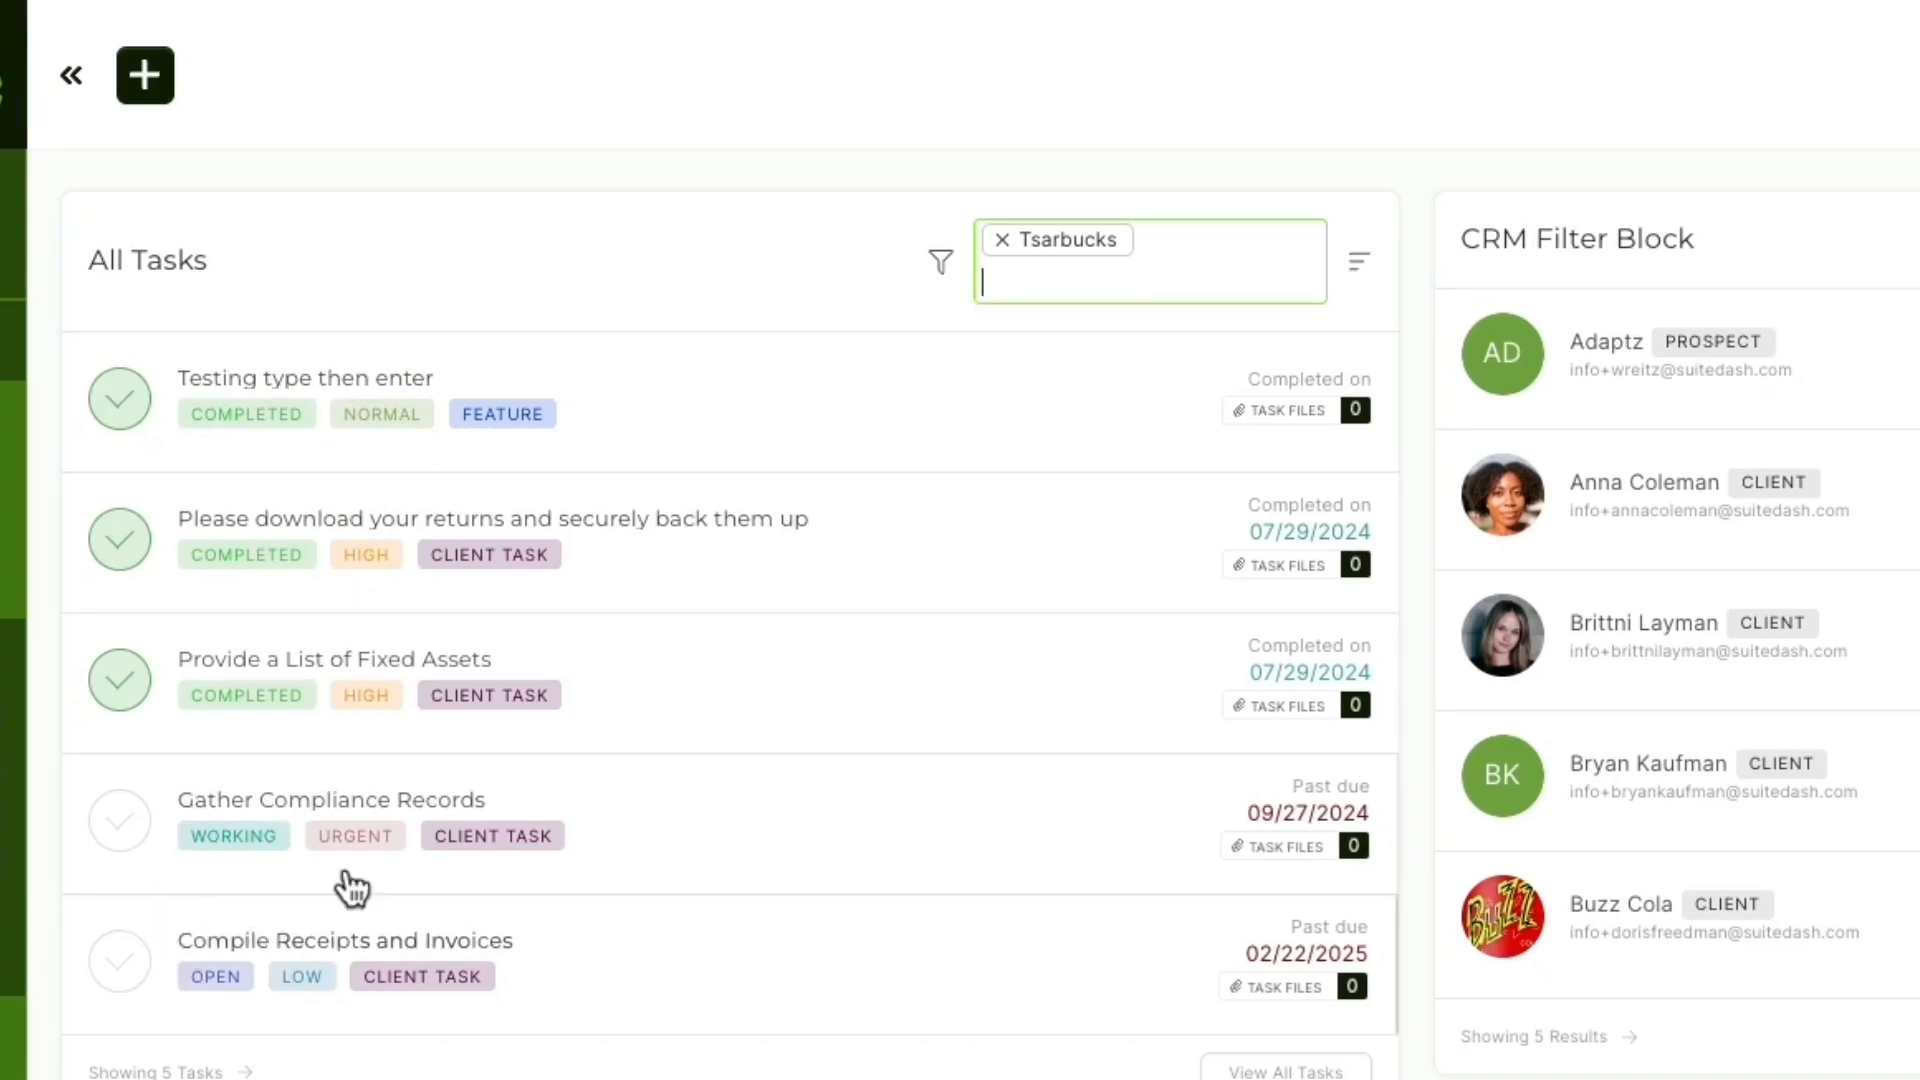
# Step: Reset the All Tasks filter to Open Search and review the block's sorting options without applying one
pyautogui.click(940, 263)
pyautogui.click(984, 326)
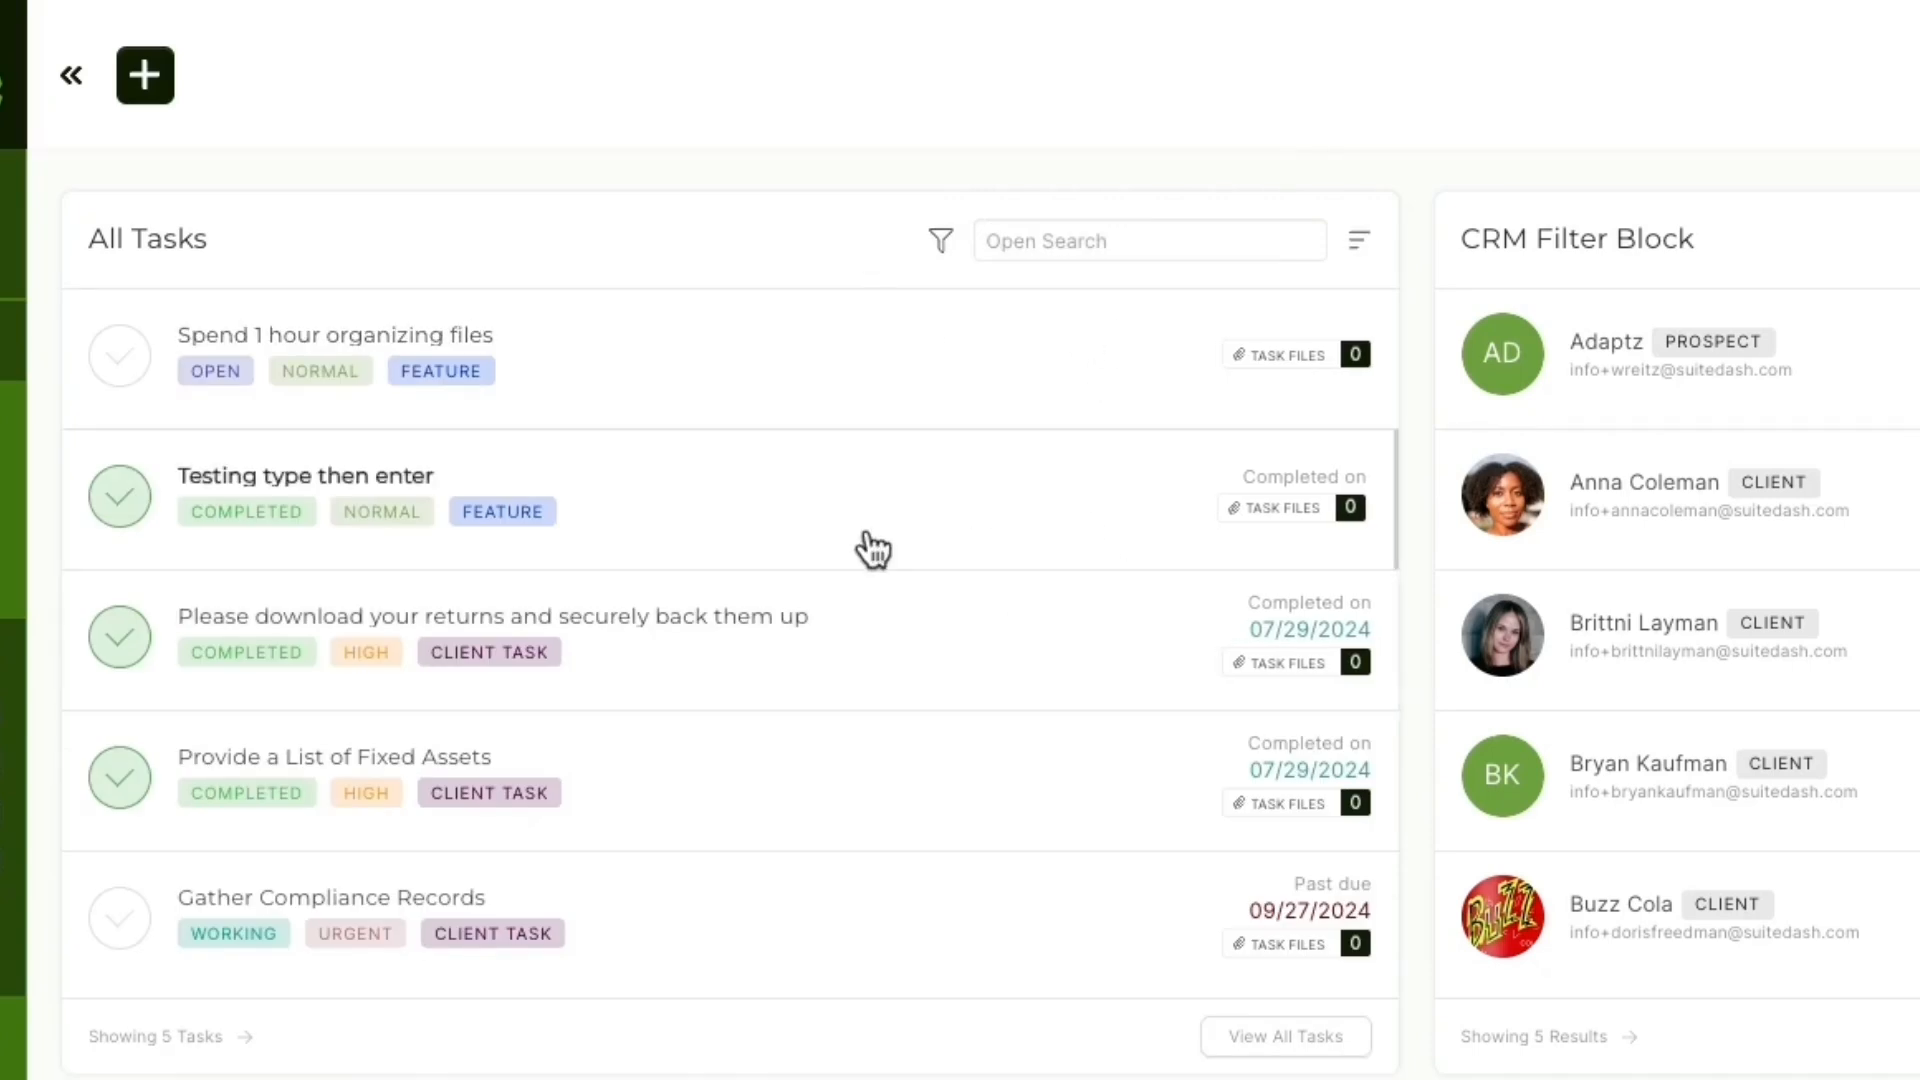
pyautogui.click(1360, 242)
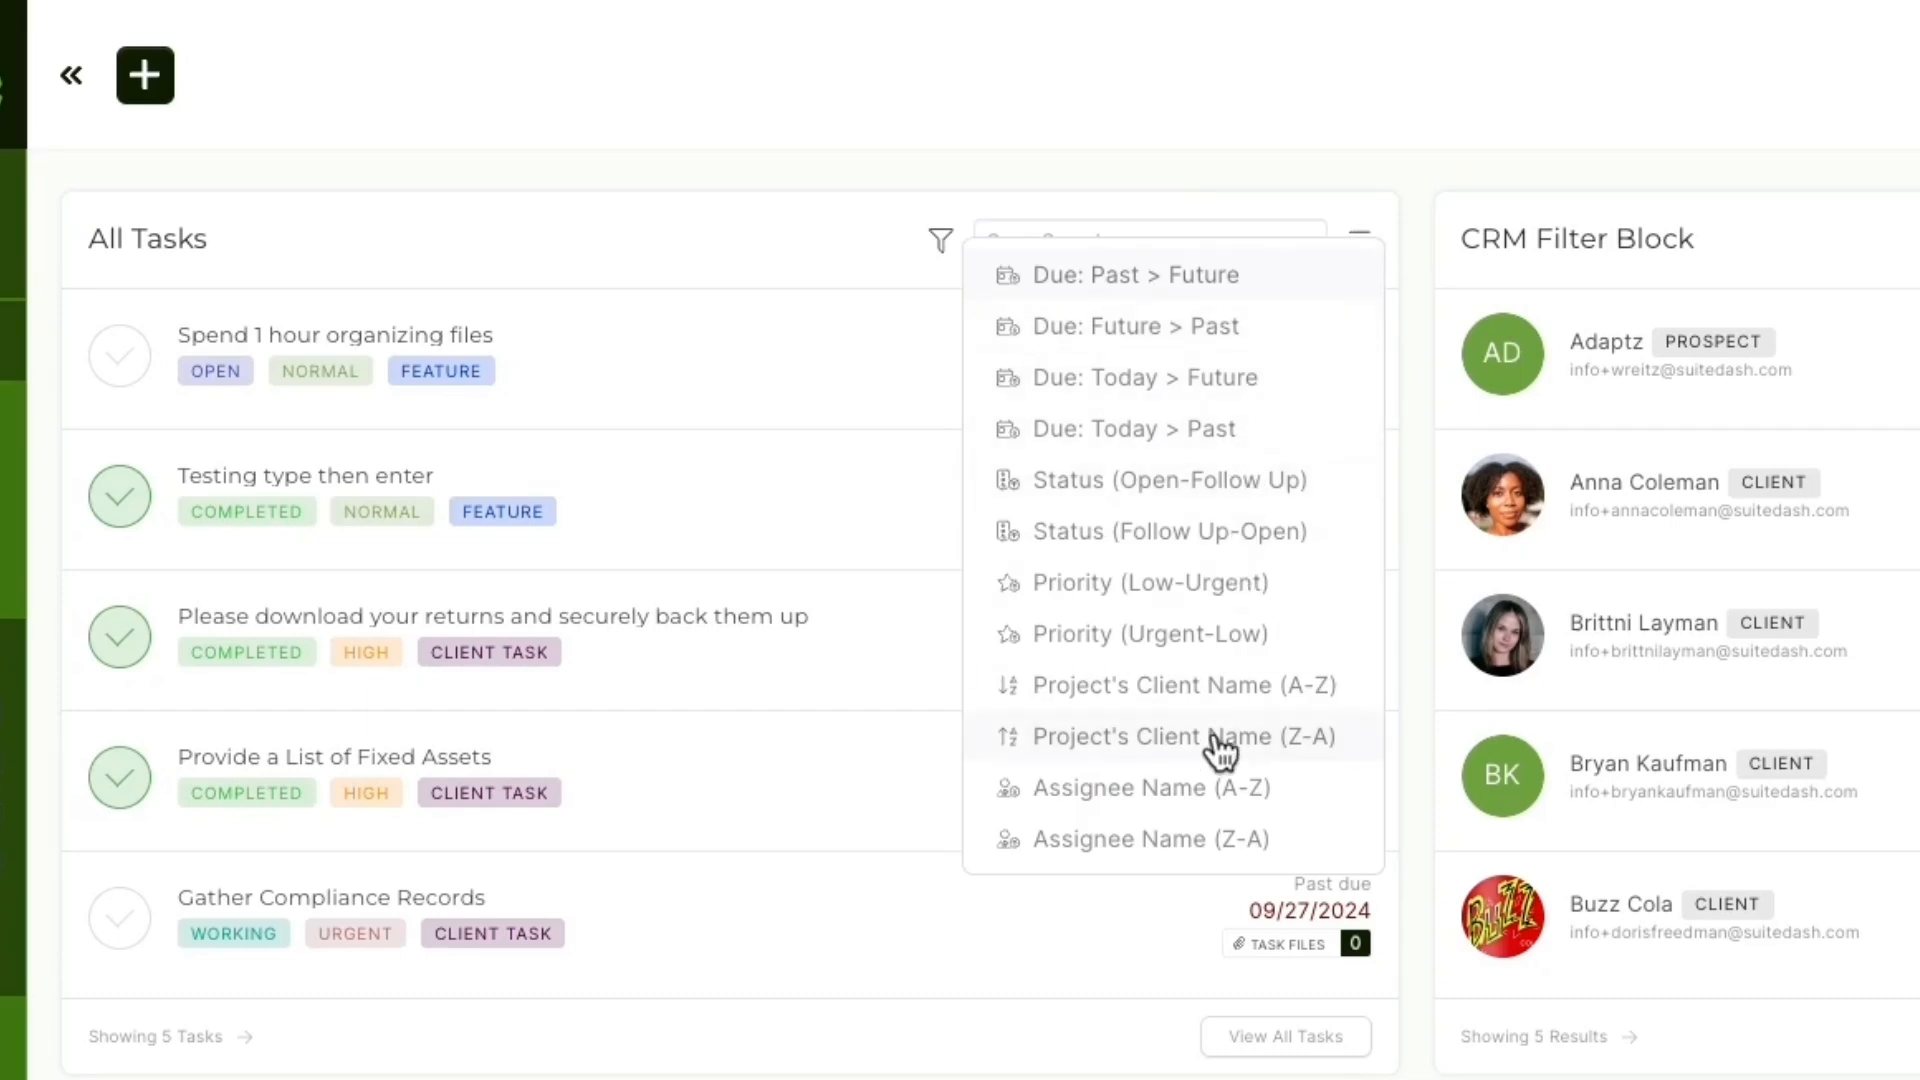
pyautogui.click(873, 226)
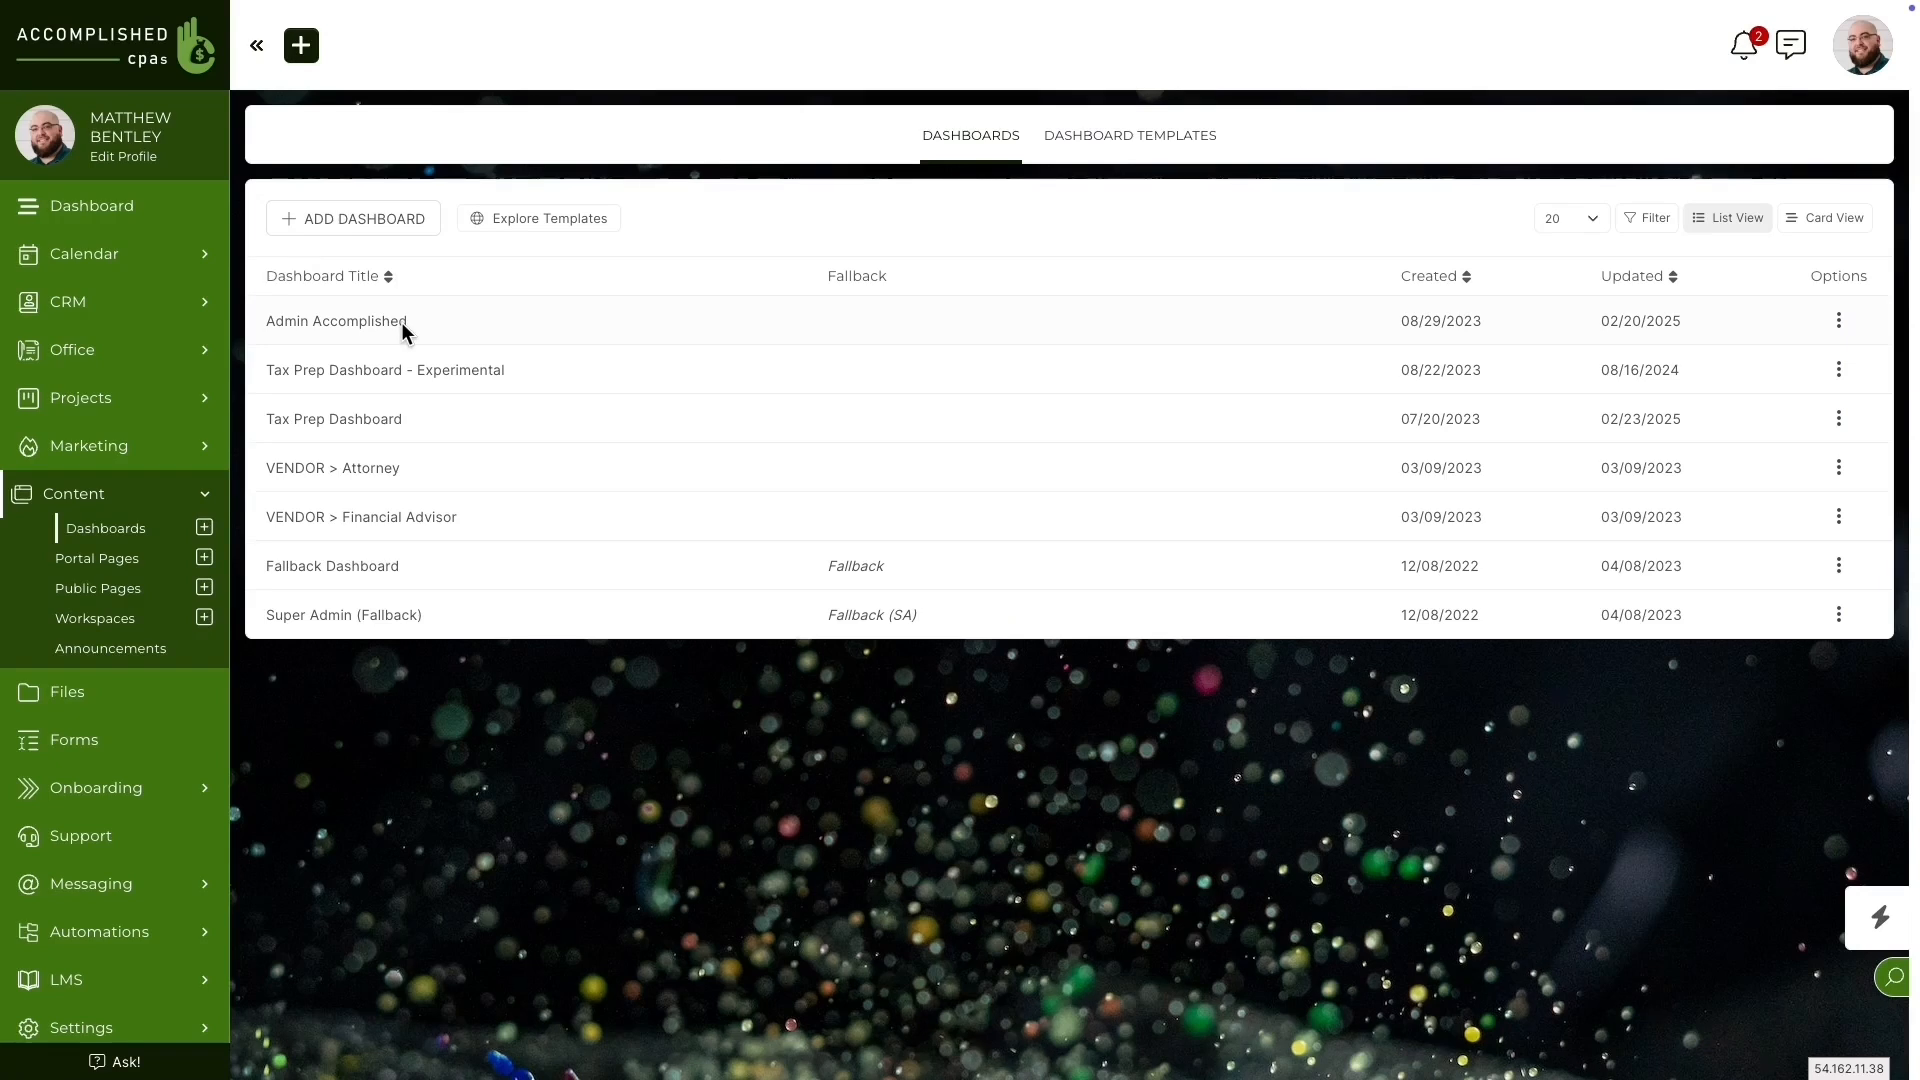
# Step: Open the Admin Accomplished dashboard for editing and review its contact, circle, team and role assignment settings
pyautogui.click(402, 326)
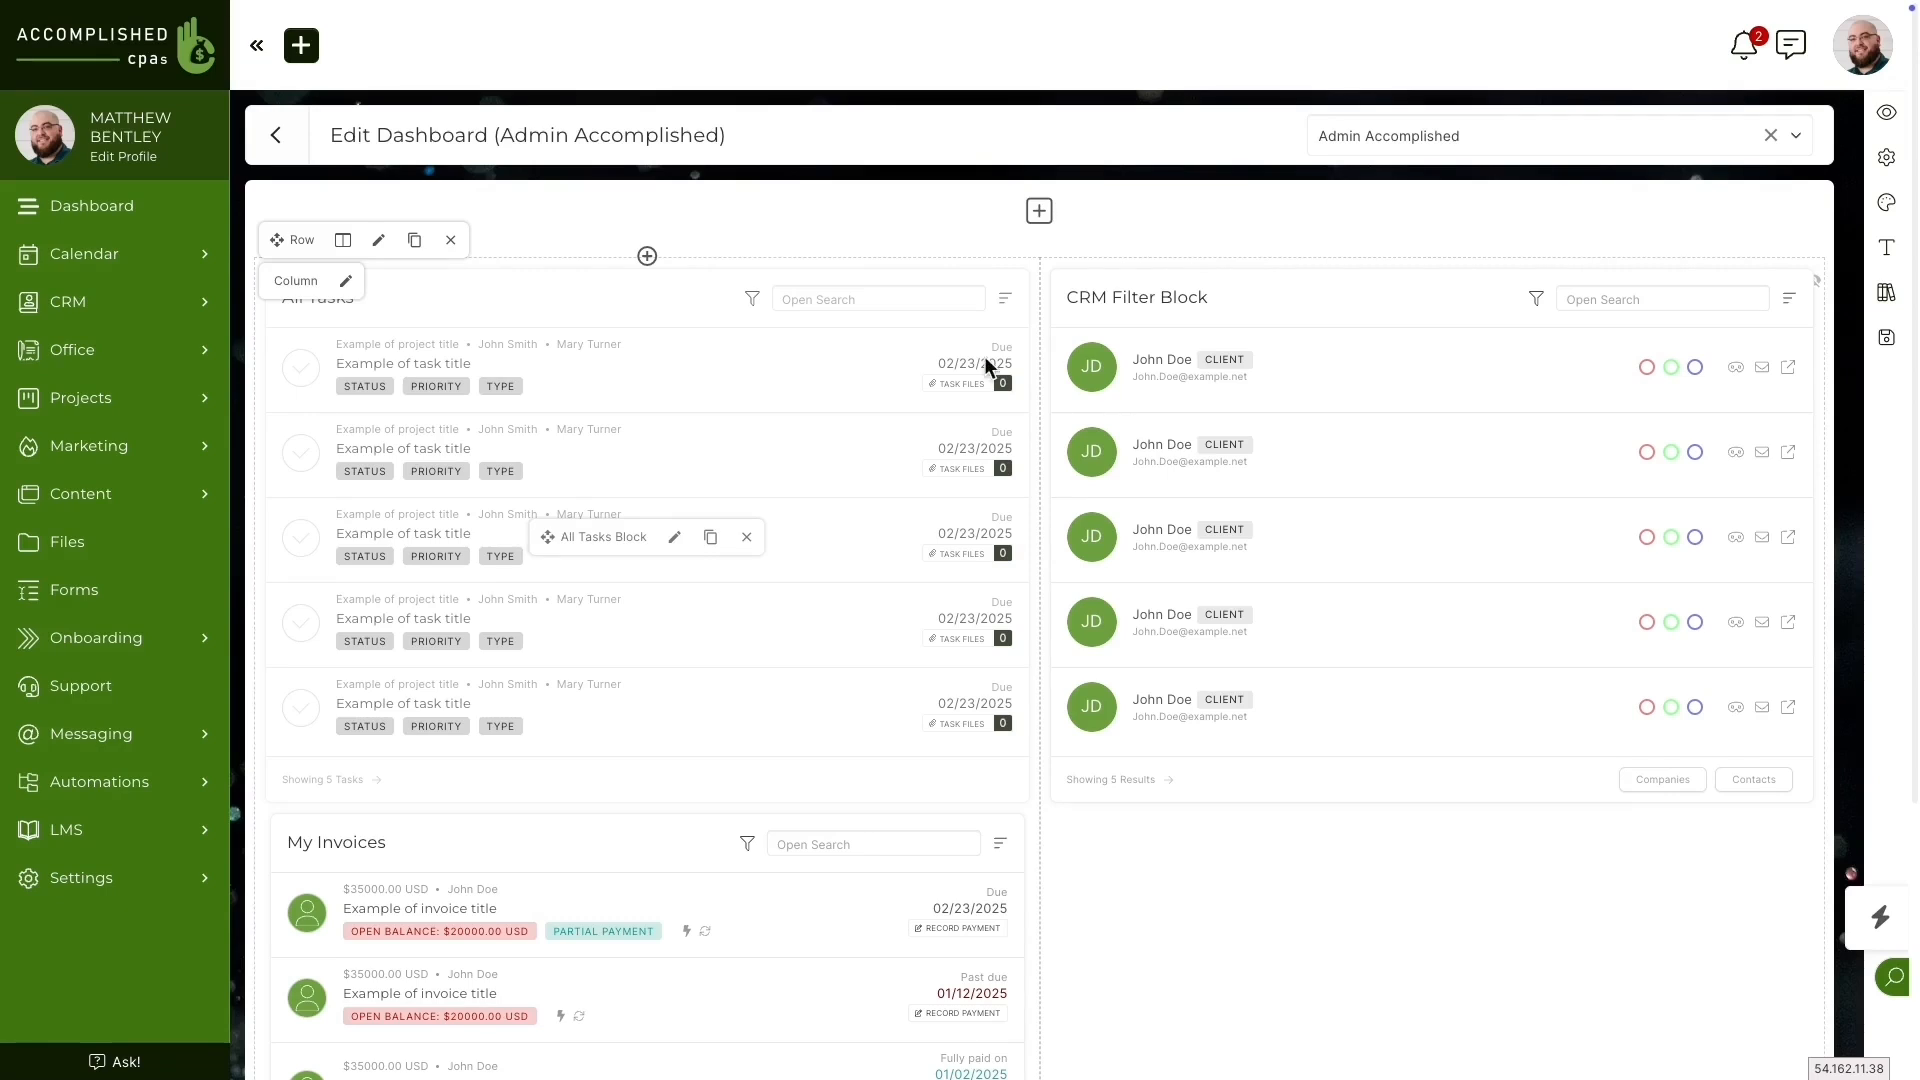
pyautogui.click(1888, 159)
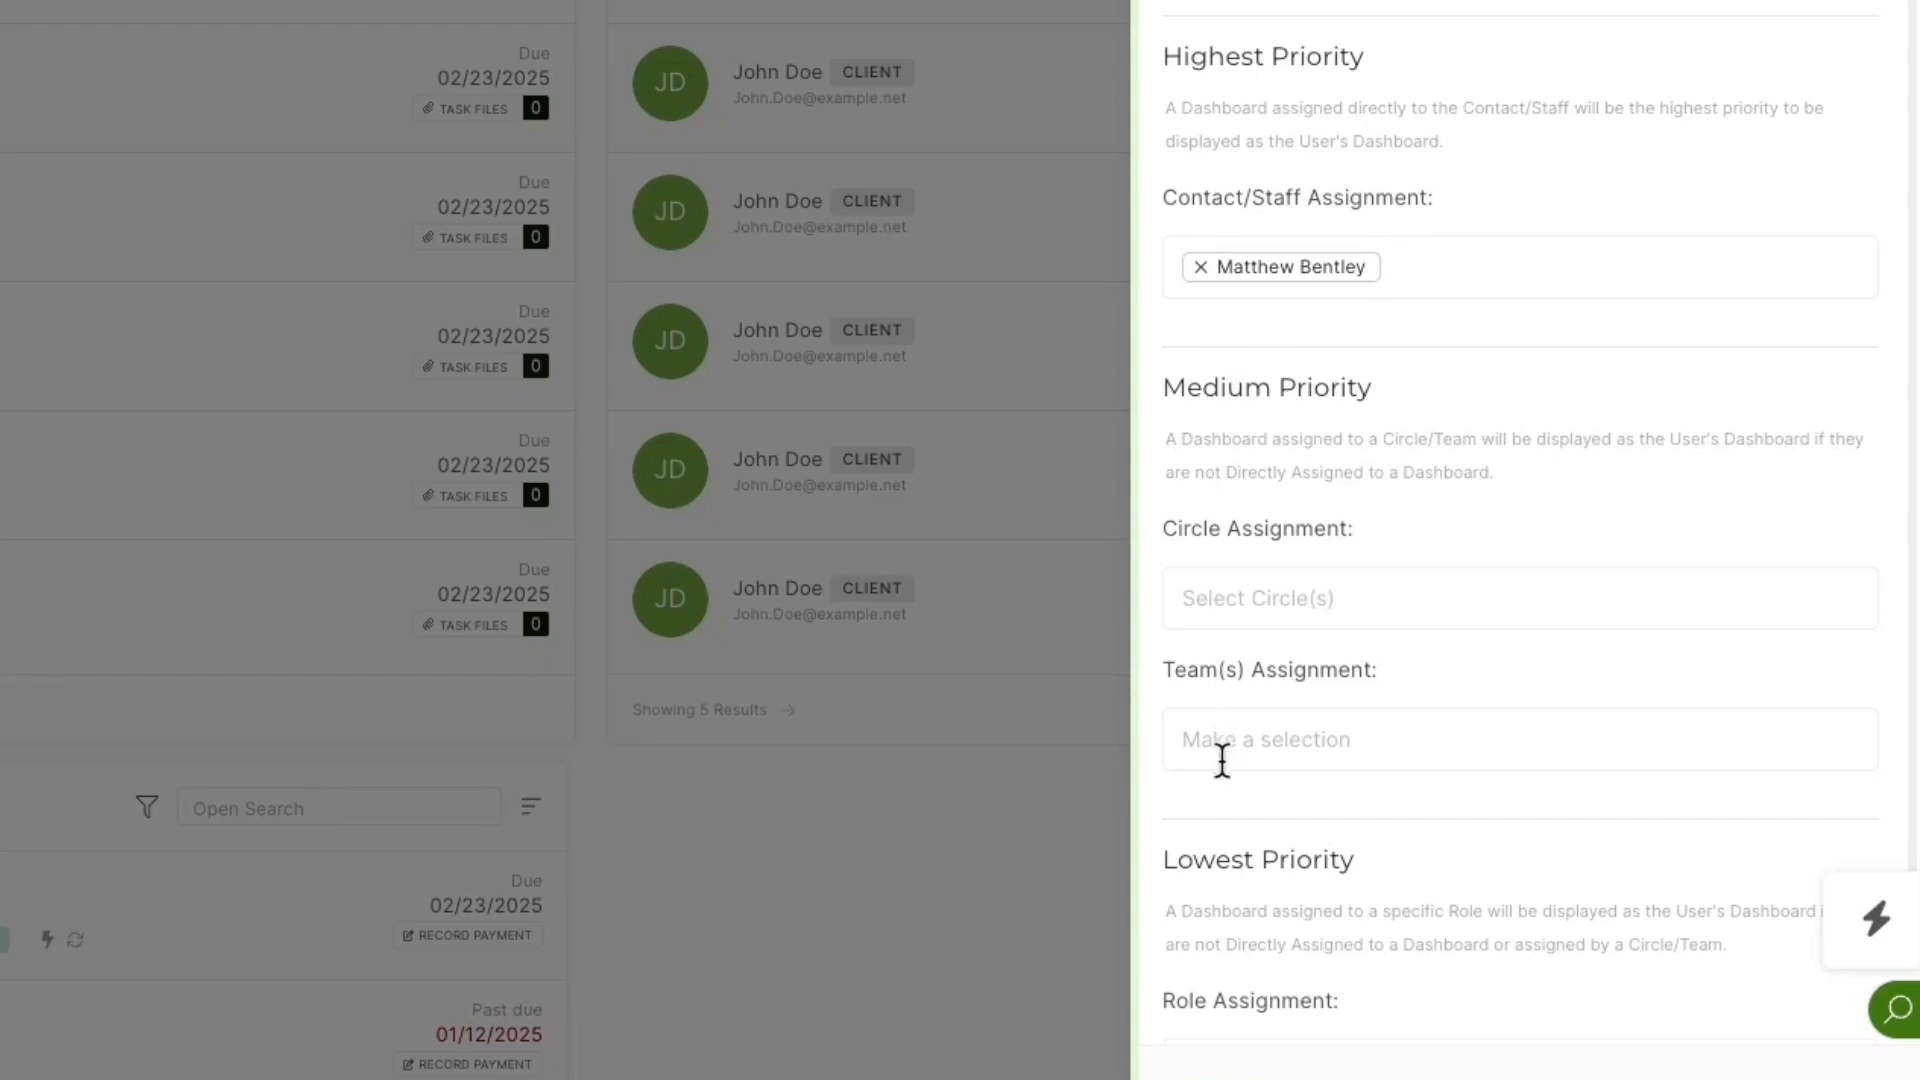
pyautogui.scroll(-1, 1224, 795)
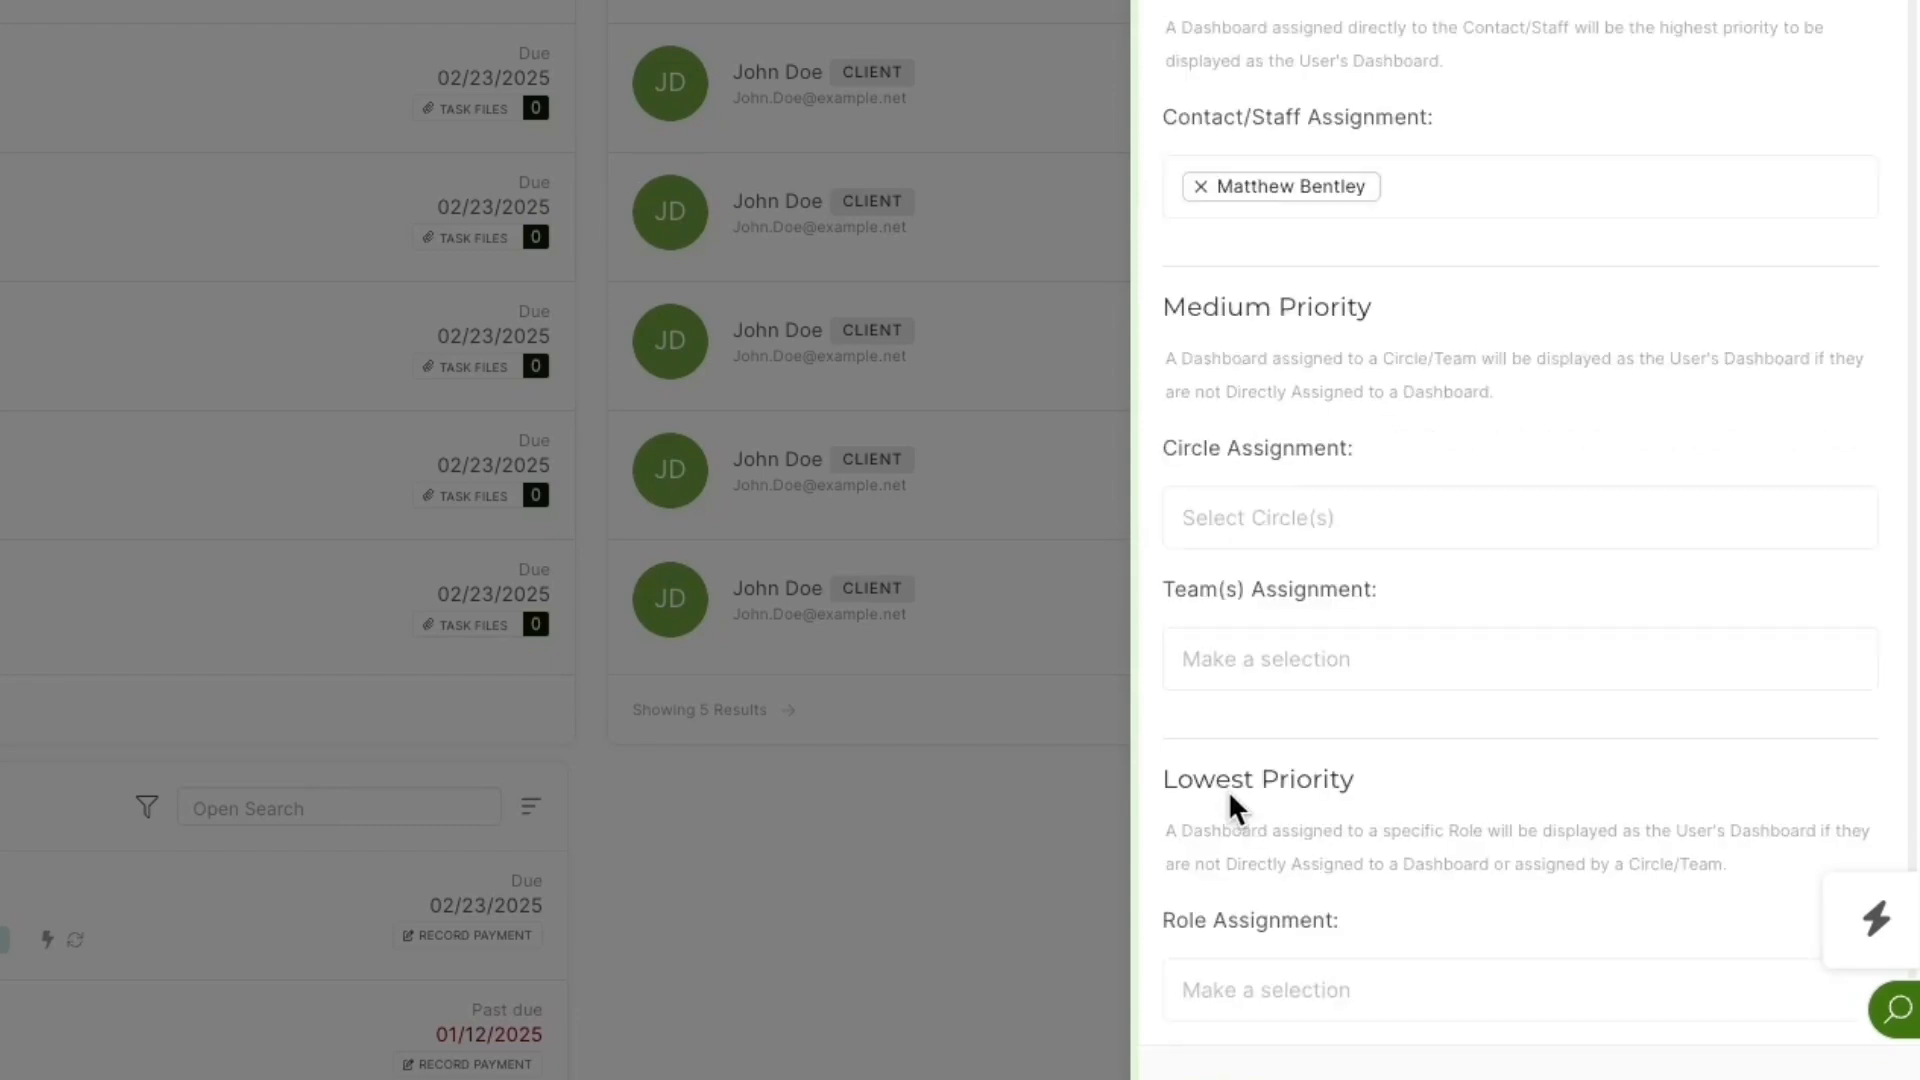
pyautogui.scroll(1, 1228, 790)
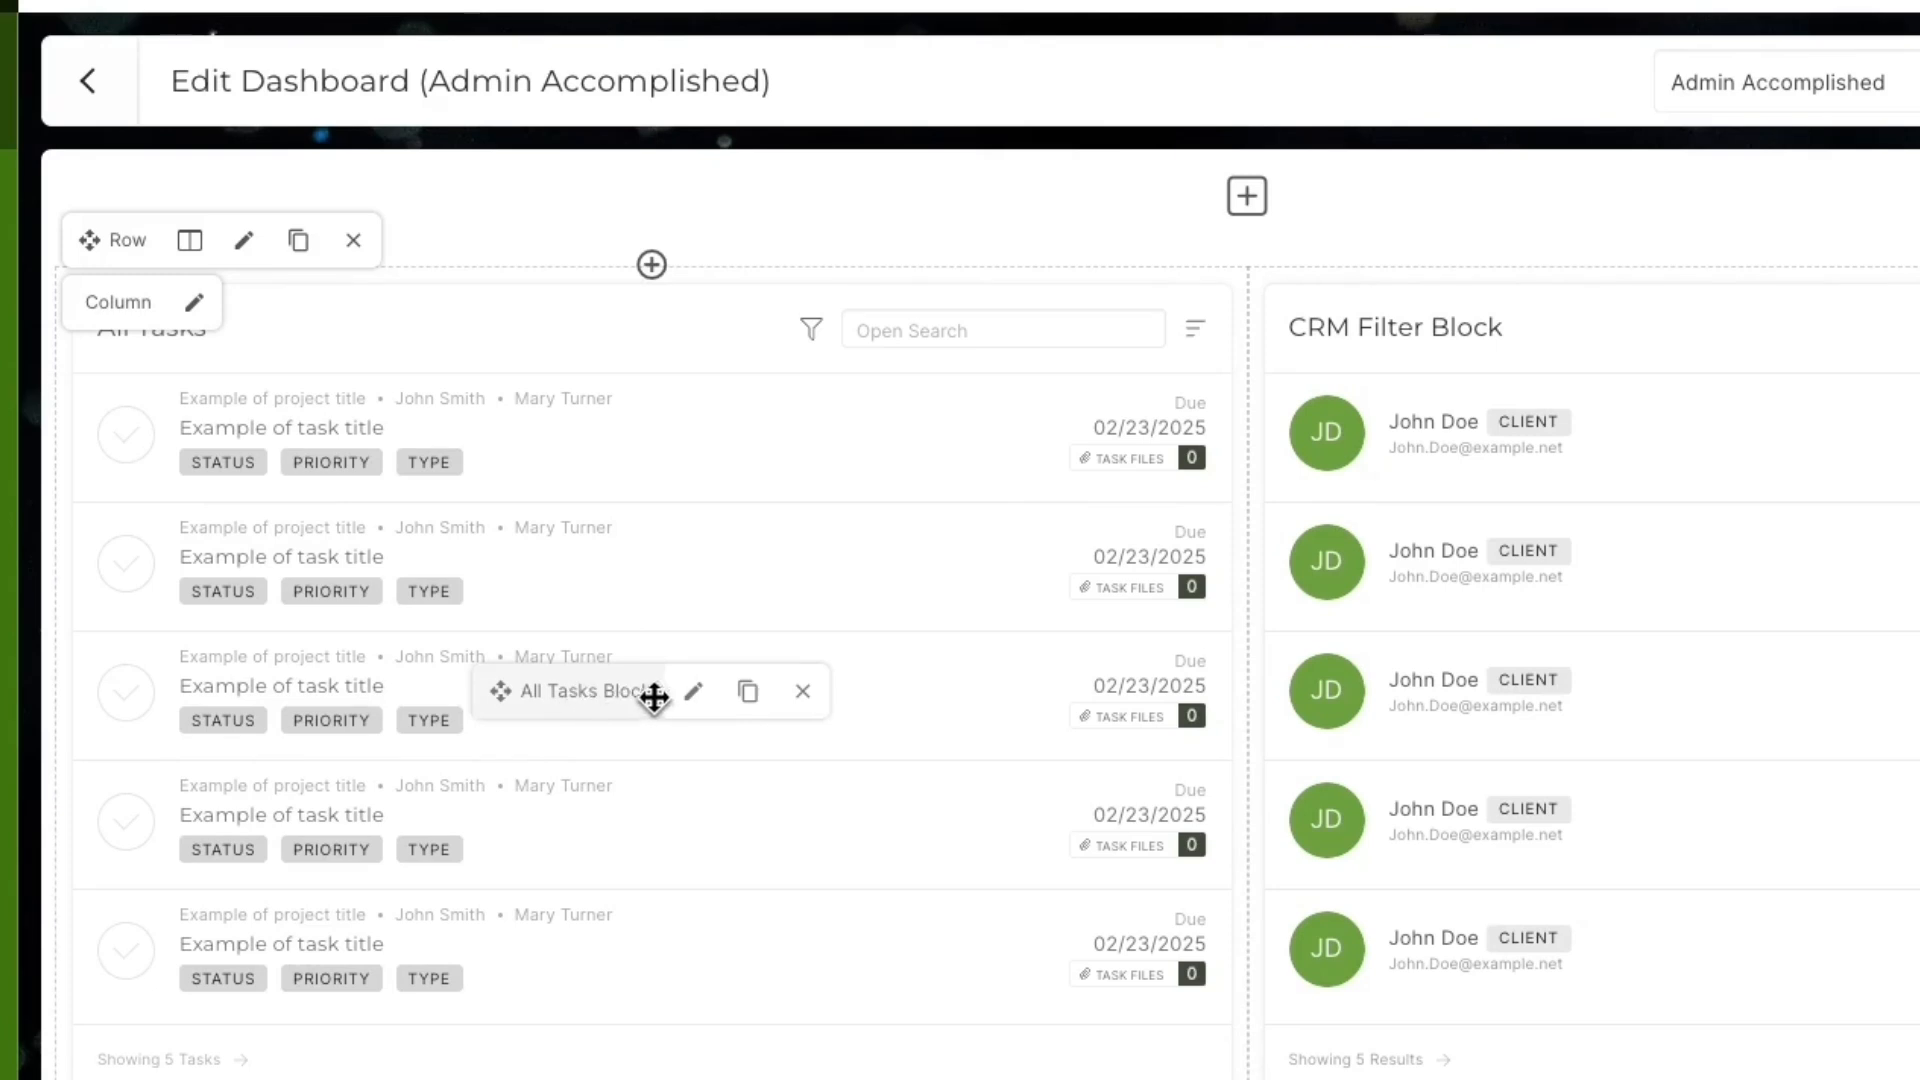
# Step: Open the All Tasks block's options and change the block title to "Company Tasks"
pyautogui.click(693, 698)
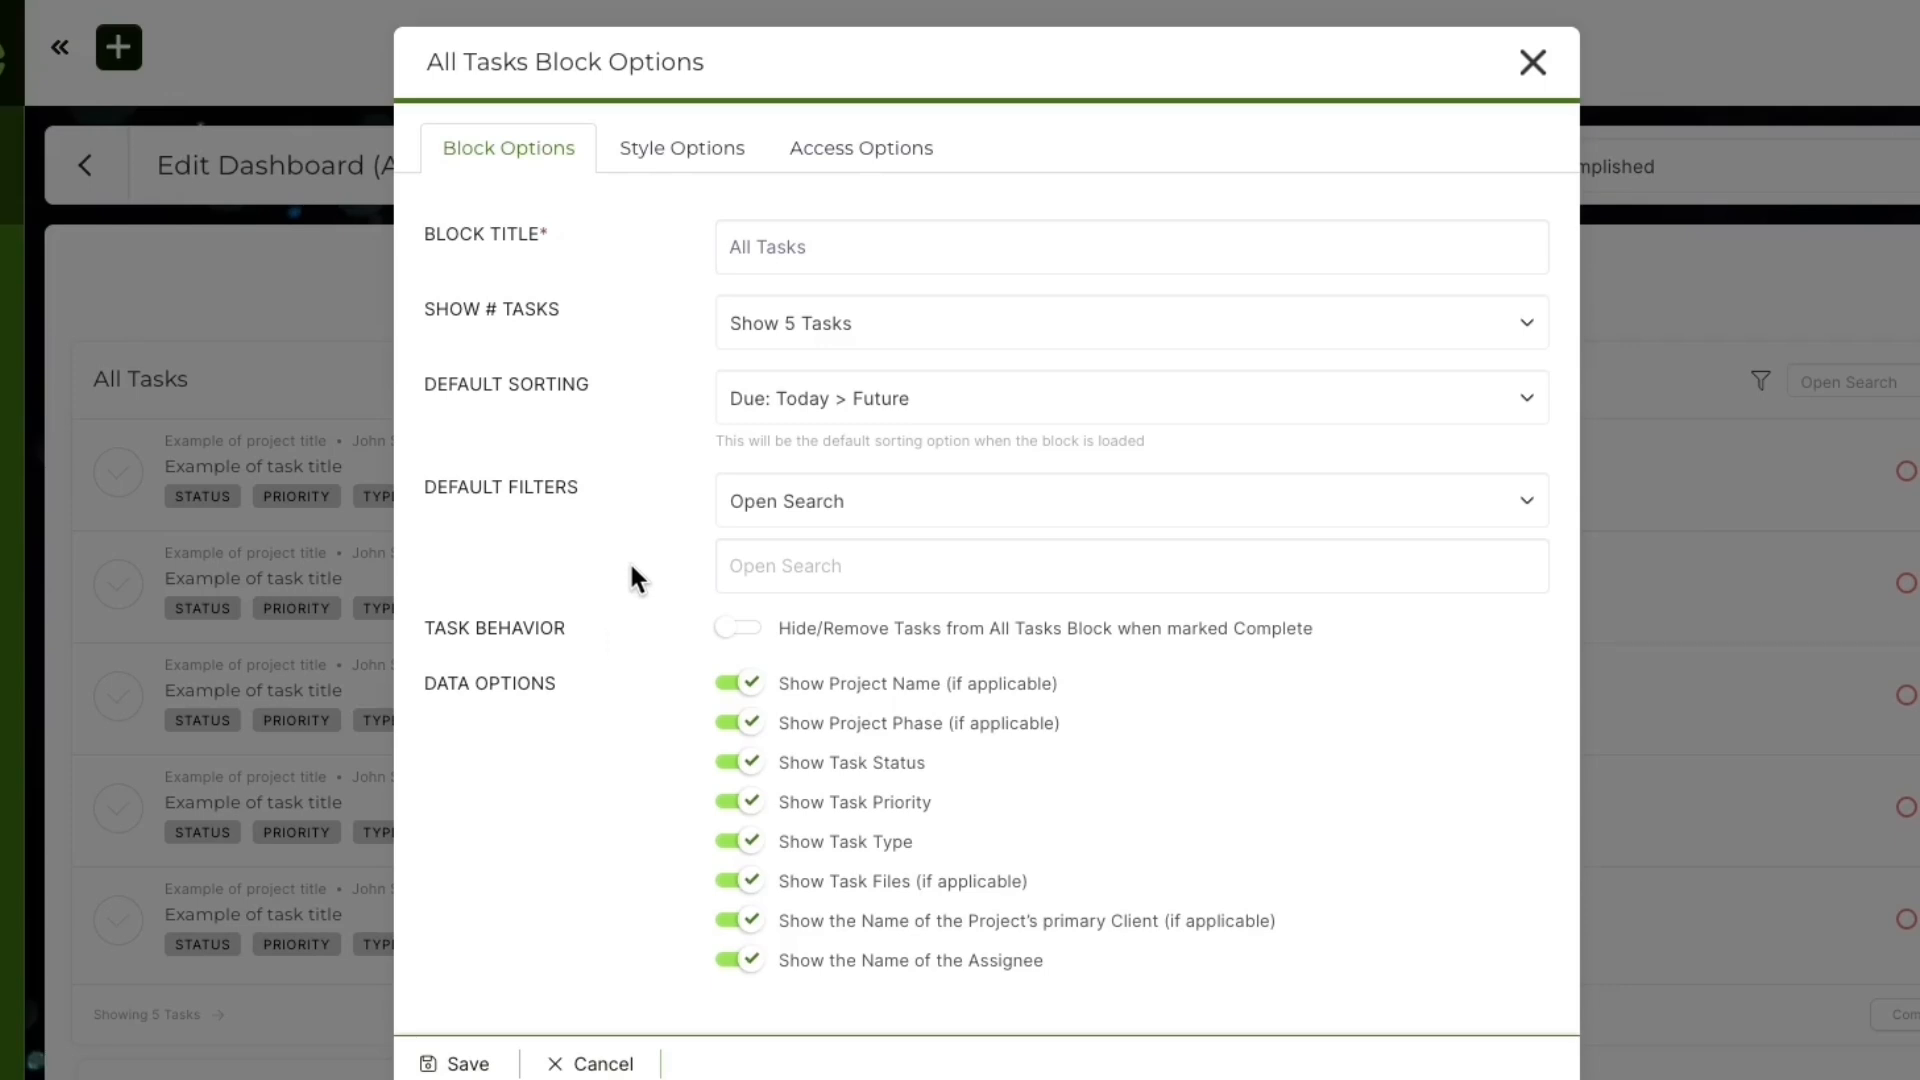
pyautogui.tripleClick(798, 247)
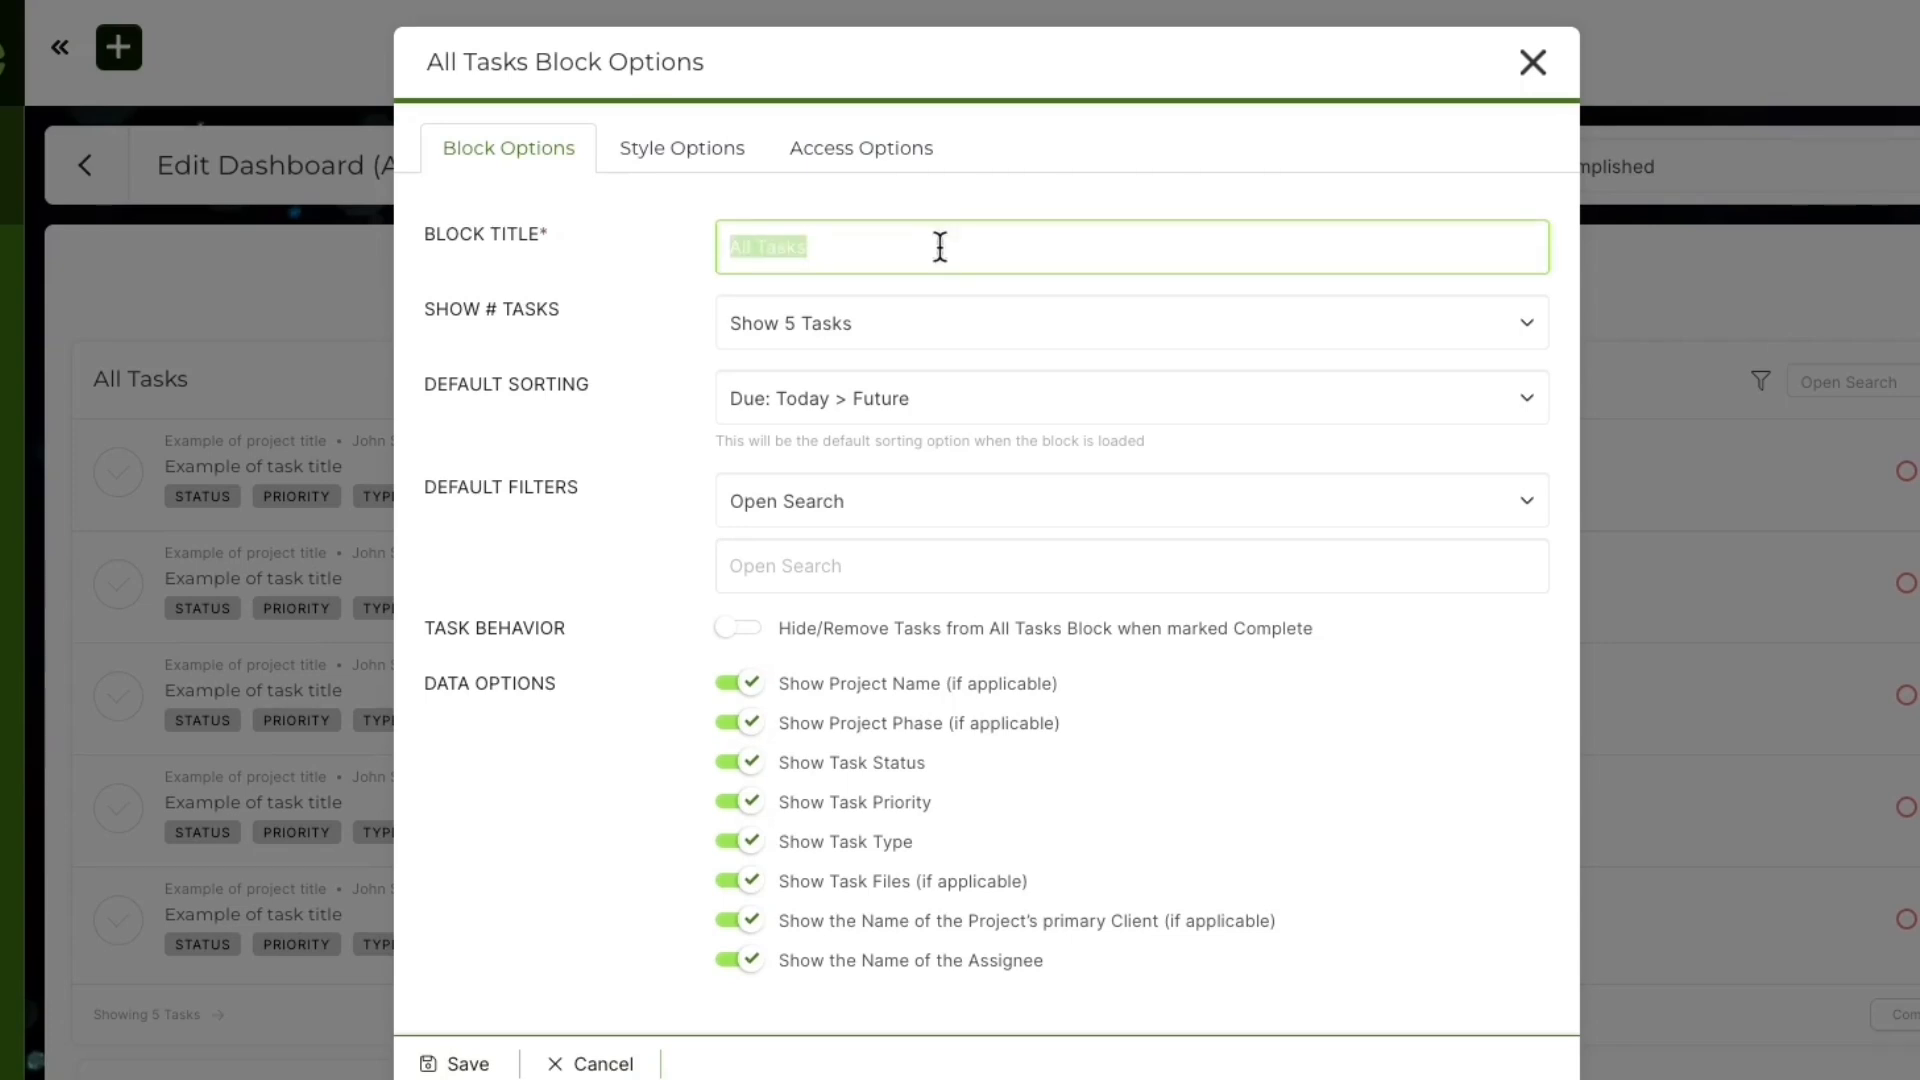
pyautogui.write('Compar')
pyautogui.press('BackSpace')
pyautogui.write('ny Tasks')
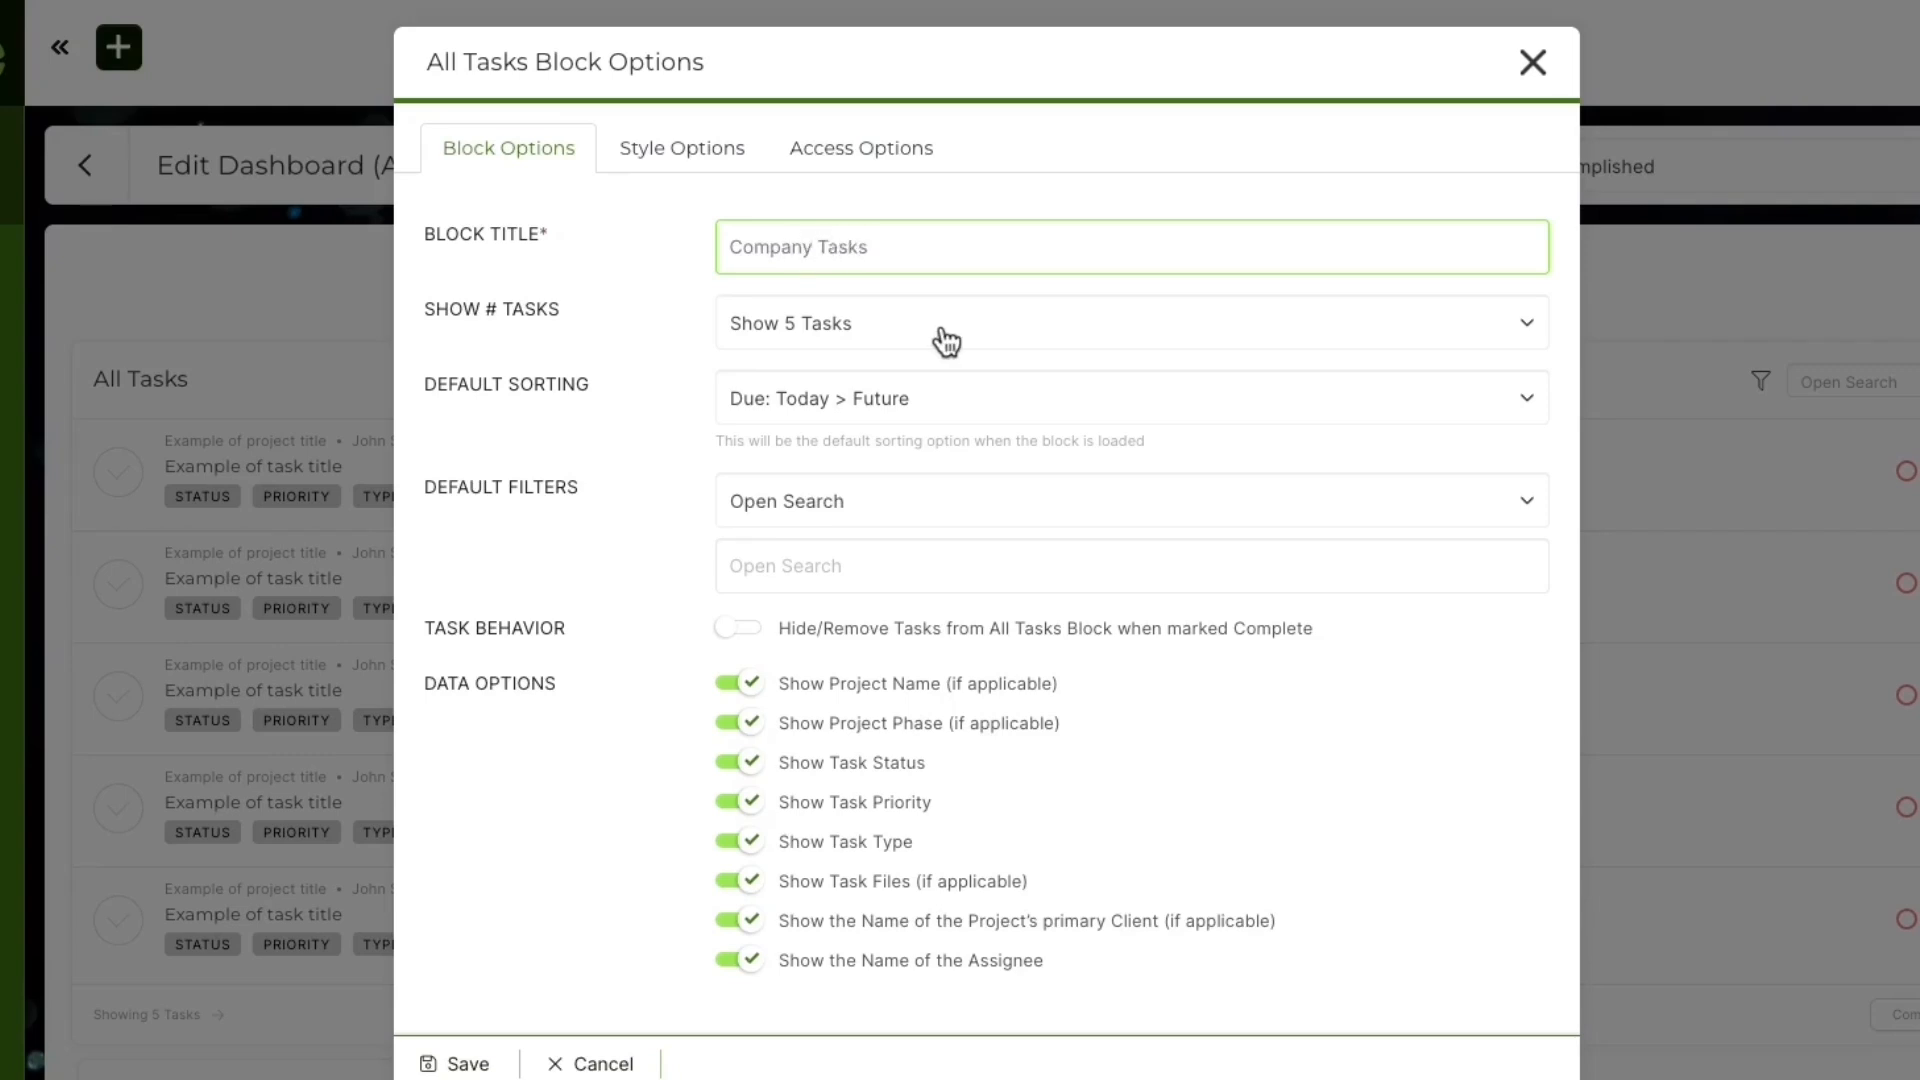
# Step: Review the block's choices for number of tasks shown and default sorting without changing them
pyautogui.click(944, 340)
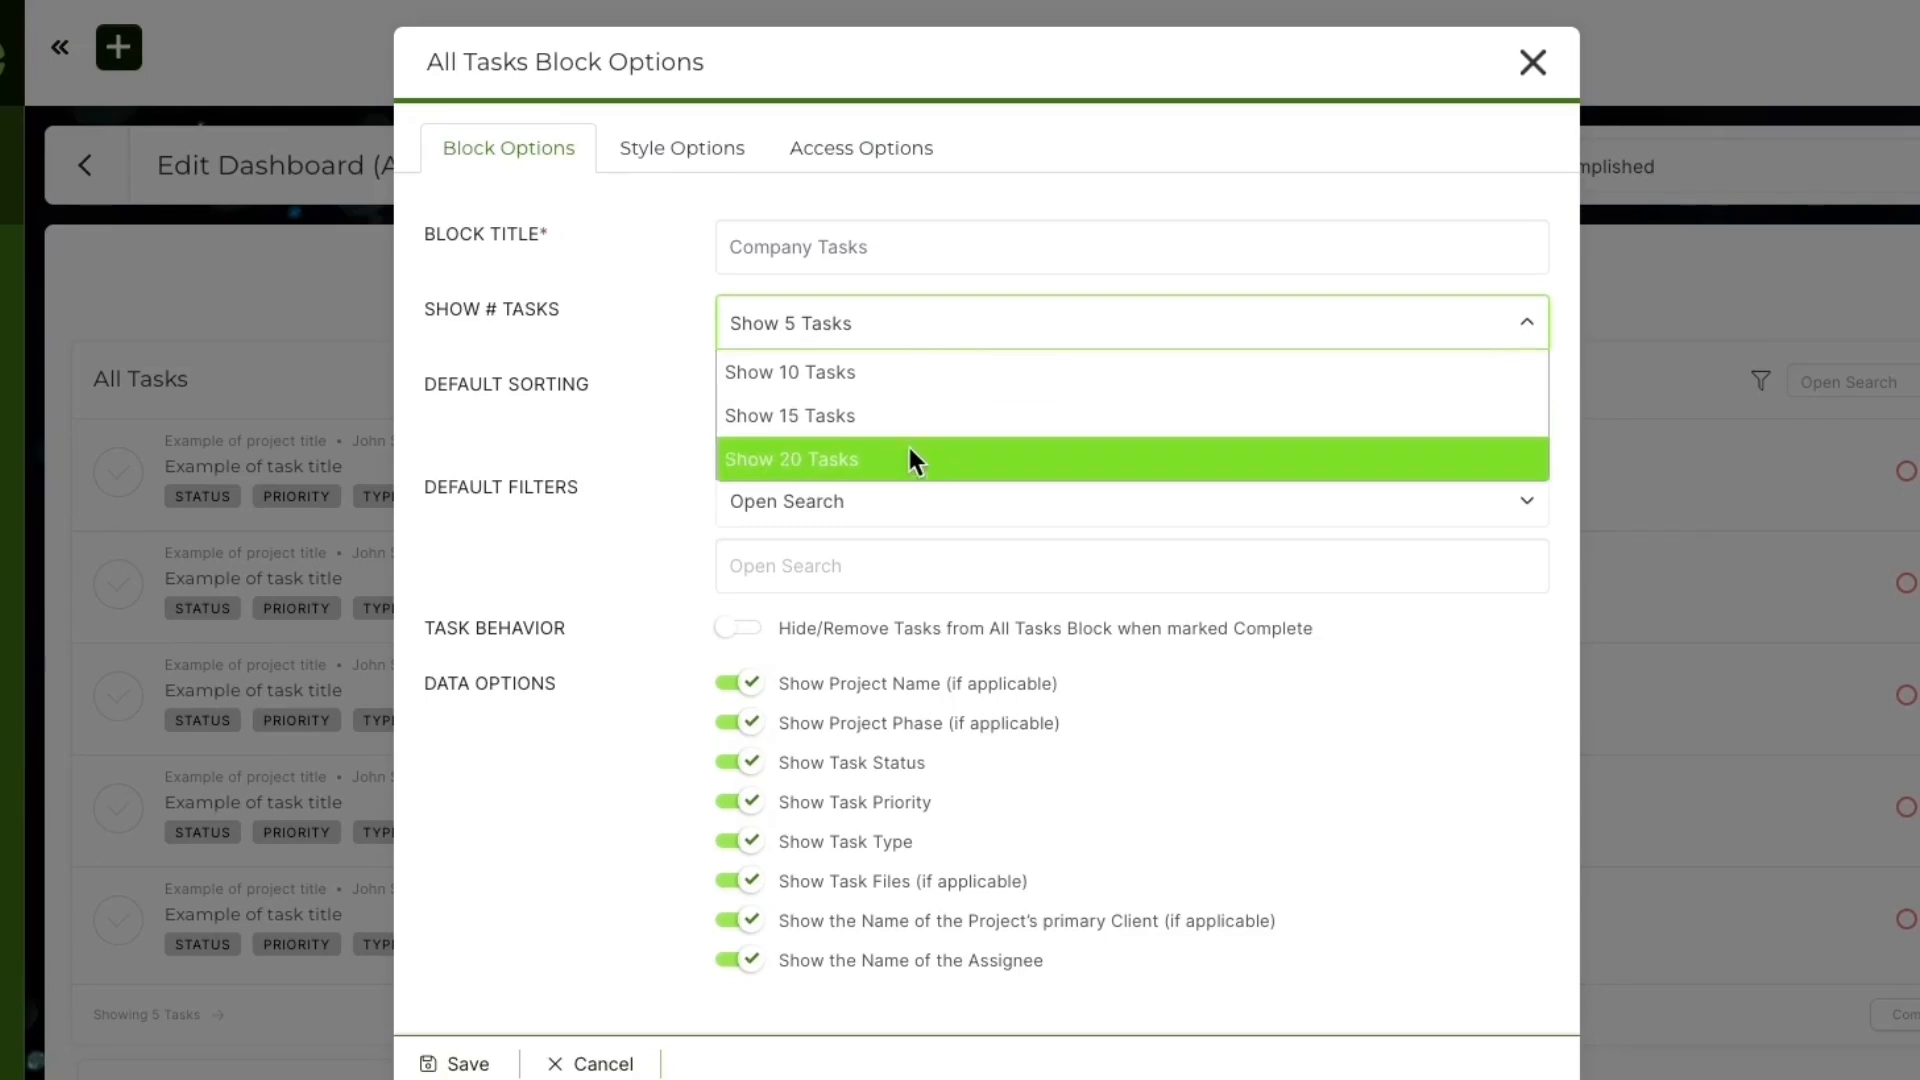
pyautogui.click(918, 339)
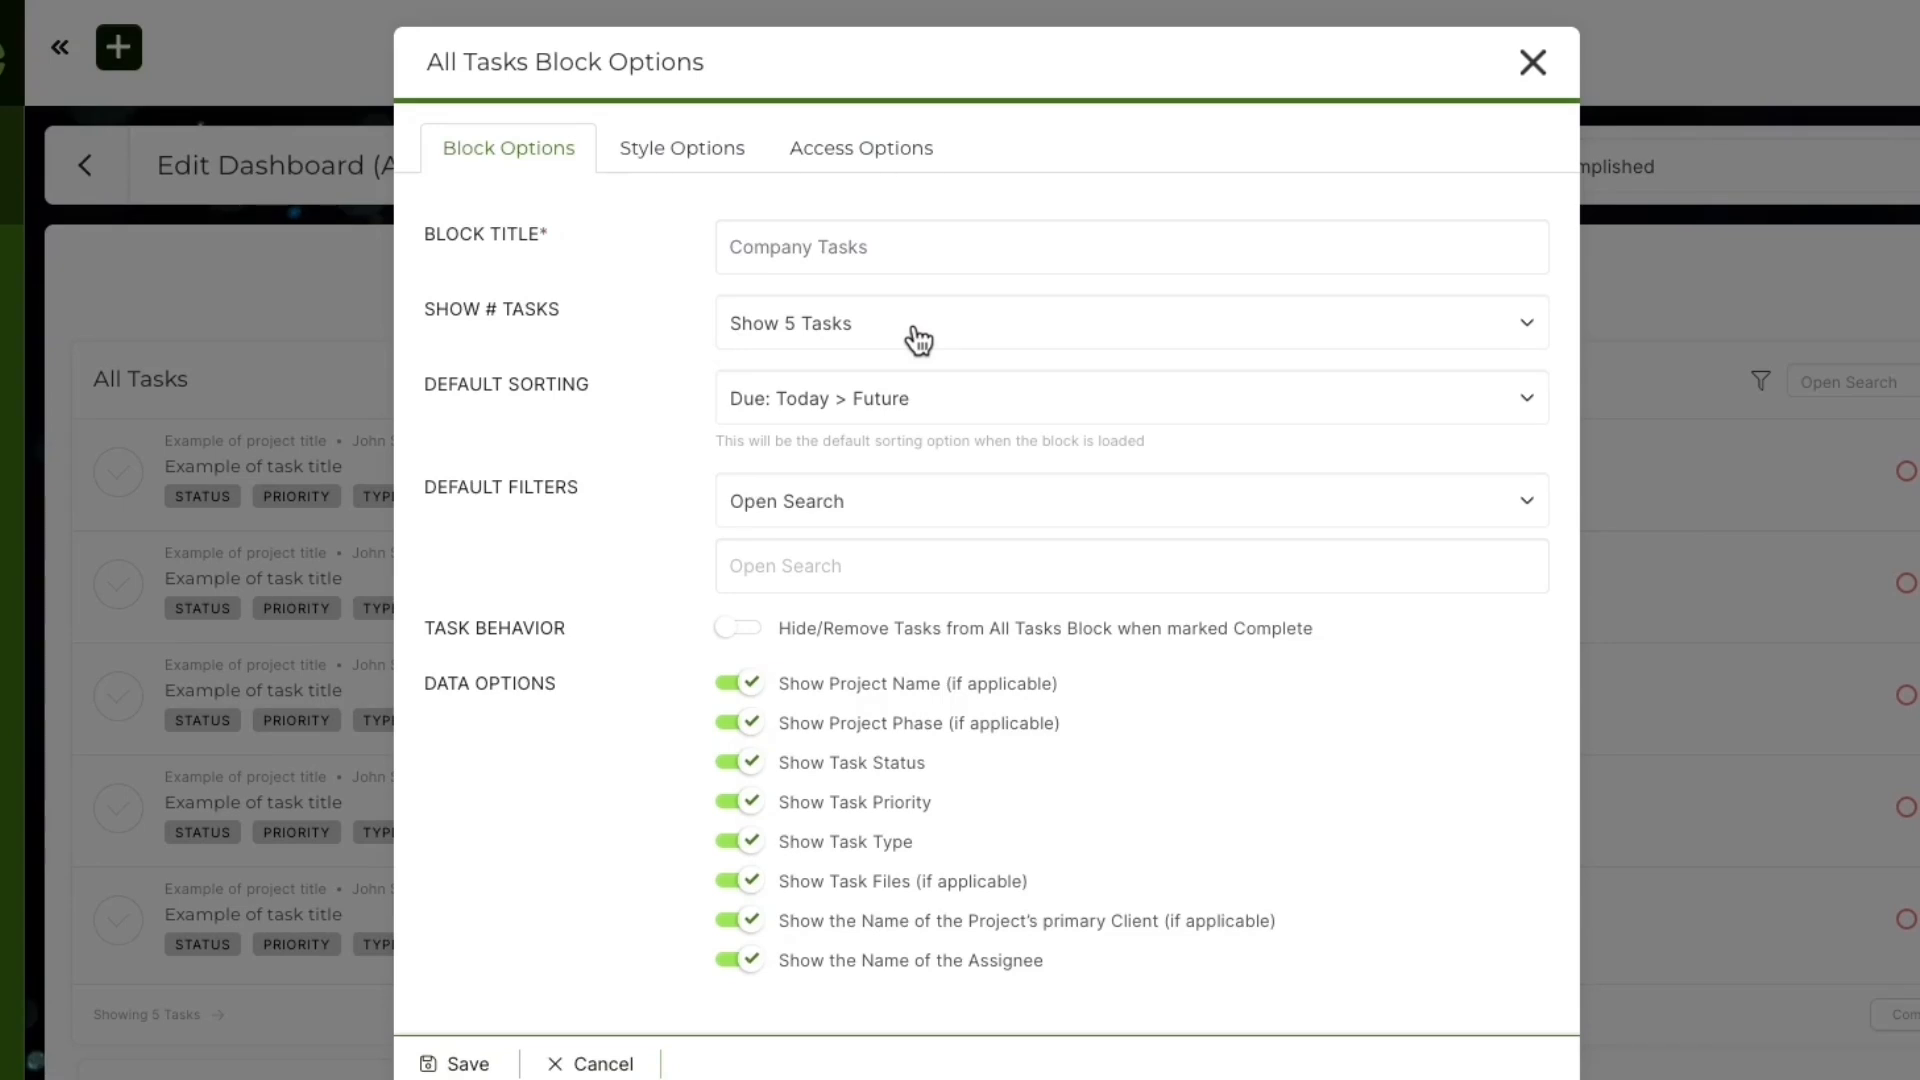
pyautogui.click(910, 406)
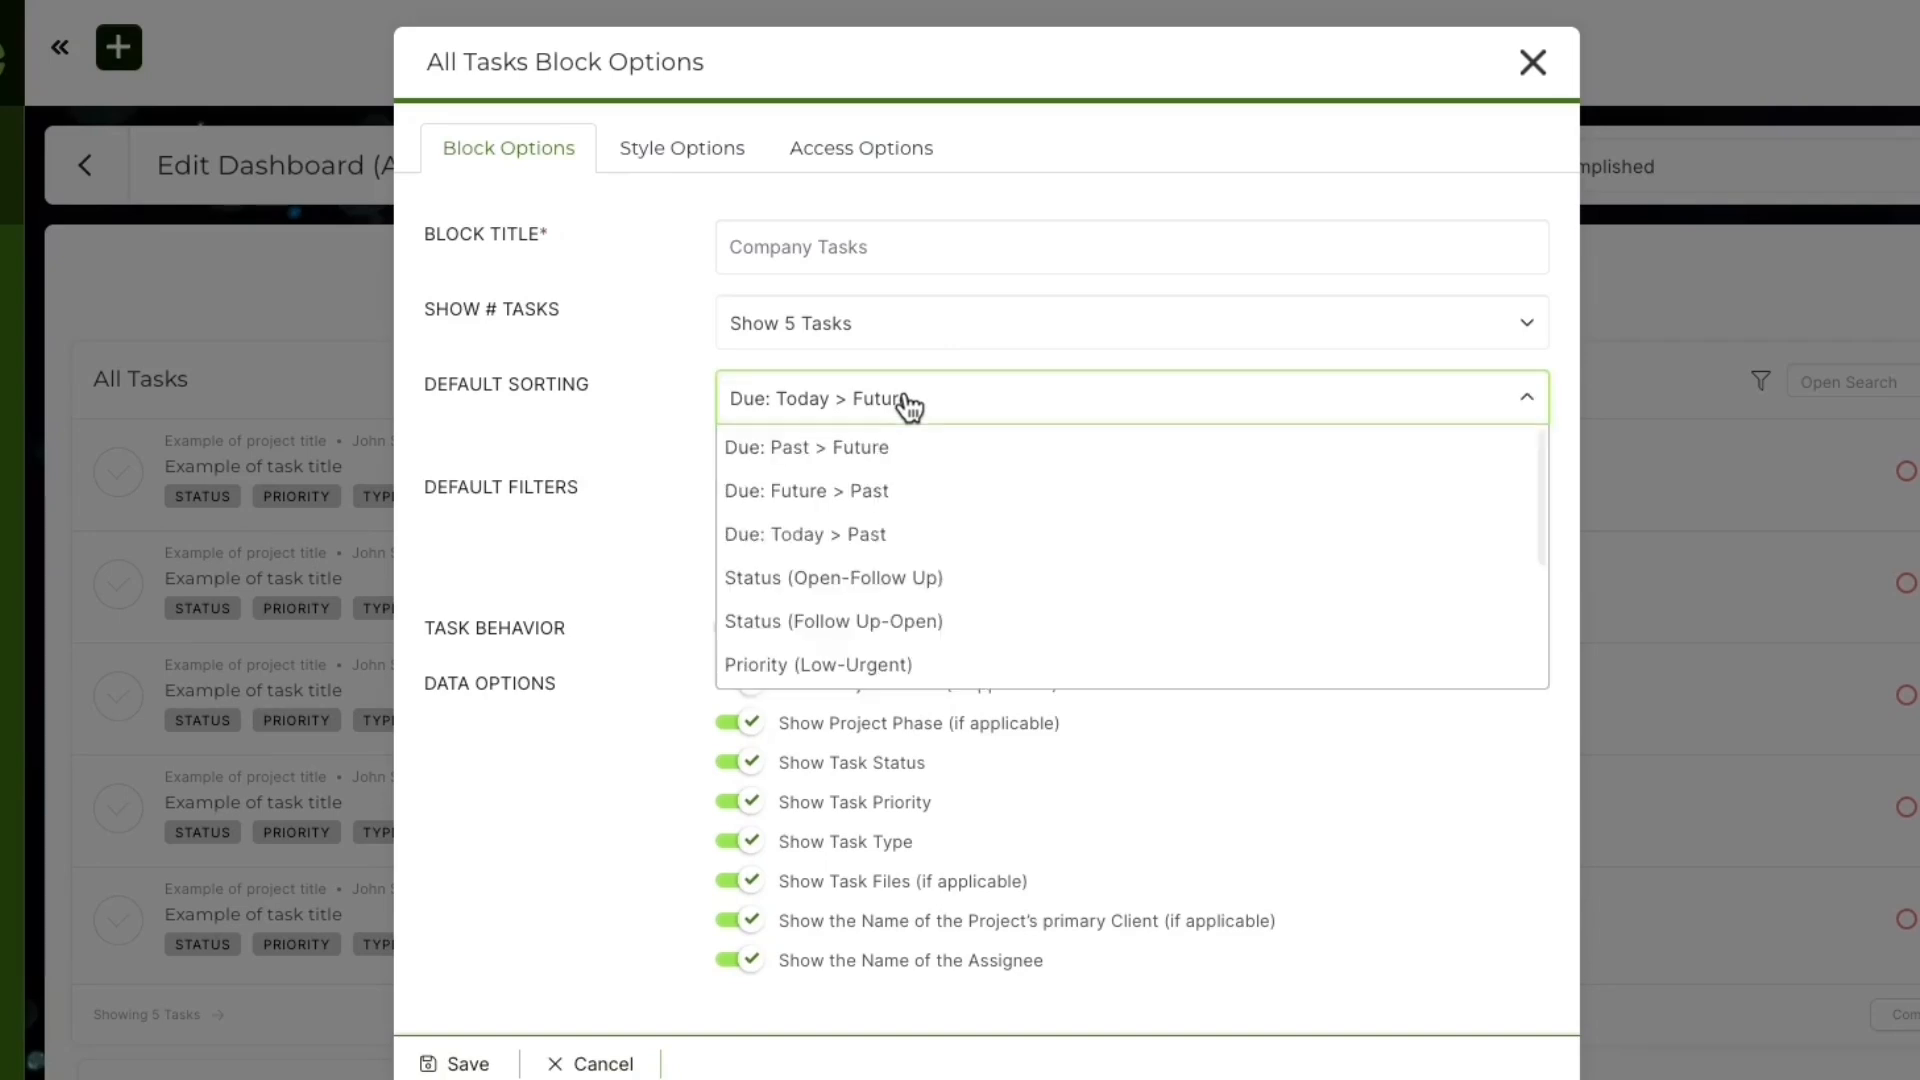
pyautogui.click(647, 394)
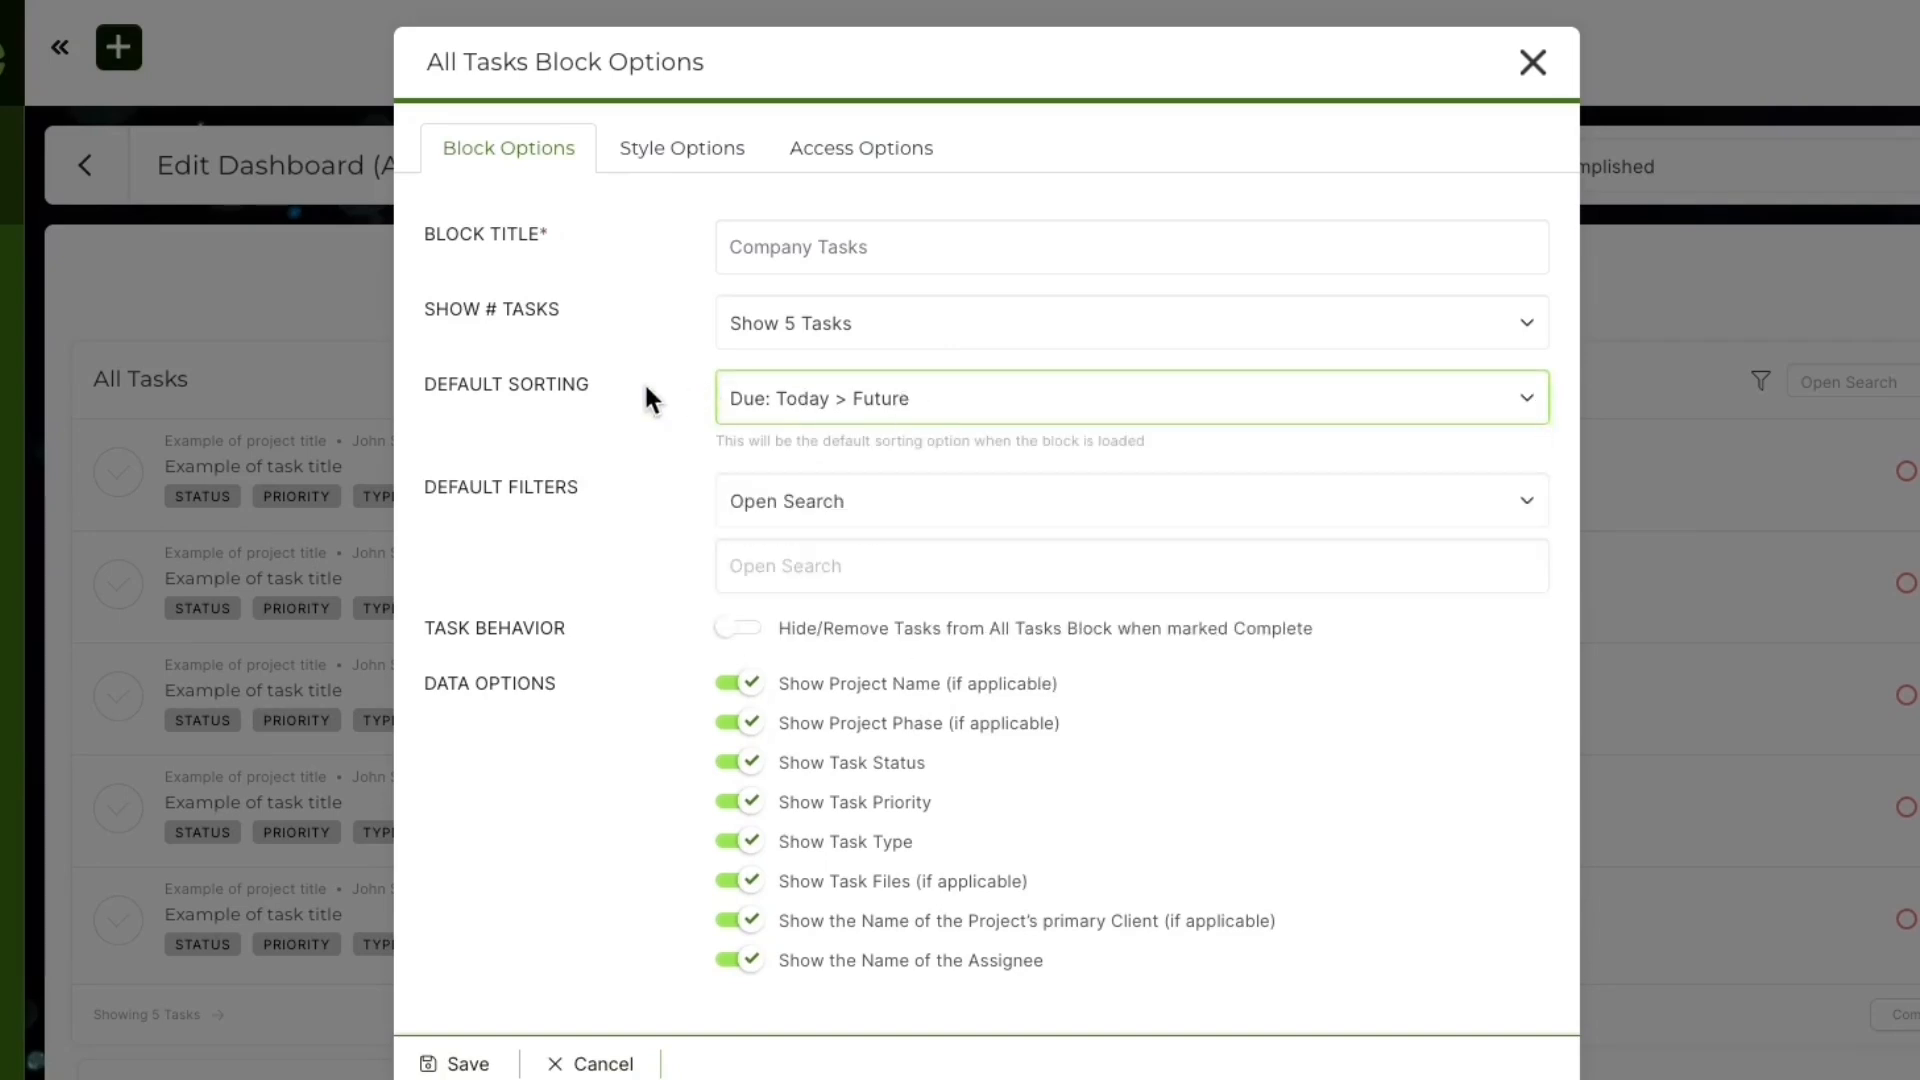
pyautogui.click(778, 505)
pyautogui.click(778, 505)
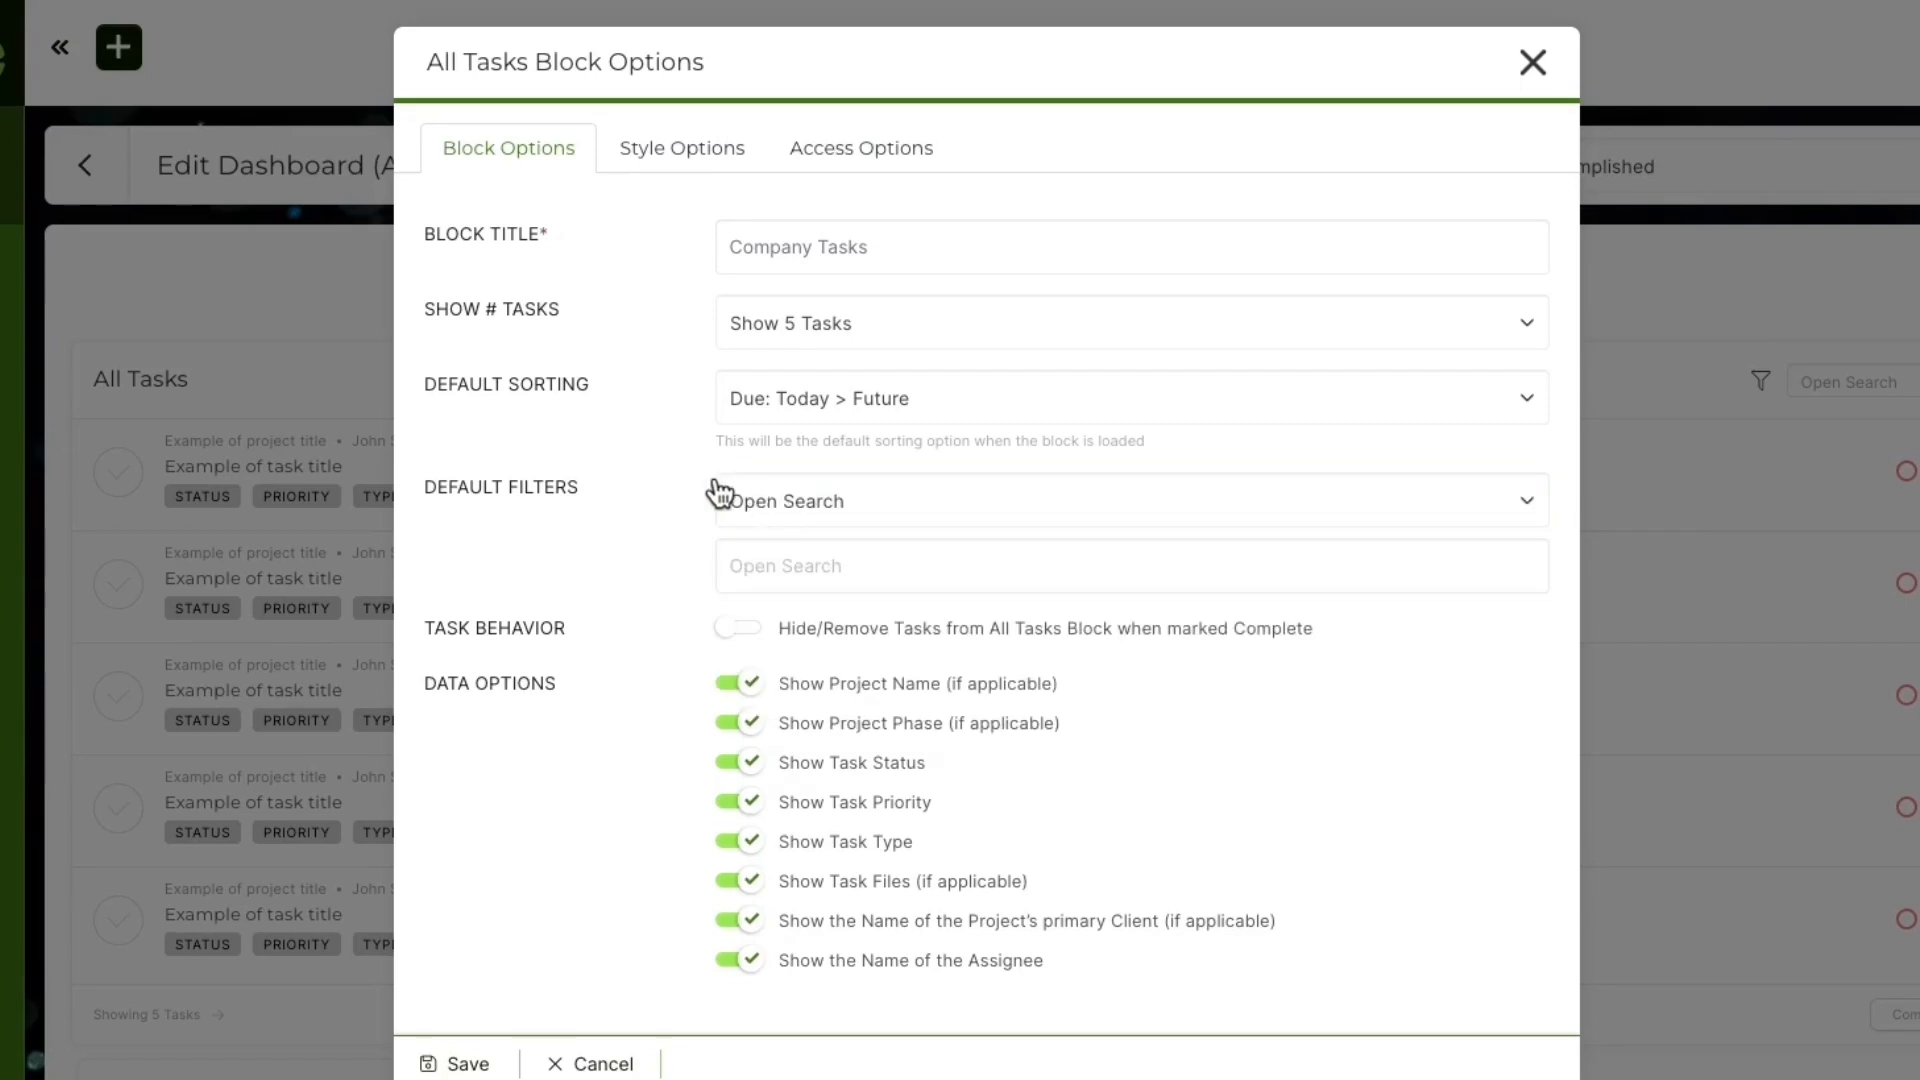
pyautogui.click(750, 405)
# Step: Set the block's default filter to Priority with Low, Normal, High and Urgent selected
pyautogui.click(711, 516)
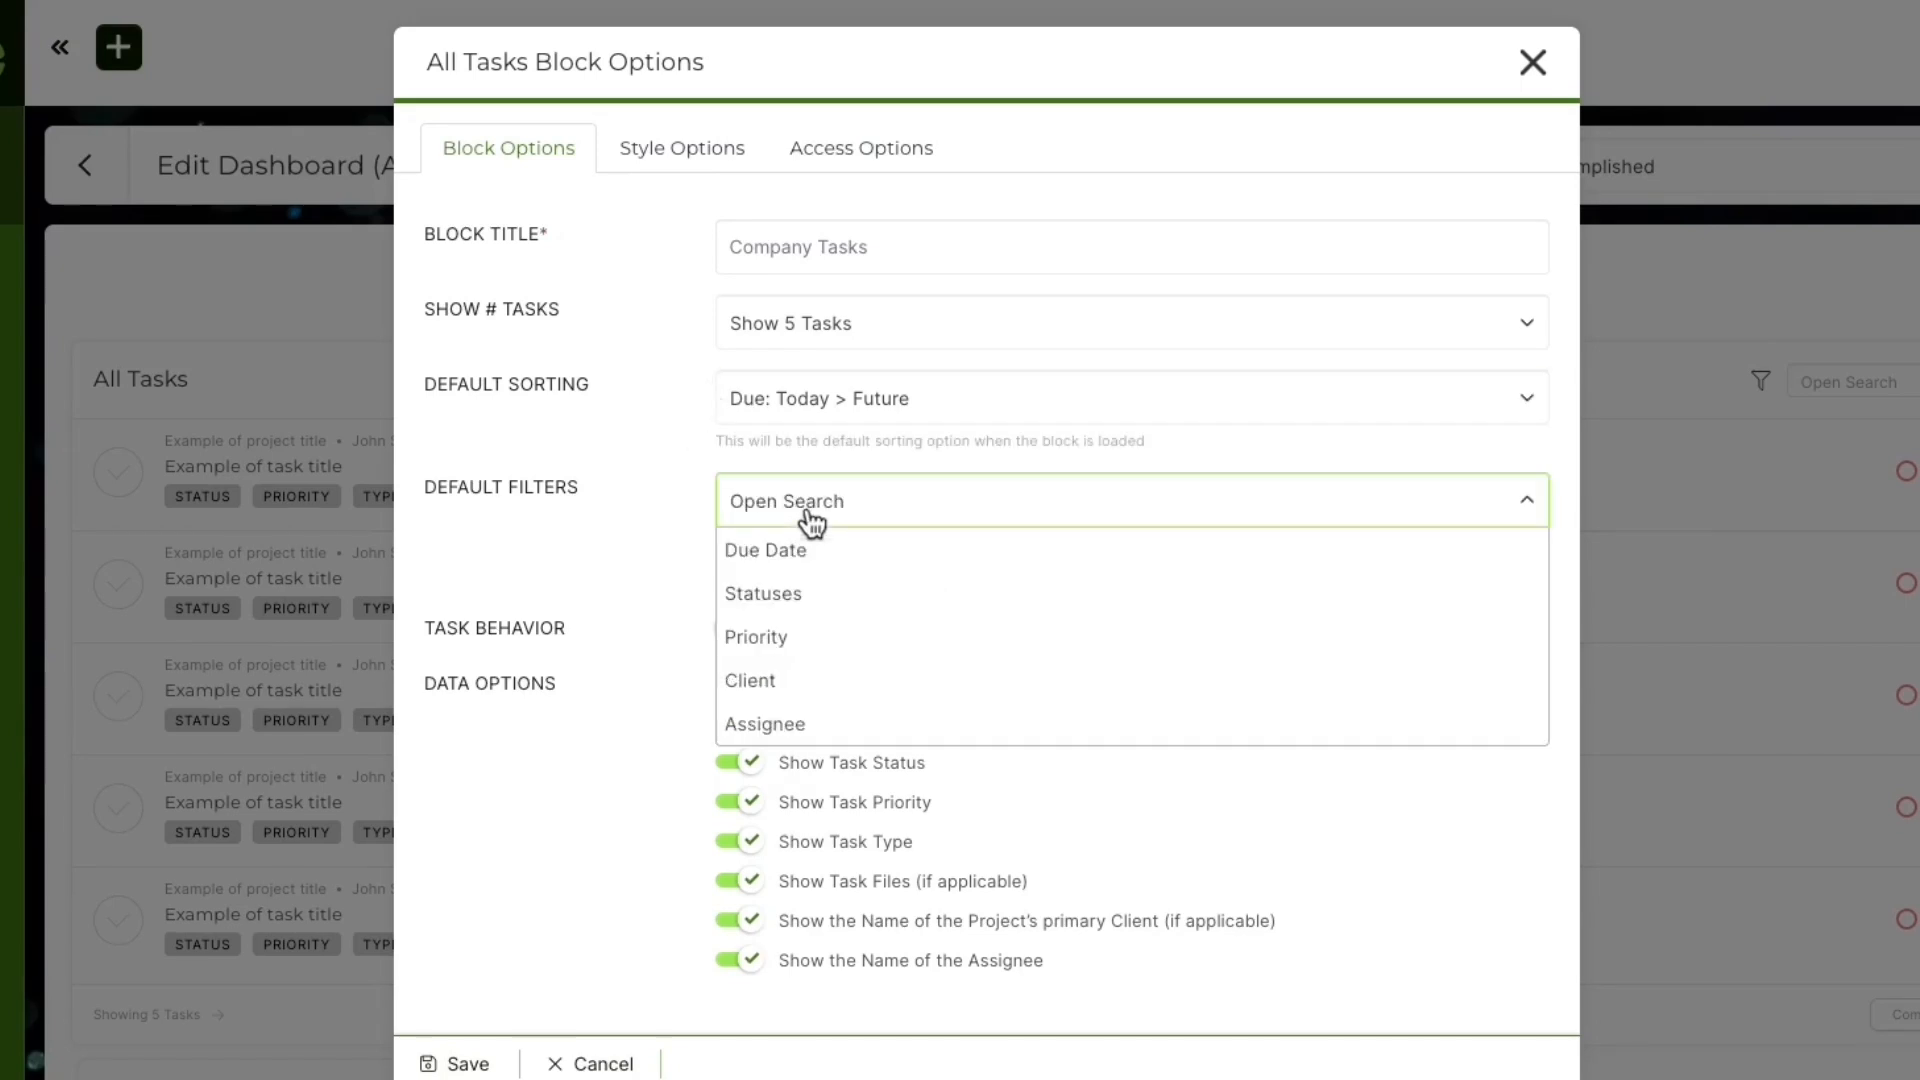
pyautogui.click(795, 636)
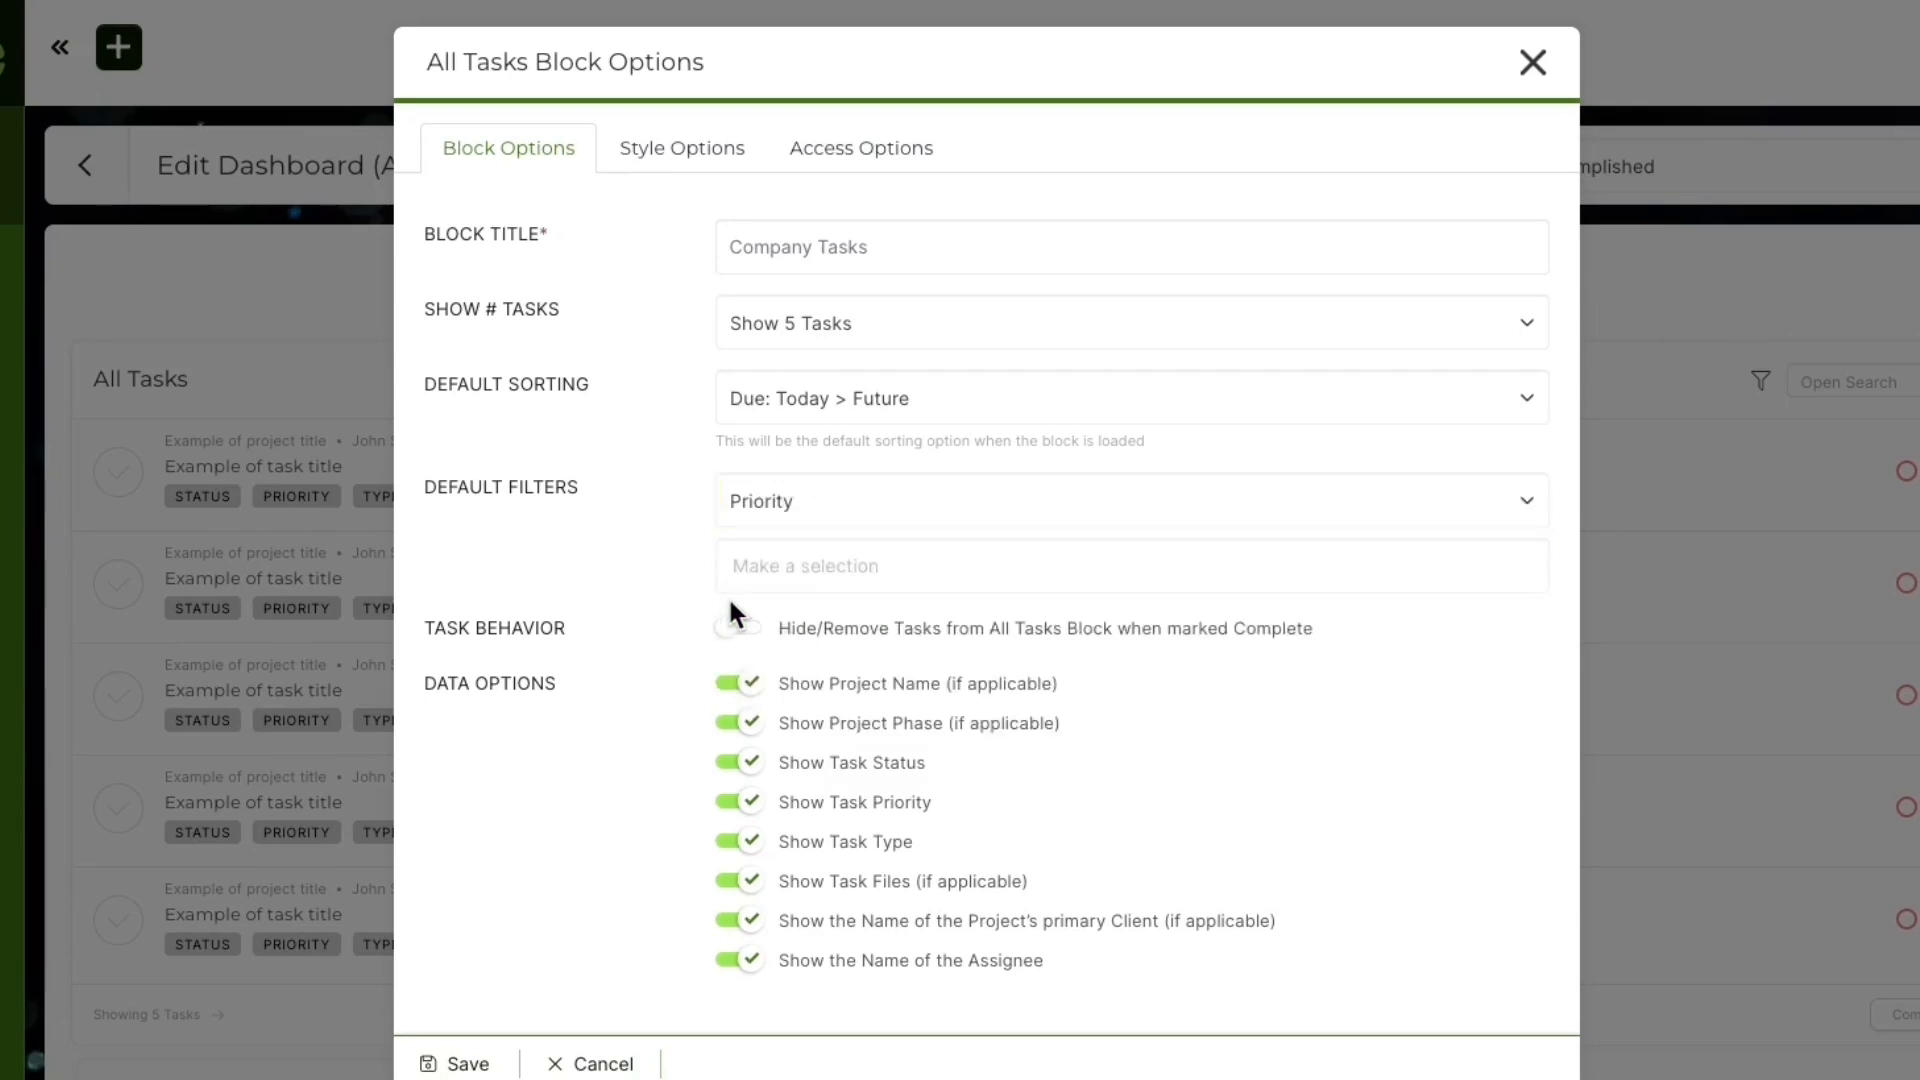
pyautogui.click(755, 562)
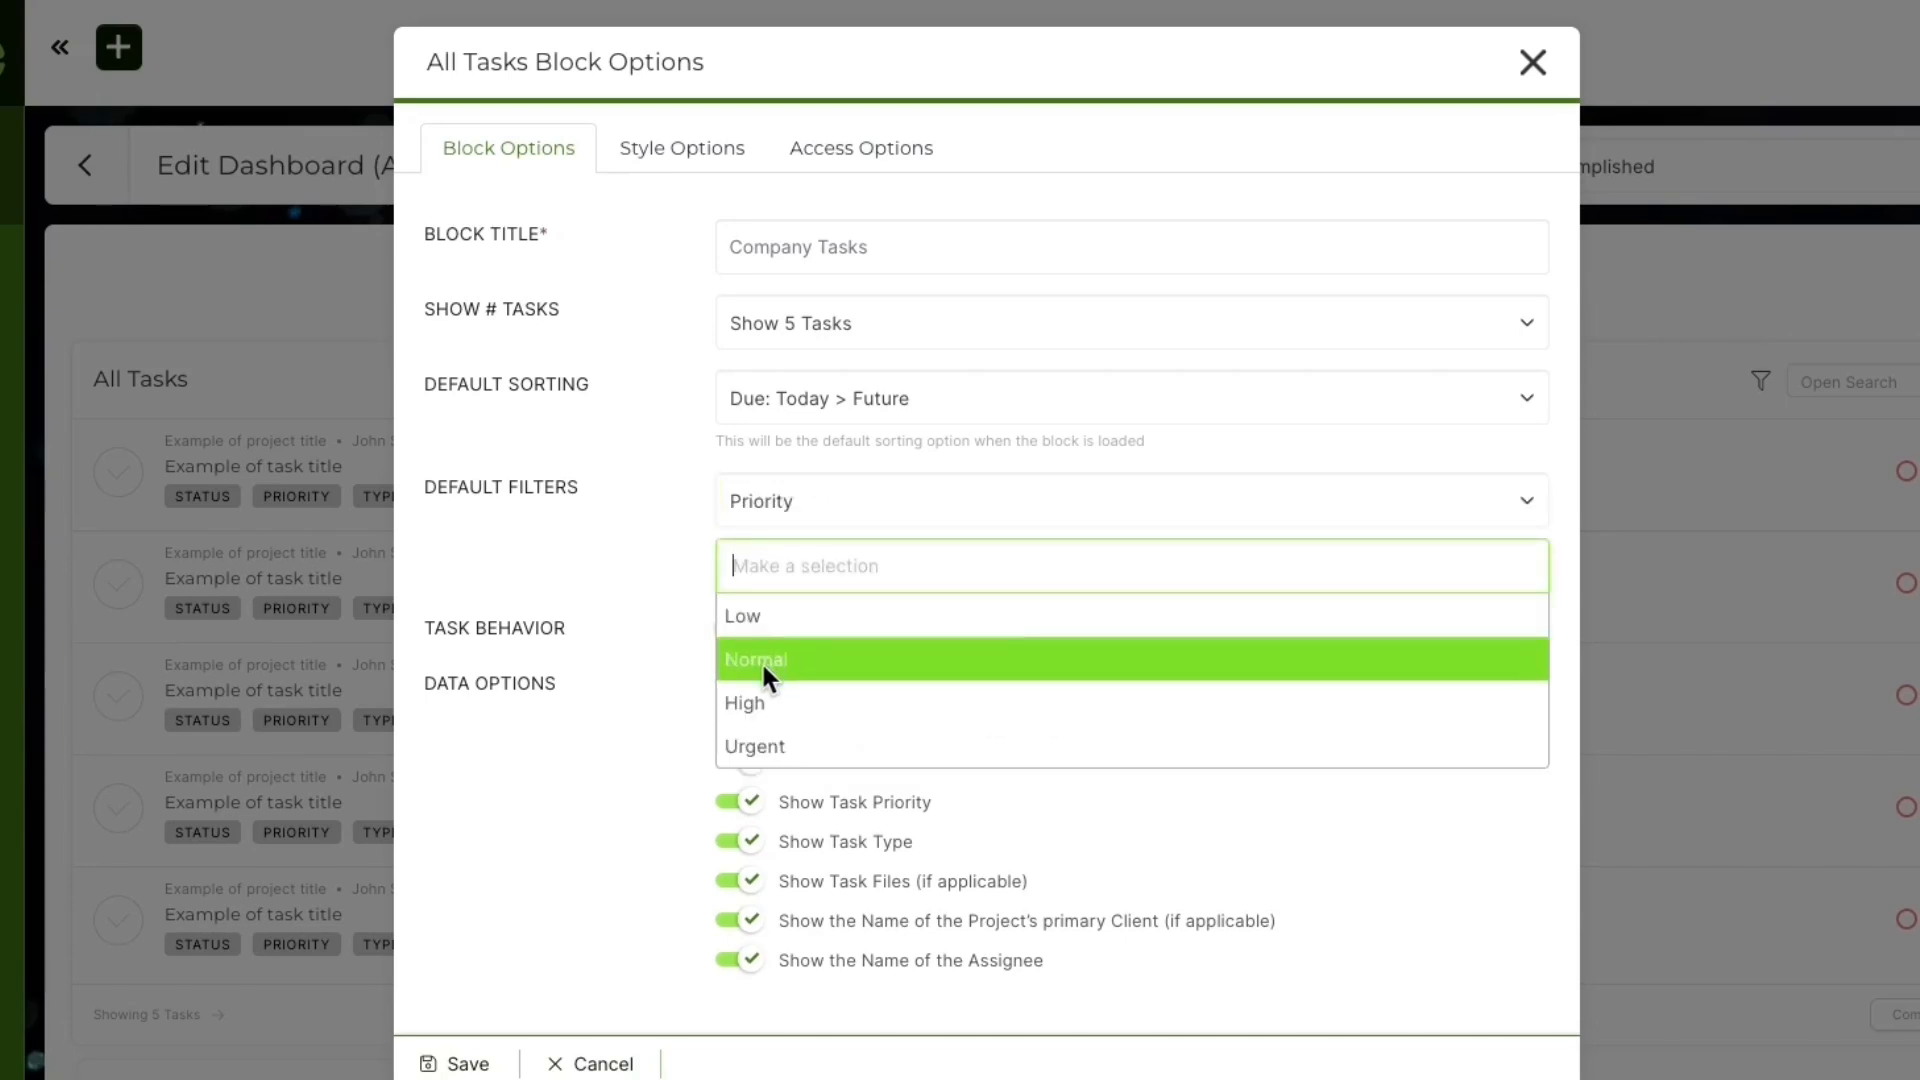
pyautogui.click(756, 745)
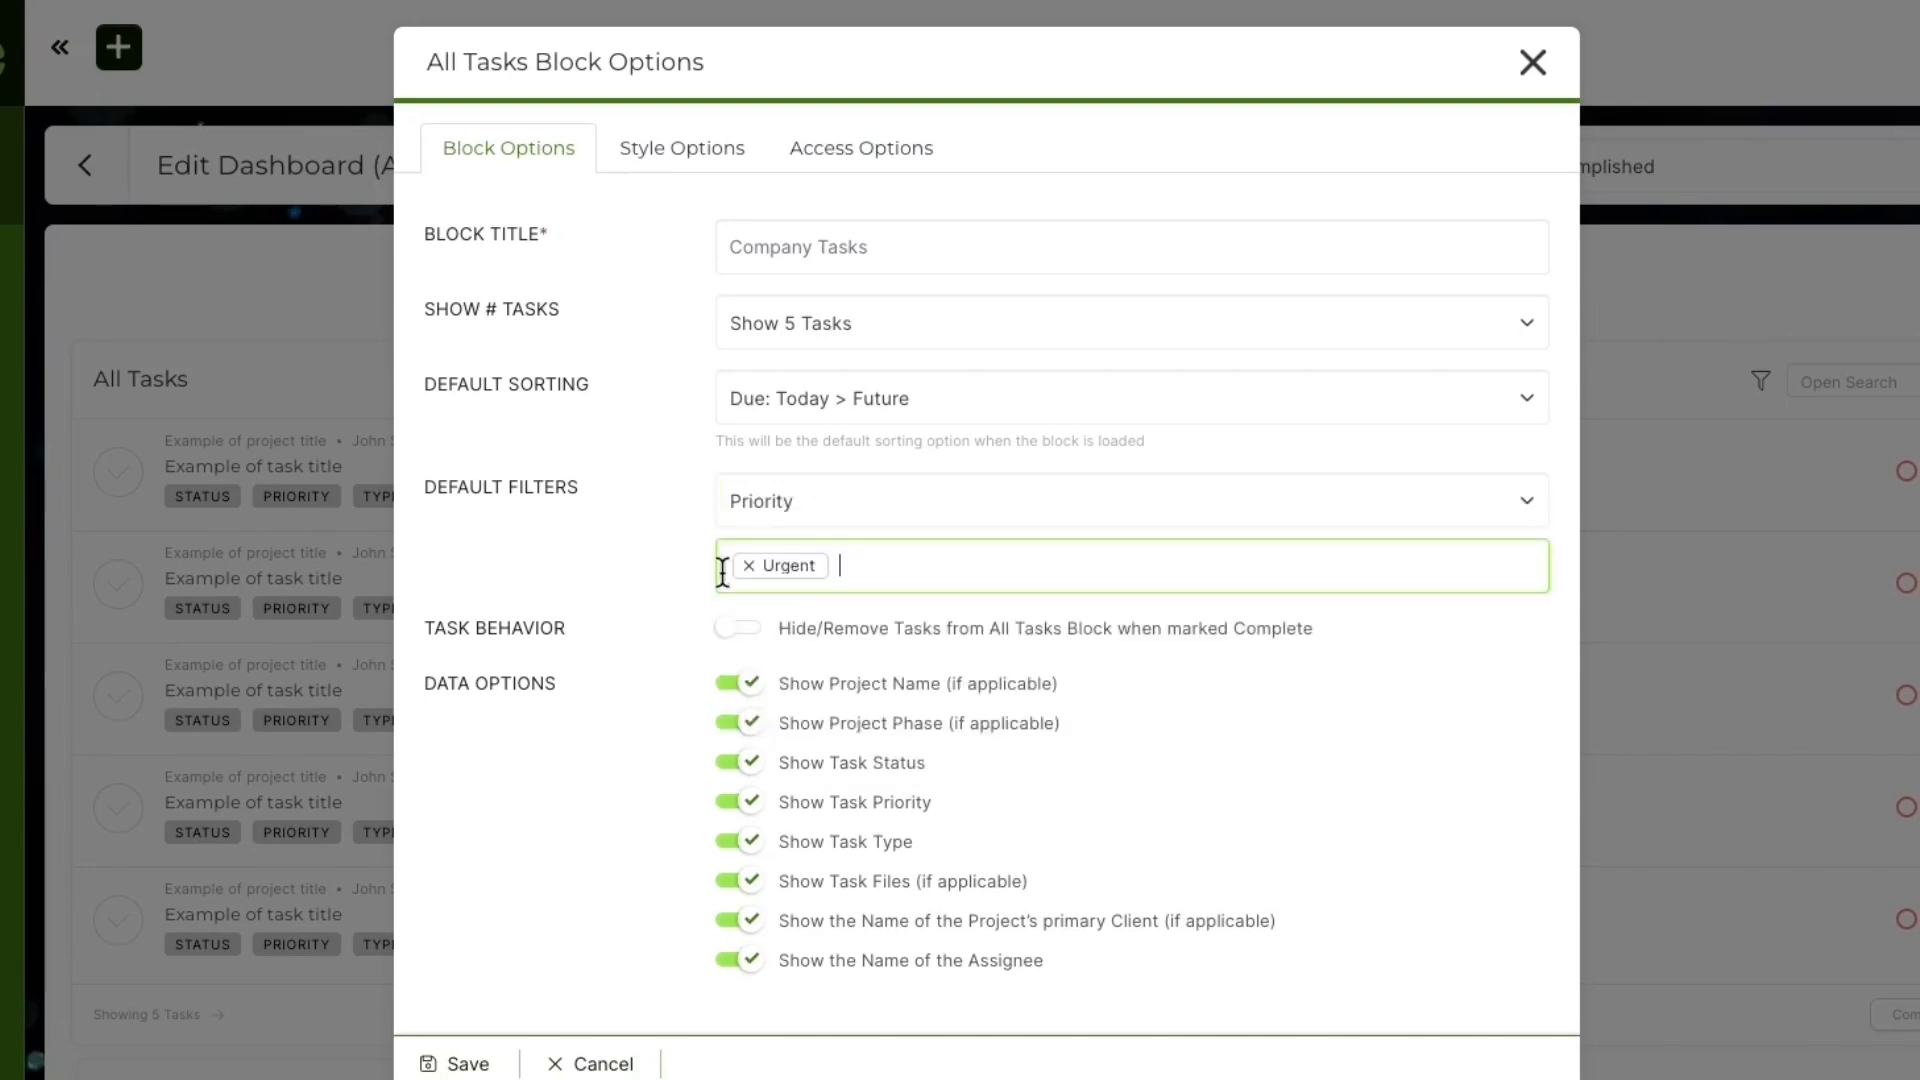
pyautogui.click(872, 570)
pyautogui.click(832, 626)
pyautogui.click(928, 569)
pyautogui.click(910, 626)
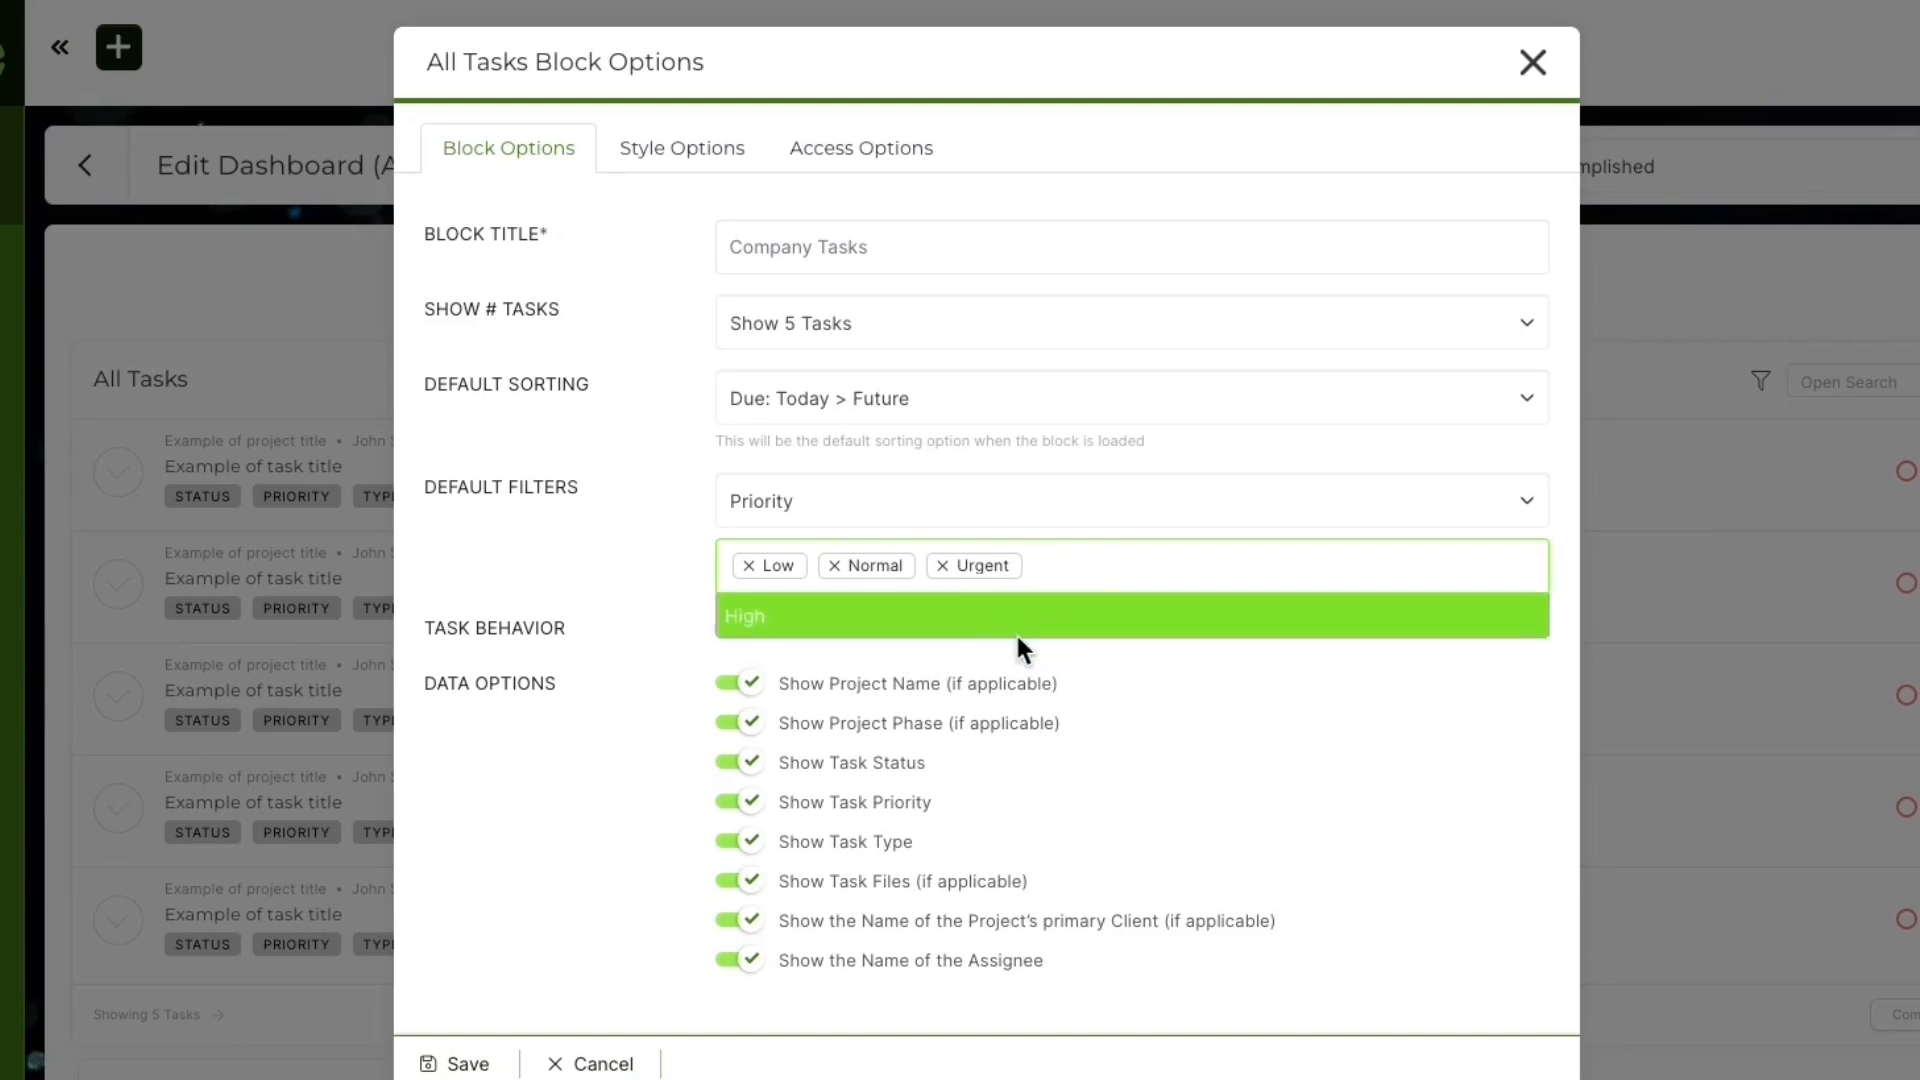
pyautogui.click(940, 616)
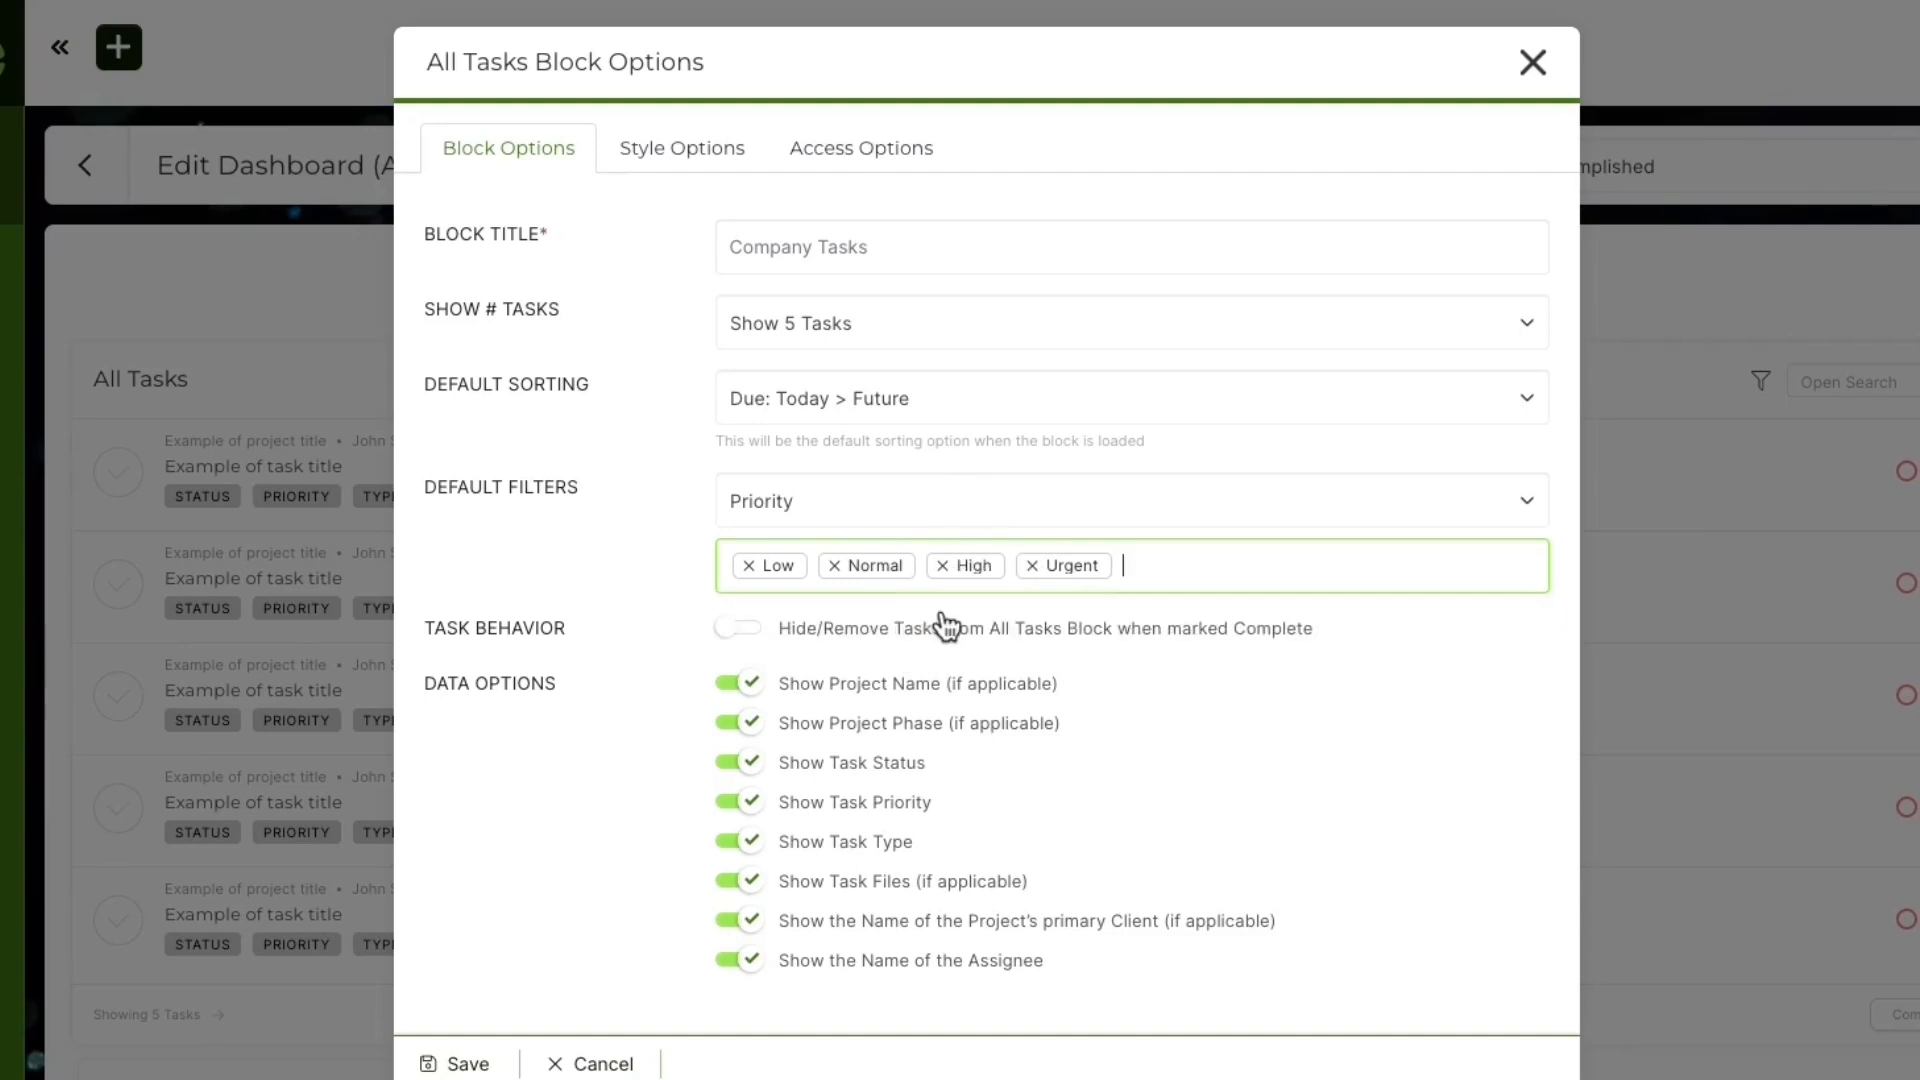
# Step: Set the block's default sorting to Priority (Urgent-Low)
pyautogui.click(985, 405)
pyautogui.scroll(-1, 849, 644)
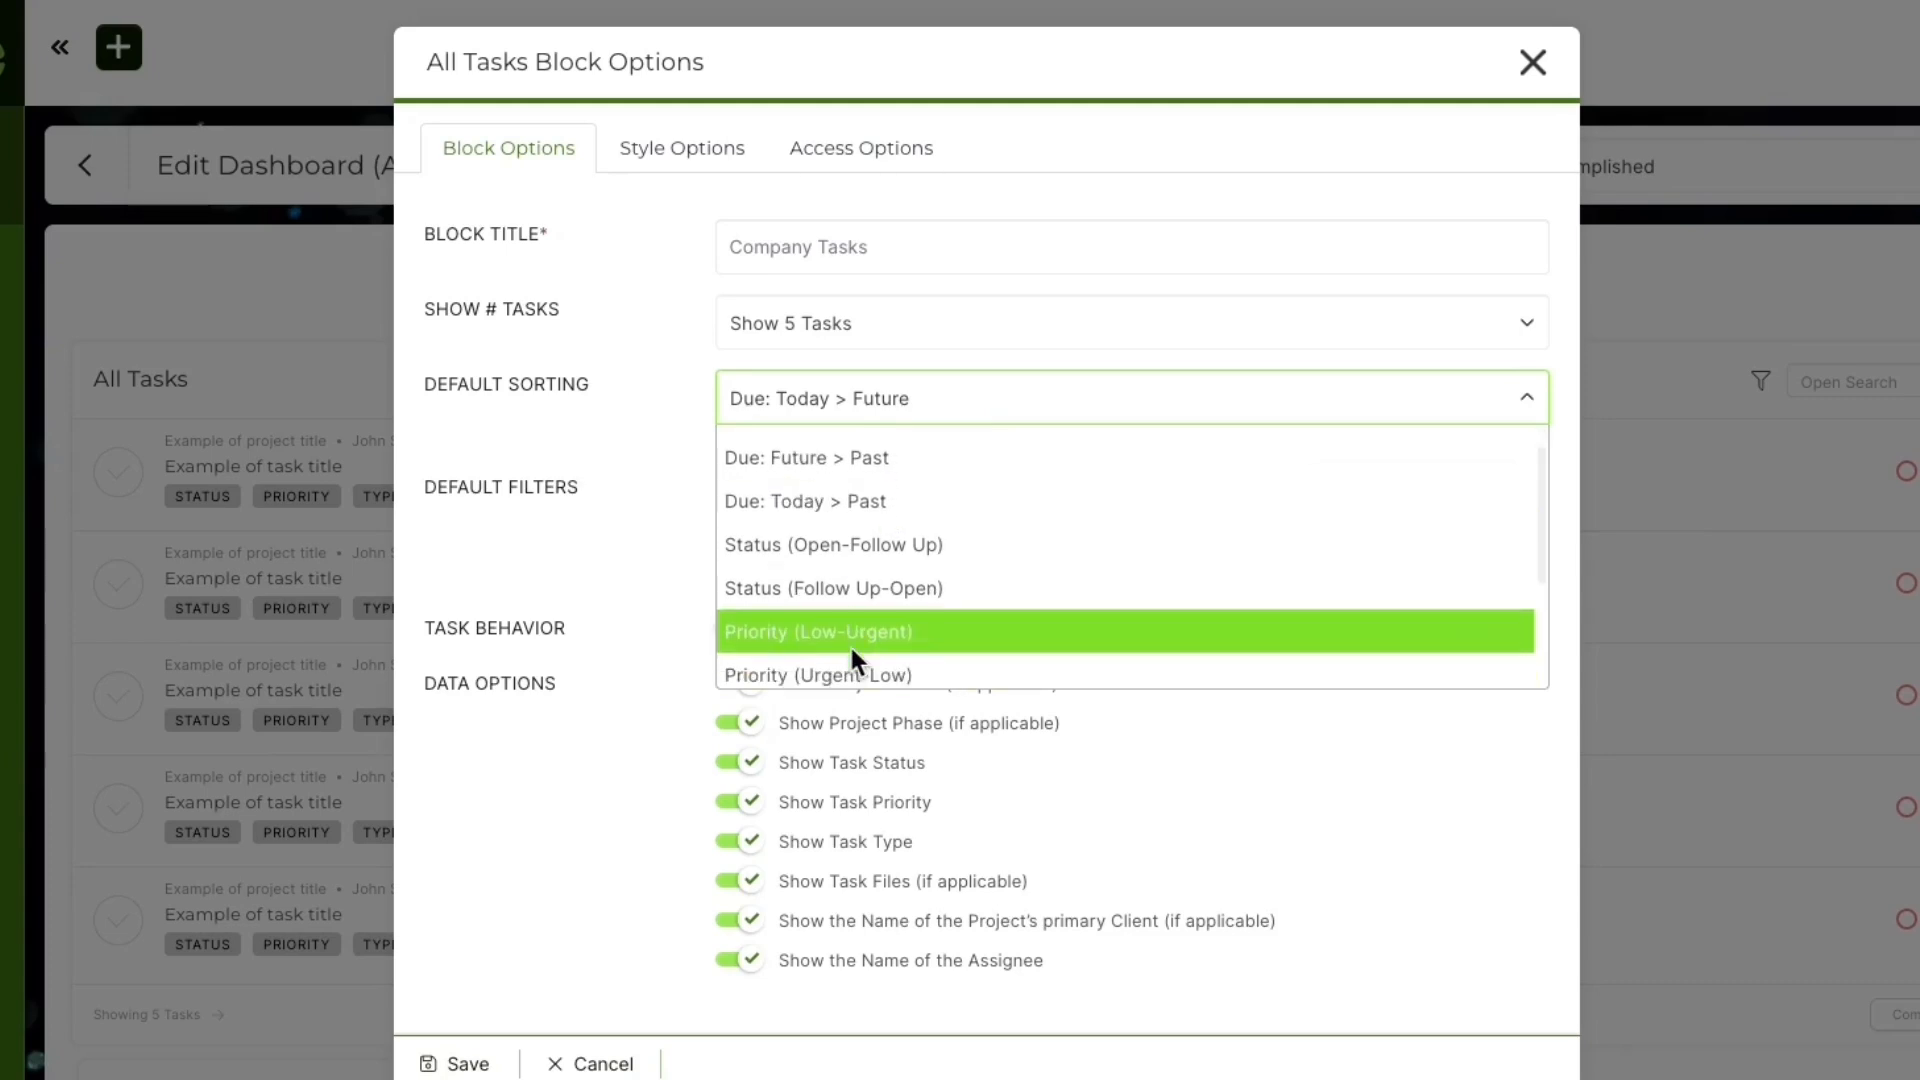
pyautogui.click(819, 648)
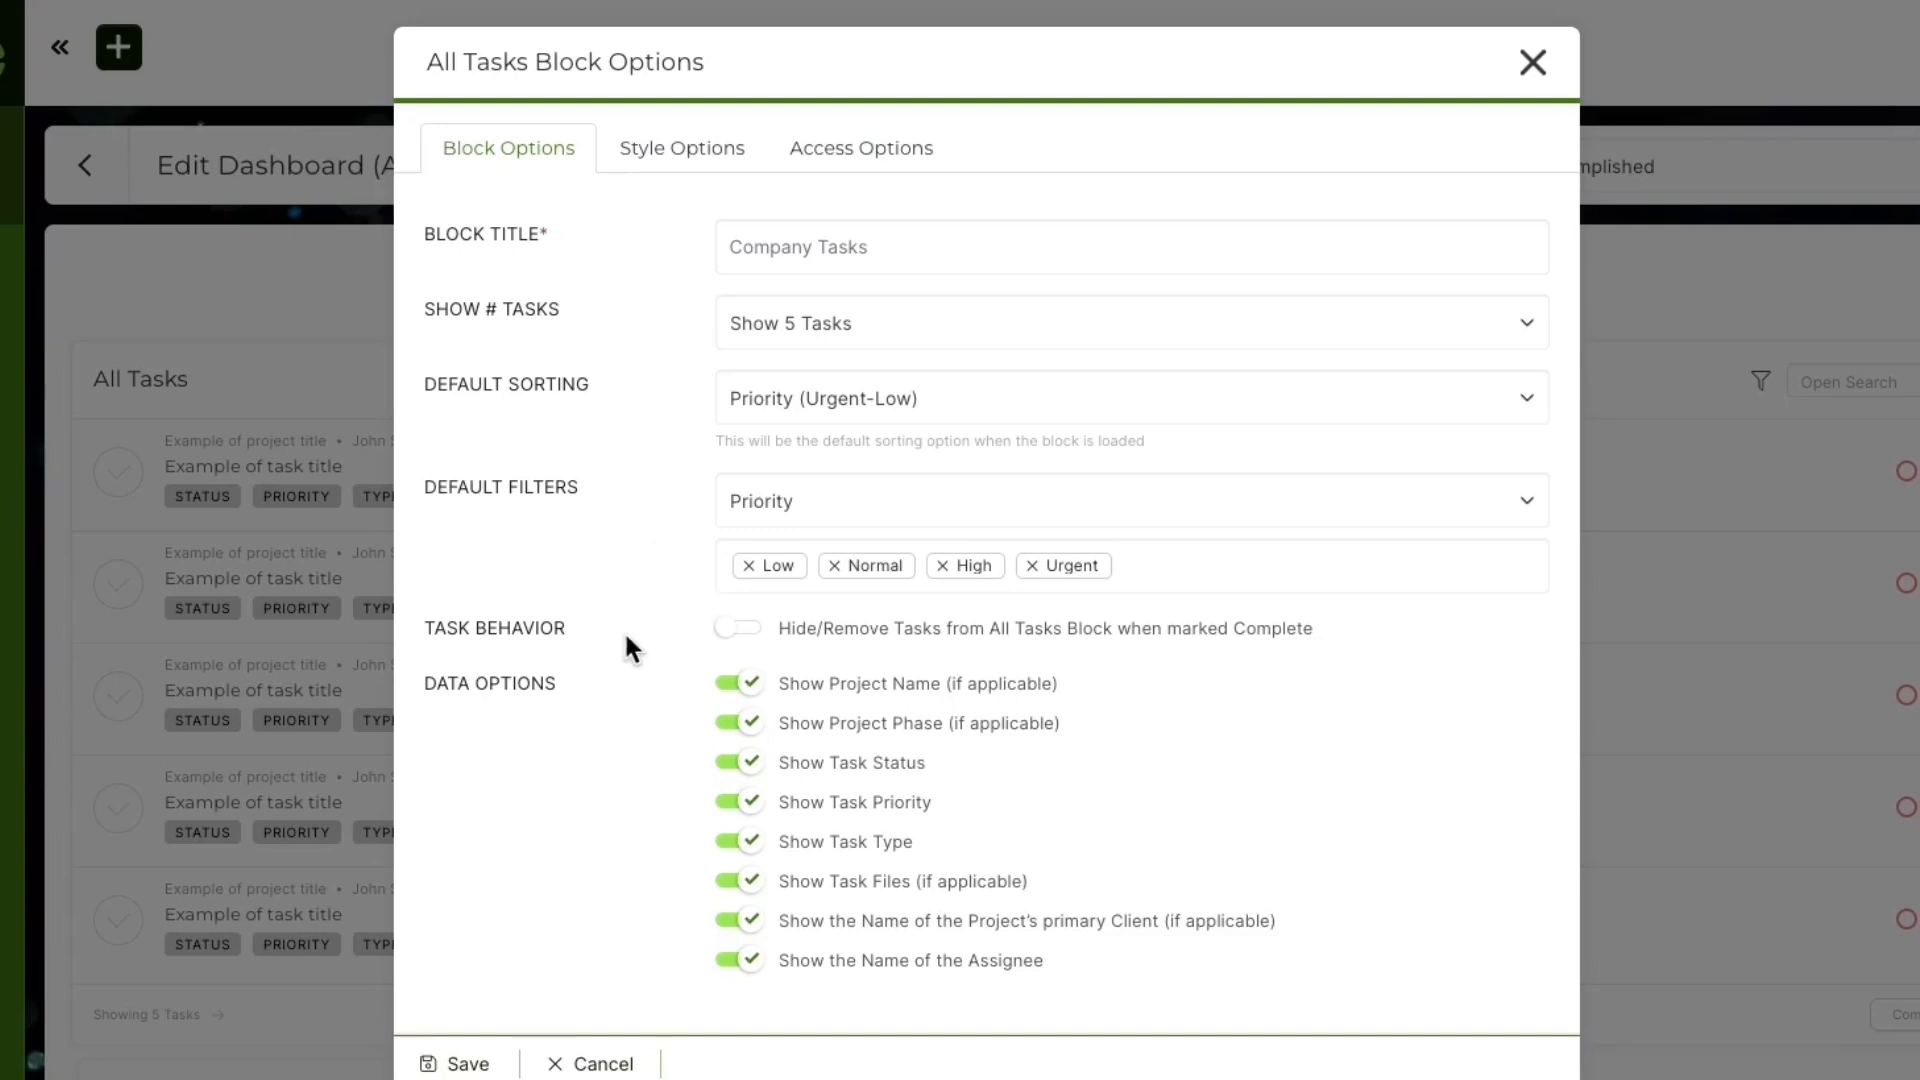
# Step: Turn on hiding of completed tasks, try the project phase, priority and type display switches, and close the block options without saving
pyautogui.click(783, 632)
pyautogui.click(735, 724)
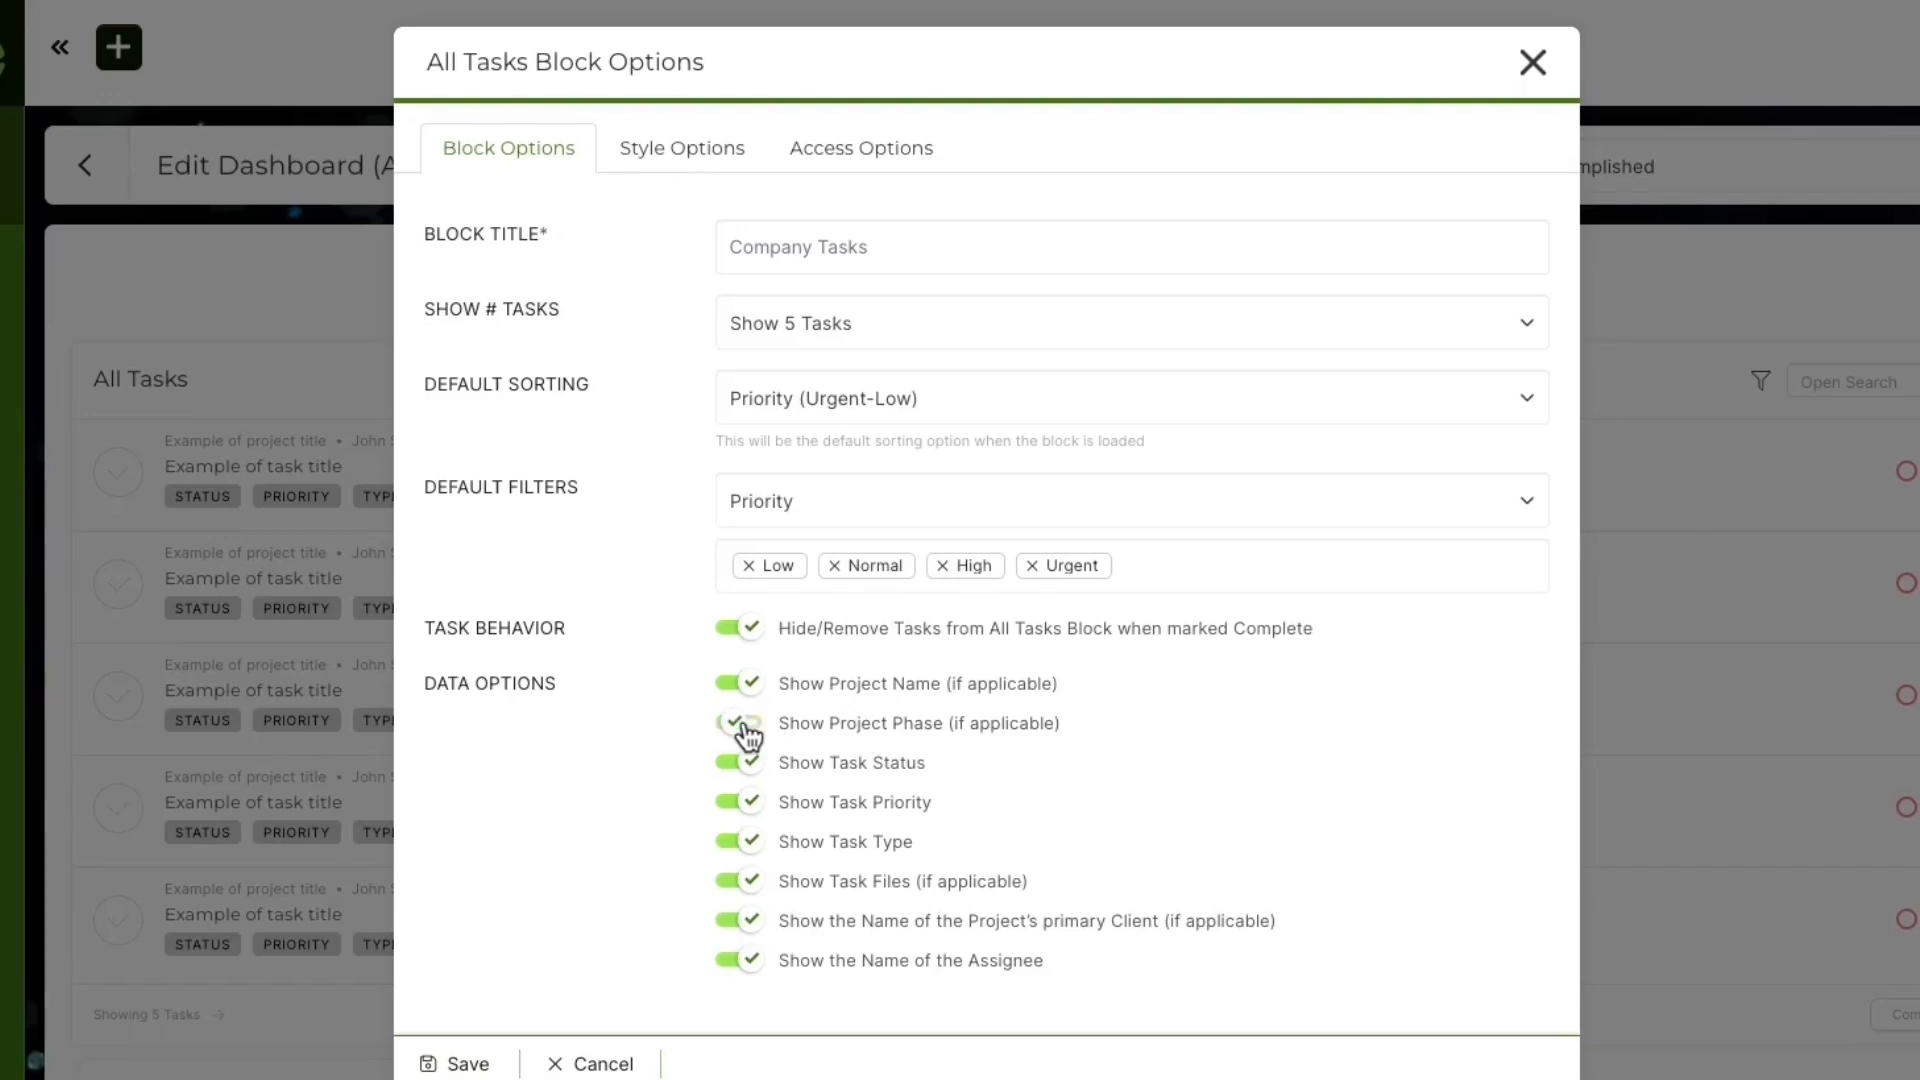
pyautogui.click(730, 802)
pyautogui.click(732, 856)
pyautogui.click(735, 845)
pyautogui.click(735, 805)
pyautogui.click(1538, 60)
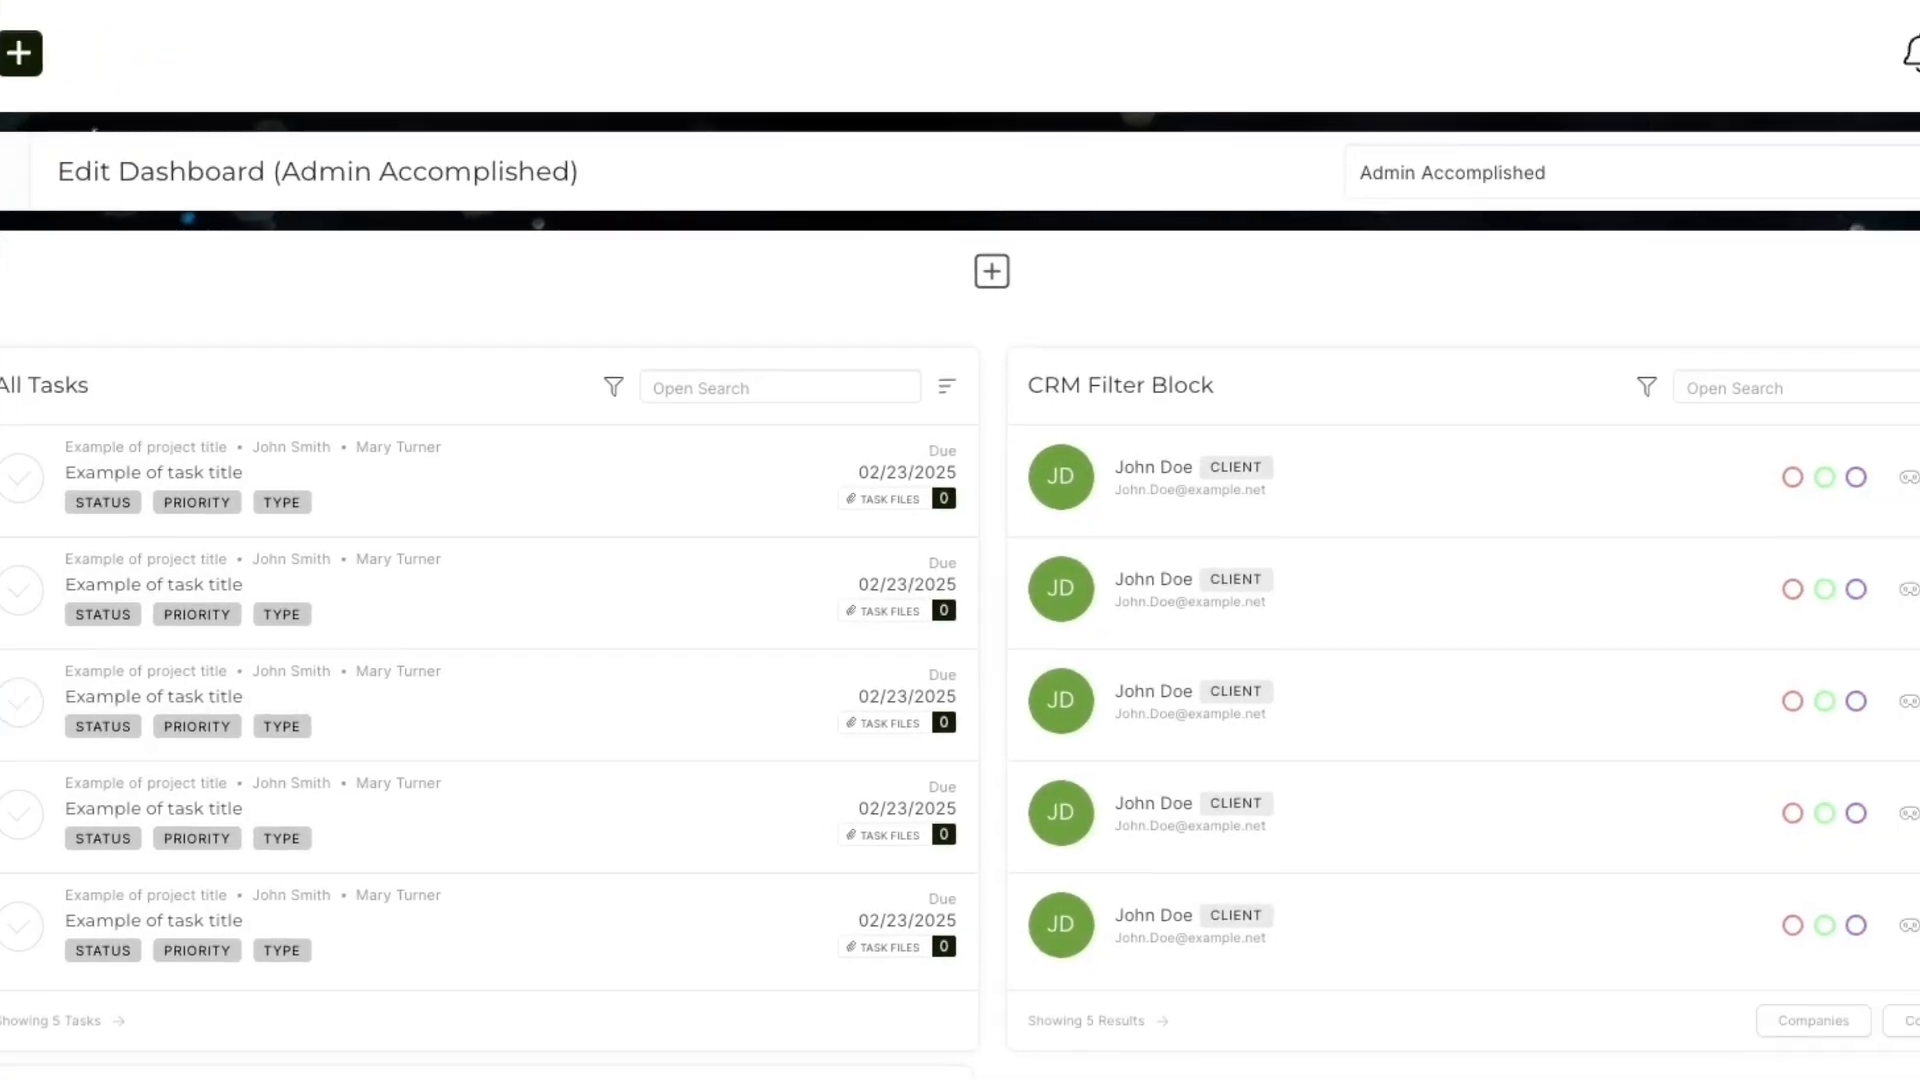
# Step: View the dashboard's title and assignment settings again and close them without changes
pyautogui.click(1911, 176)
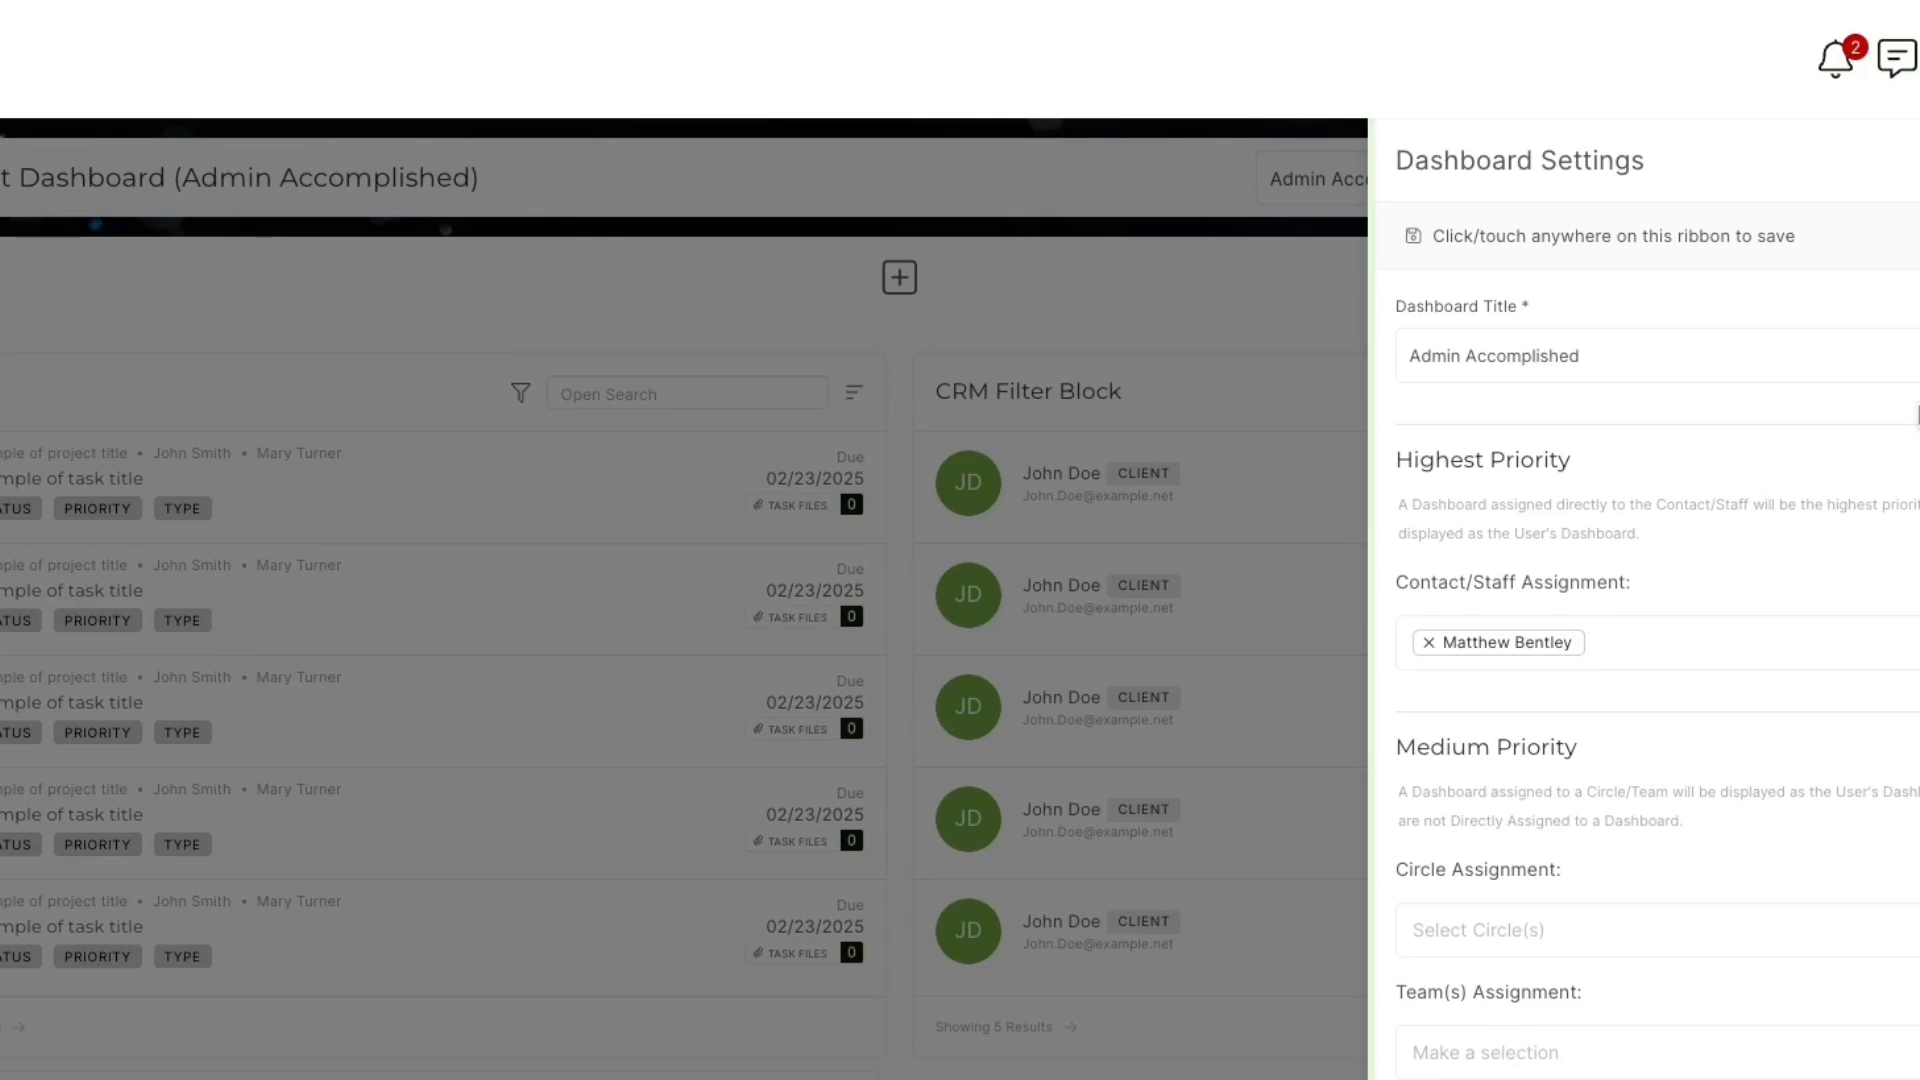
pyautogui.click(1915, 160)
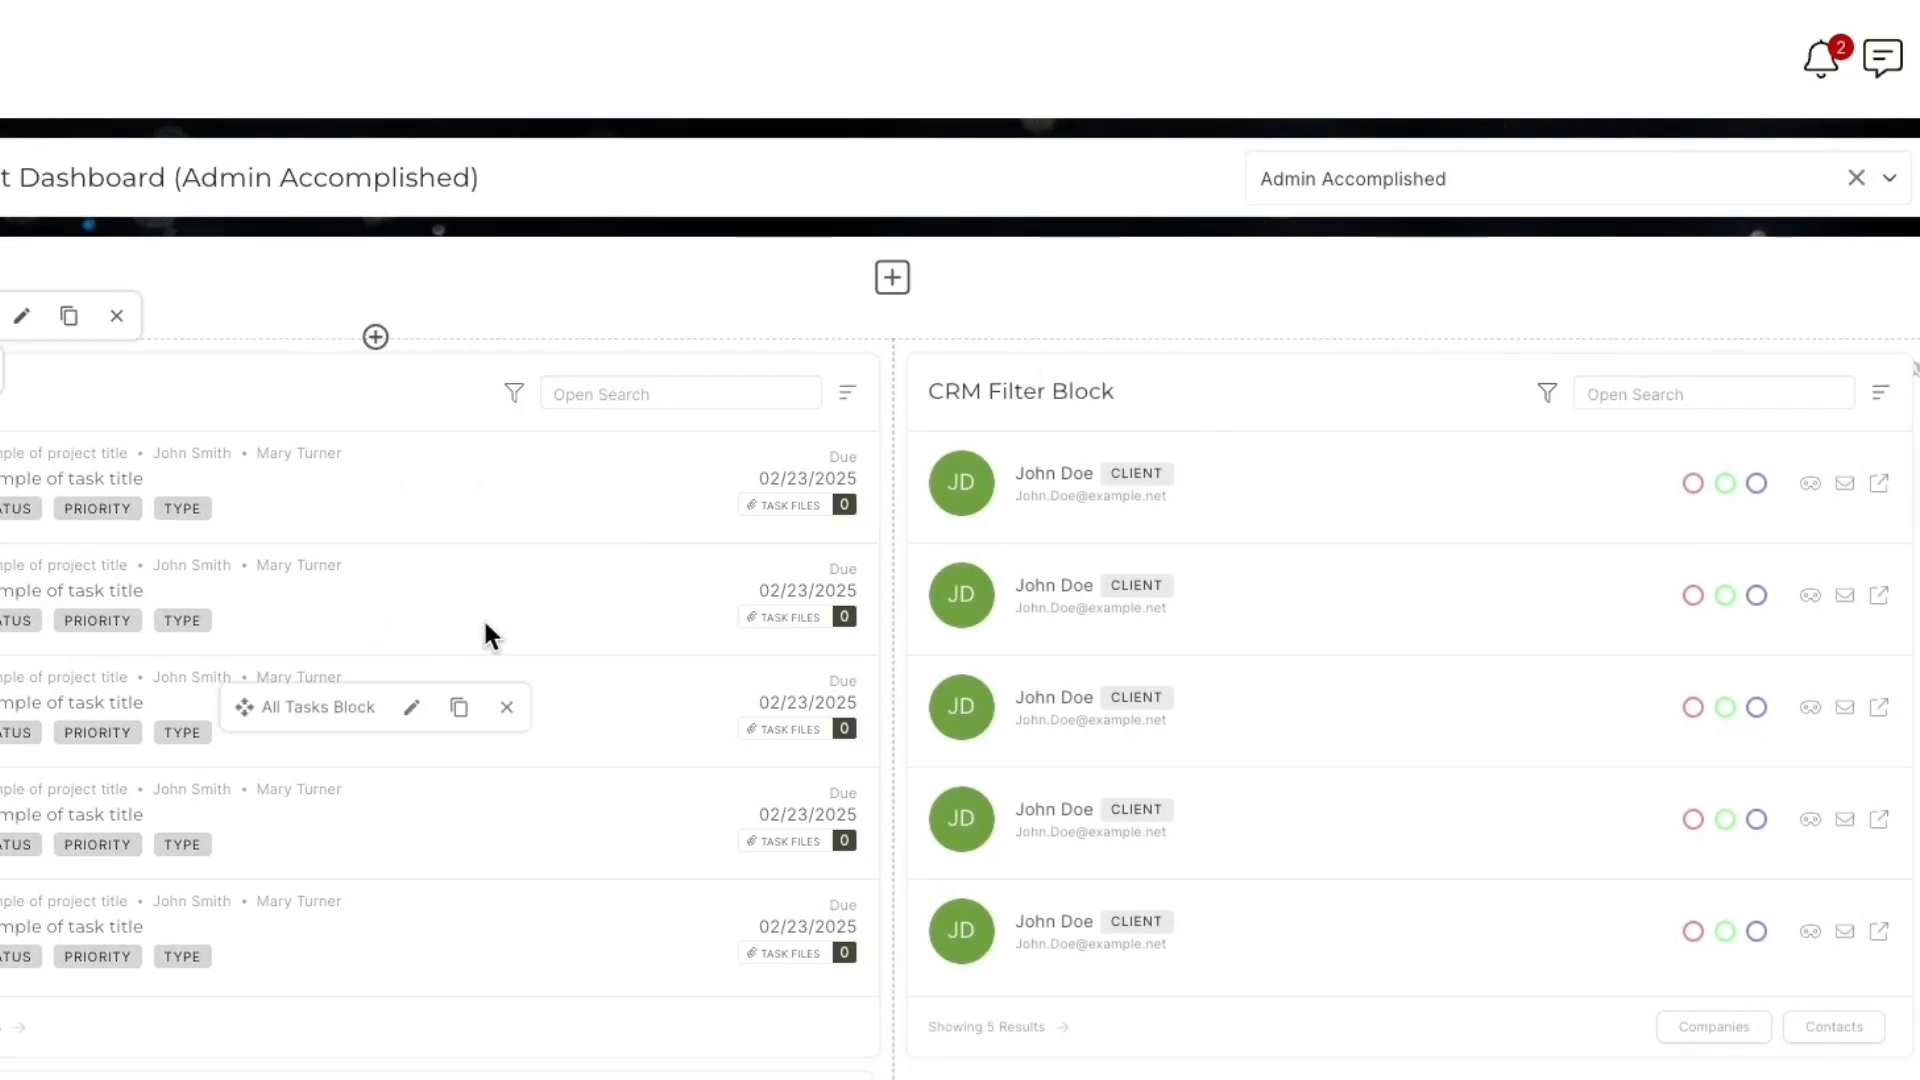
# Step: In the All Tasks block's options, turn off the primary client name and task files, and set the default filter to Statuses
pyautogui.click(410, 708)
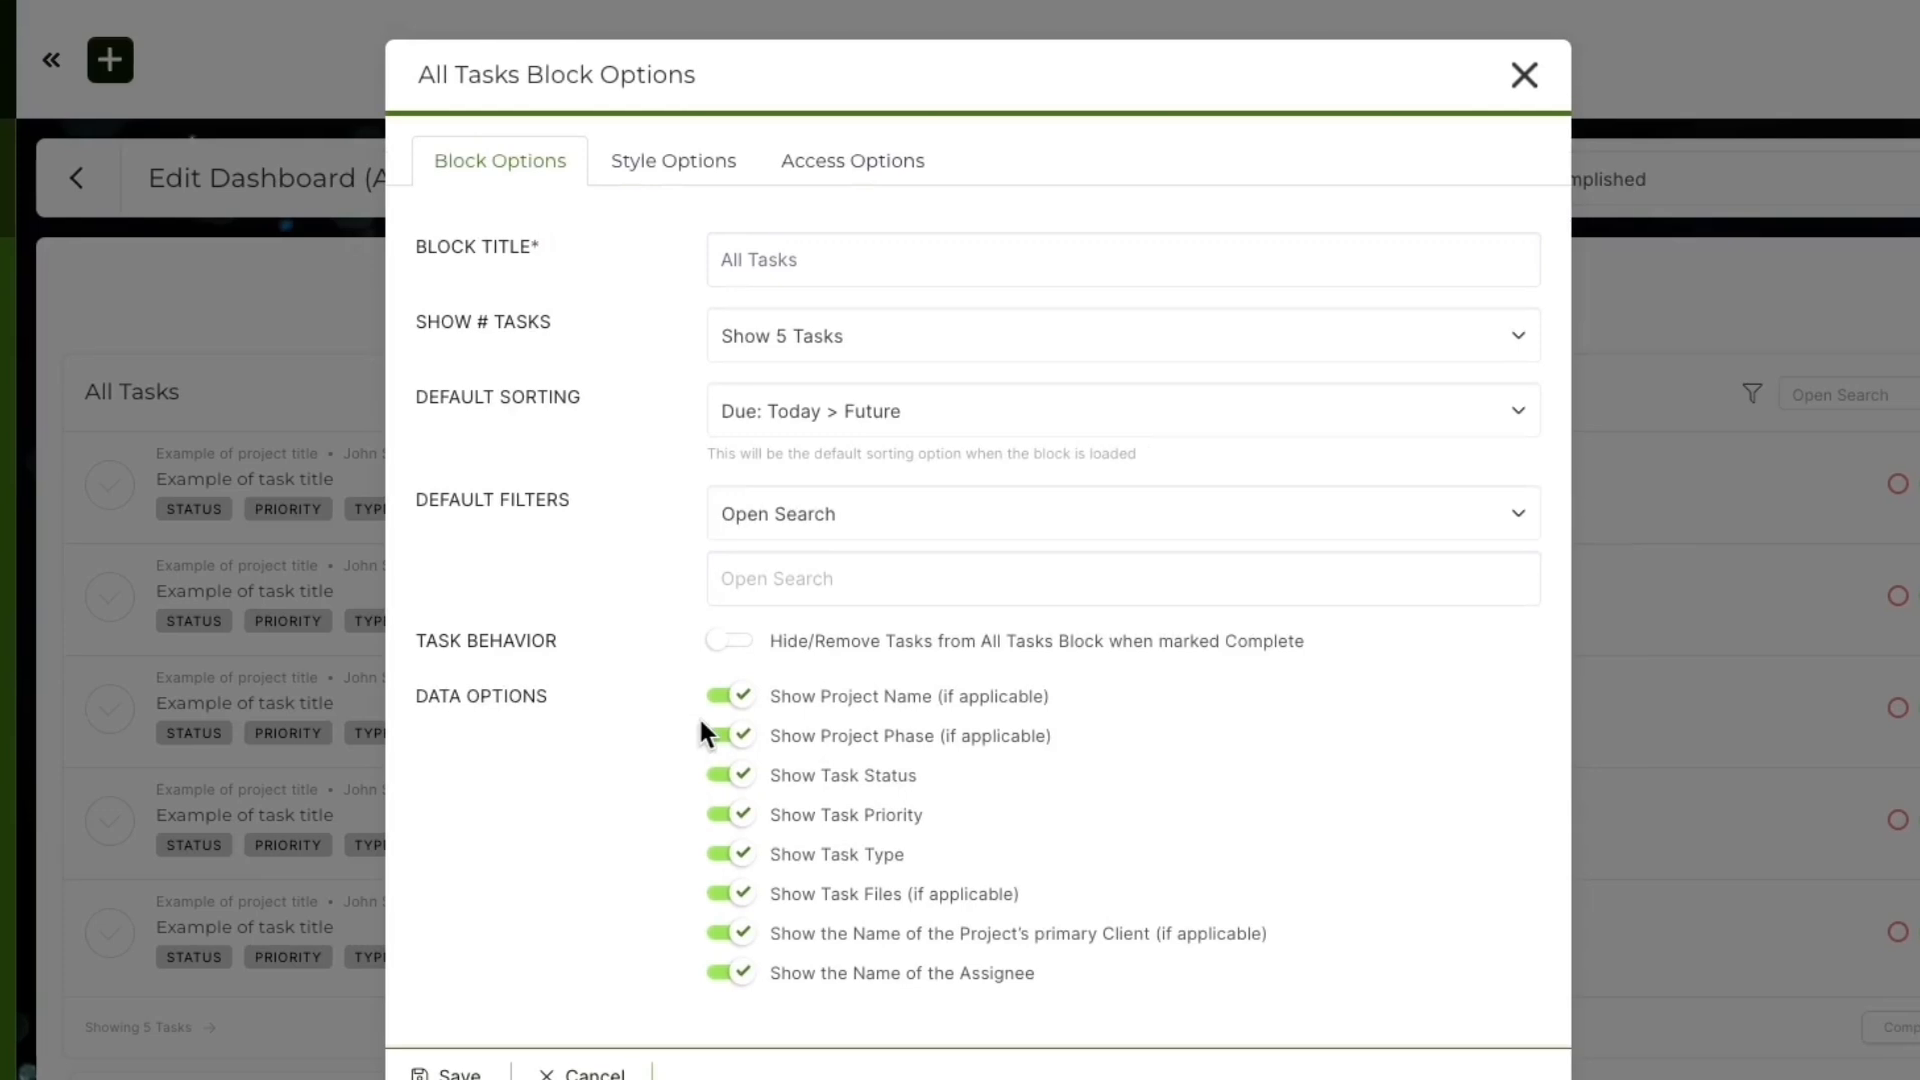
pyautogui.click(731, 936)
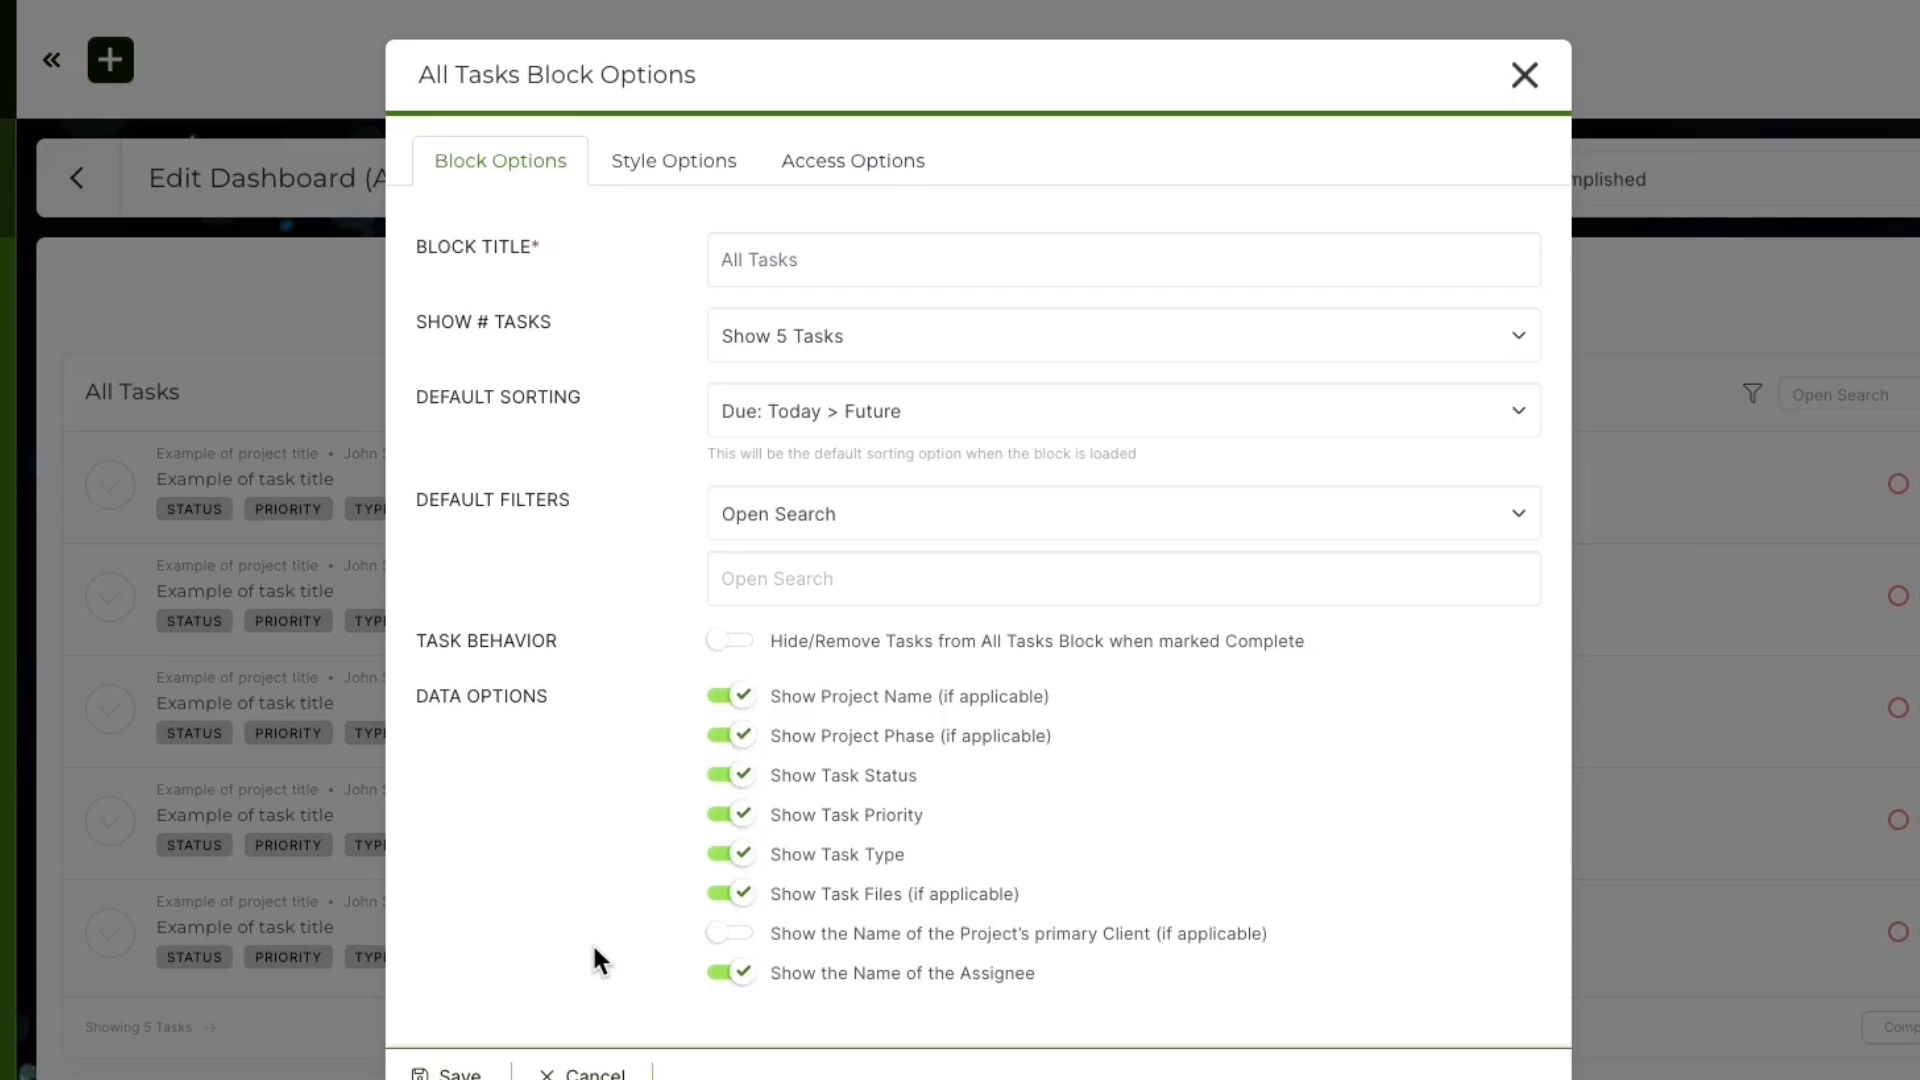
pyautogui.click(740, 895)
pyautogui.click(749, 522)
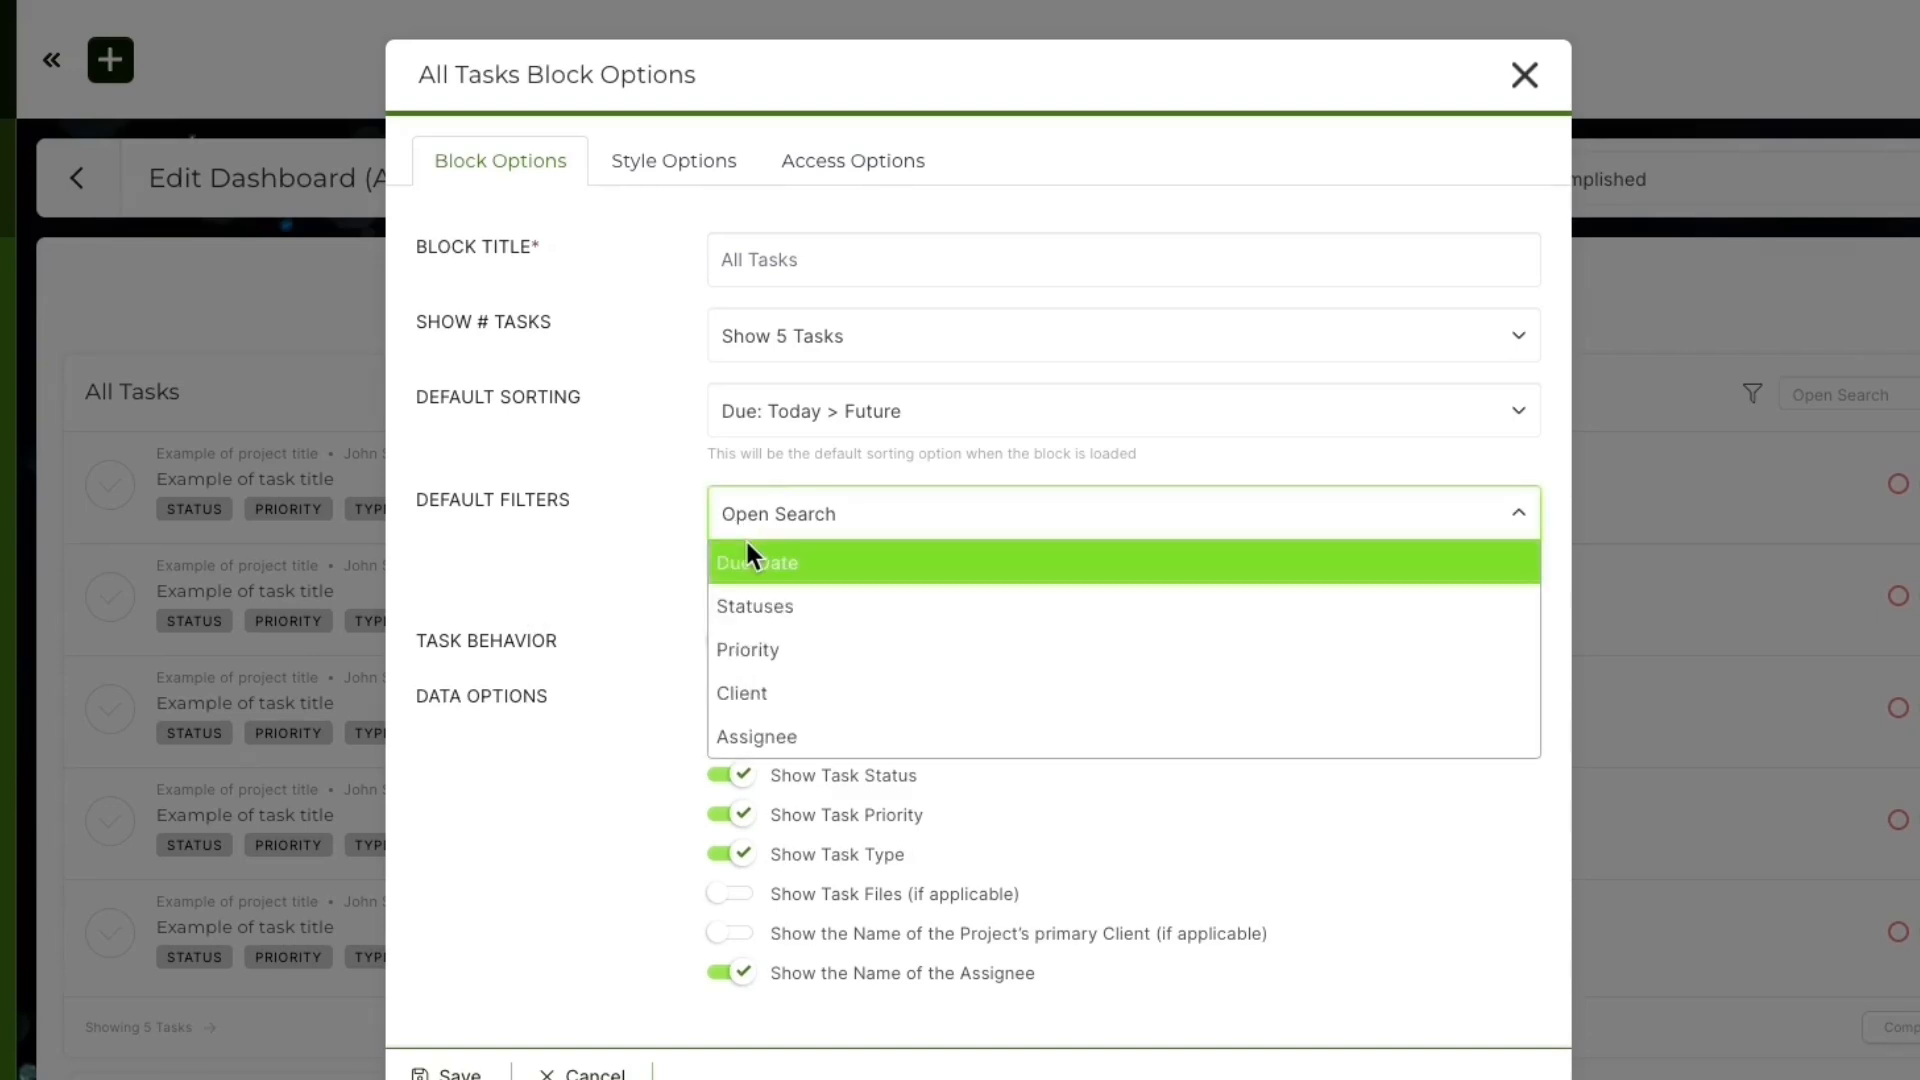
pyautogui.click(776, 606)
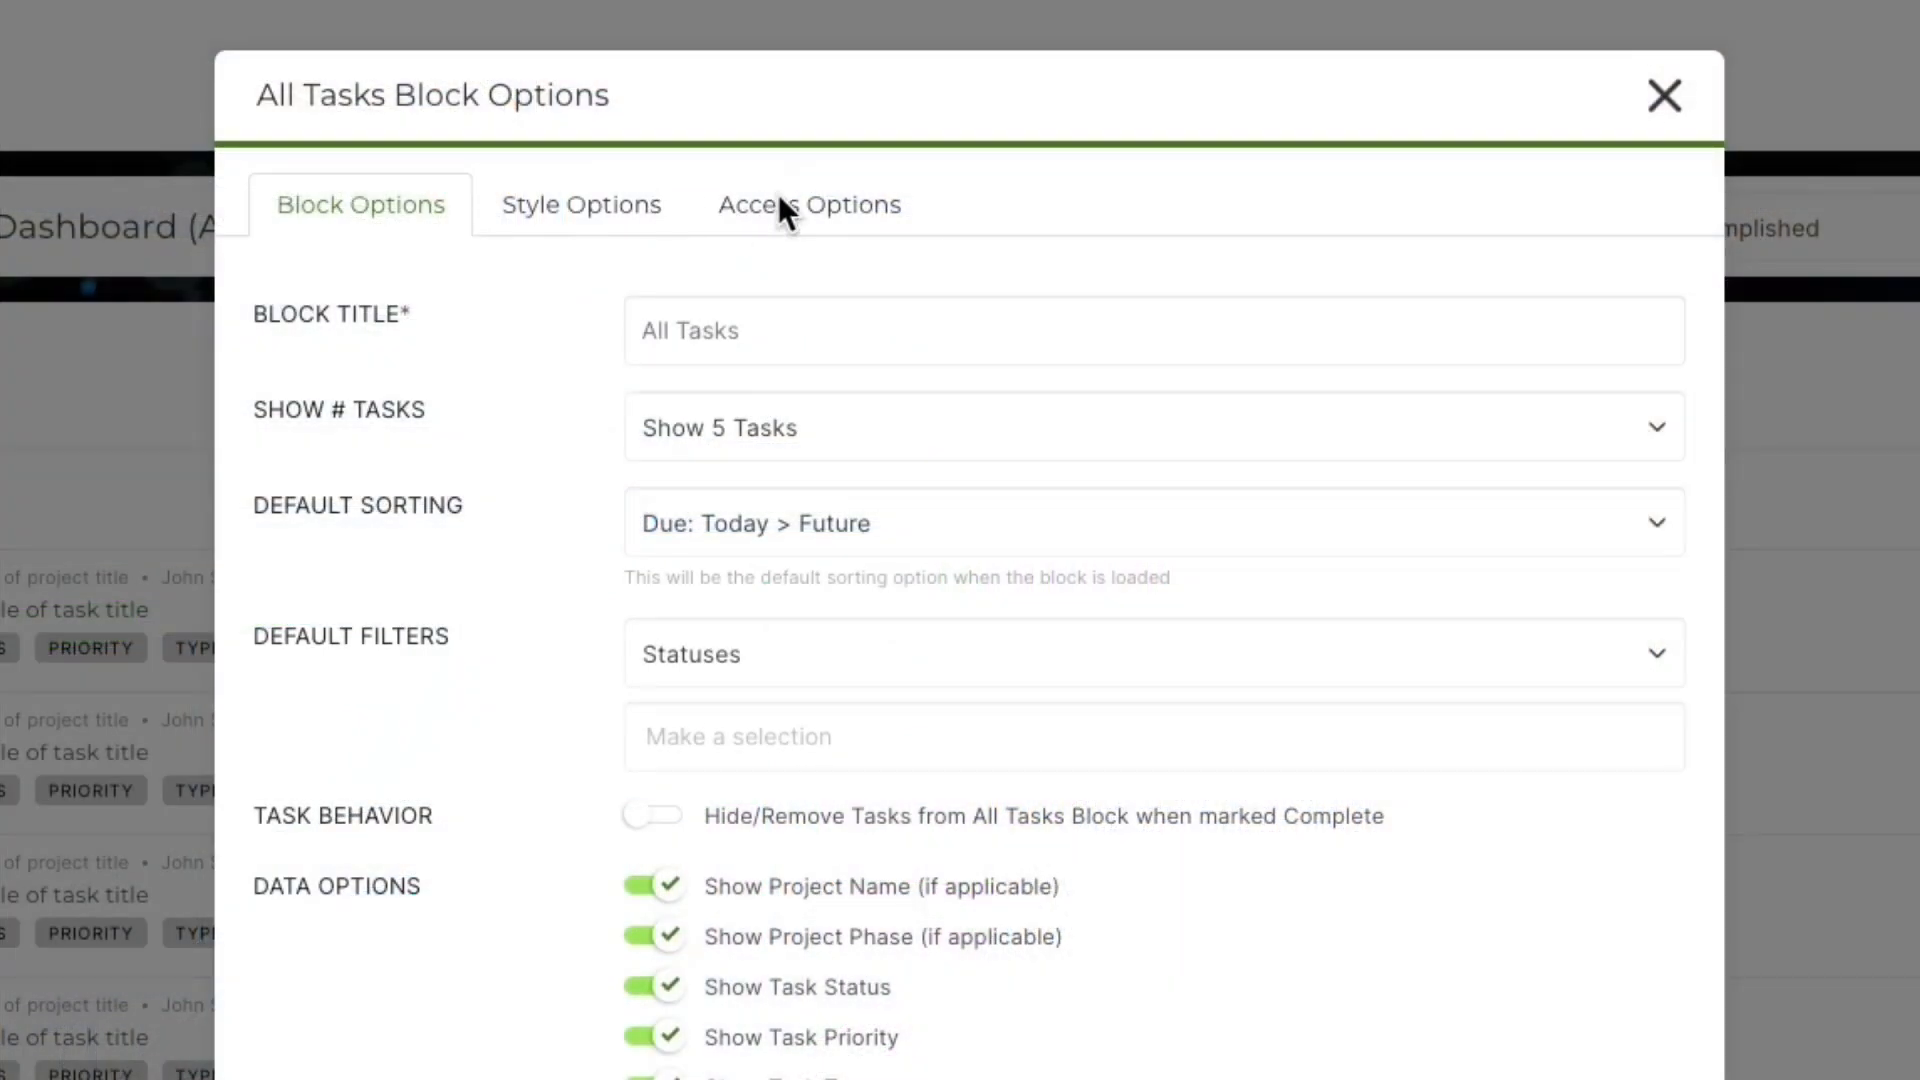
# Step: Review the All Tasks block's role and user access options, and close the block options without saving
pyautogui.click(779, 200)
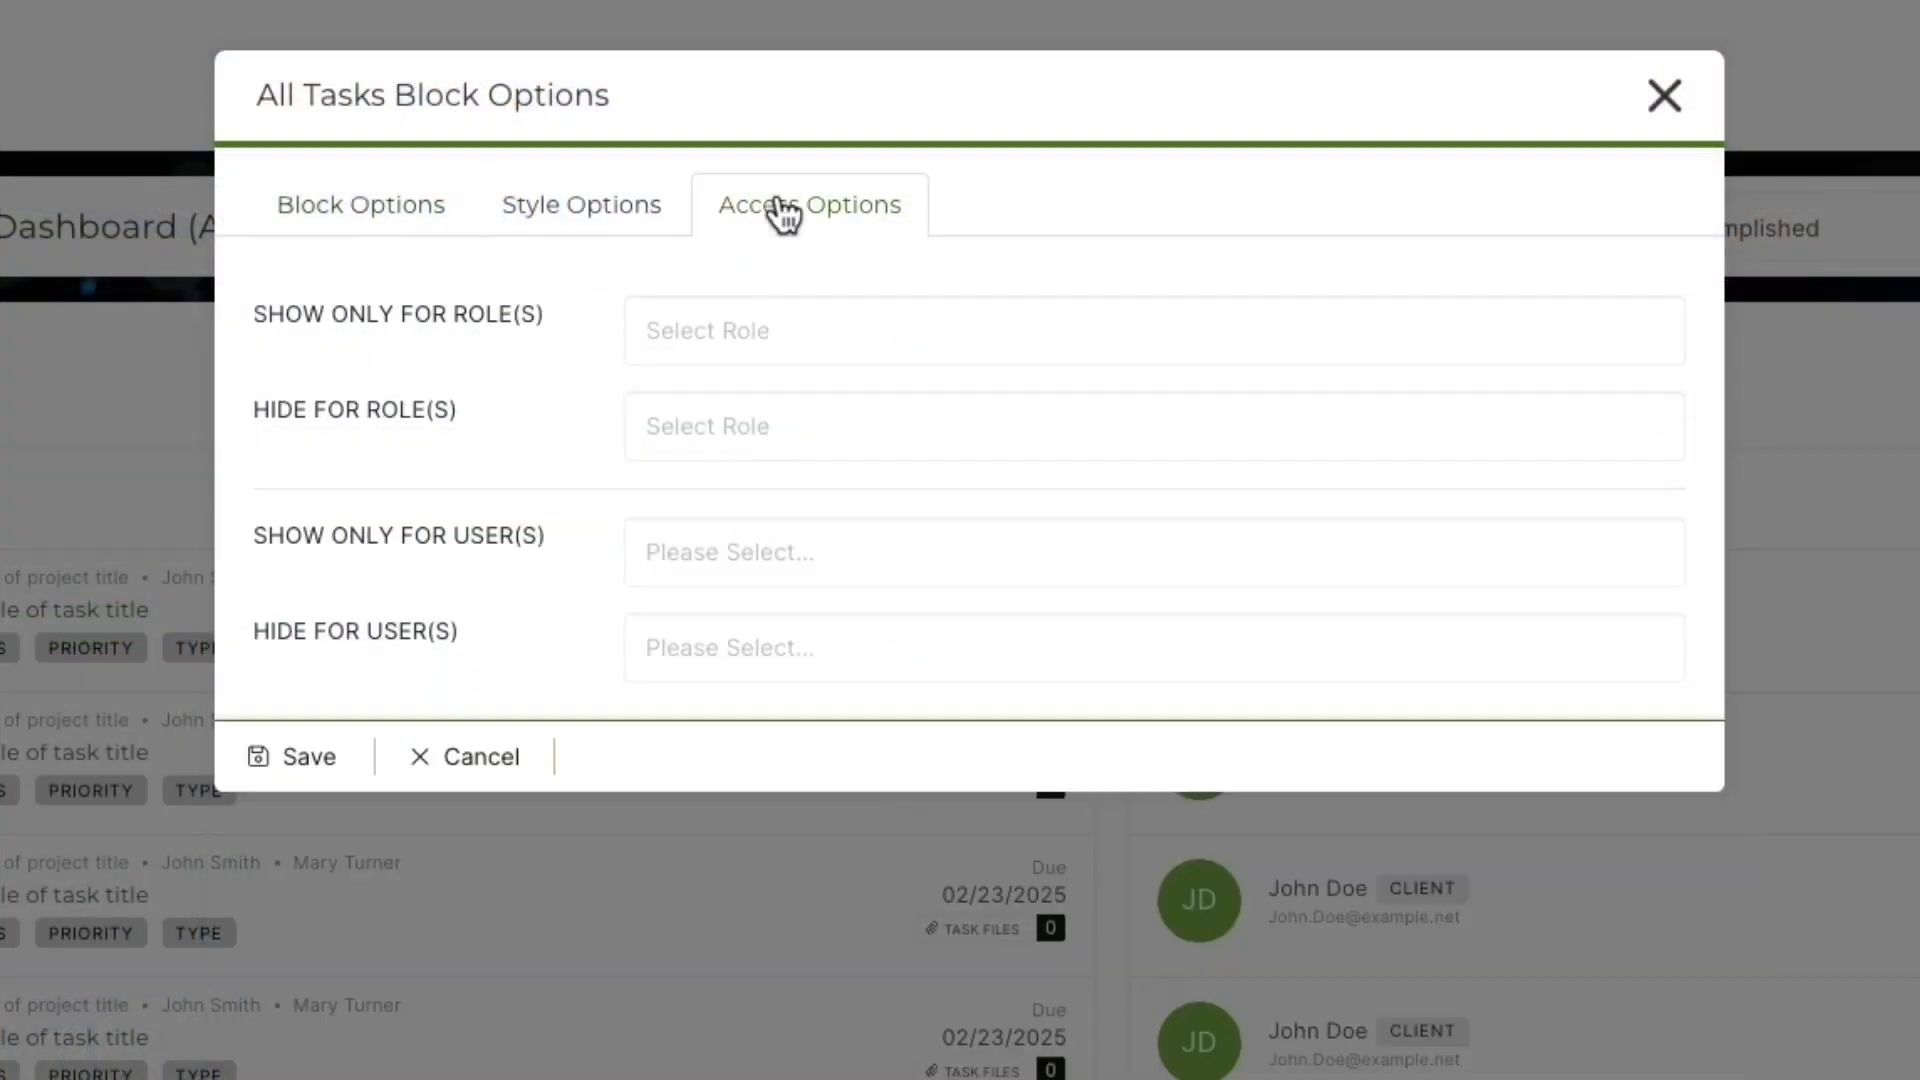
pyautogui.click(688, 325)
pyautogui.click(688, 325)
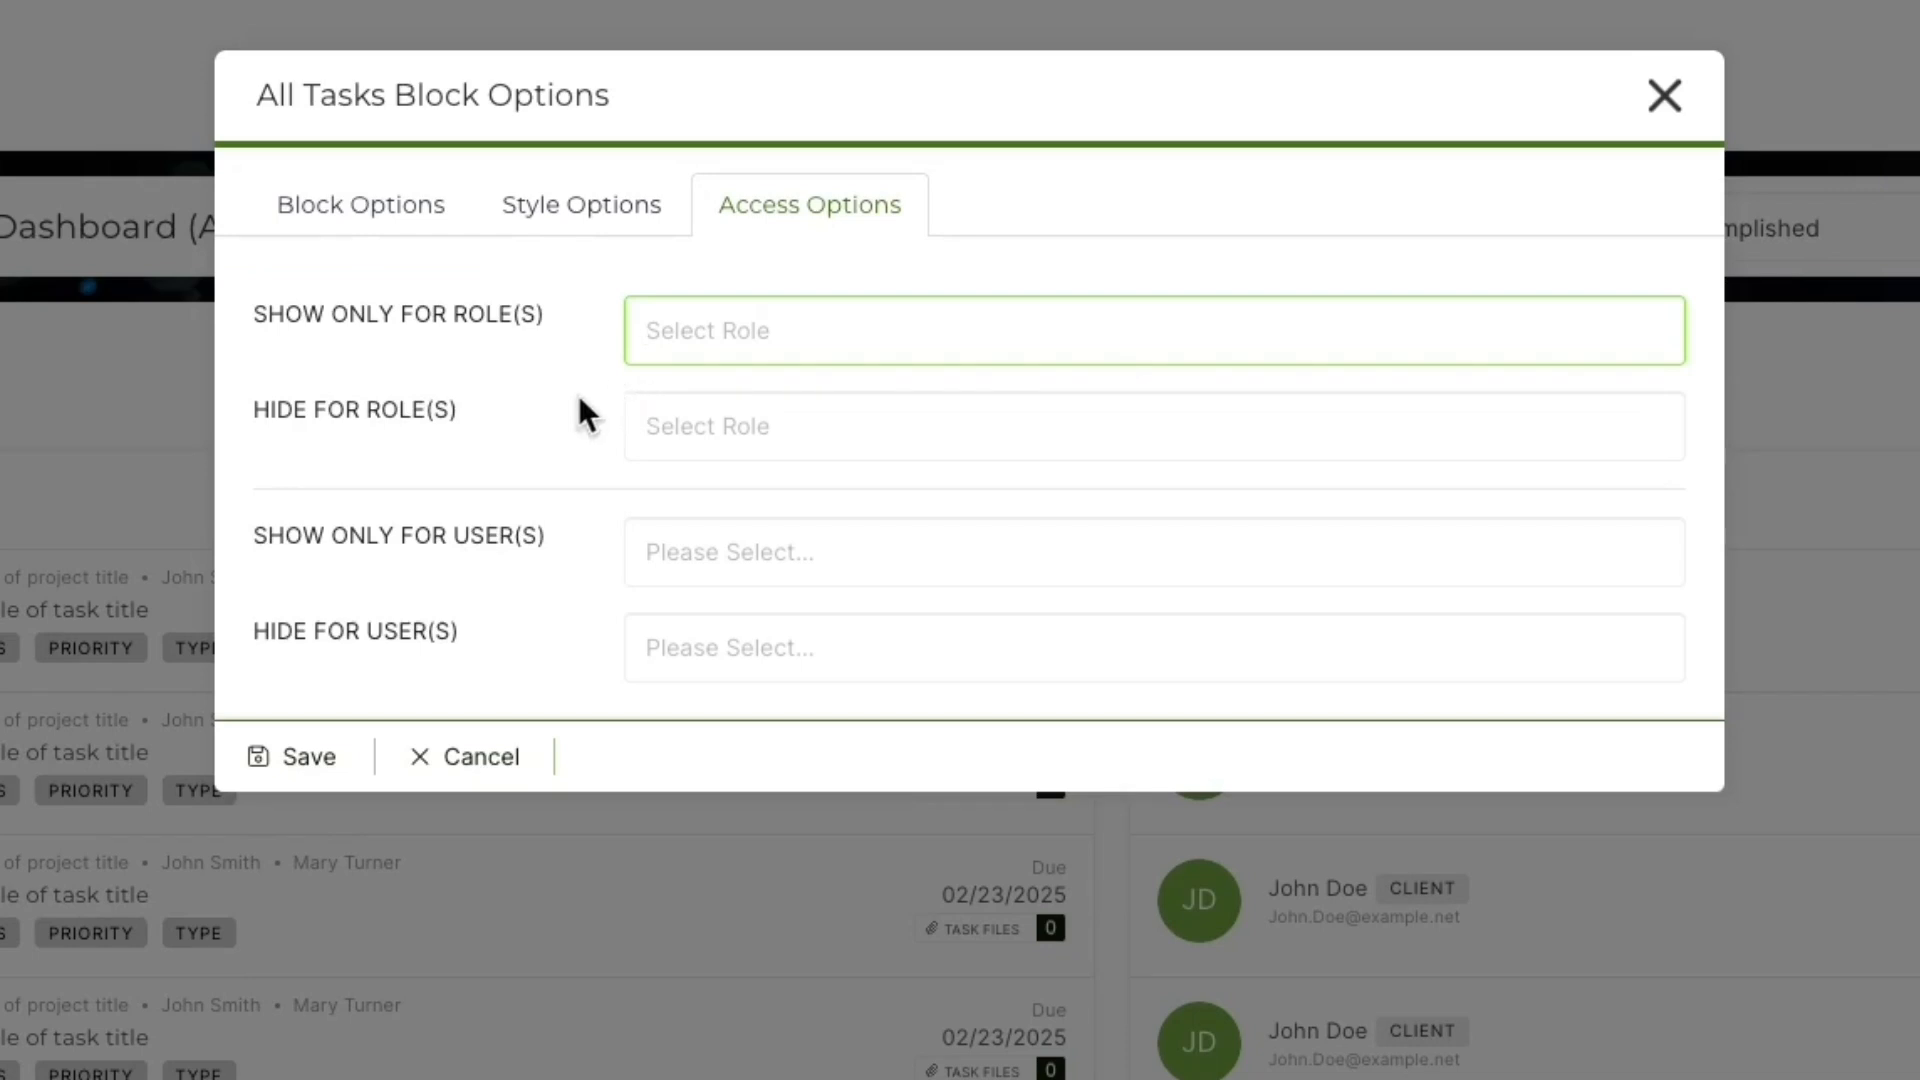
pyautogui.click(687, 550)
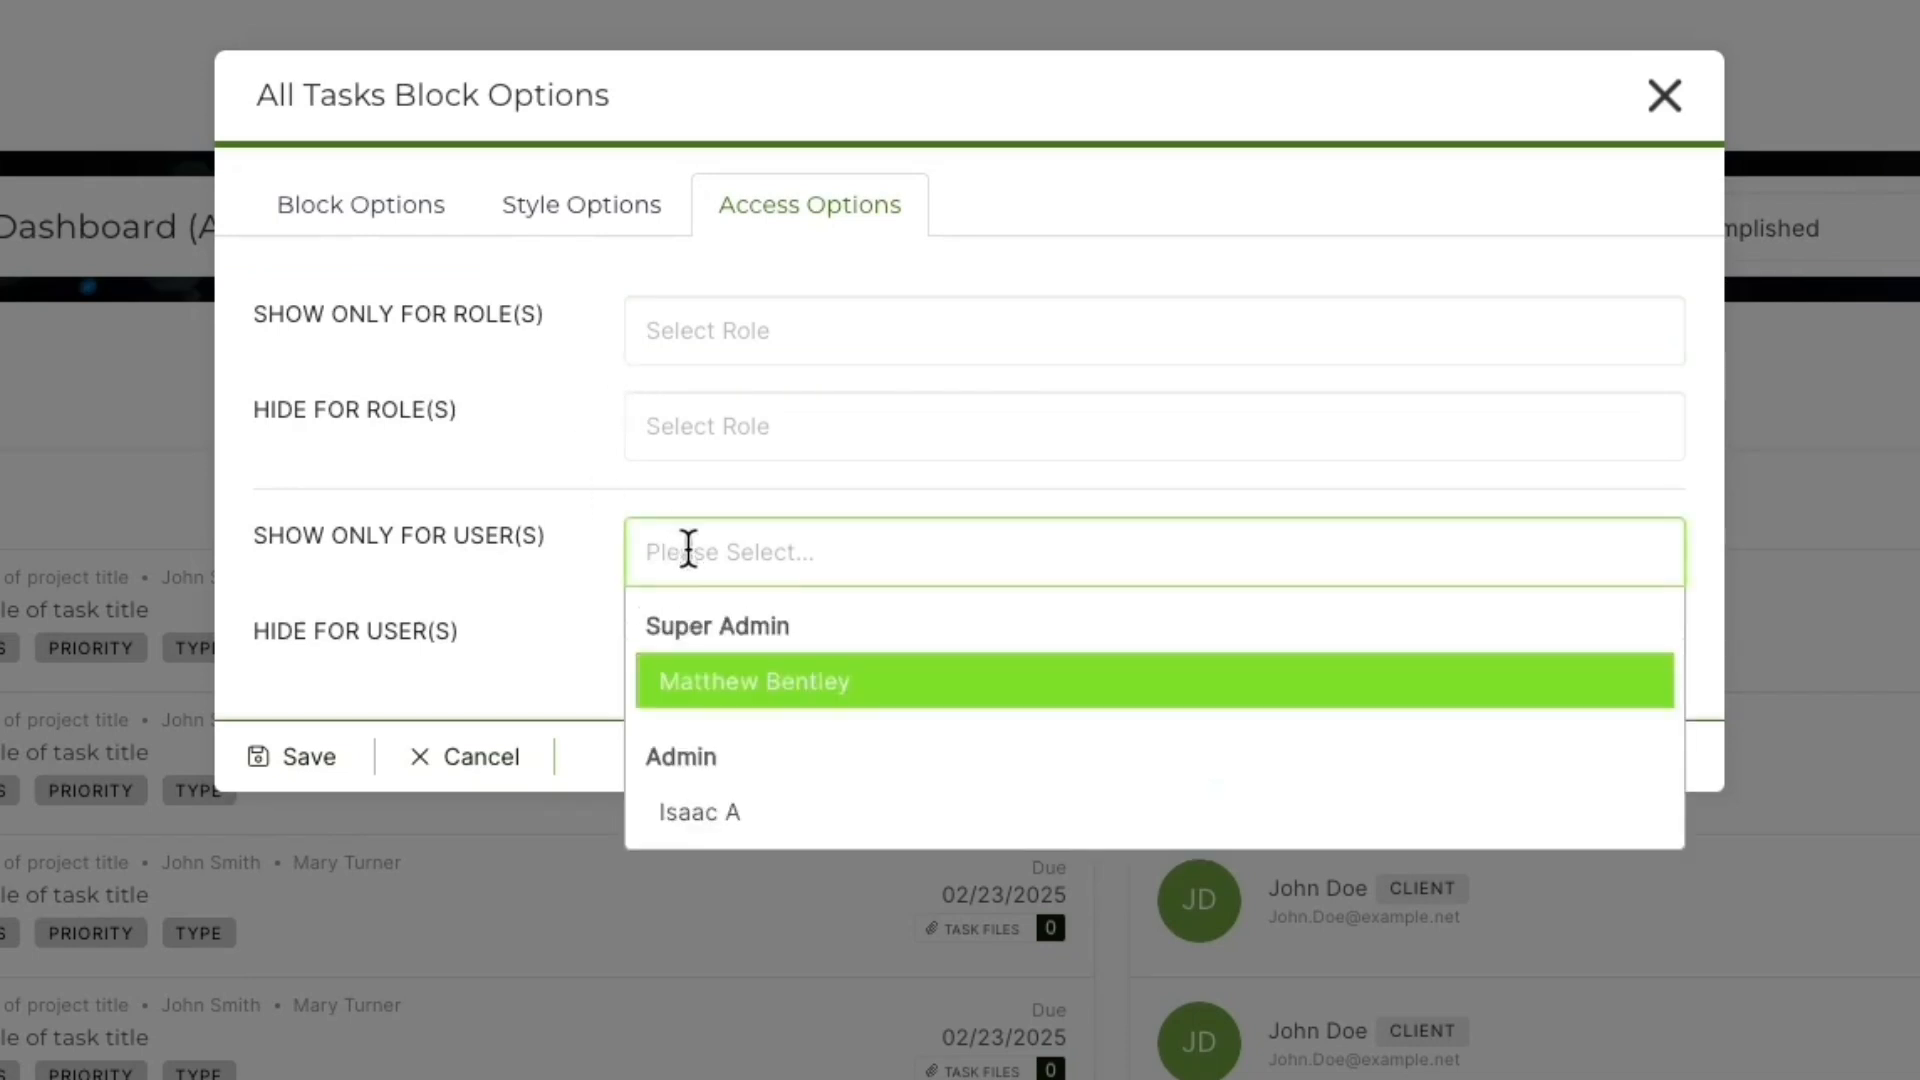
pyautogui.click(585, 570)
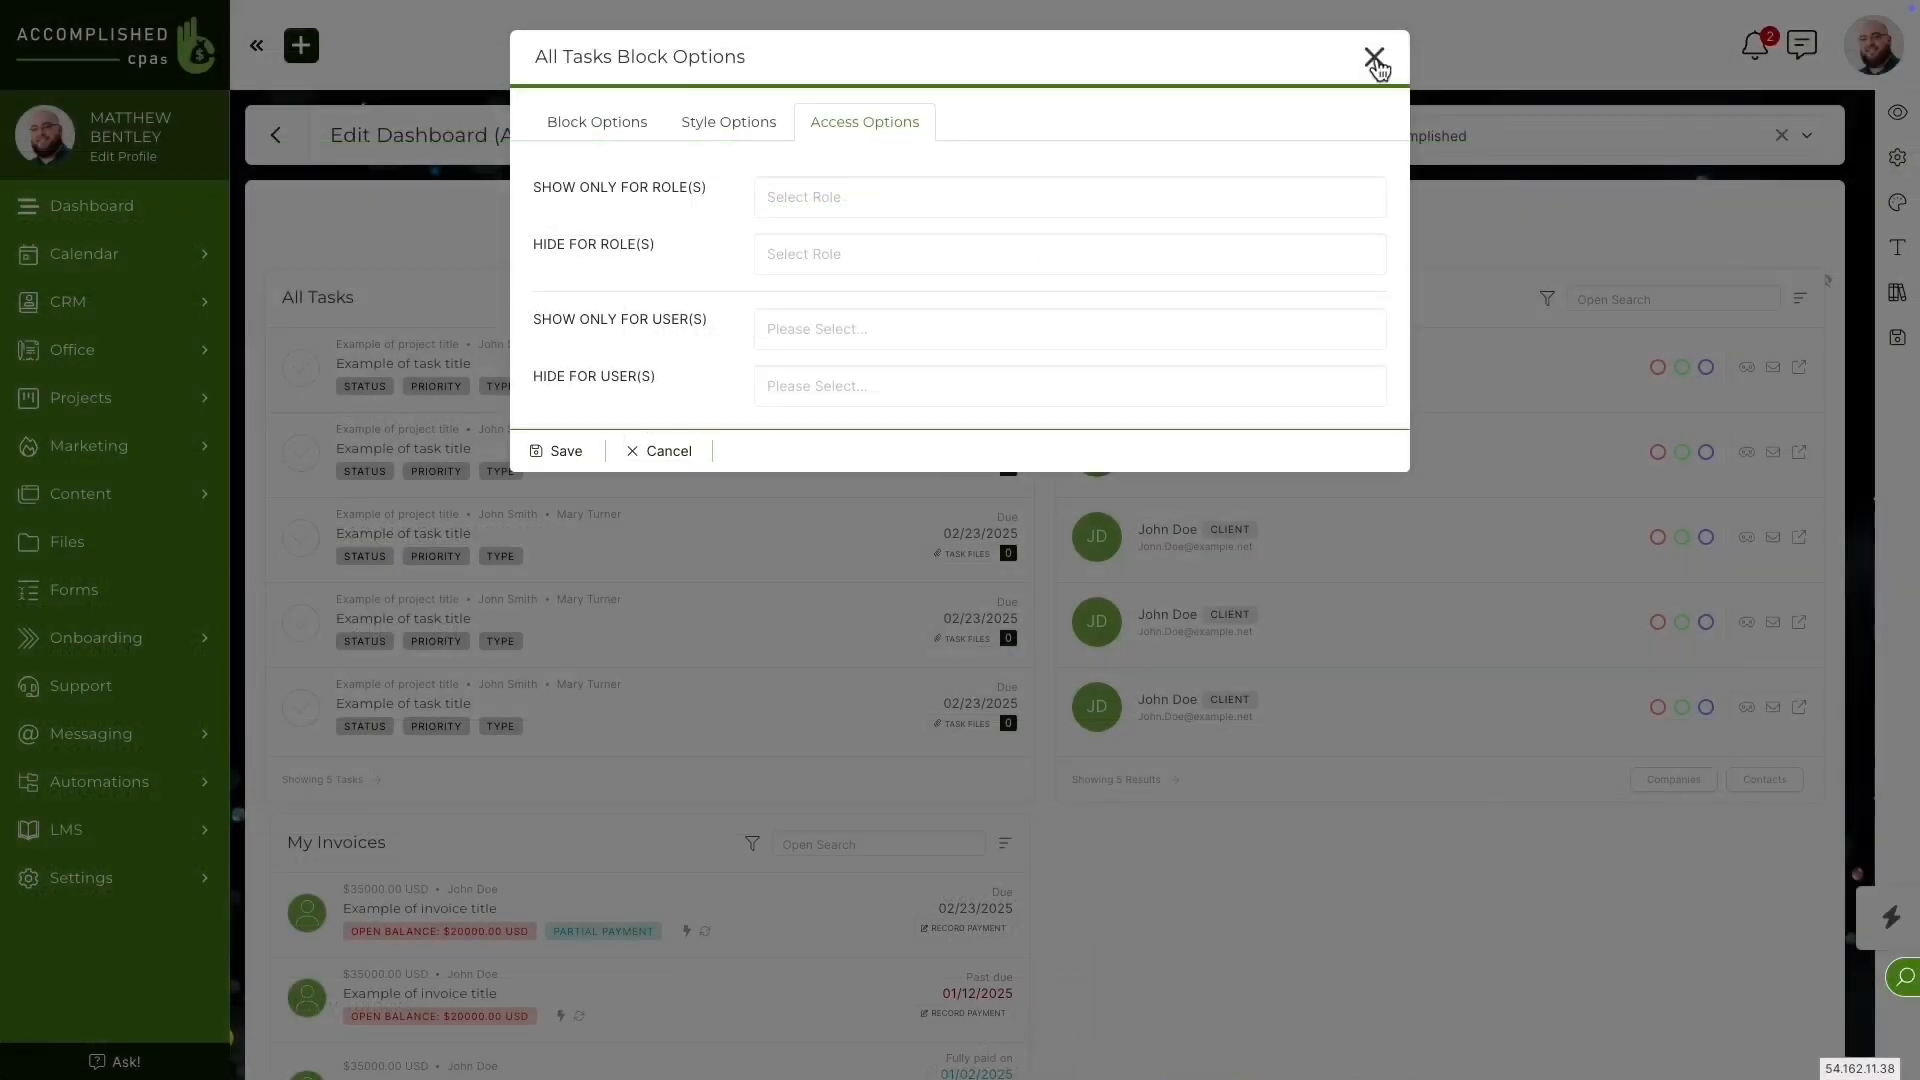
pyautogui.click(1375, 58)
# Step: Open the My Invoices block's options and review its default filter choices and its circle, team, role and user access settings
pyautogui.scroll(-3, 665, 589)
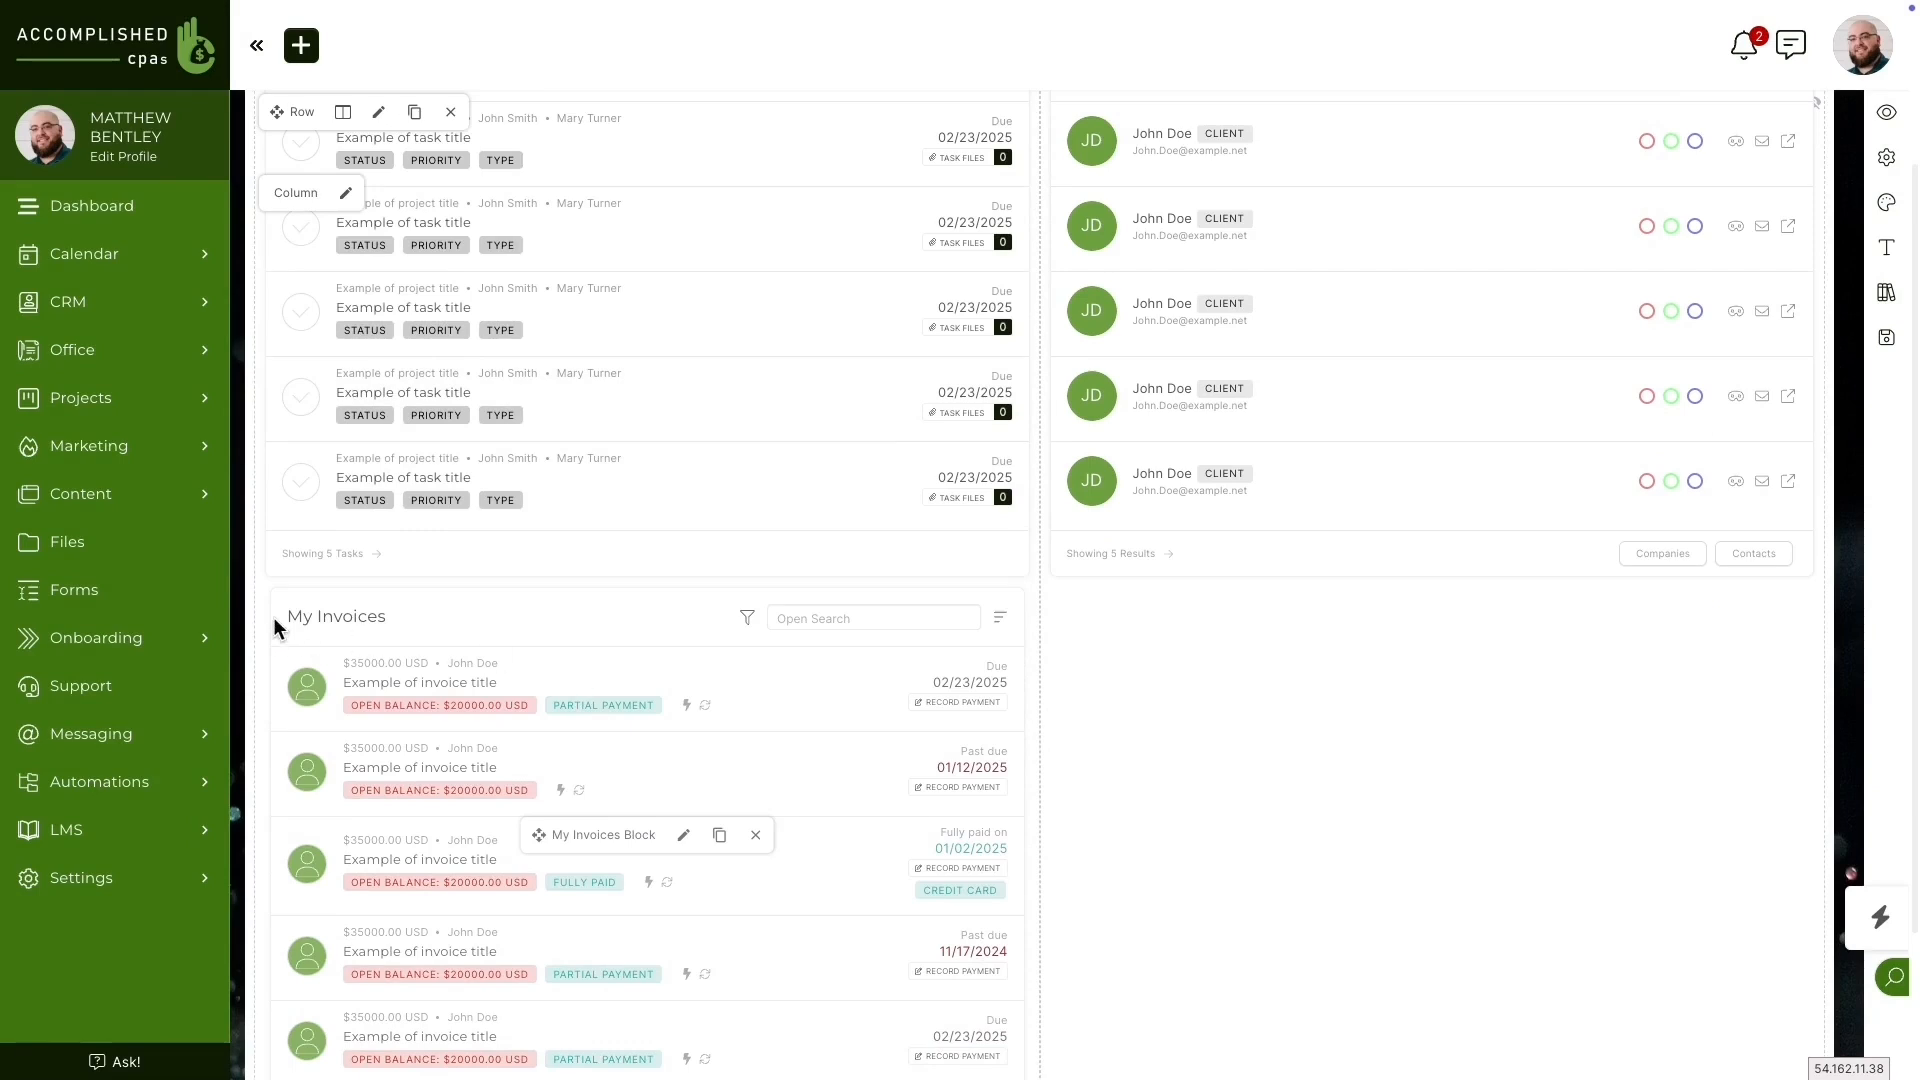
pyautogui.click(681, 837)
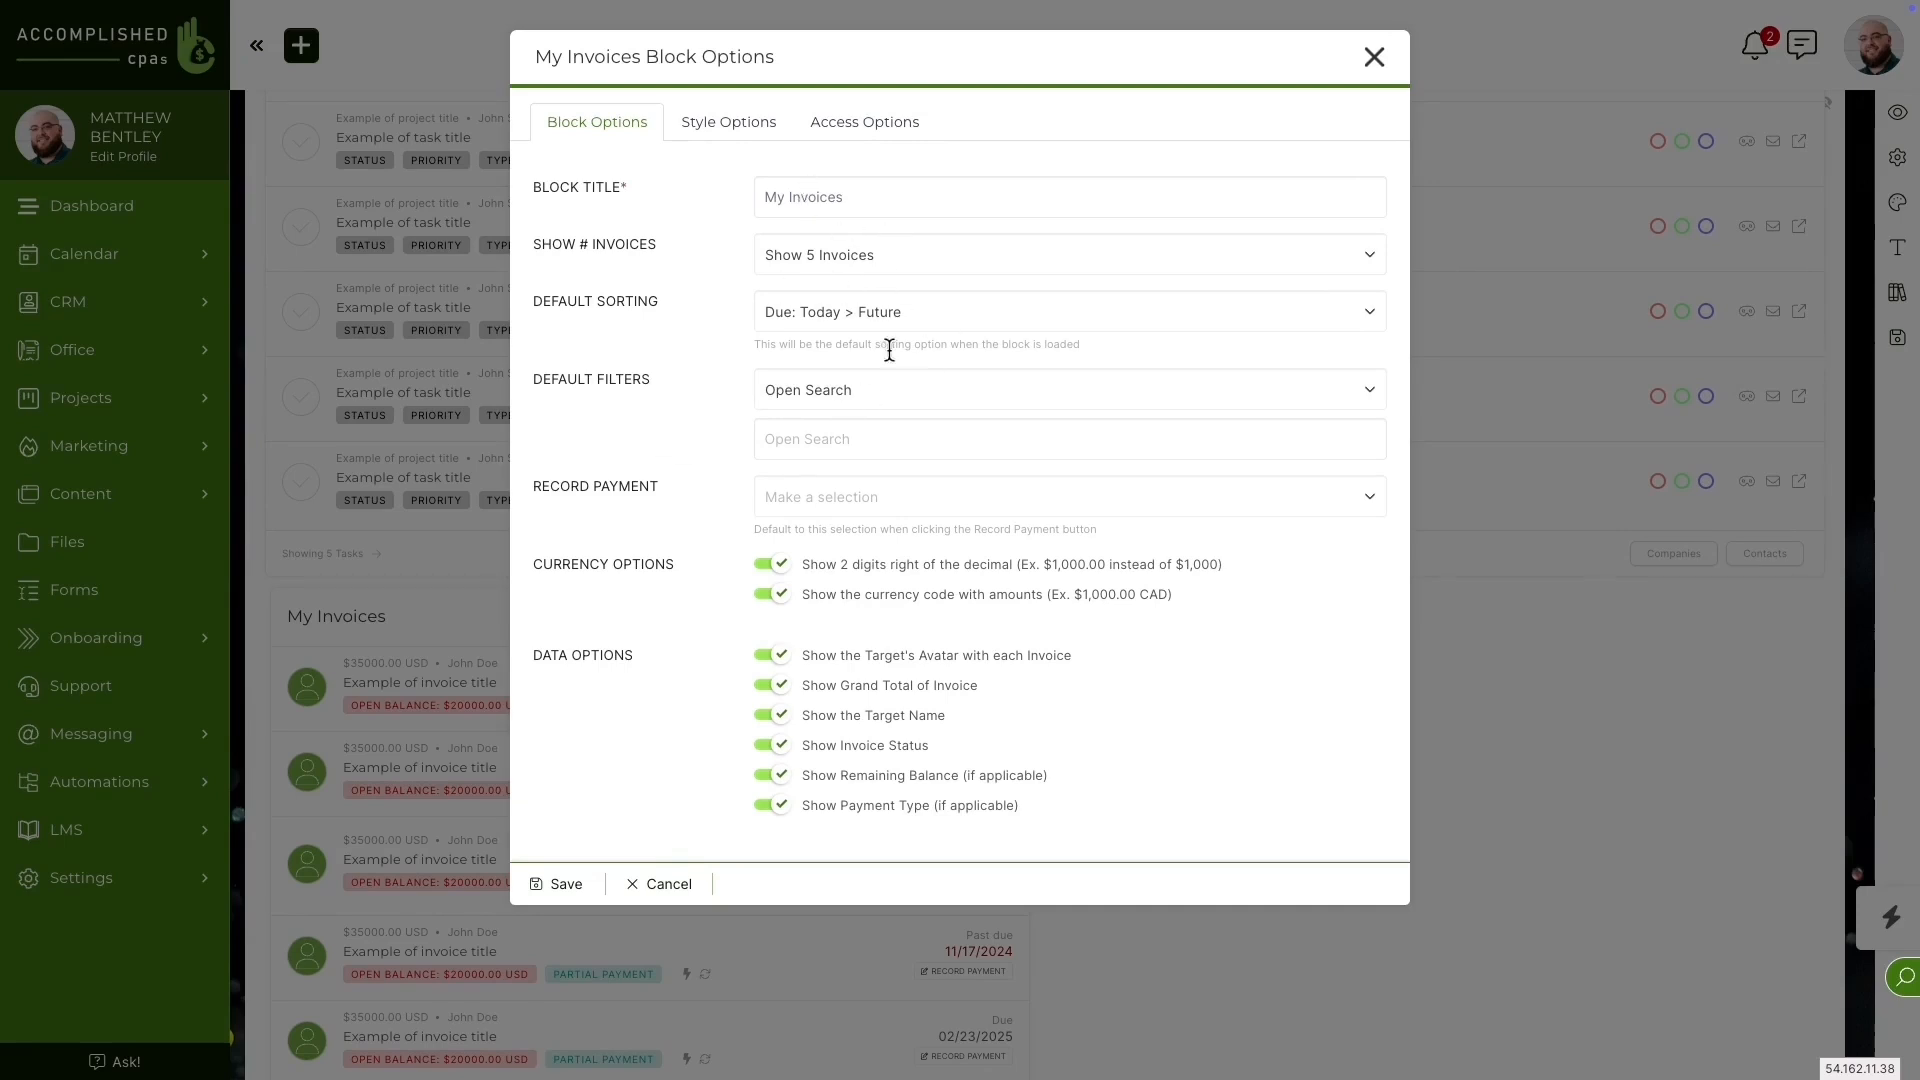
pyautogui.click(879, 390)
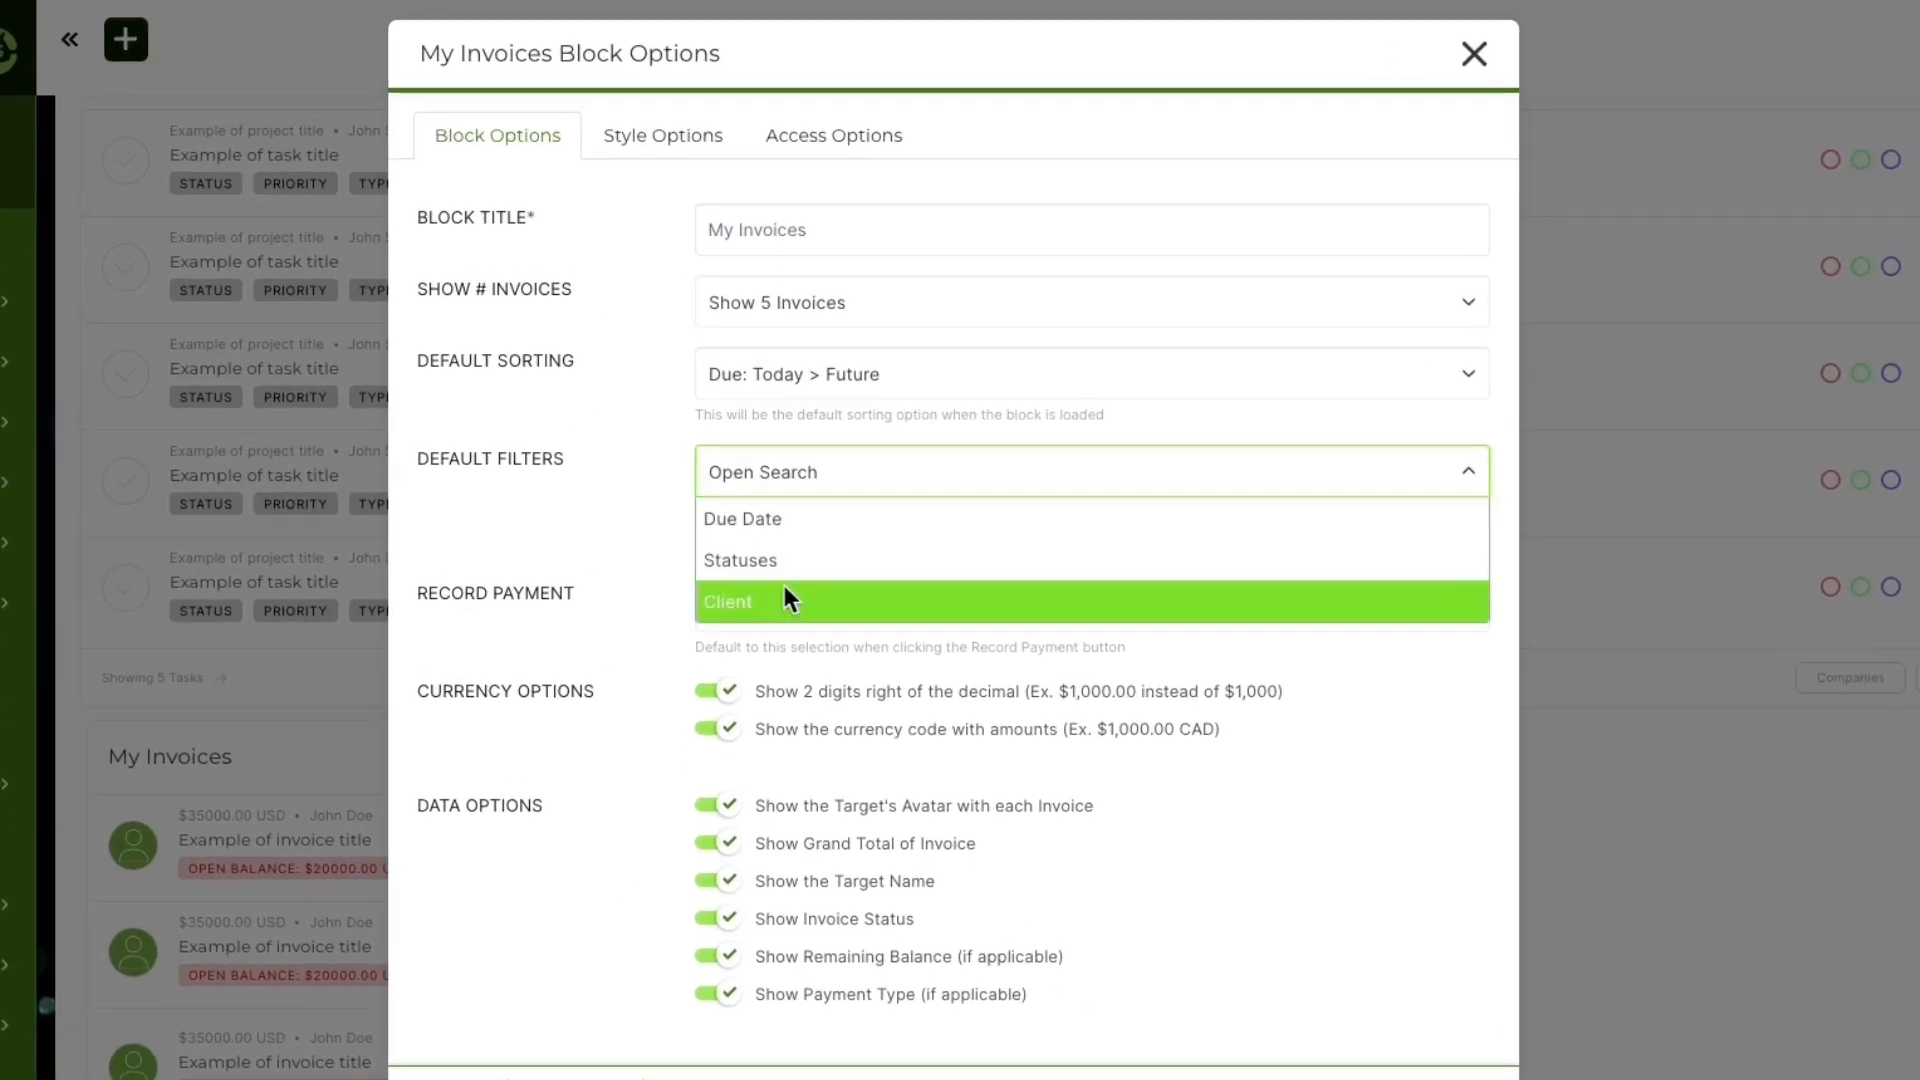
pyautogui.click(781, 394)
pyautogui.click(636, 371)
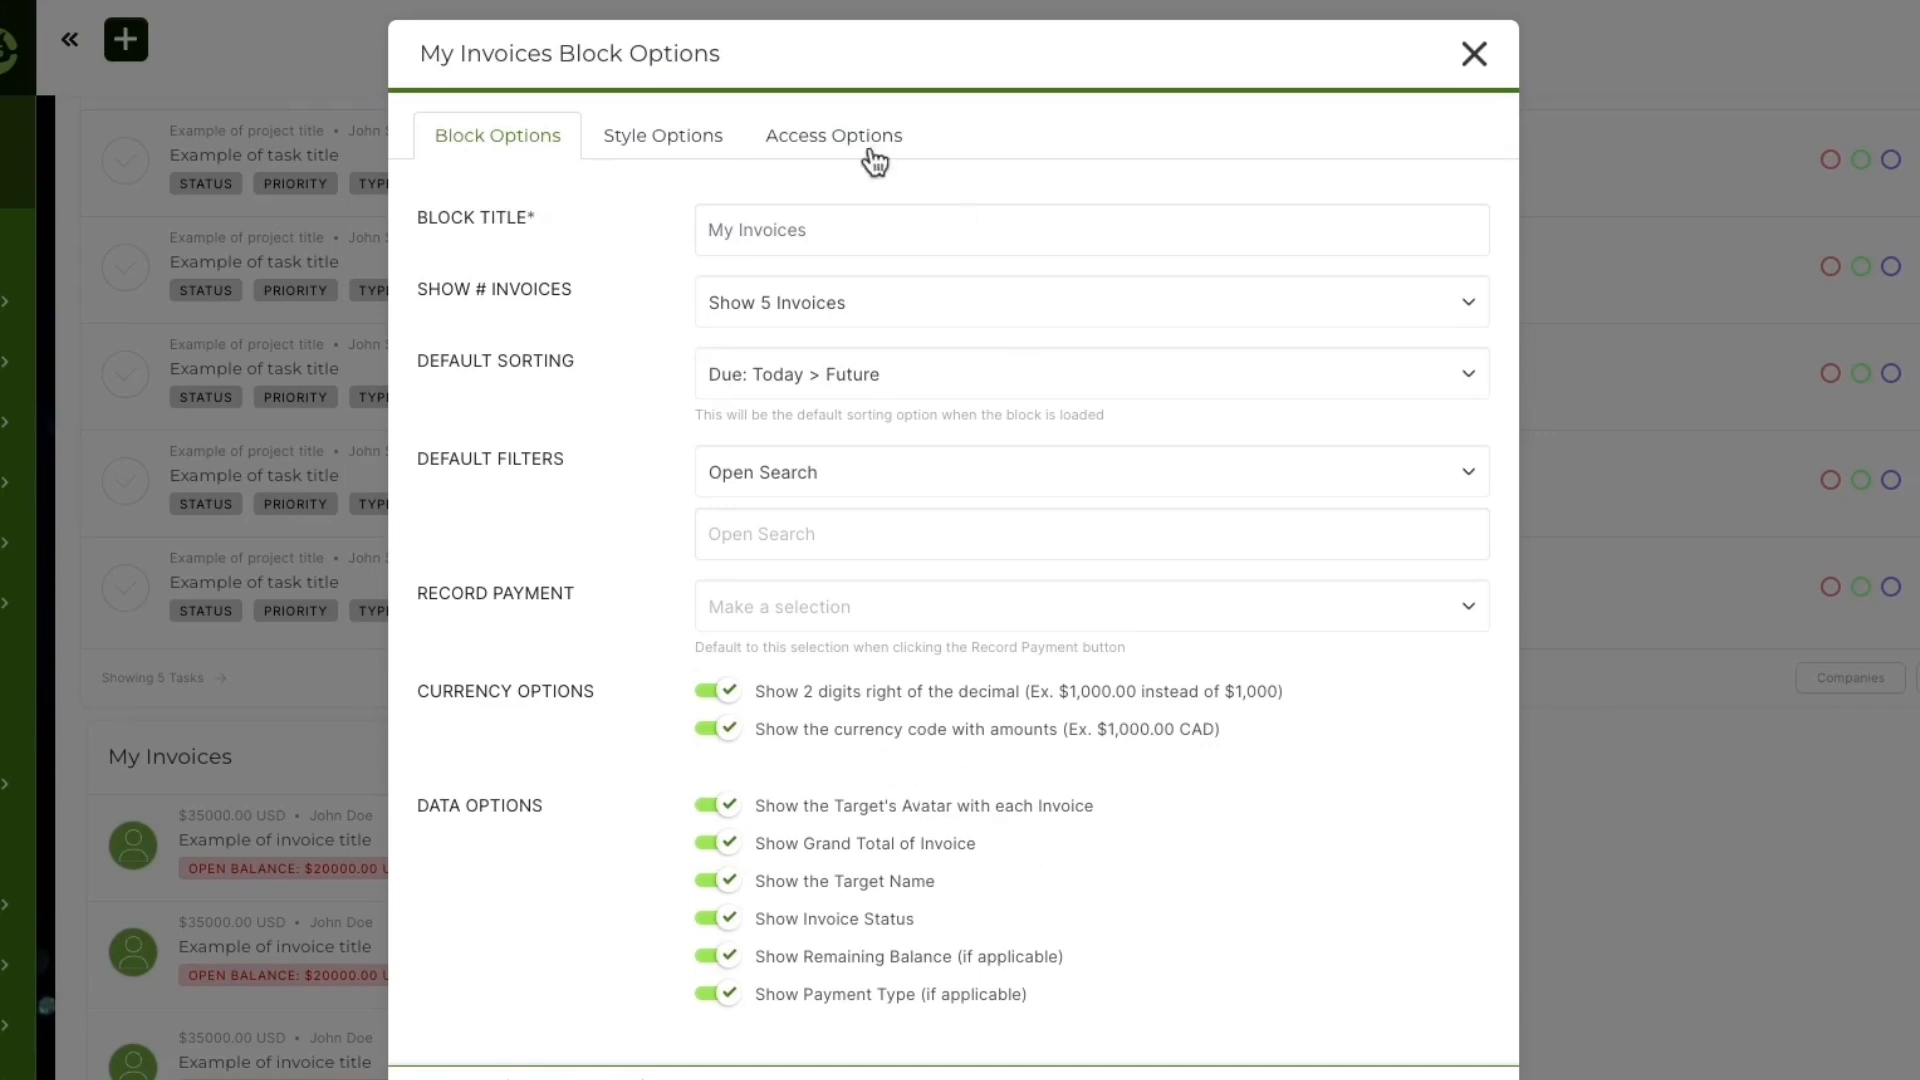
pyautogui.click(880, 140)
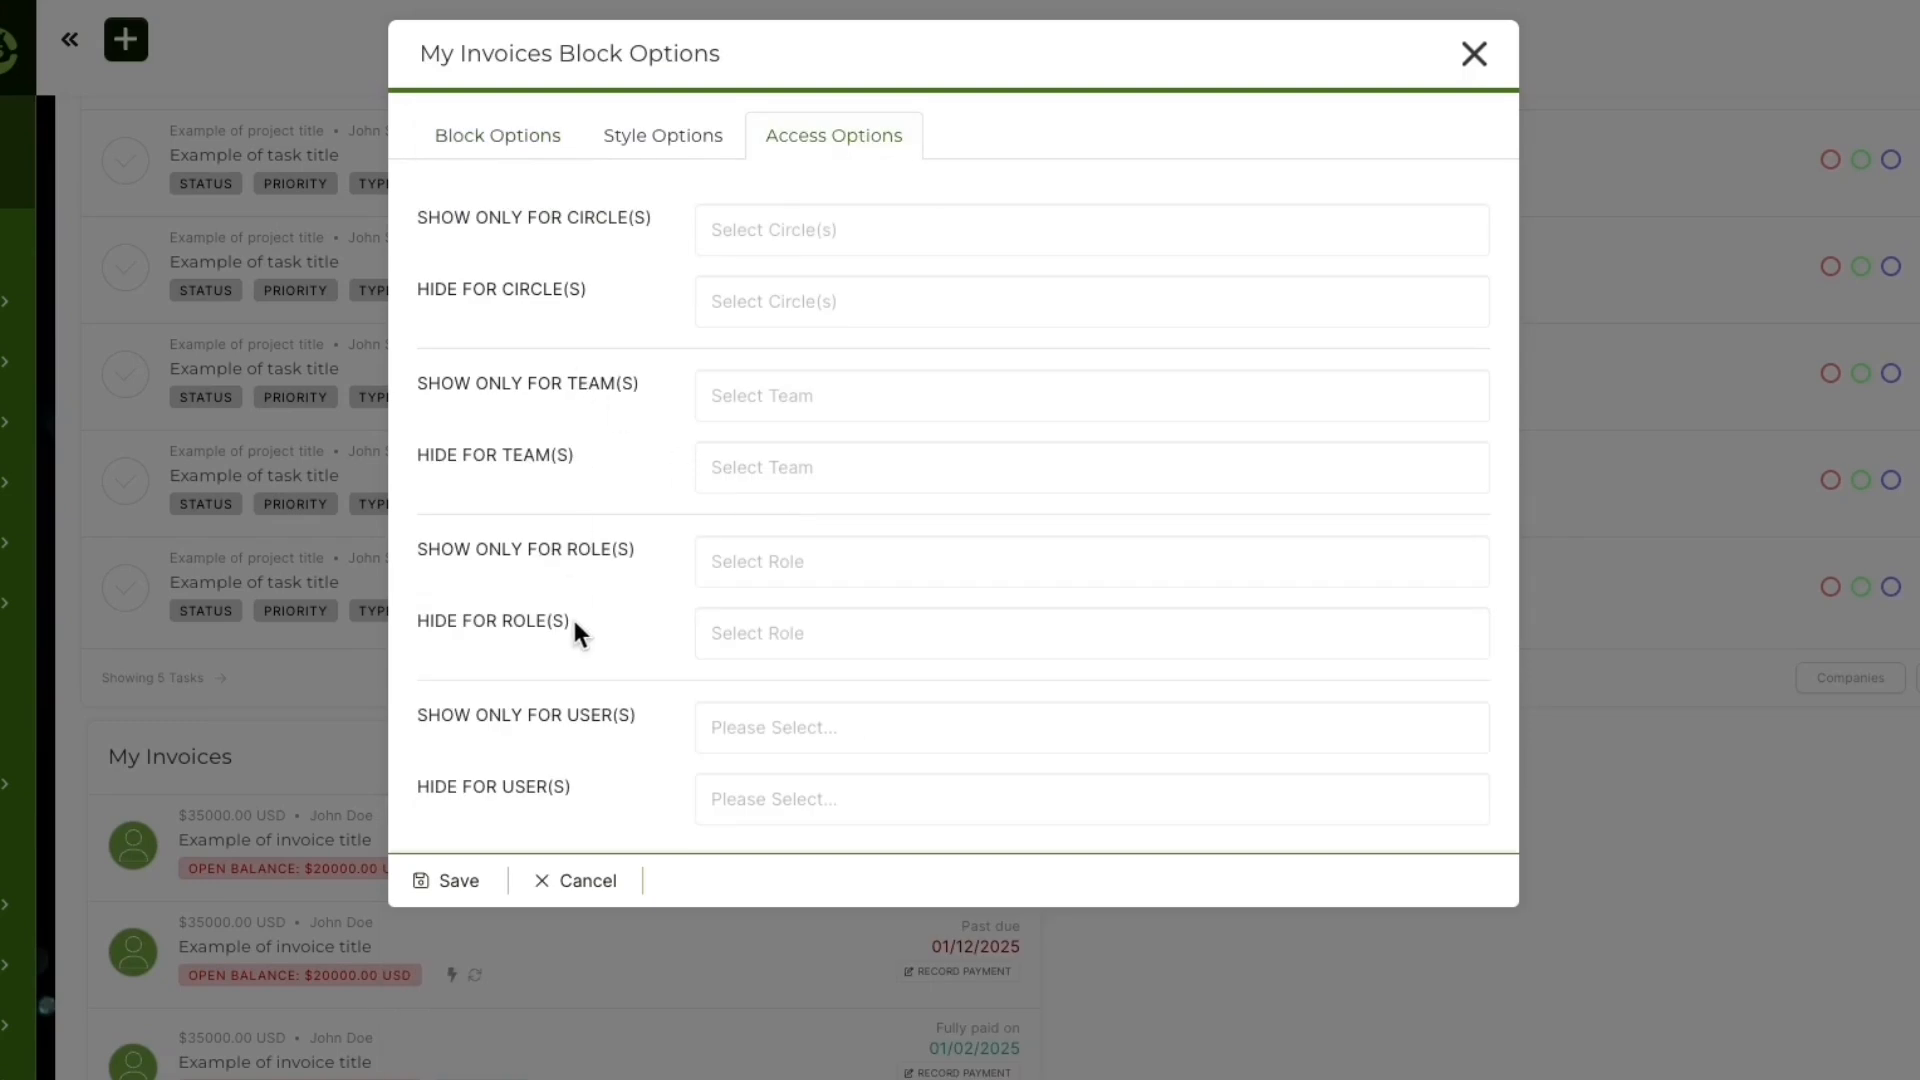
pyautogui.click(522, 145)
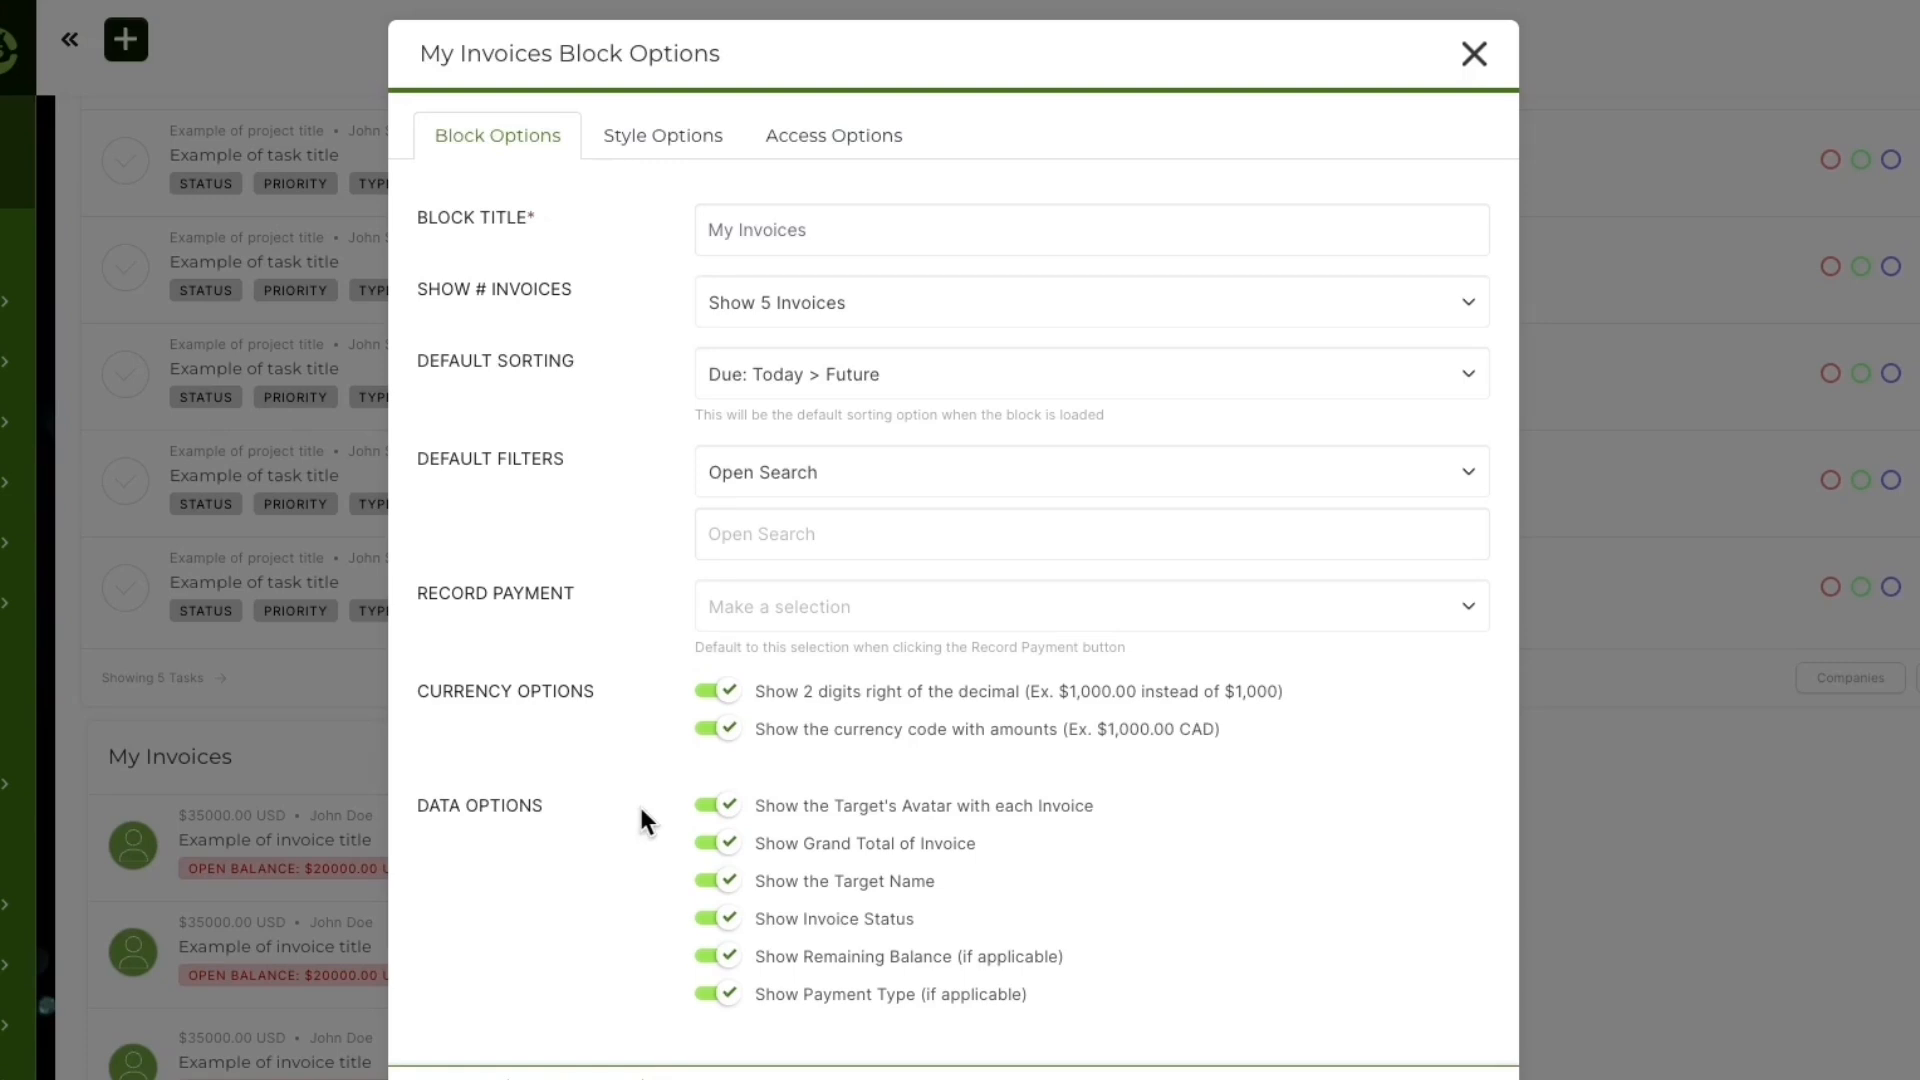
# Step: Set the My Invoices block's top margin to 25 and its left and right margins to 10, and save the block options
pyautogui.click(700, 135)
pyautogui.doubleClick(676, 231)
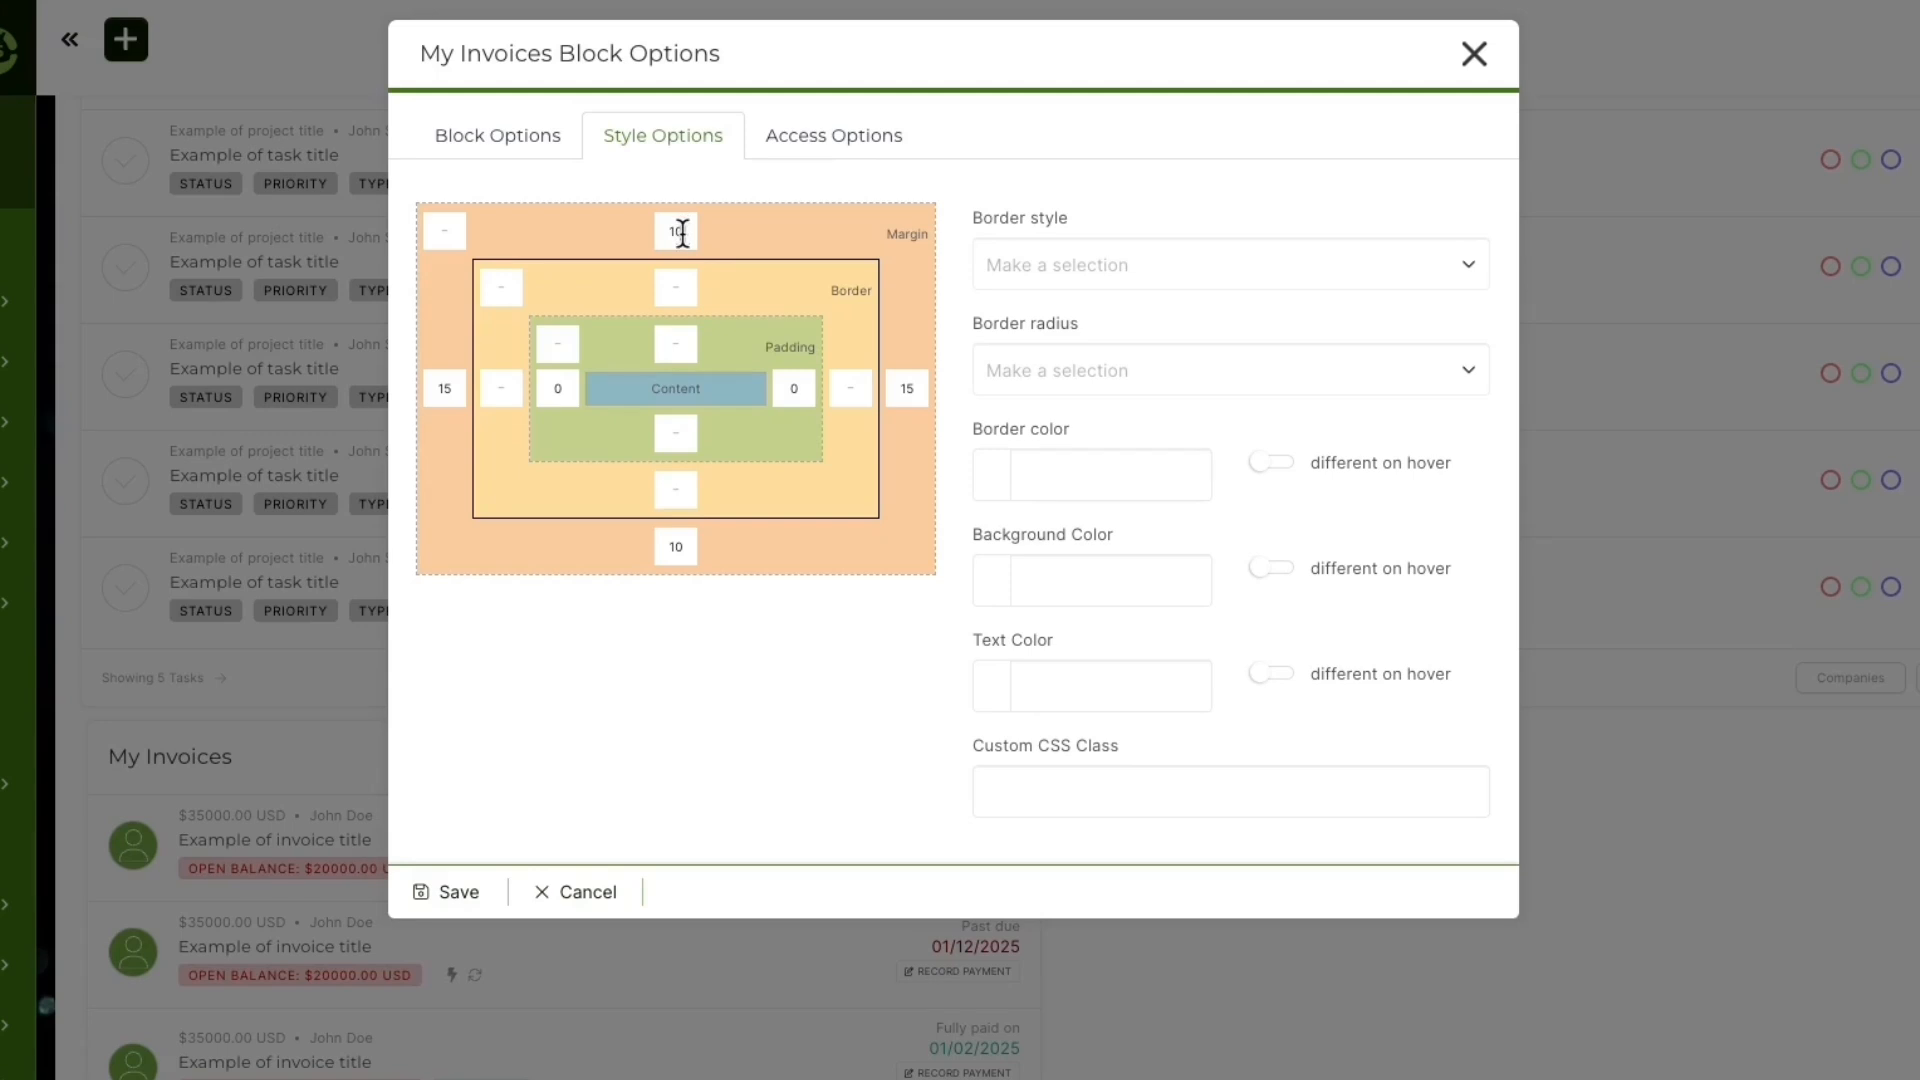
pyautogui.write('25')
pyautogui.doubleClick(450, 388)
pyautogui.write('10')
pyautogui.doubleClick(918, 388)
pyautogui.write('10')
pyautogui.click(444, 897)
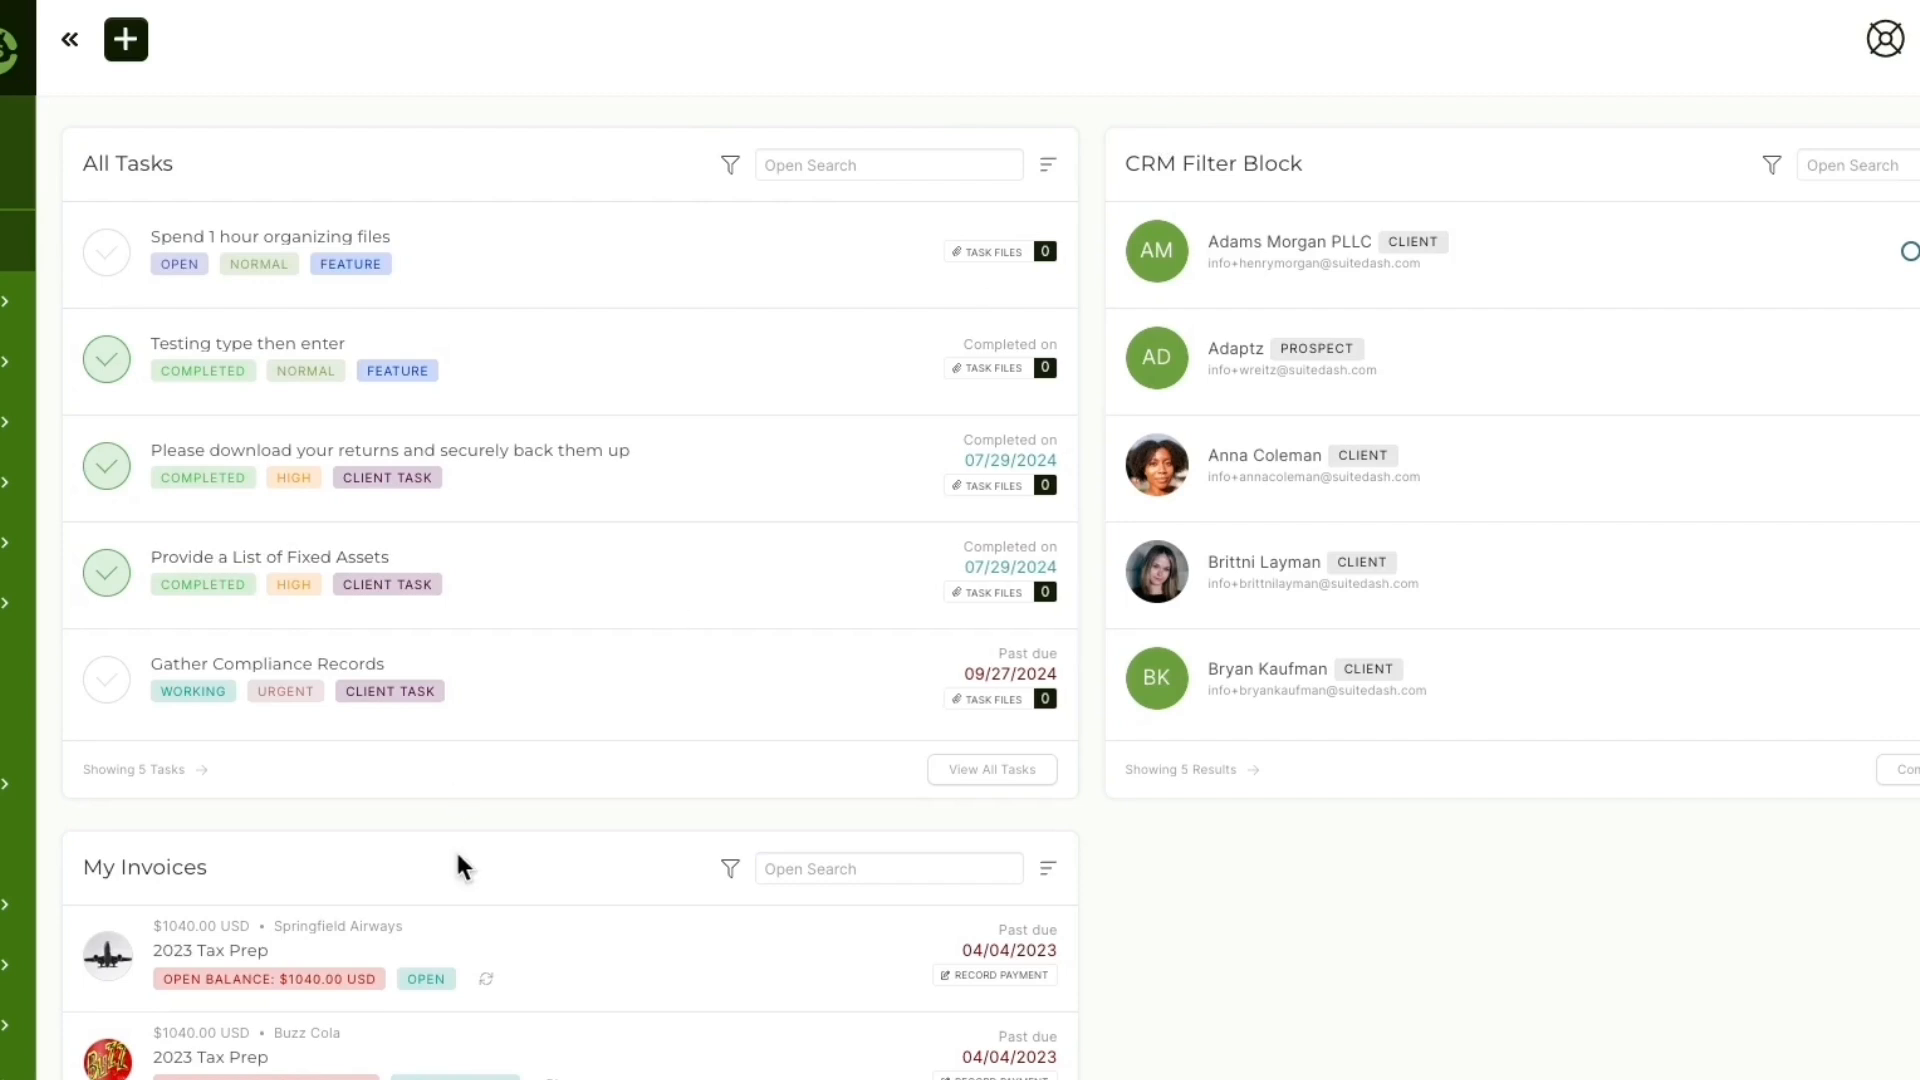
# Step: View the Springfield Airways 2023 Tax Prep invoice from the live dashboard's My Invoices block and close it
pyautogui.scroll(-2, 422, 868)
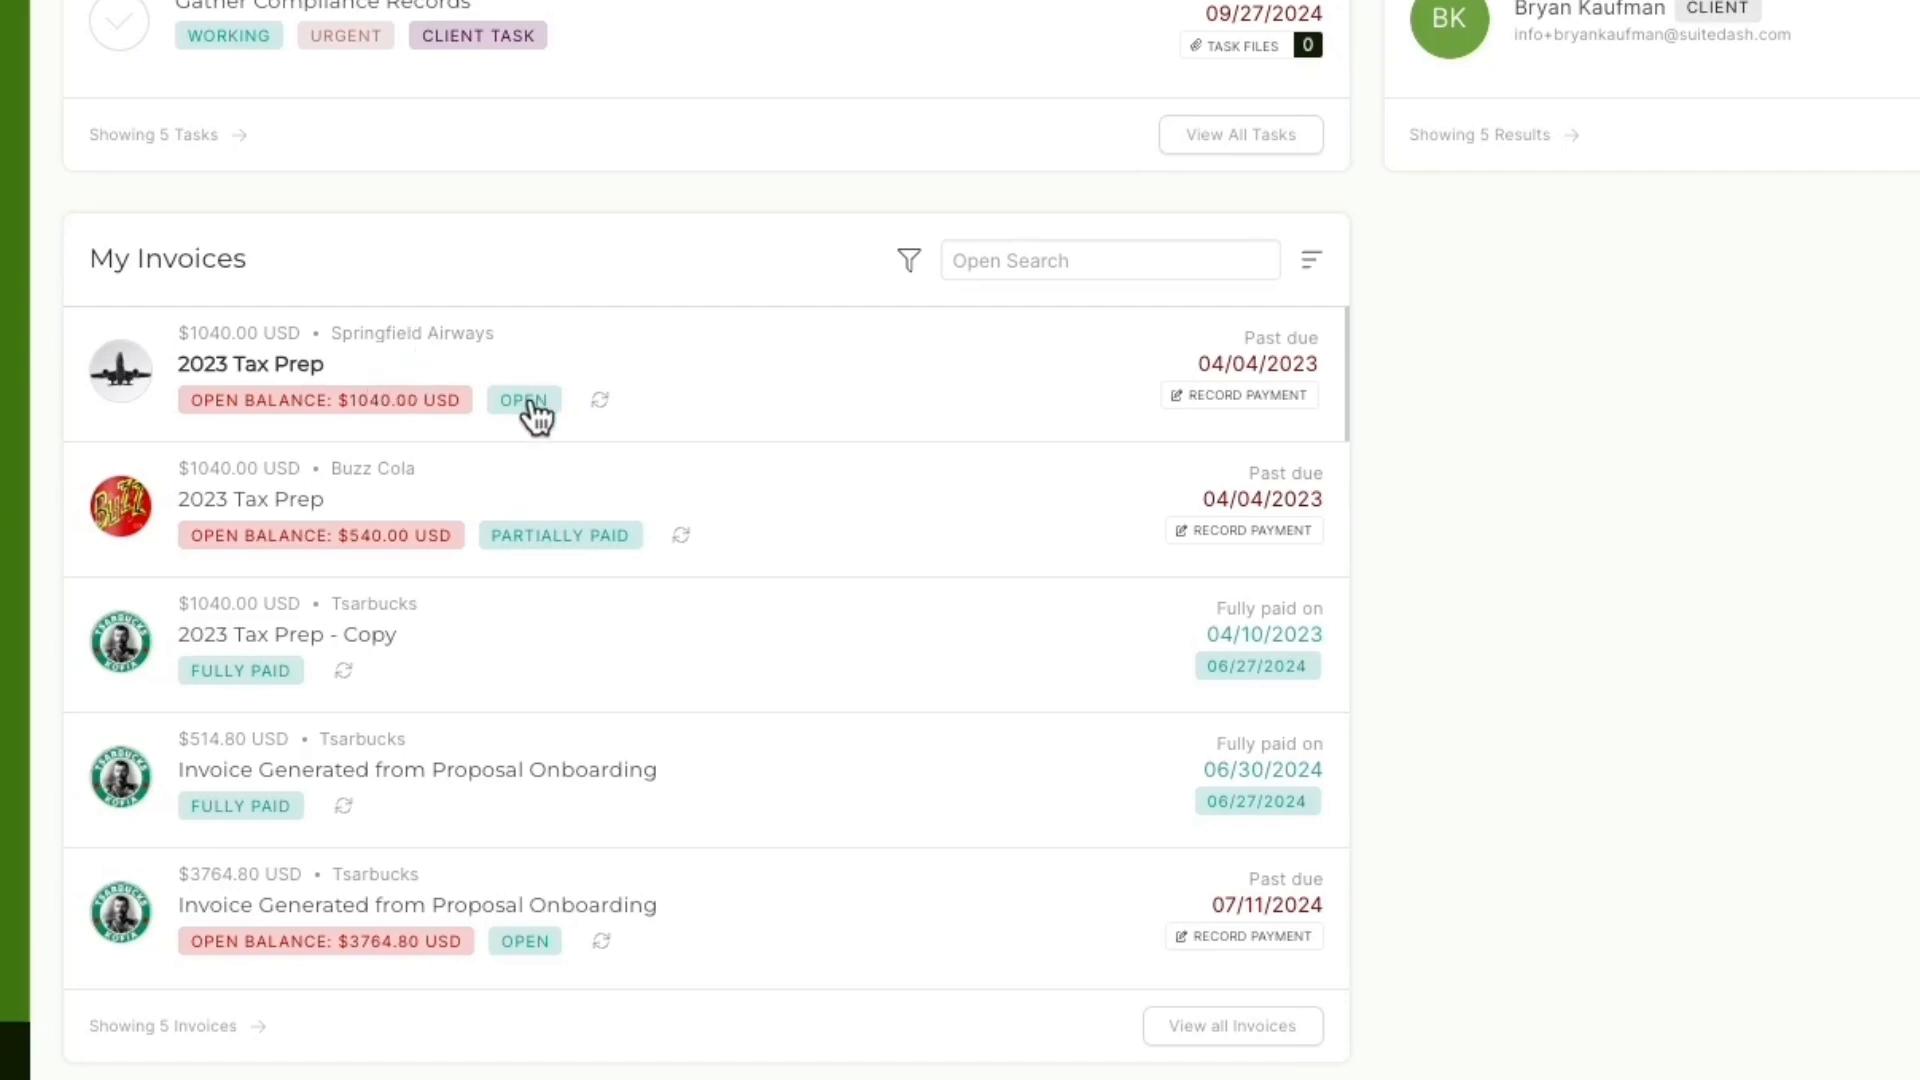
pyautogui.click(797, 372)
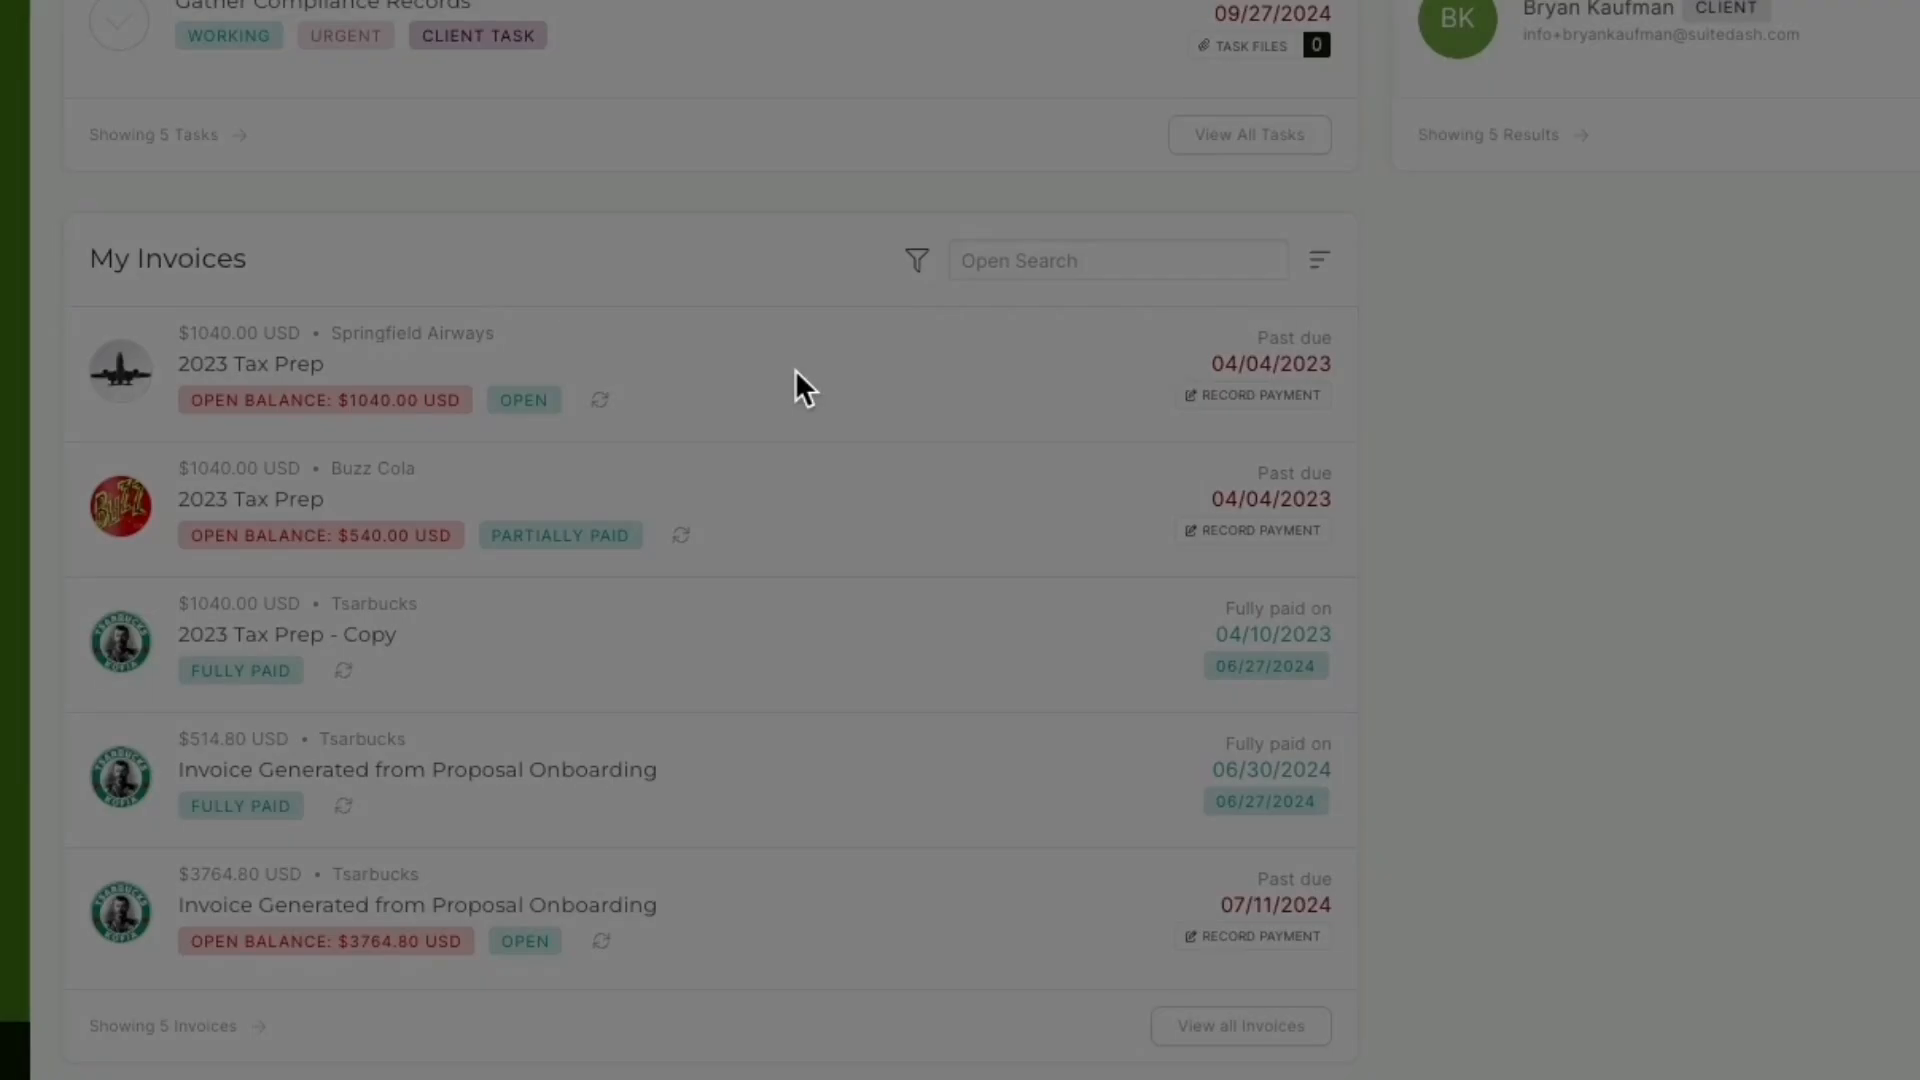
pyautogui.scroll(-2, 1106, 52)
pyautogui.scroll(-2, 1106, 60)
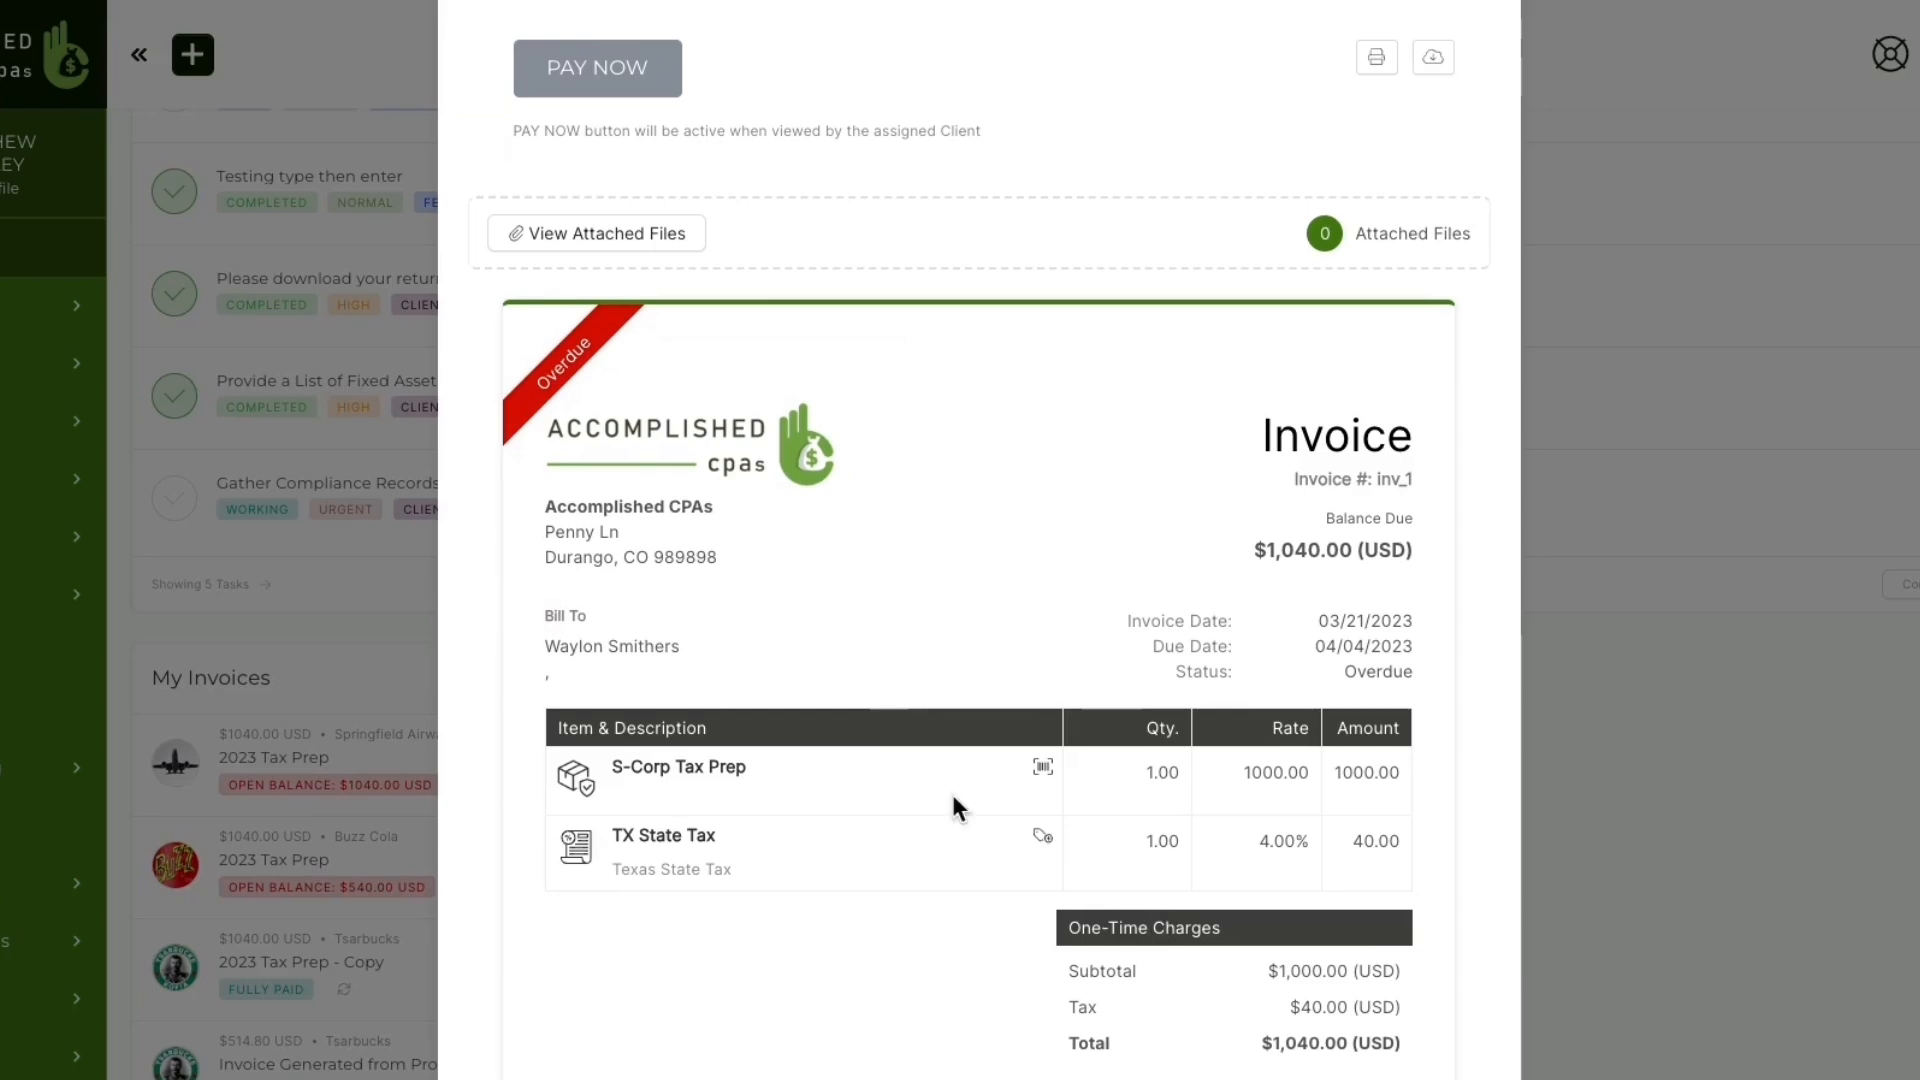
pyautogui.scroll(3, 952, 794)
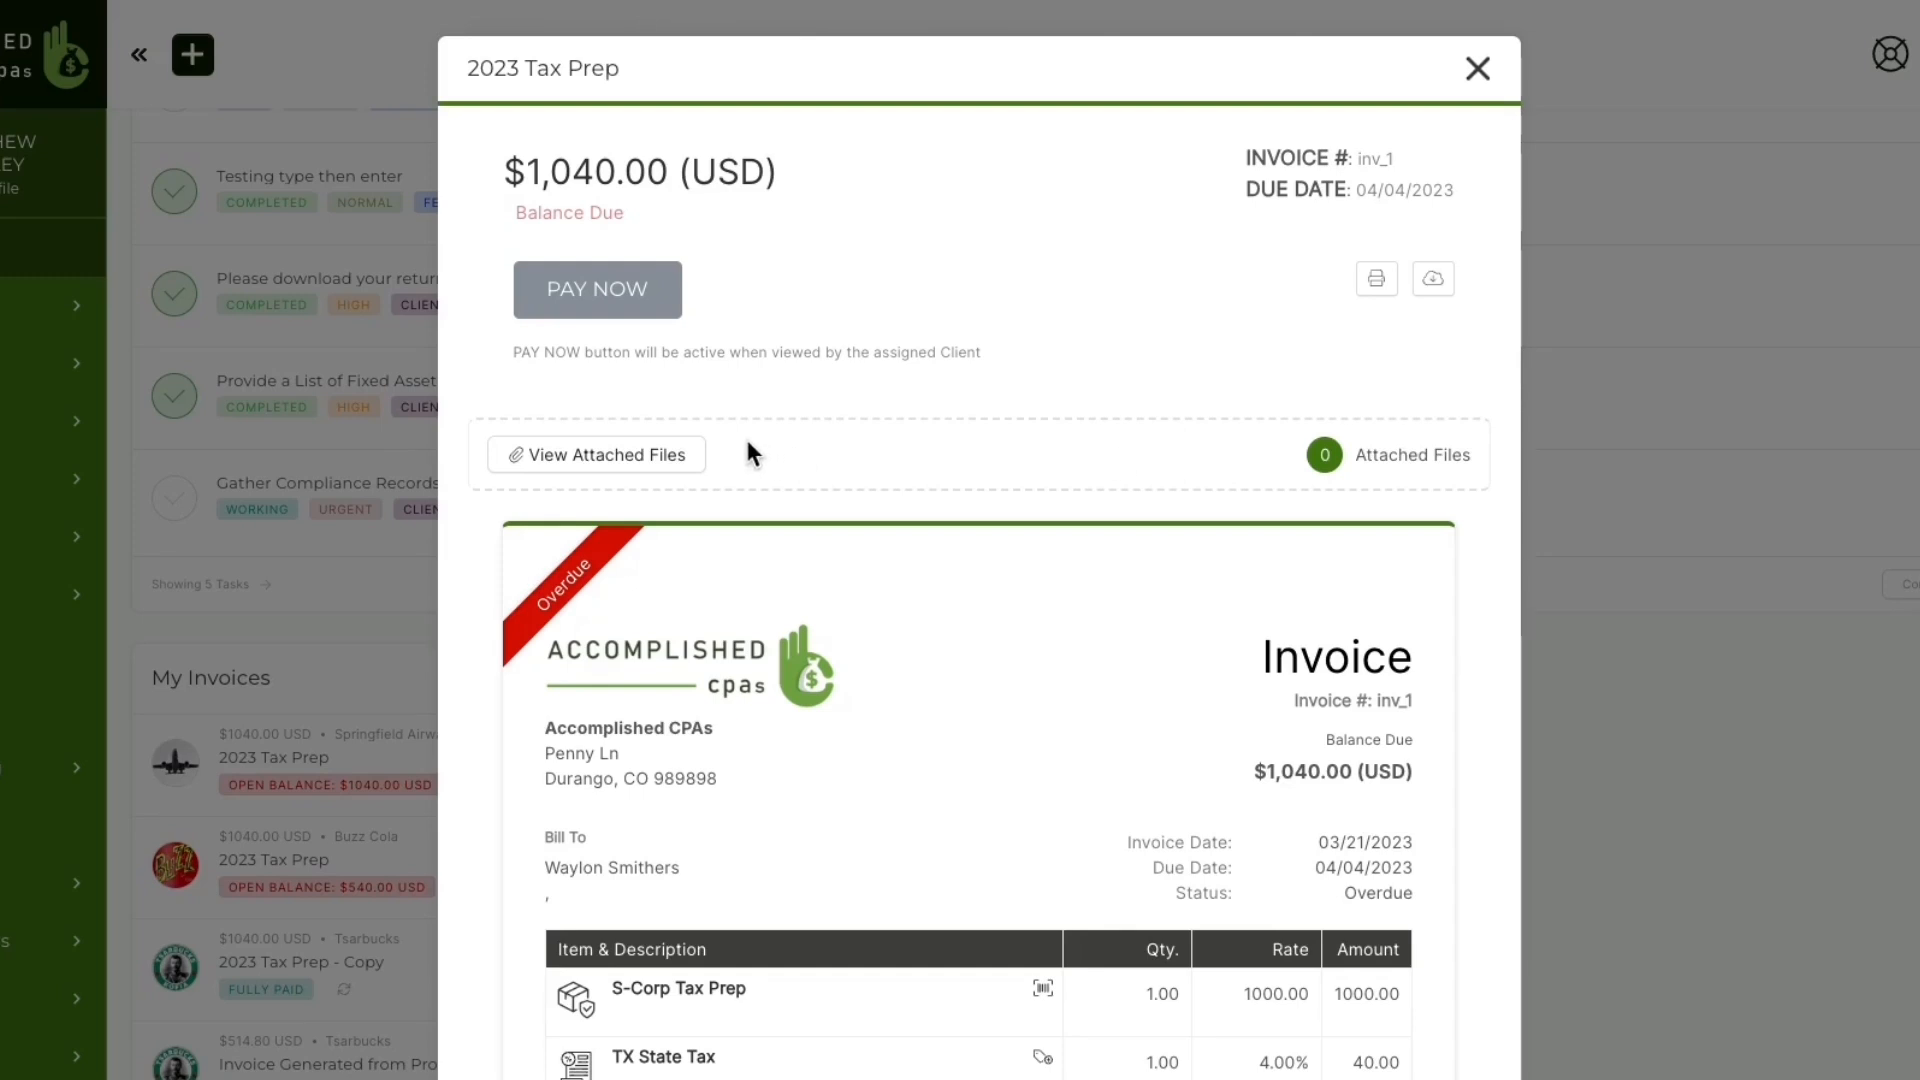
pyautogui.click(1477, 69)
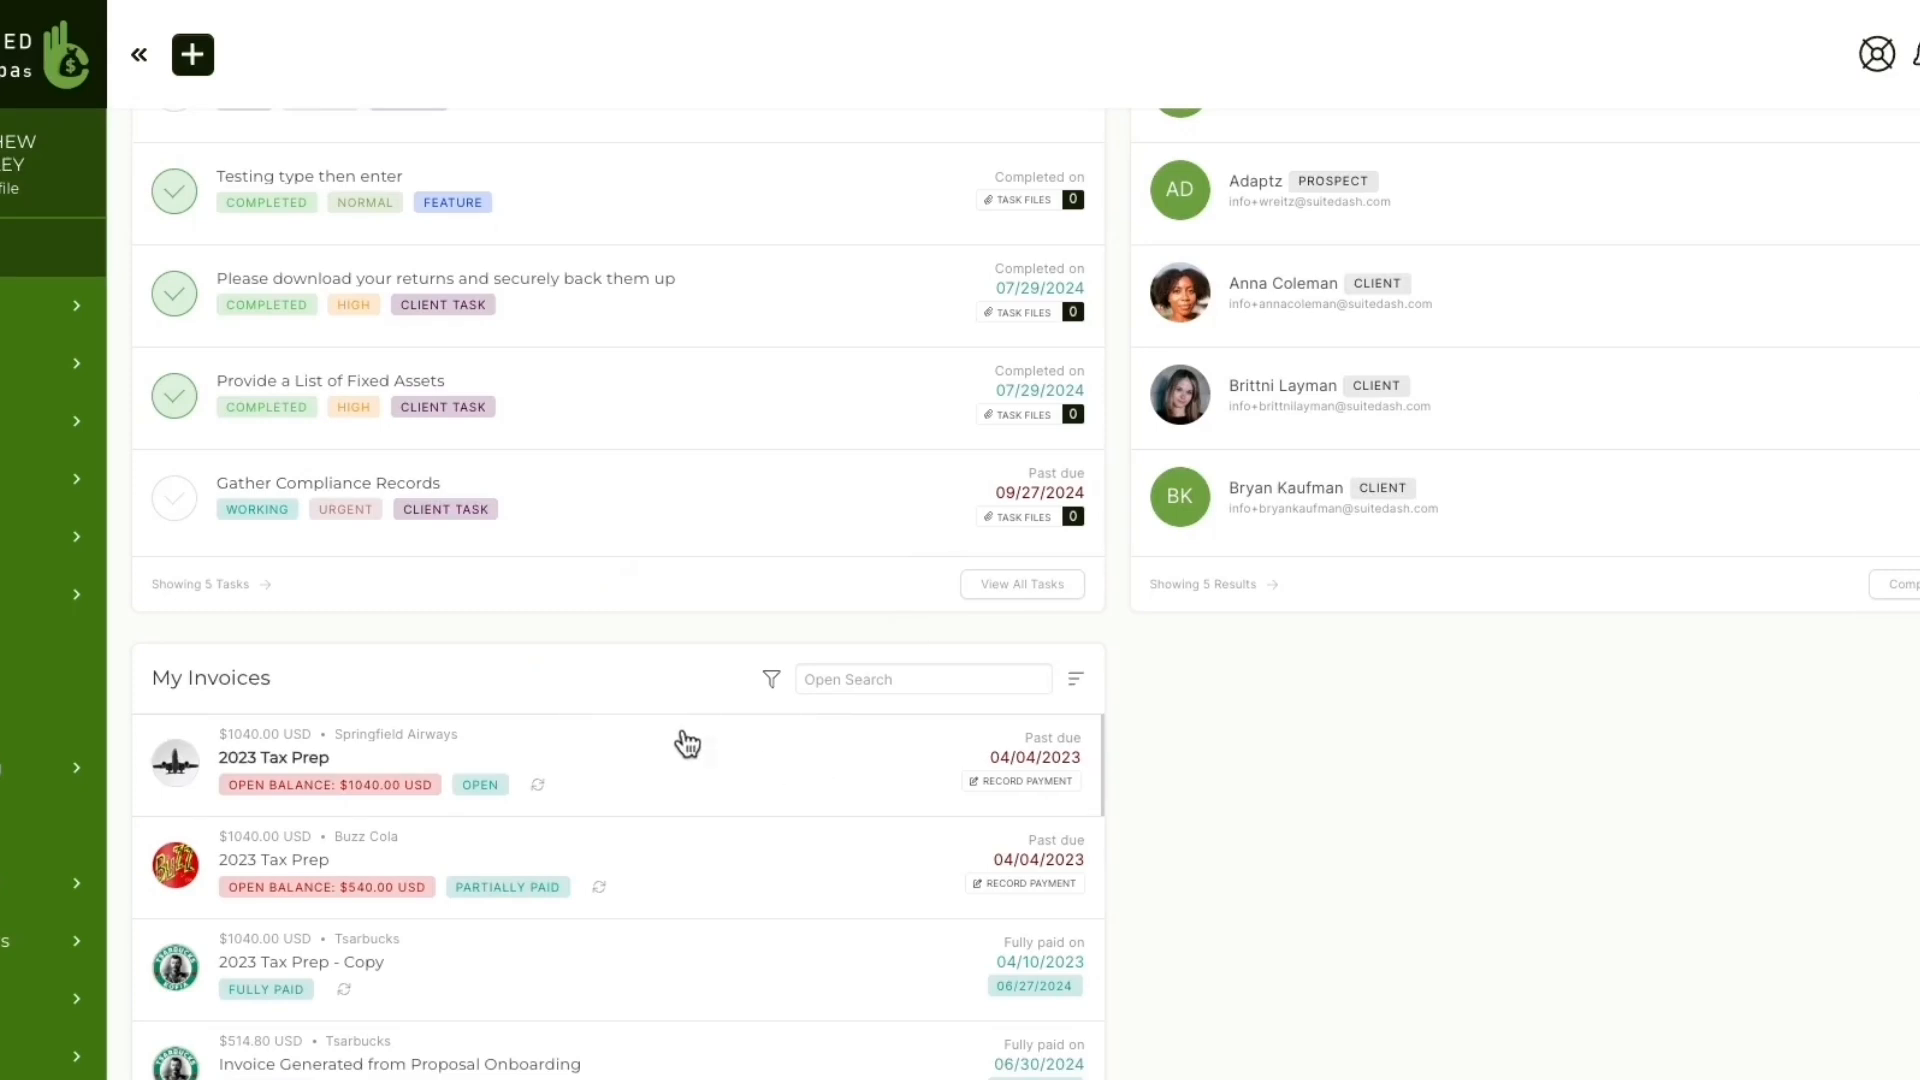
# Step: Review the payment types and record a 1040.00 check payment dated 02/23/2025 for the Springfield Airways 2023 Tax Prep invoice
pyautogui.click(1024, 789)
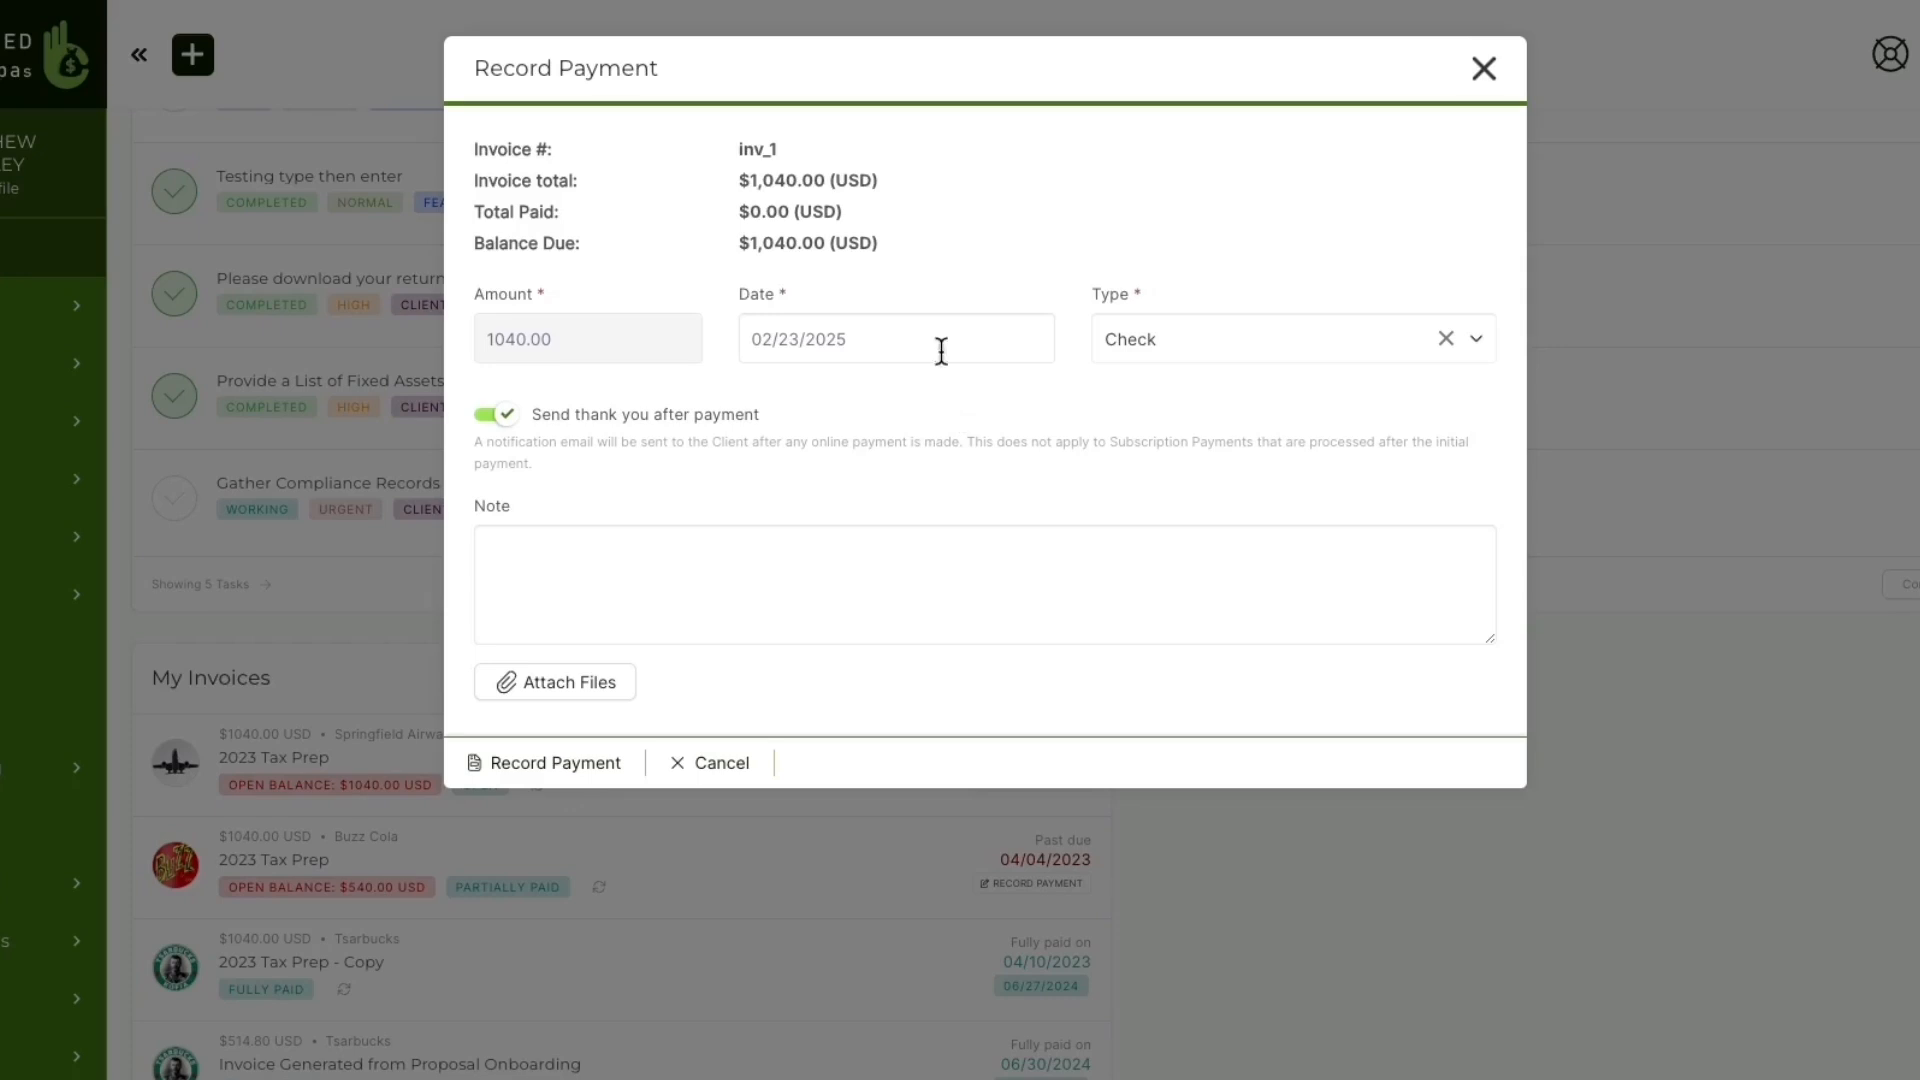
pyautogui.click(1483, 69)
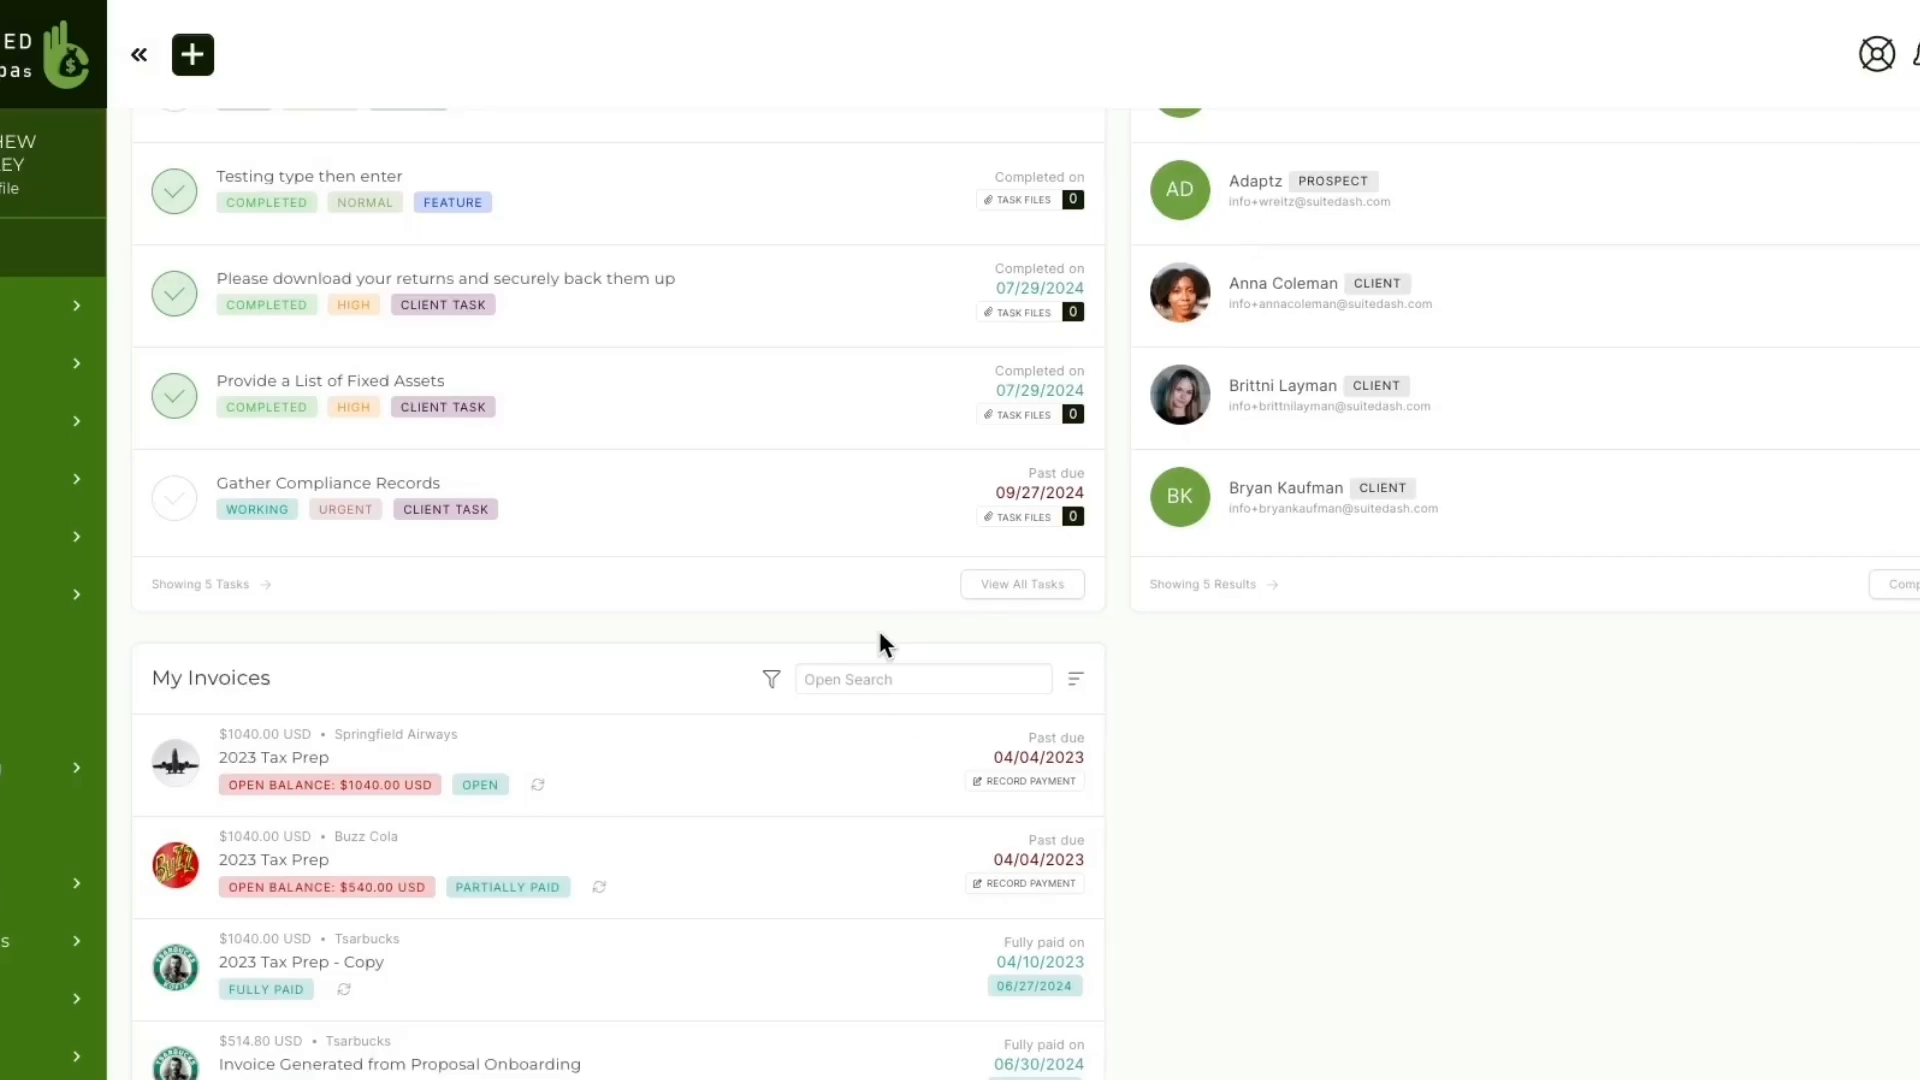
pyautogui.click(998, 782)
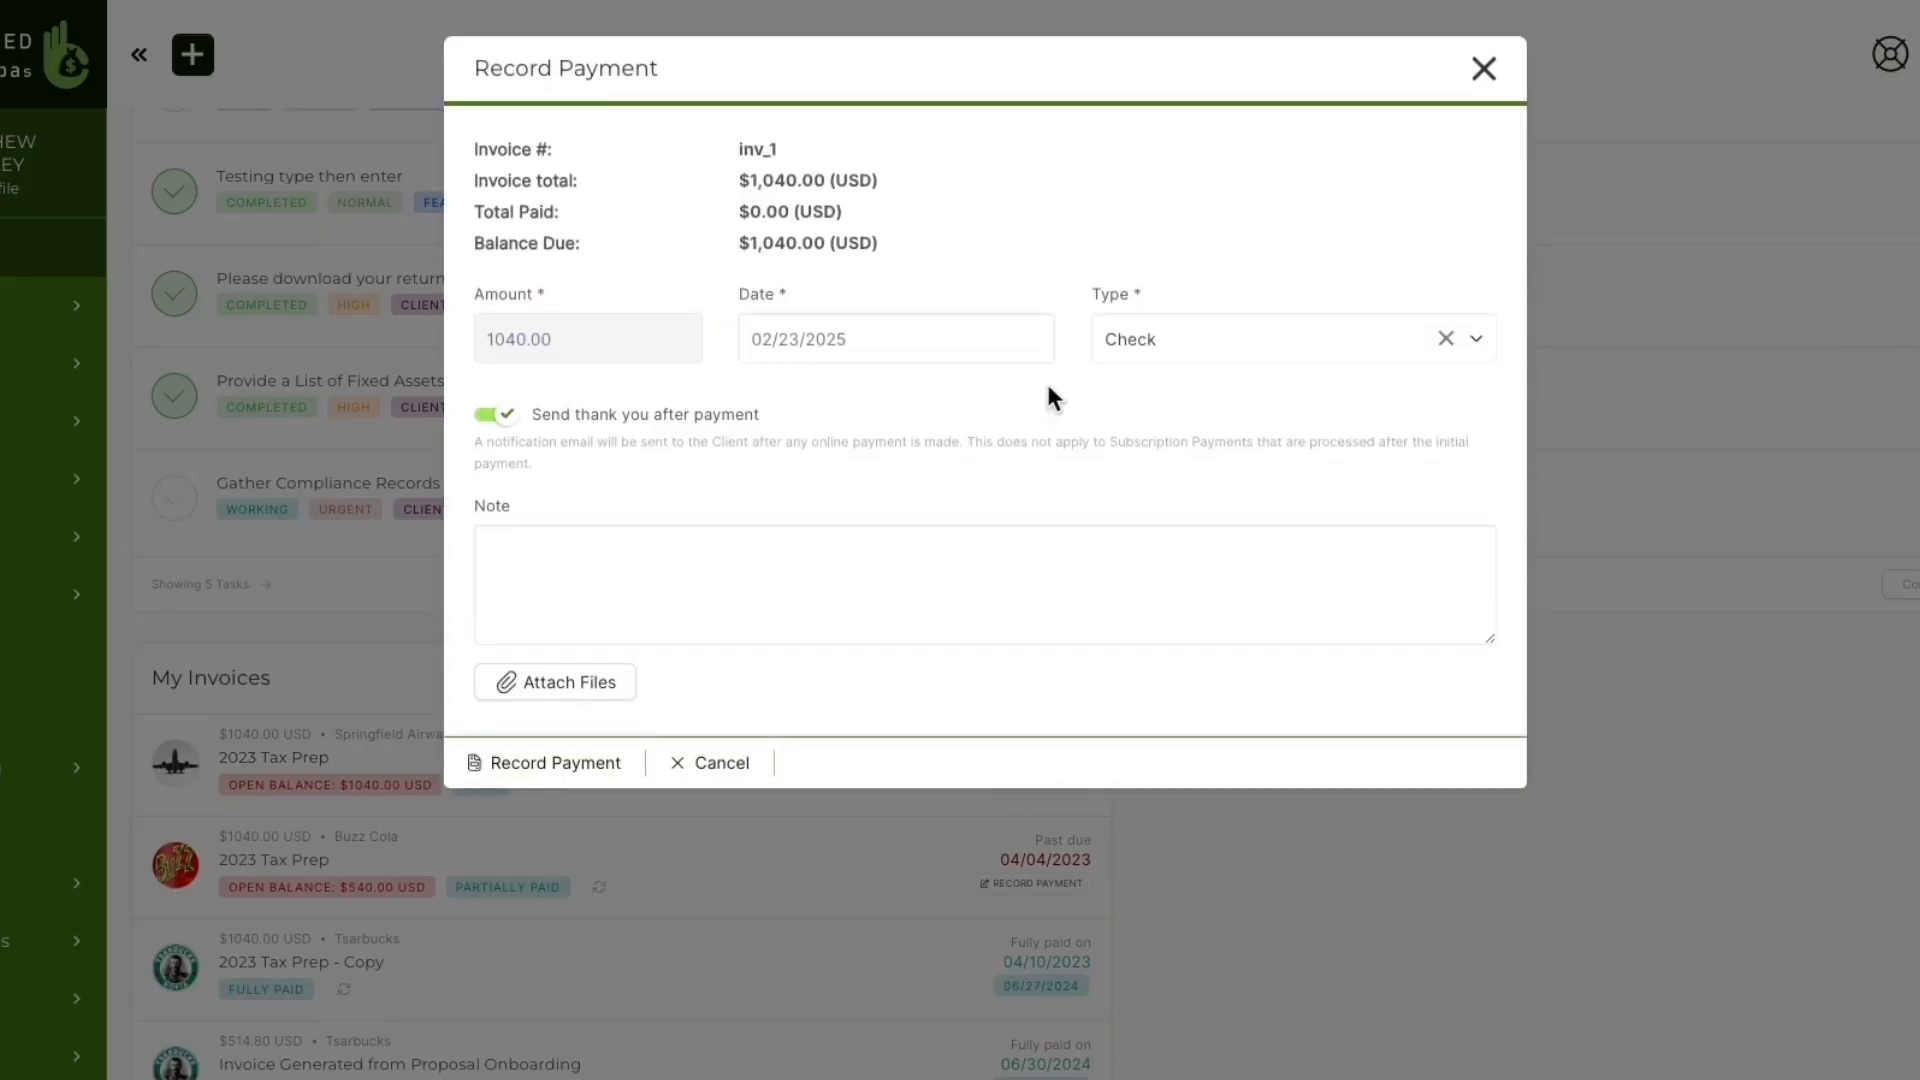
pyautogui.click(1167, 371)
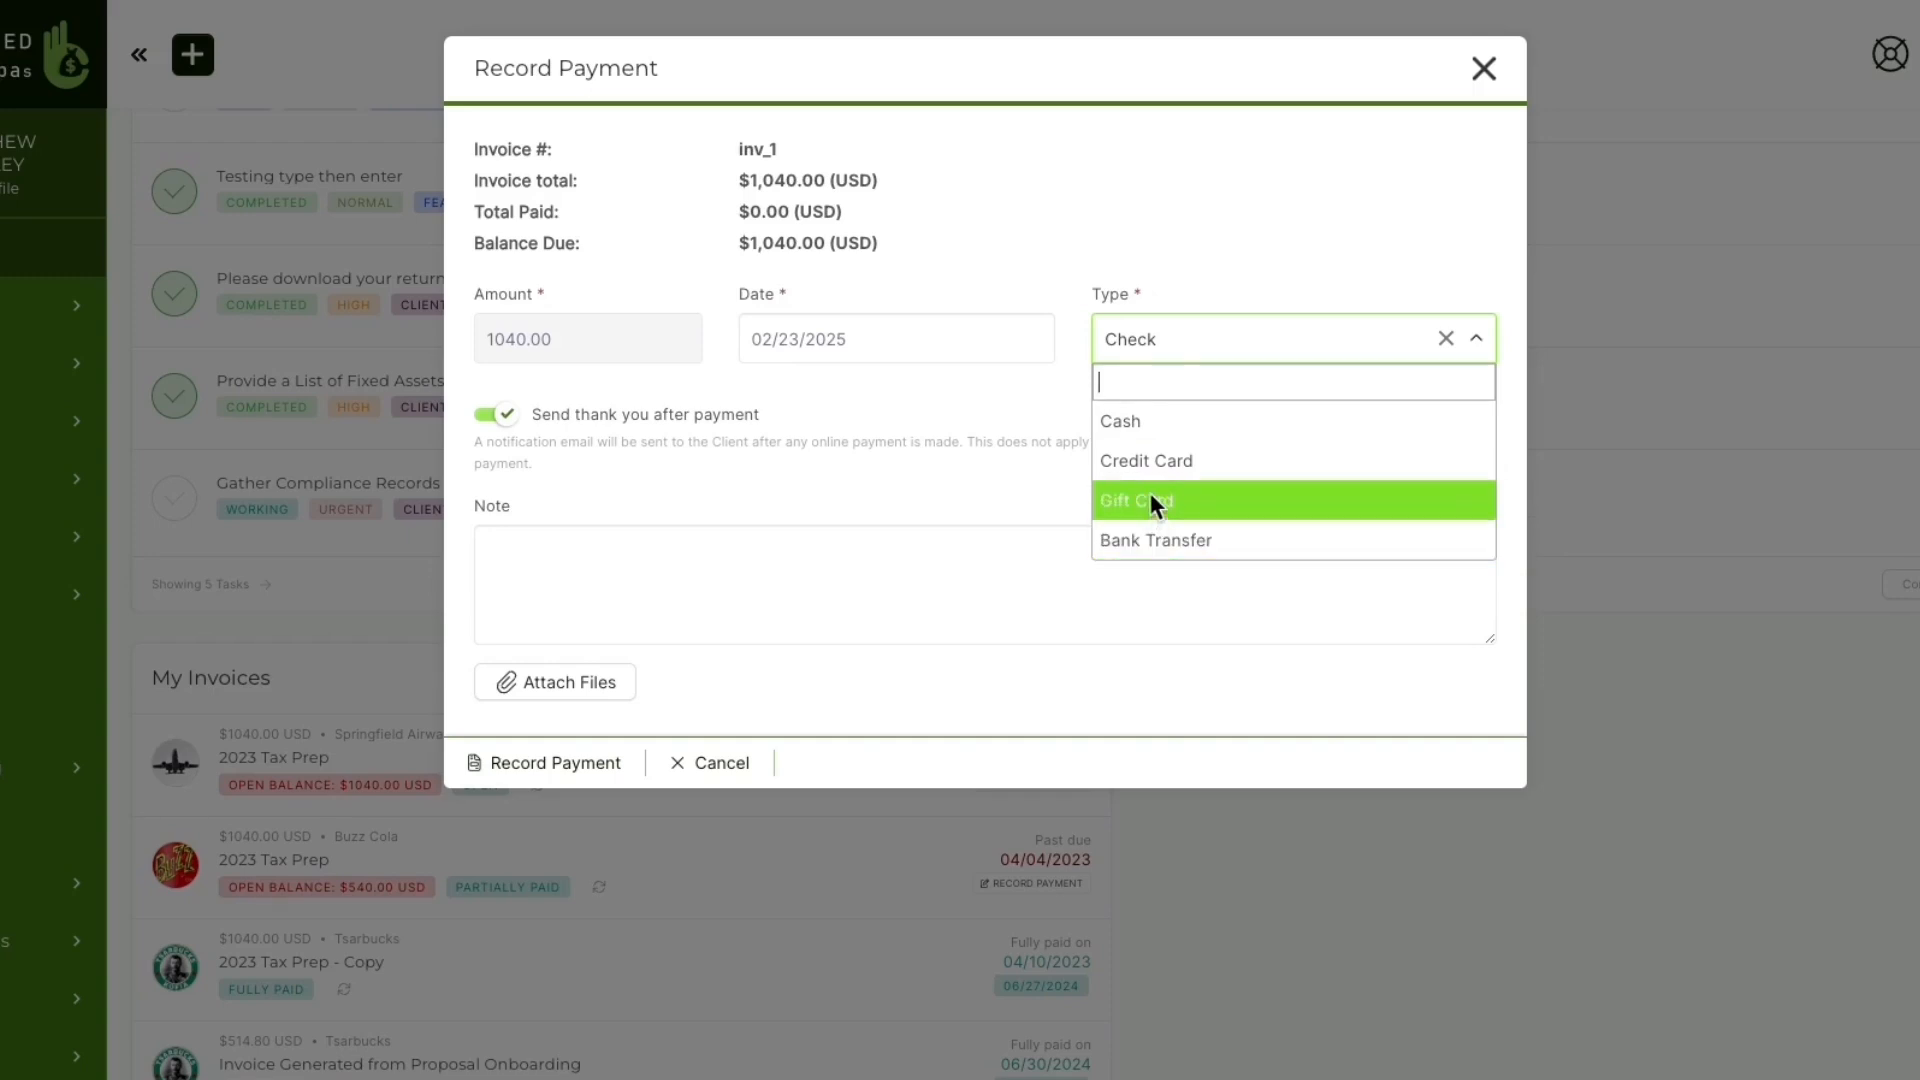
pyautogui.click(1066, 276)
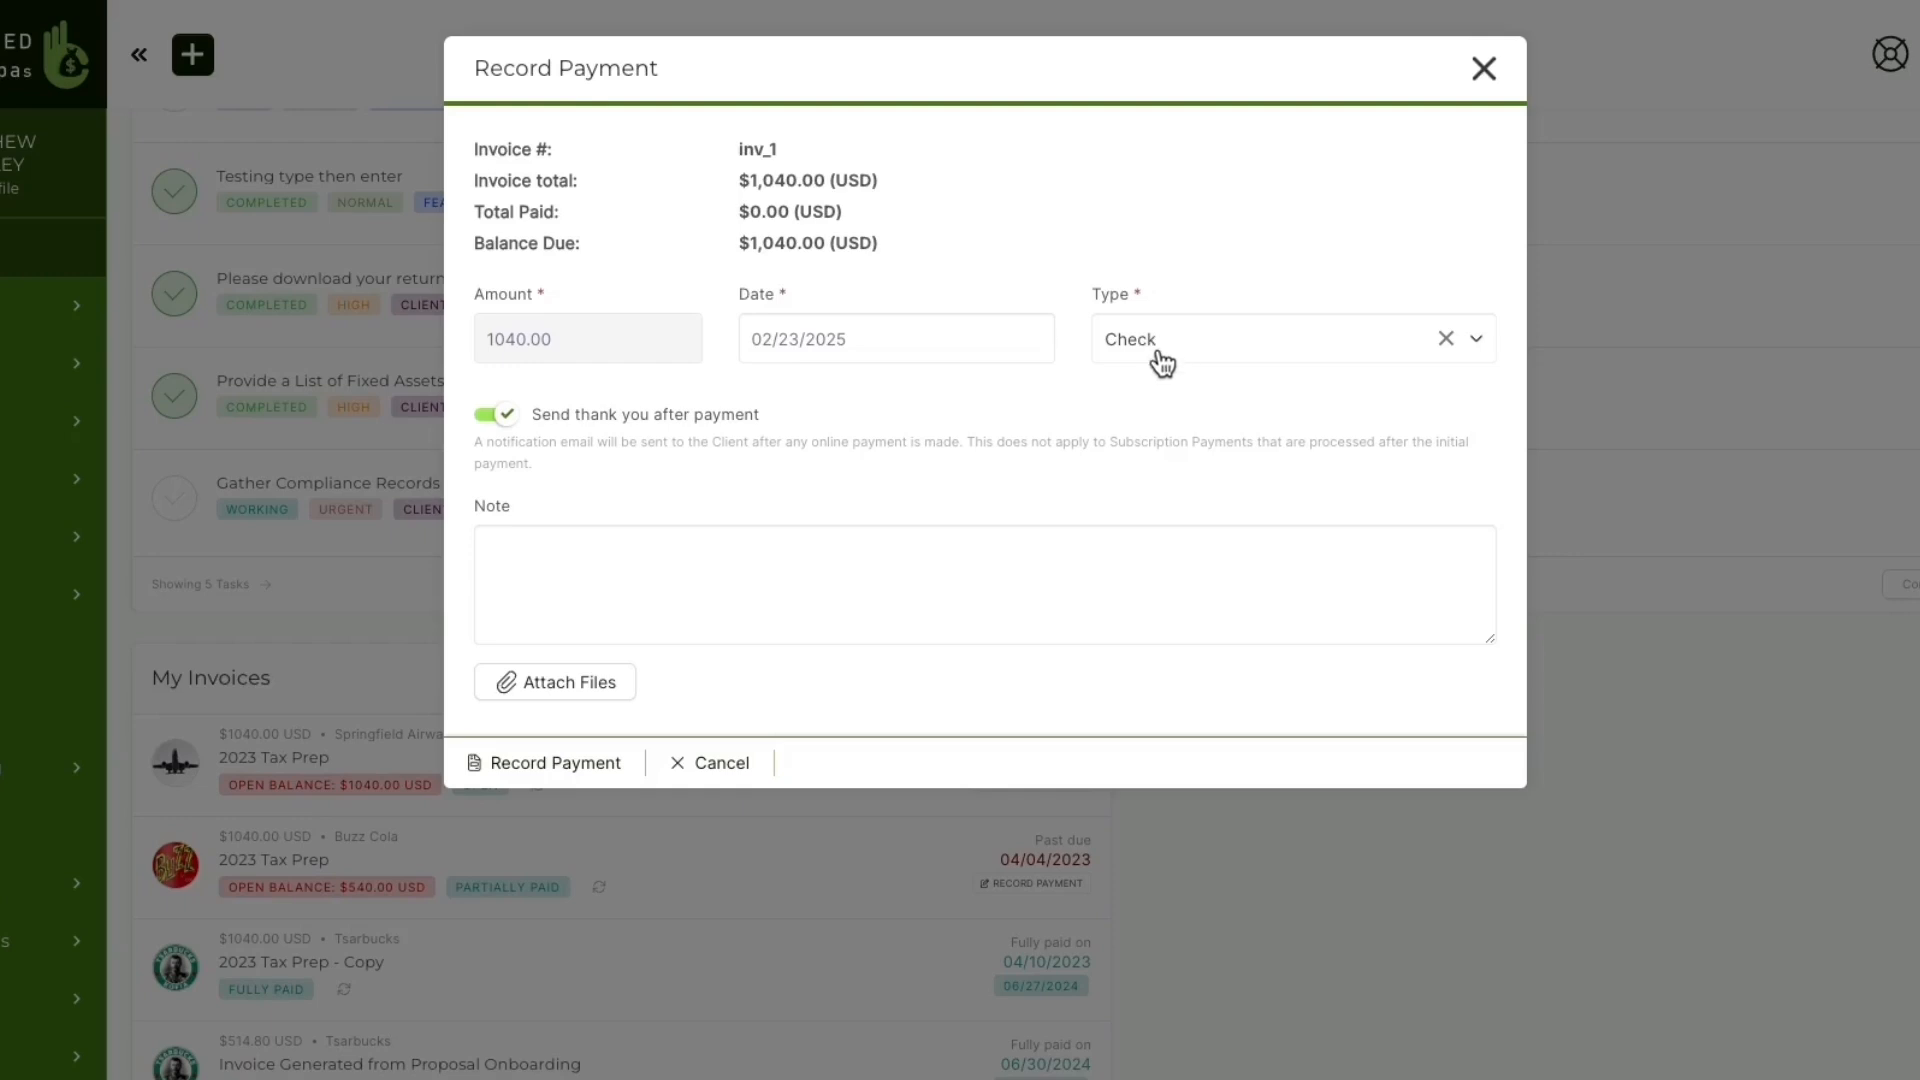
pyautogui.click(657, 418)
pyautogui.click(588, 772)
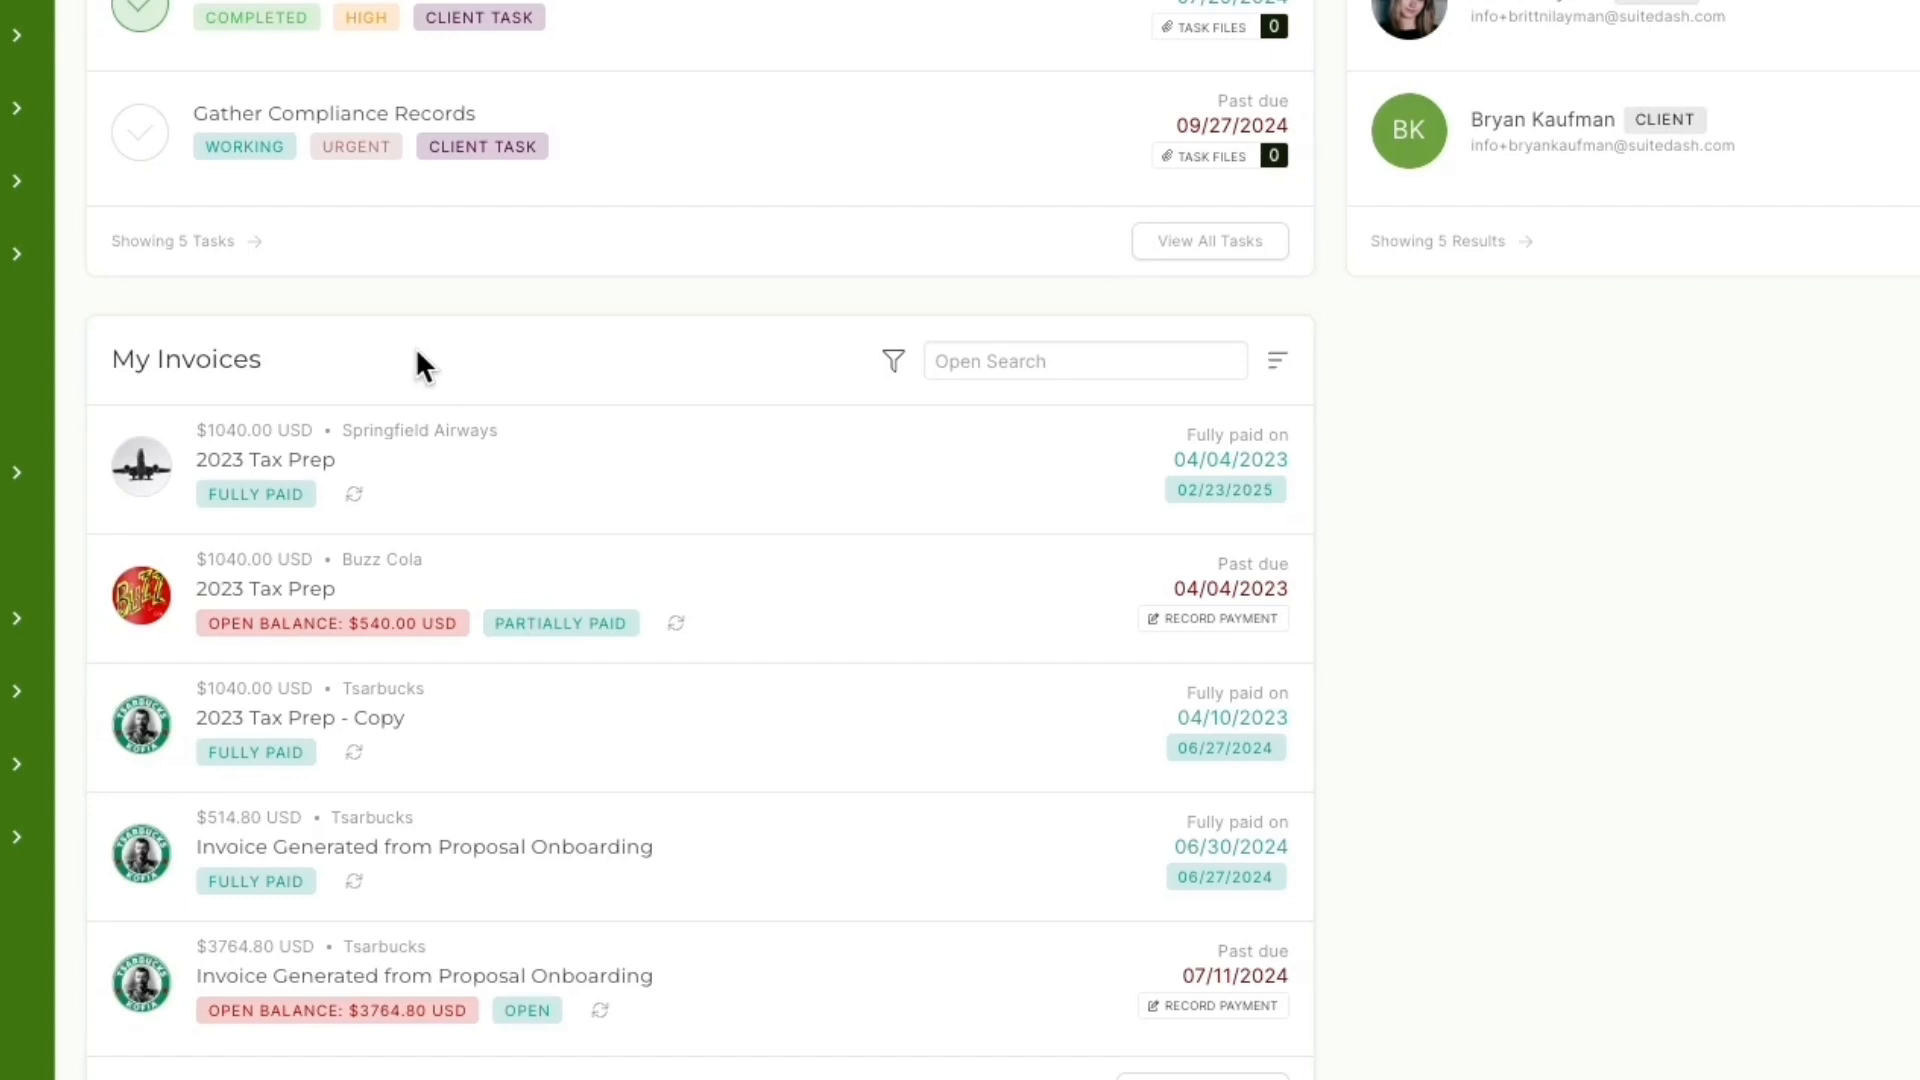
# Step: Filter the My Invoices block by the client Buzz Cola
pyautogui.click(8, 35)
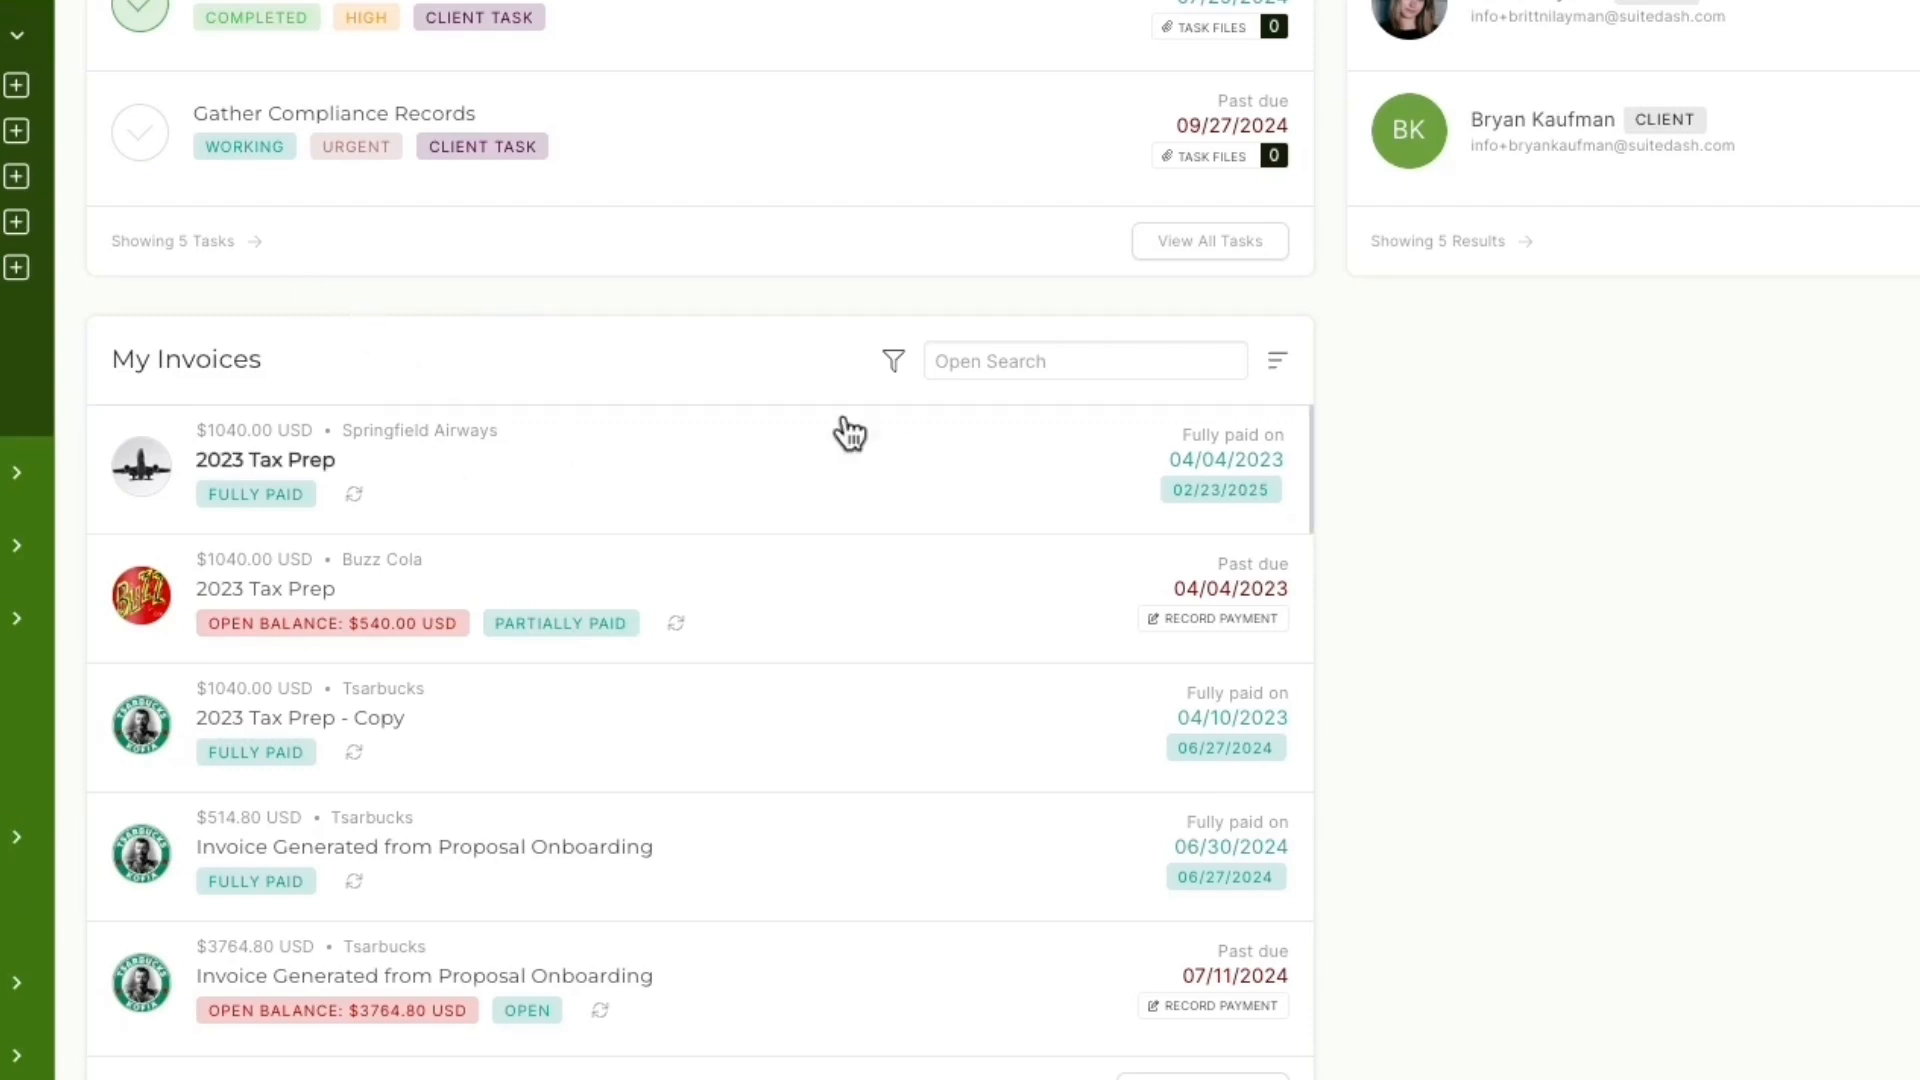
pyautogui.click(893, 362)
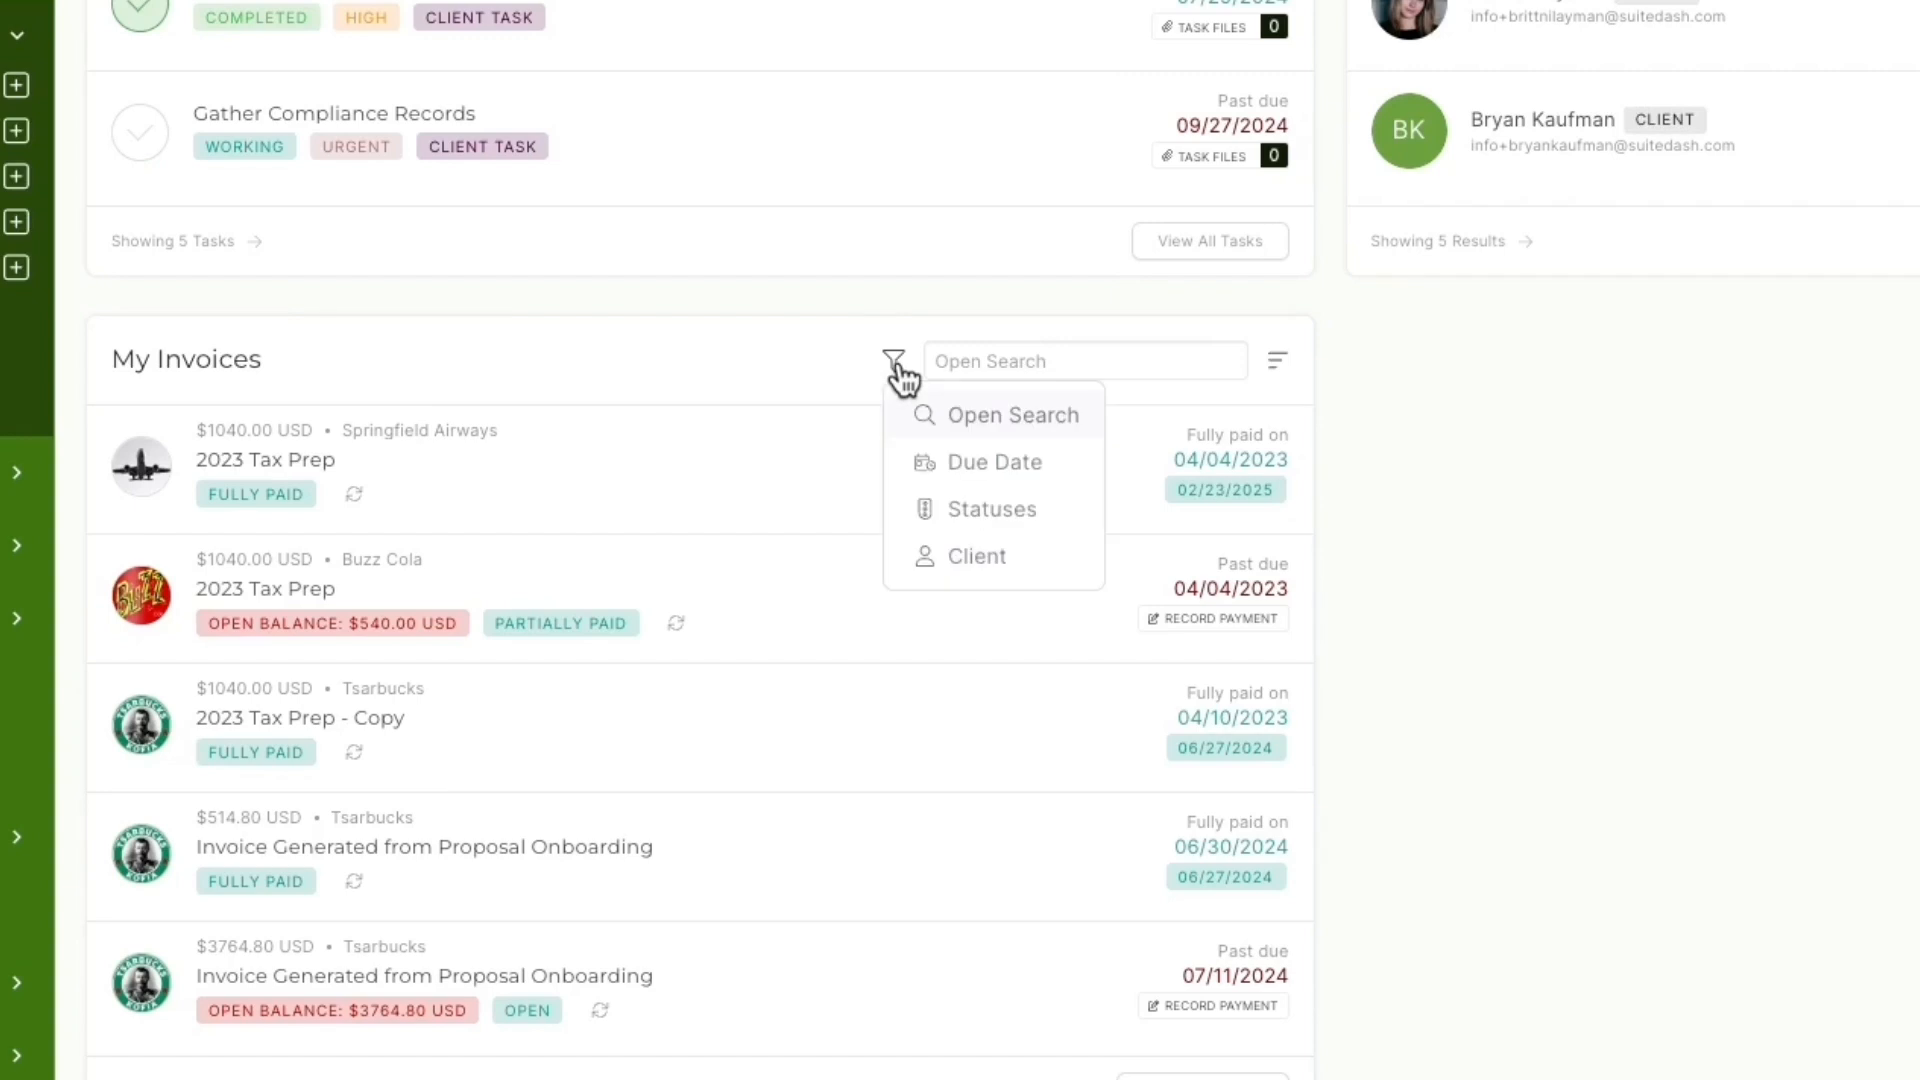
pyautogui.click(962, 562)
pyautogui.click(968, 364)
pyautogui.write('buz')
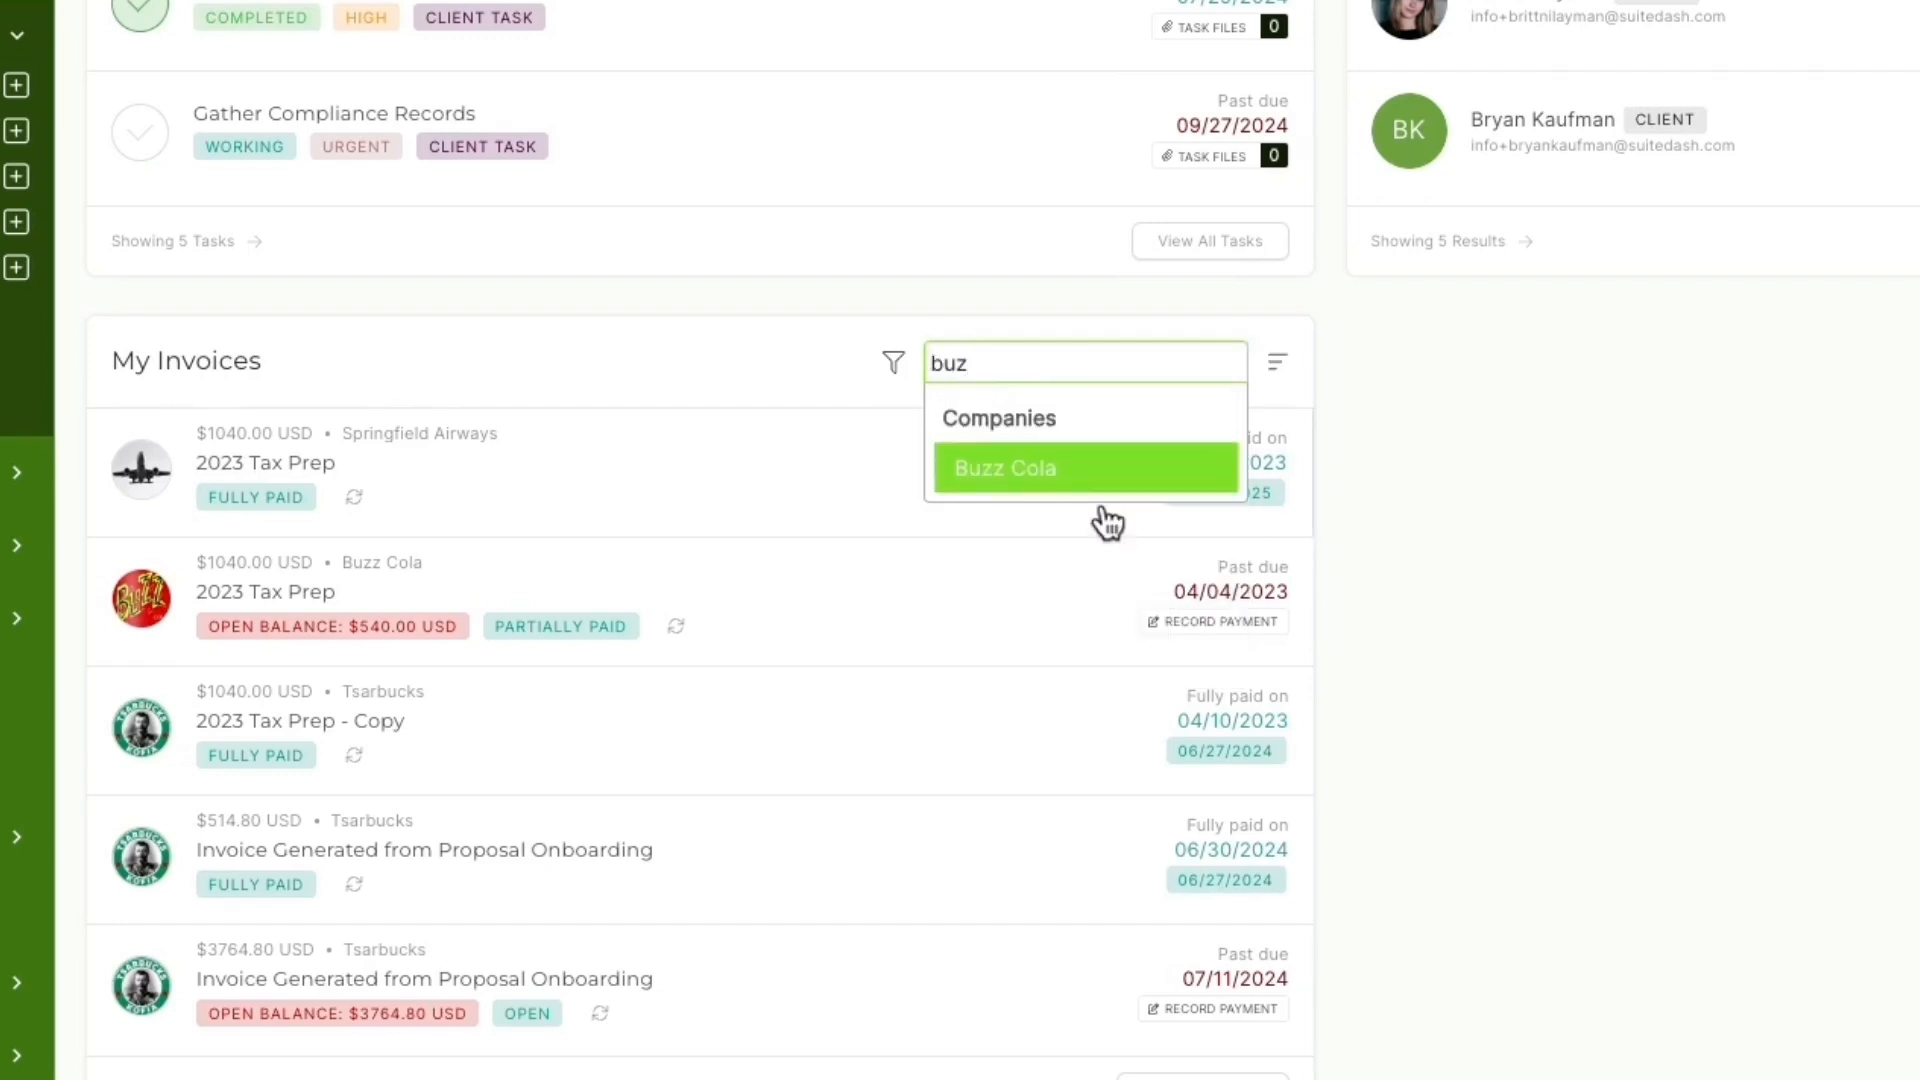
pyautogui.click(1040, 471)
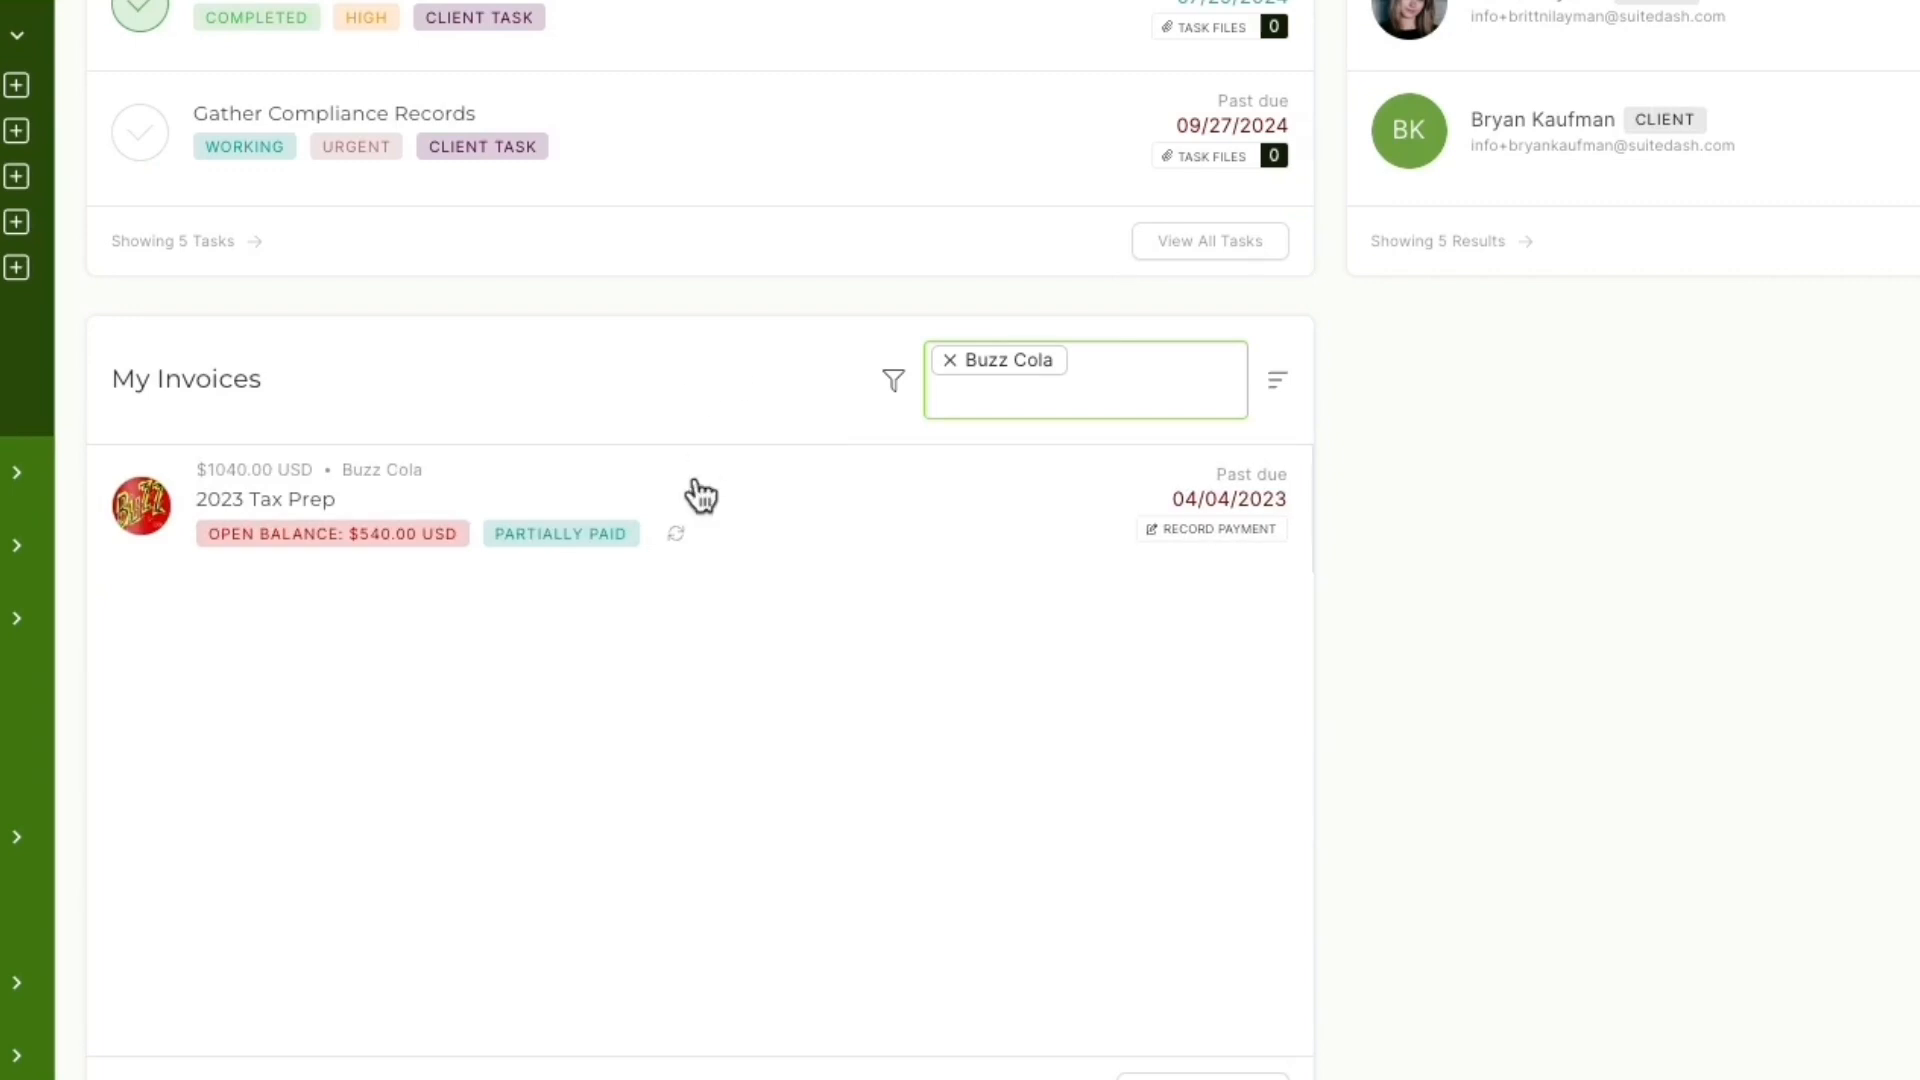
# Step: View the Buzz Cola 2023 Tax Prep invoice, close it, and switch the My Invoices filter back to Open Search
pyautogui.click(755, 512)
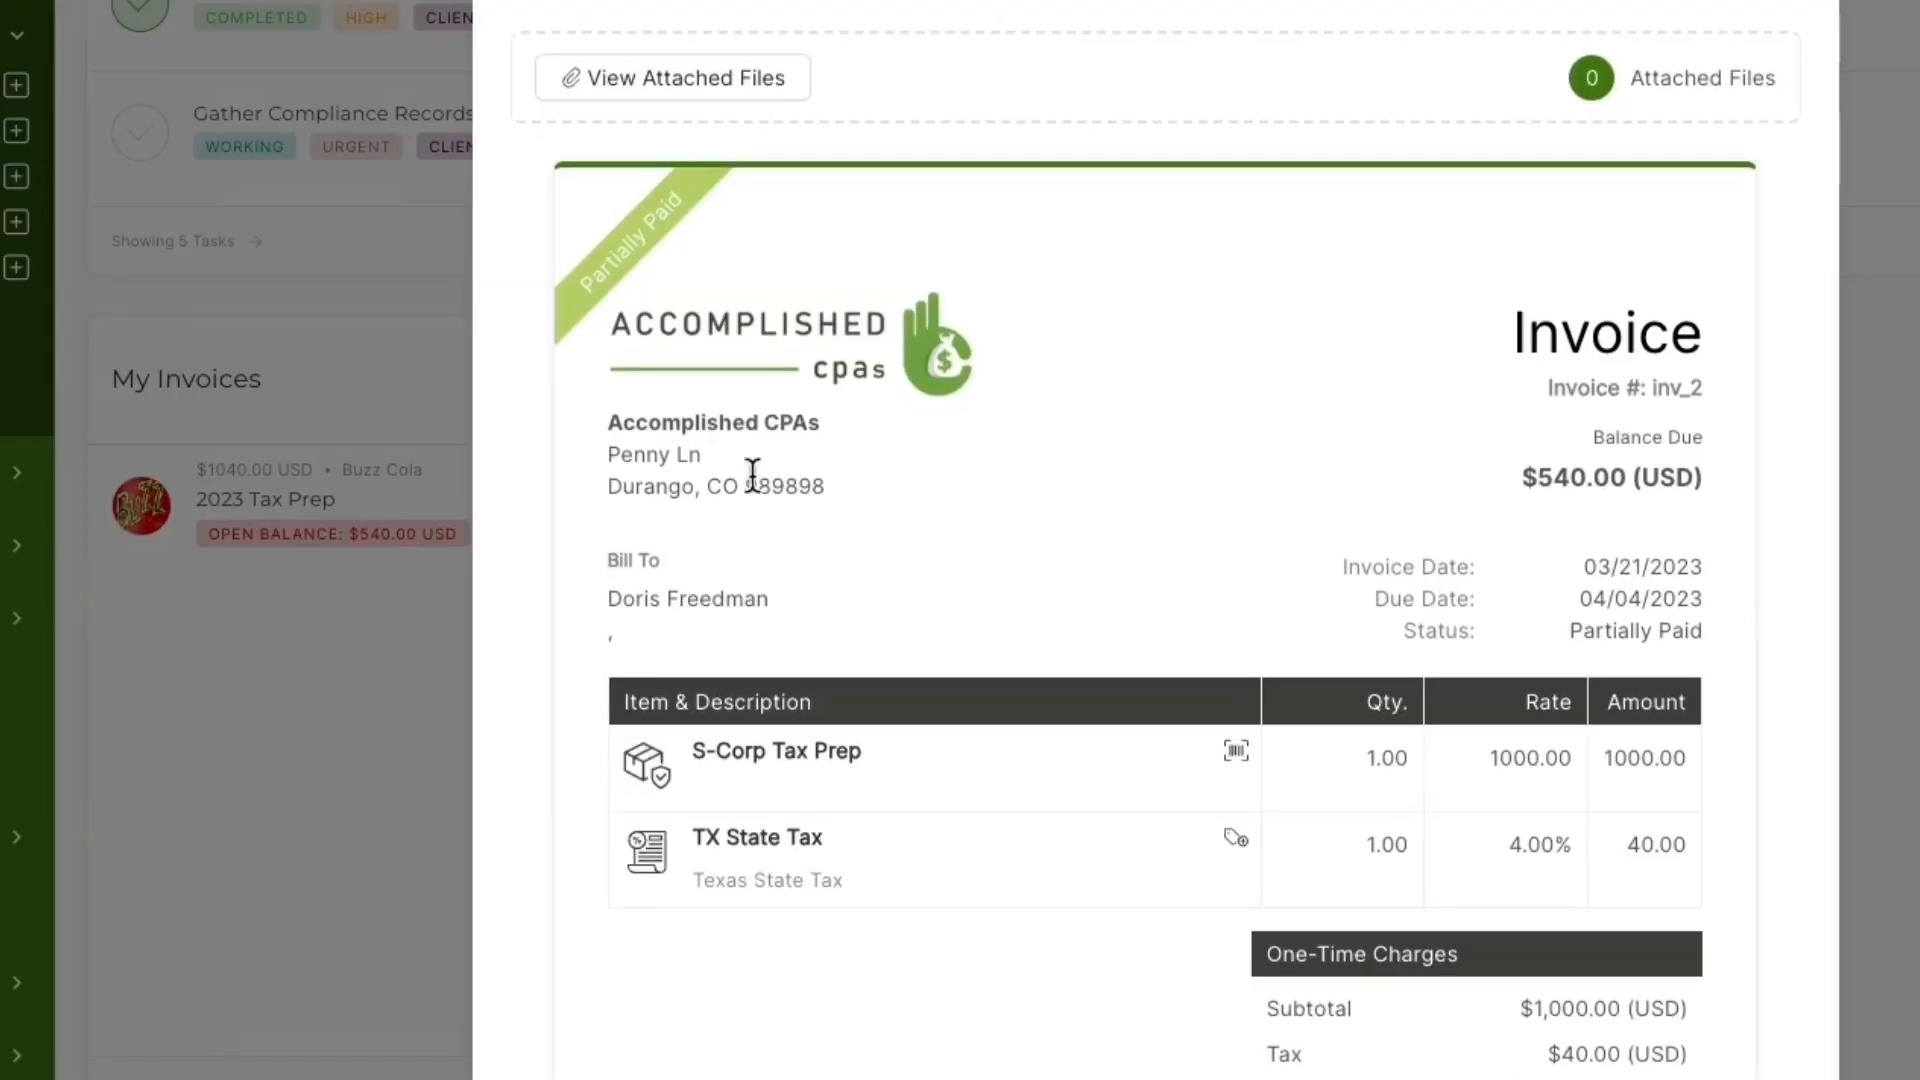
pyautogui.press('Escape')
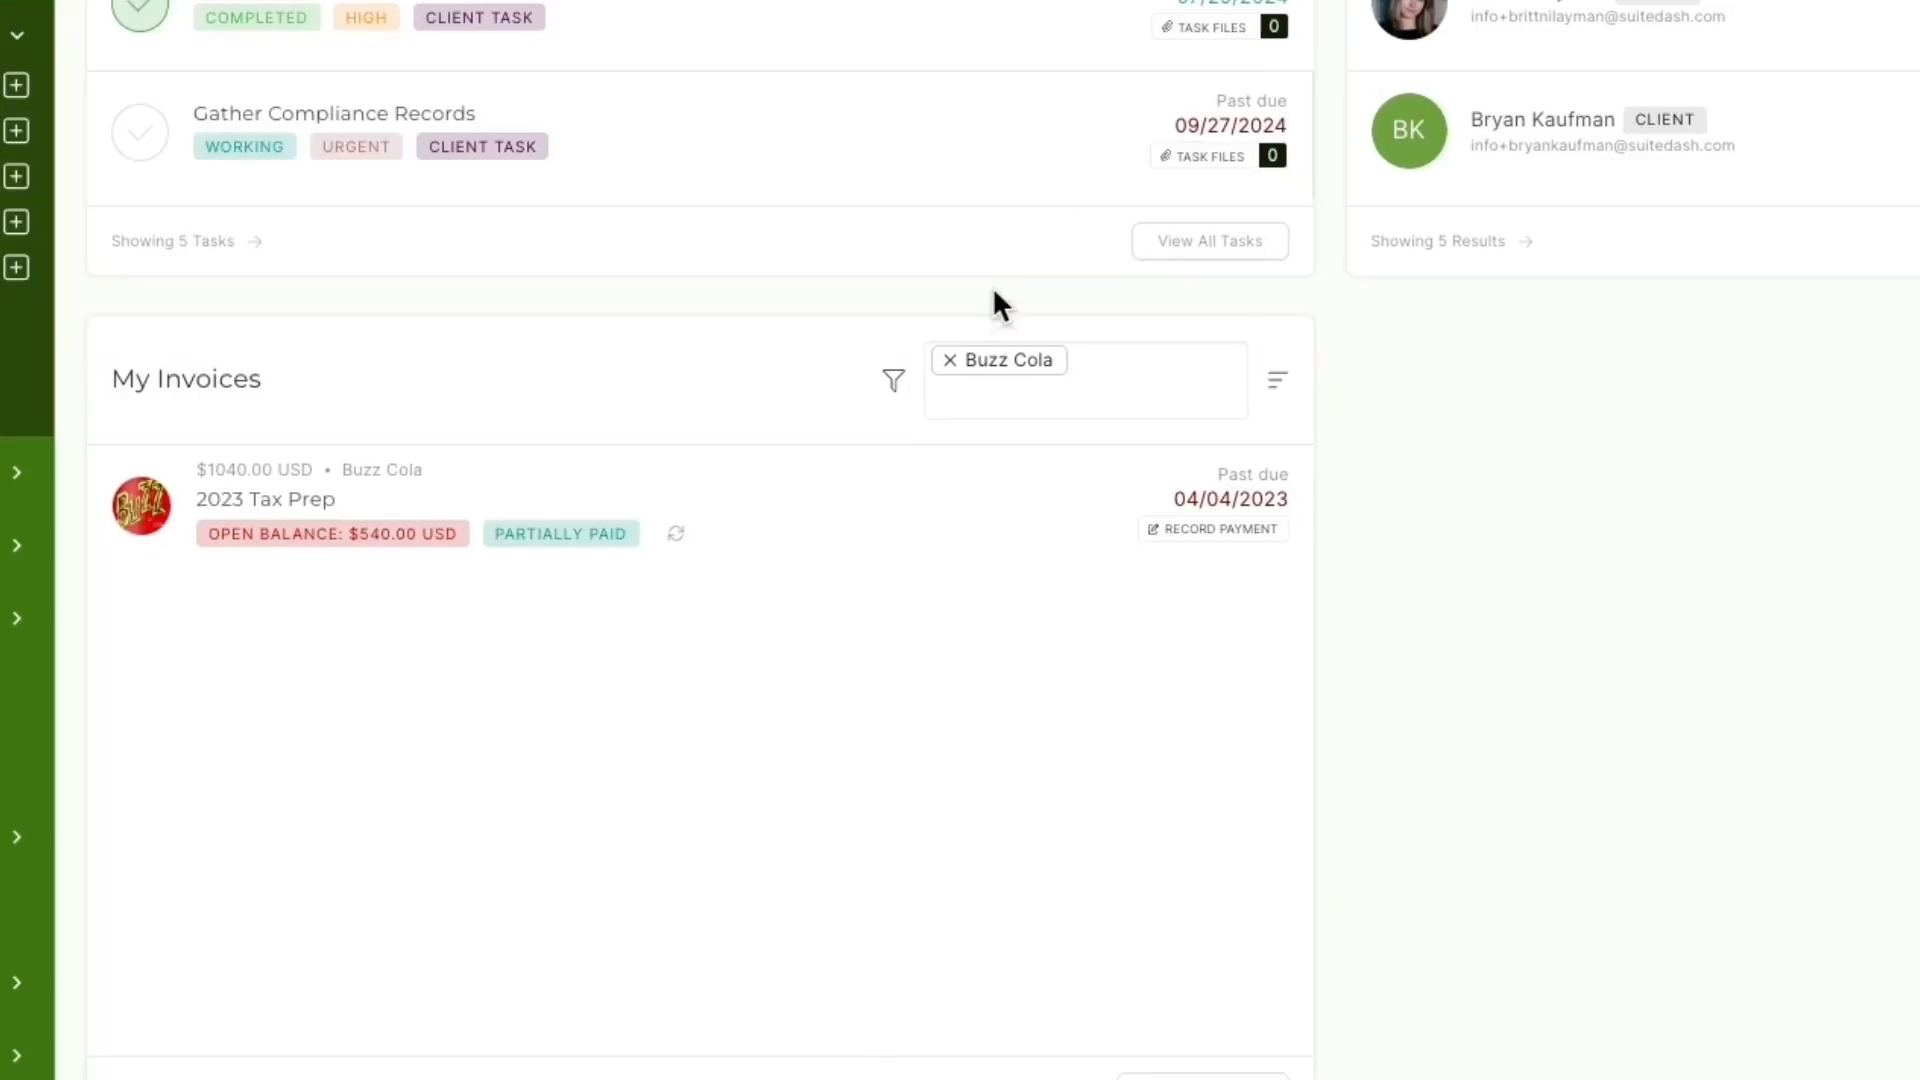
pyautogui.click(894, 380)
pyautogui.click(926, 436)
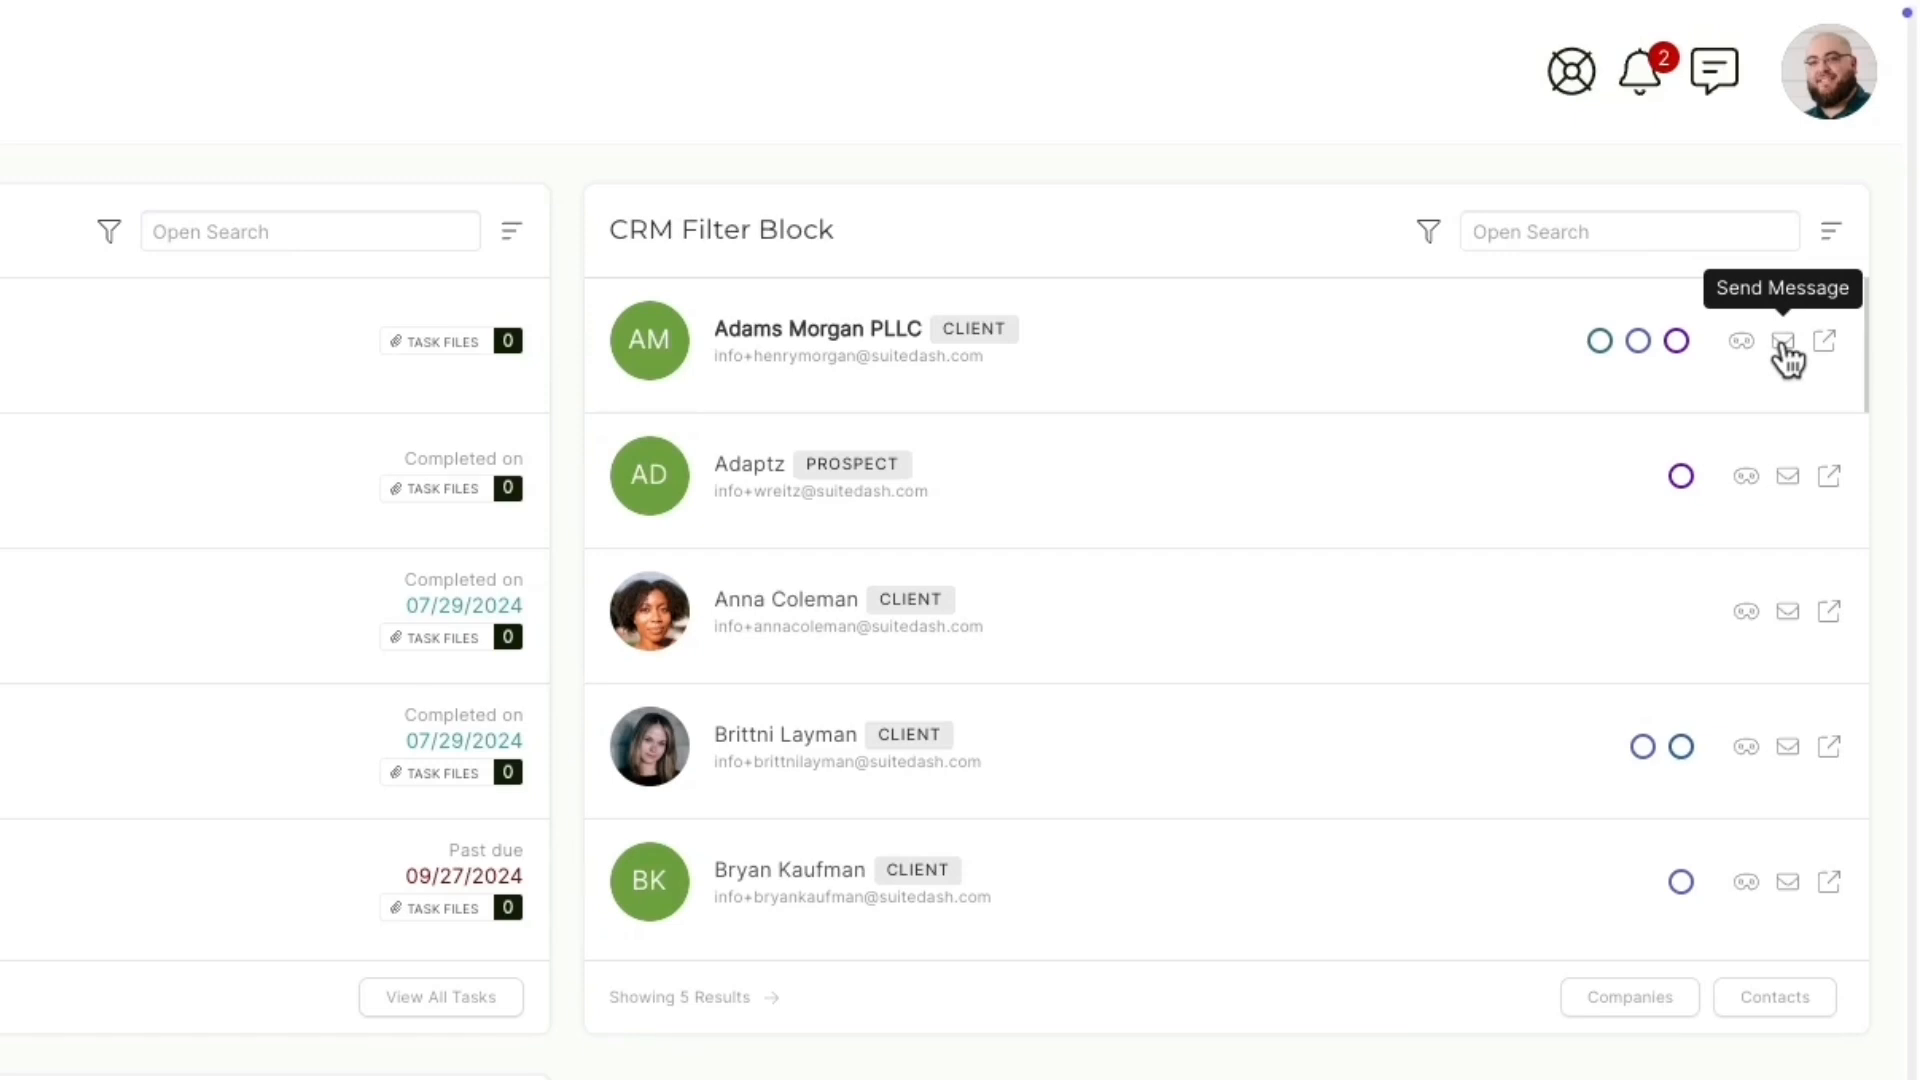
# Step: Open the Adams Morgan PLLC profile from the CRM Filter Block and look over its available automations and Manage Profile actions
pyautogui.click(1824, 341)
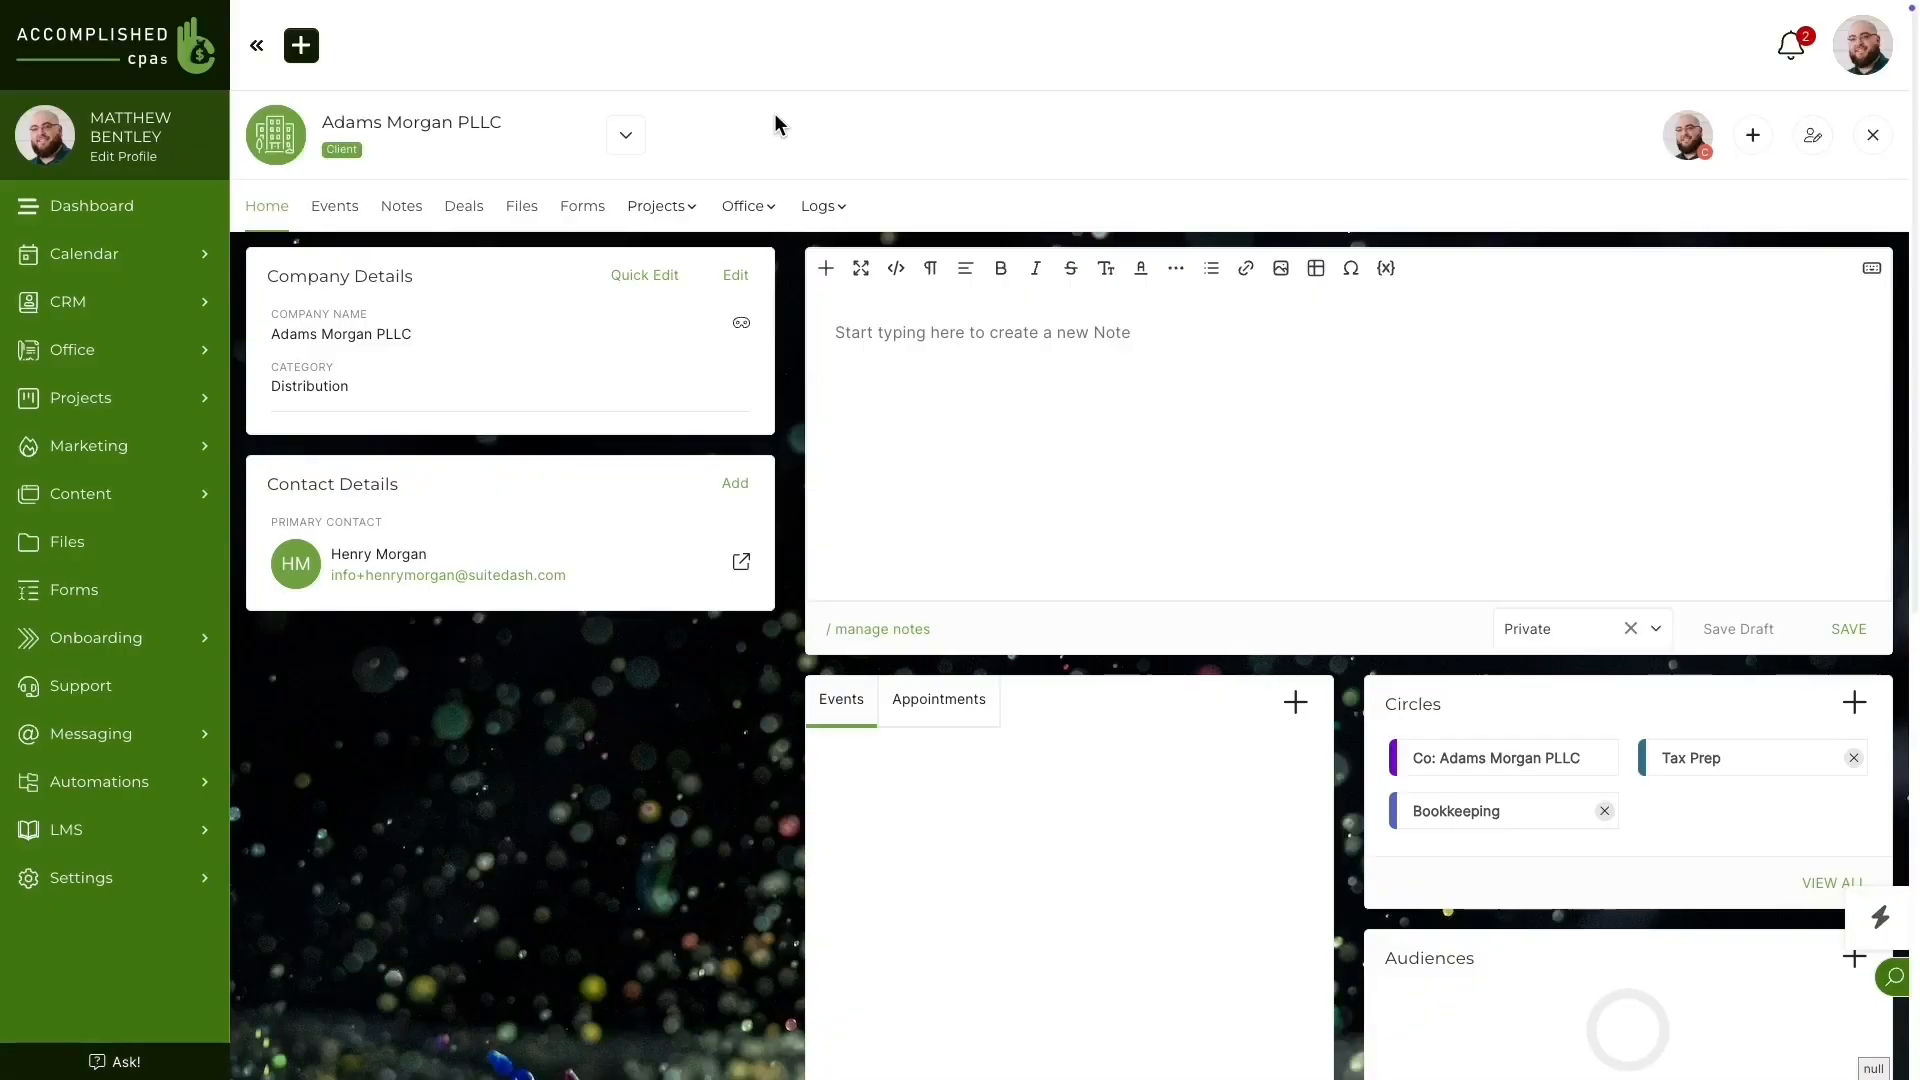
pyautogui.click(1749, 140)
pyautogui.click(1886, 124)
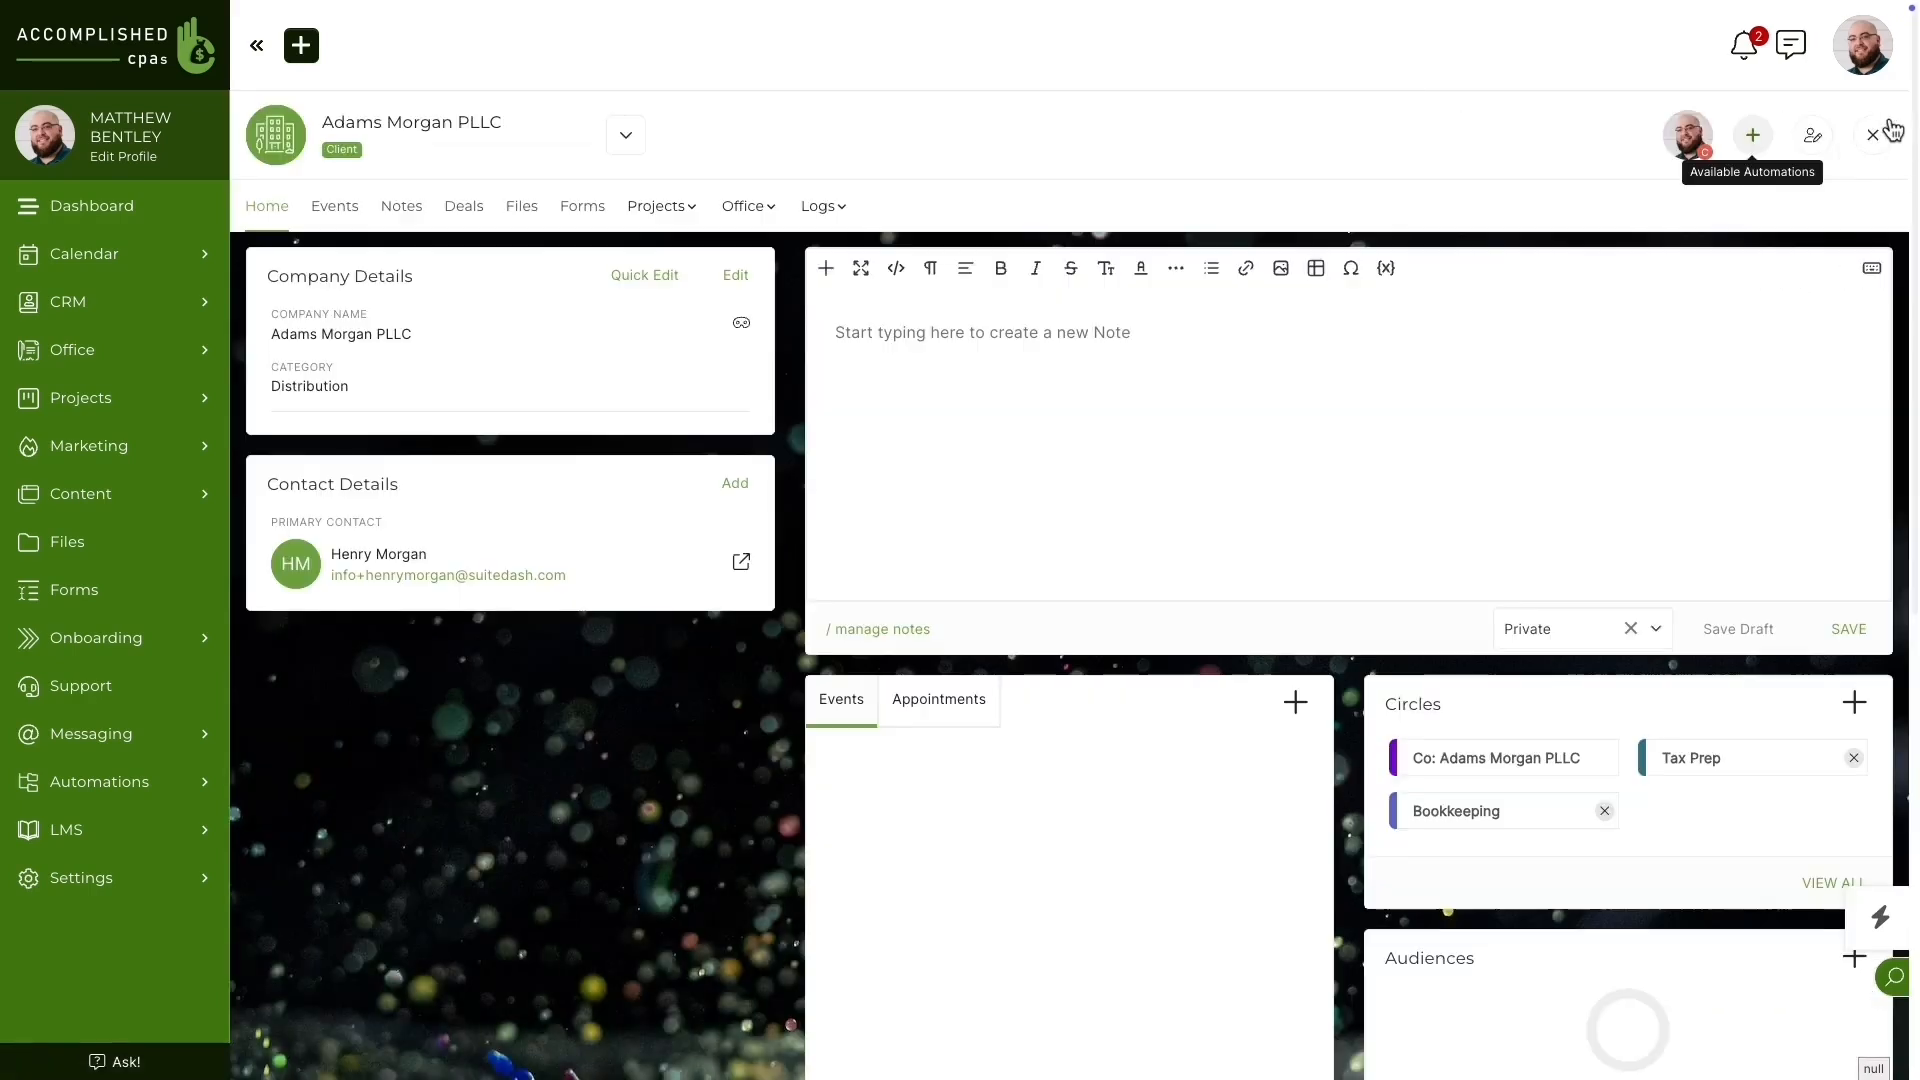
pyautogui.click(1816, 136)
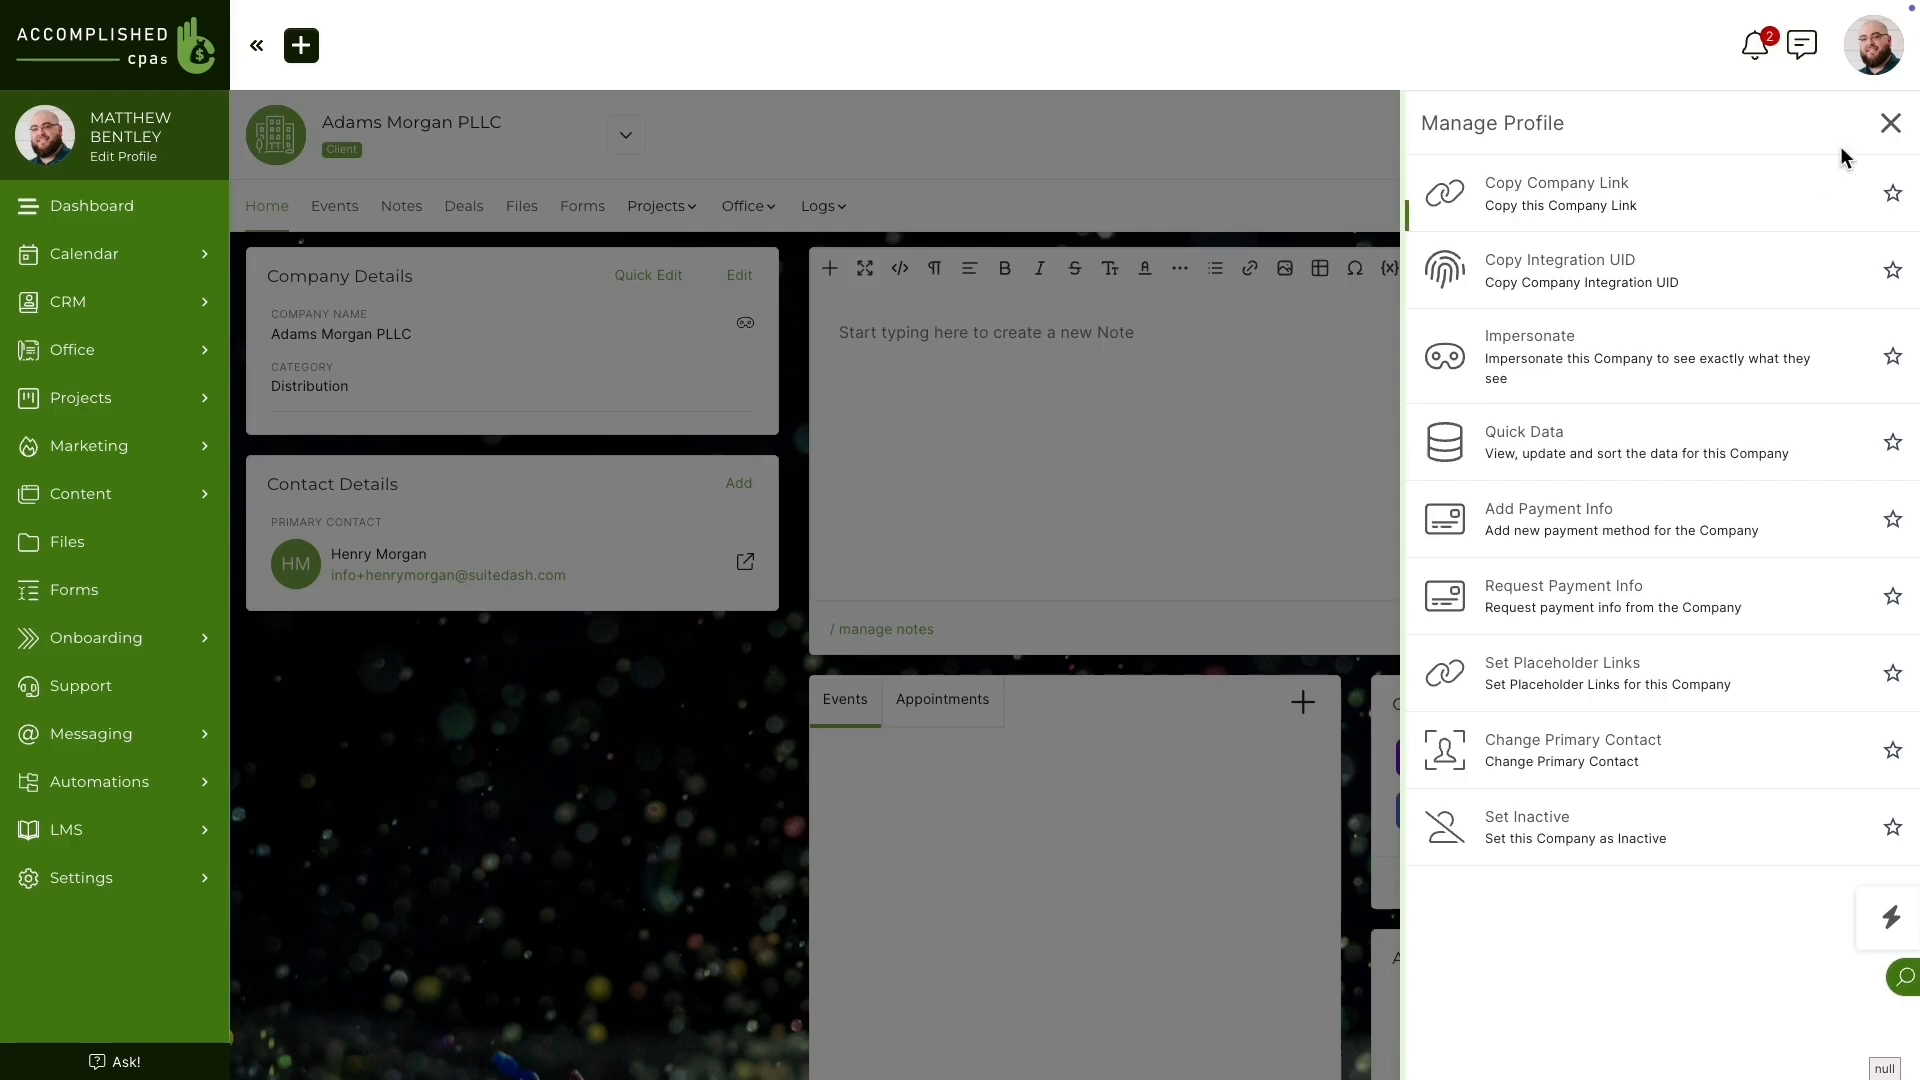
pyautogui.click(1886, 126)
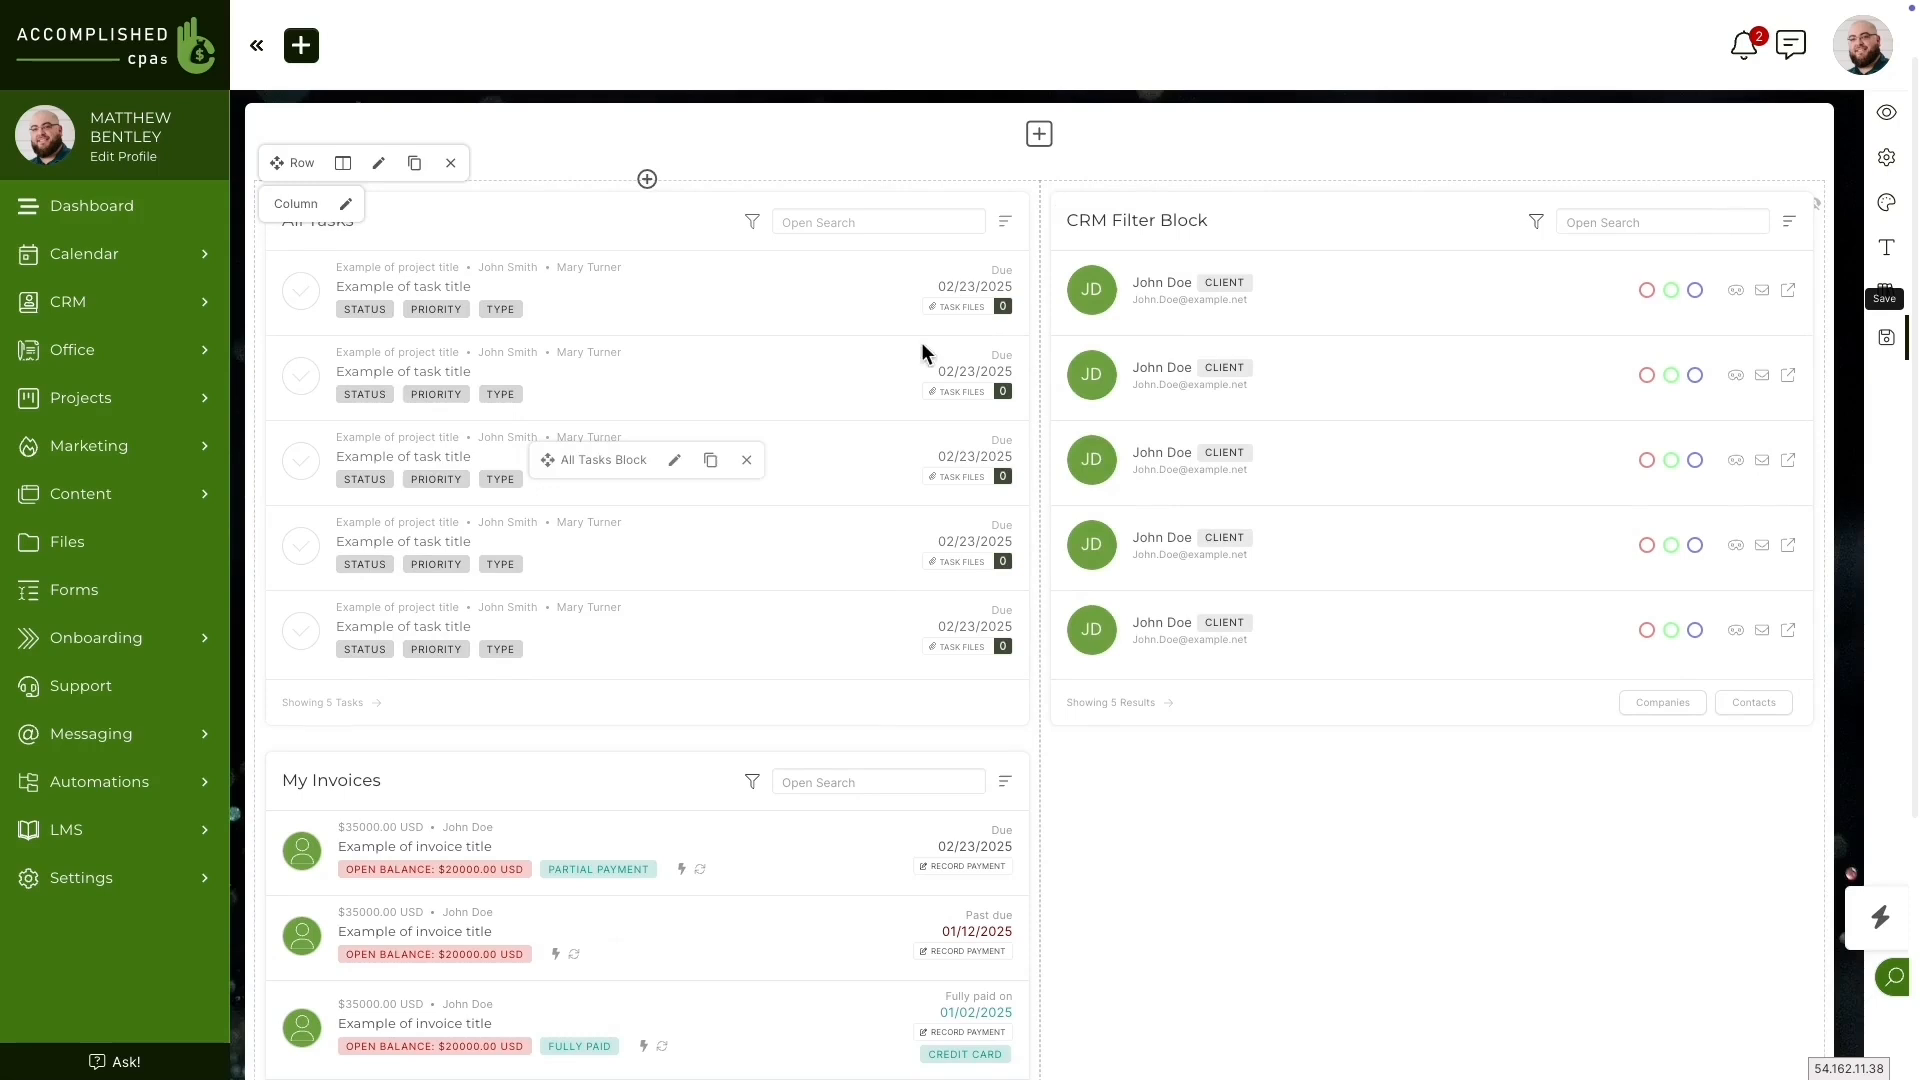
# Step: In the CRM Filter Block's options, set the default filter to Circle(s) with the Tax Prep circle
pyautogui.click(1463, 459)
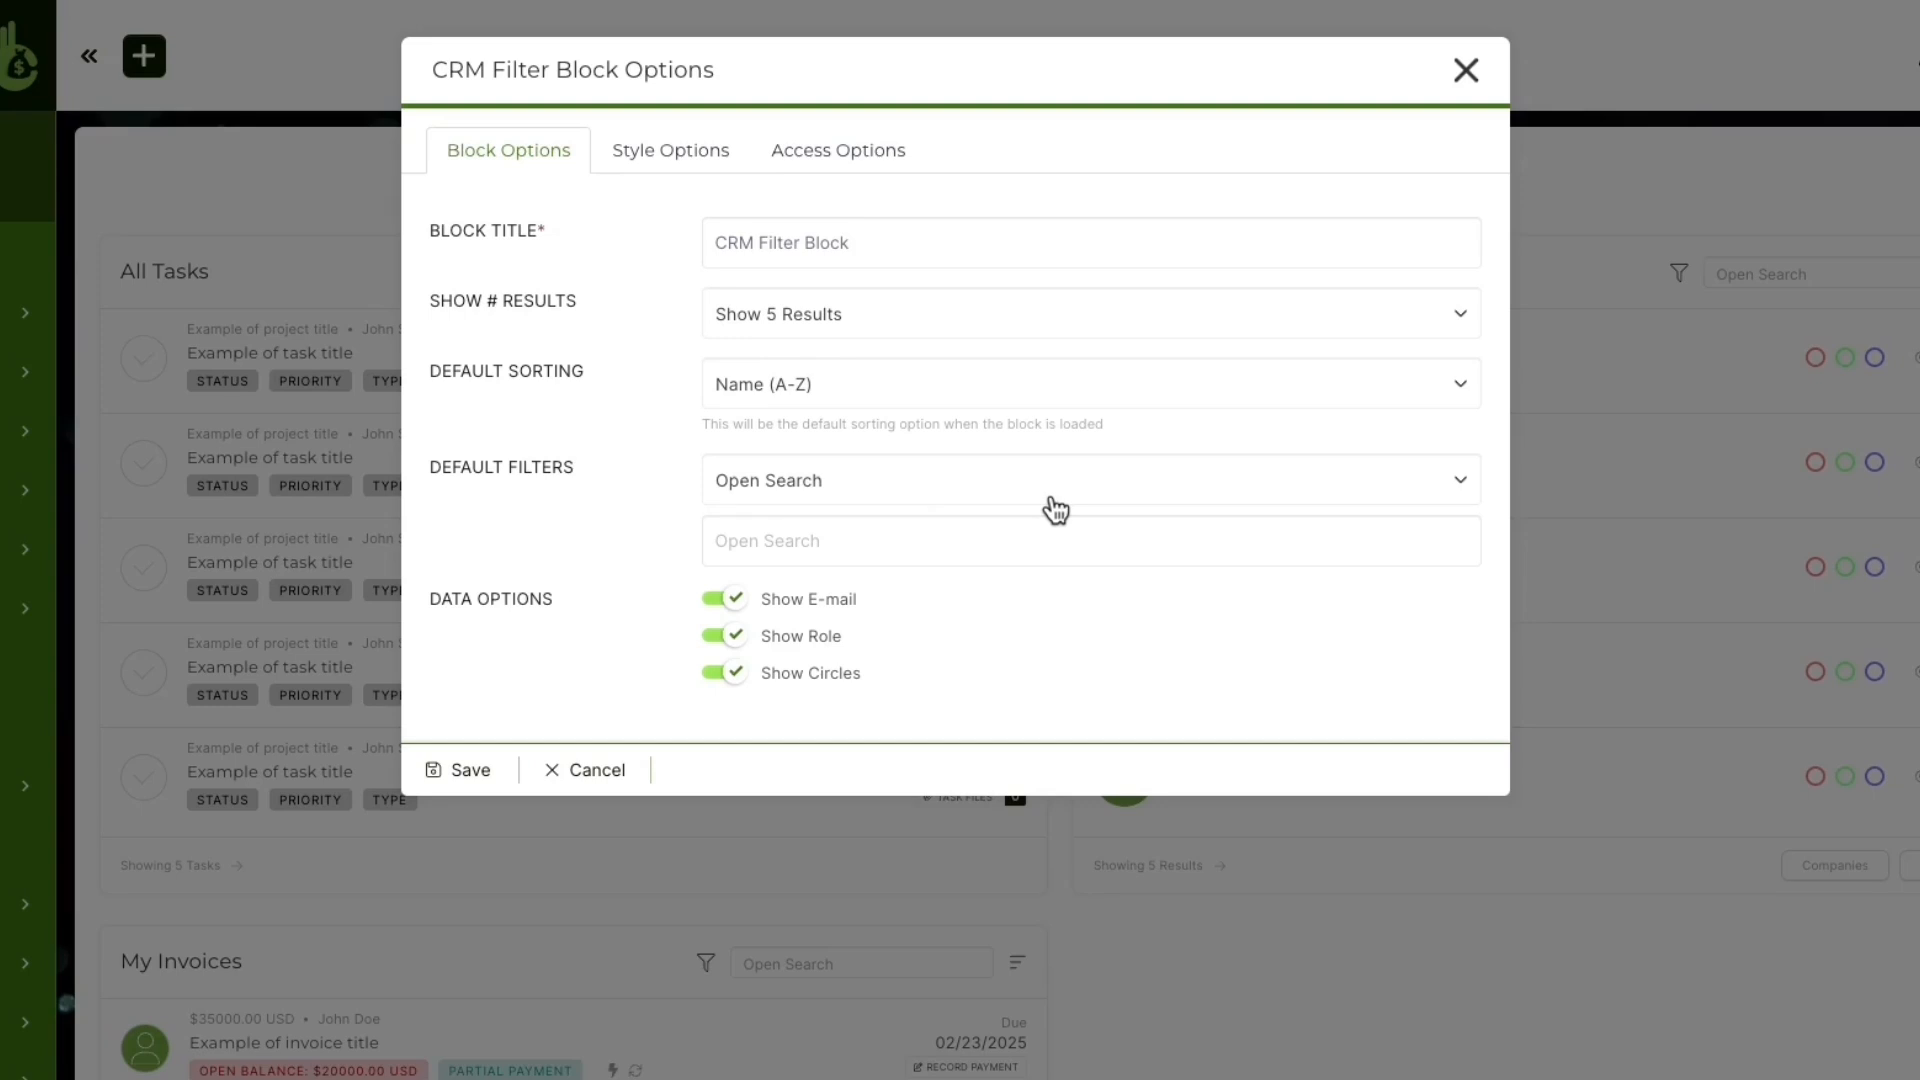
pyautogui.click(849, 484)
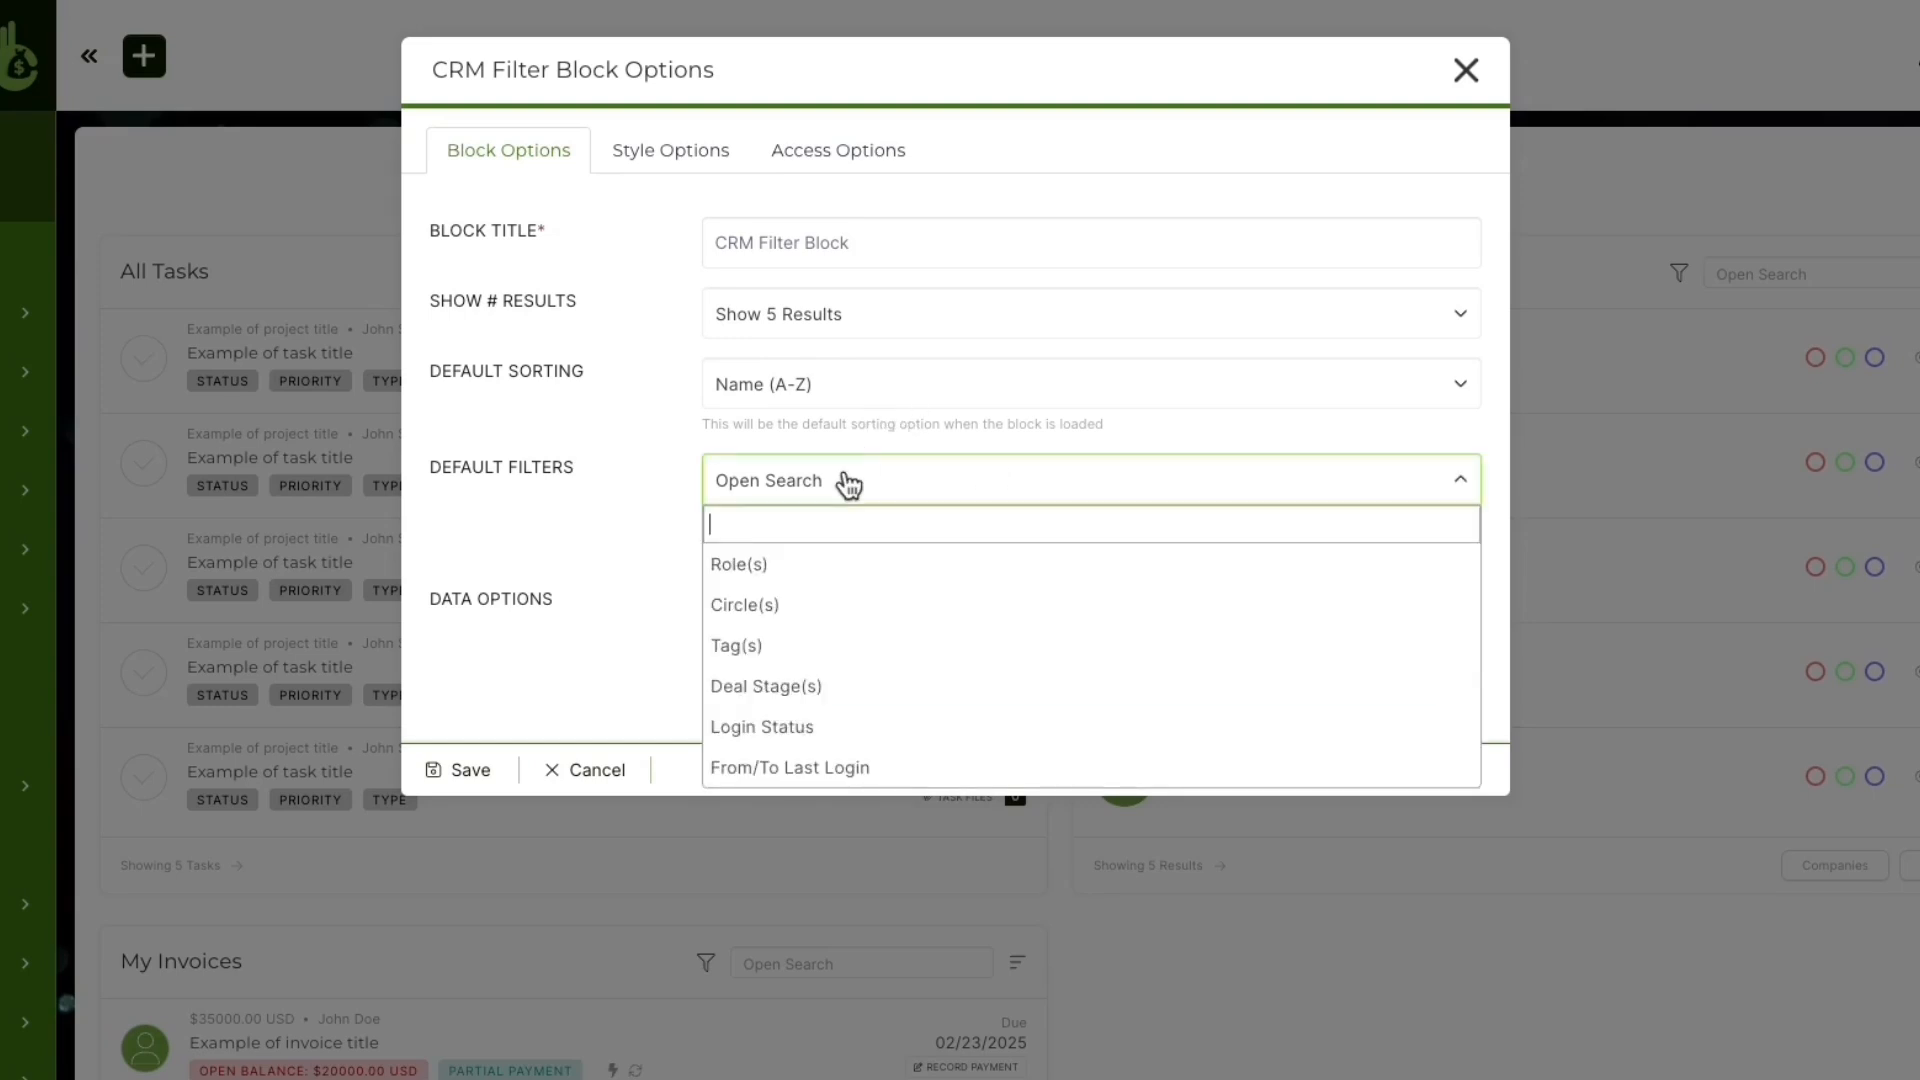
pyautogui.click(772, 608)
pyautogui.click(850, 540)
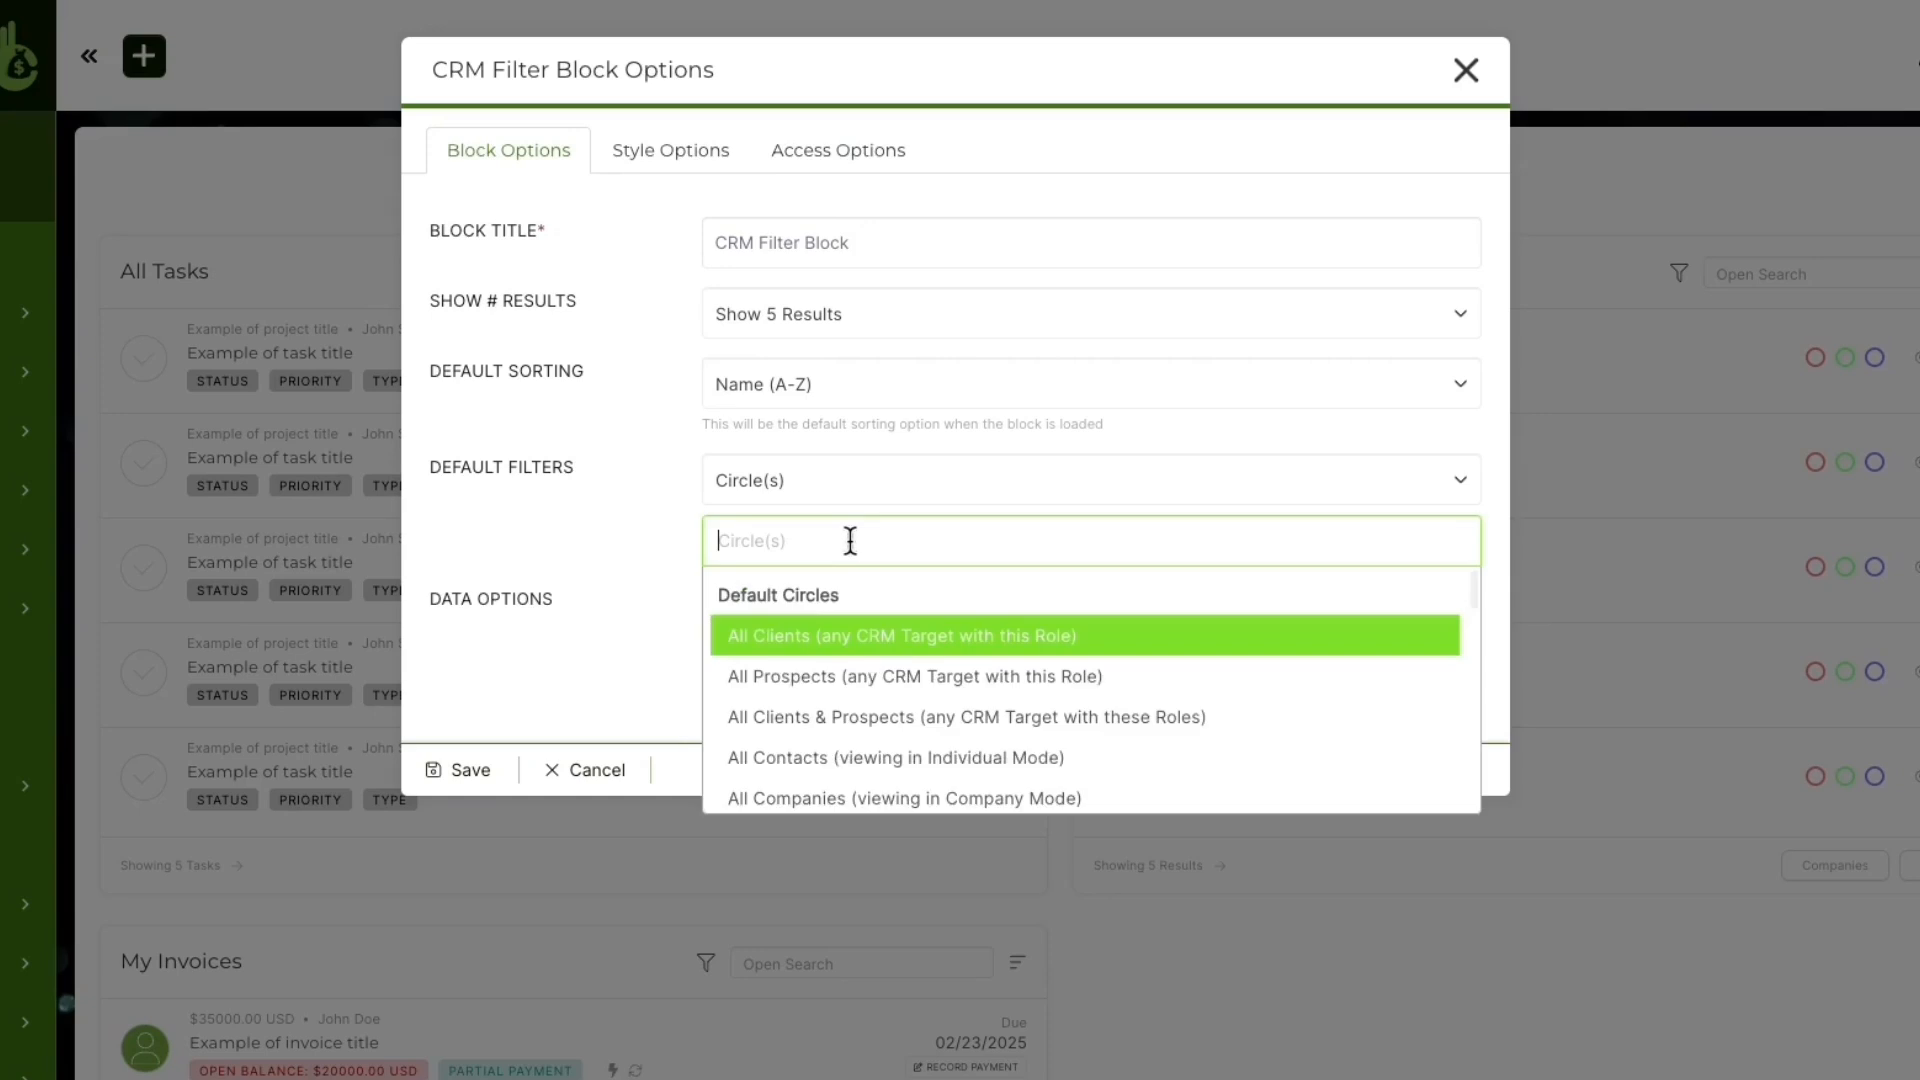
pyautogui.scroll(-2, 842, 662)
pyautogui.scroll(-2, 842, 662)
pyautogui.click(788, 624)
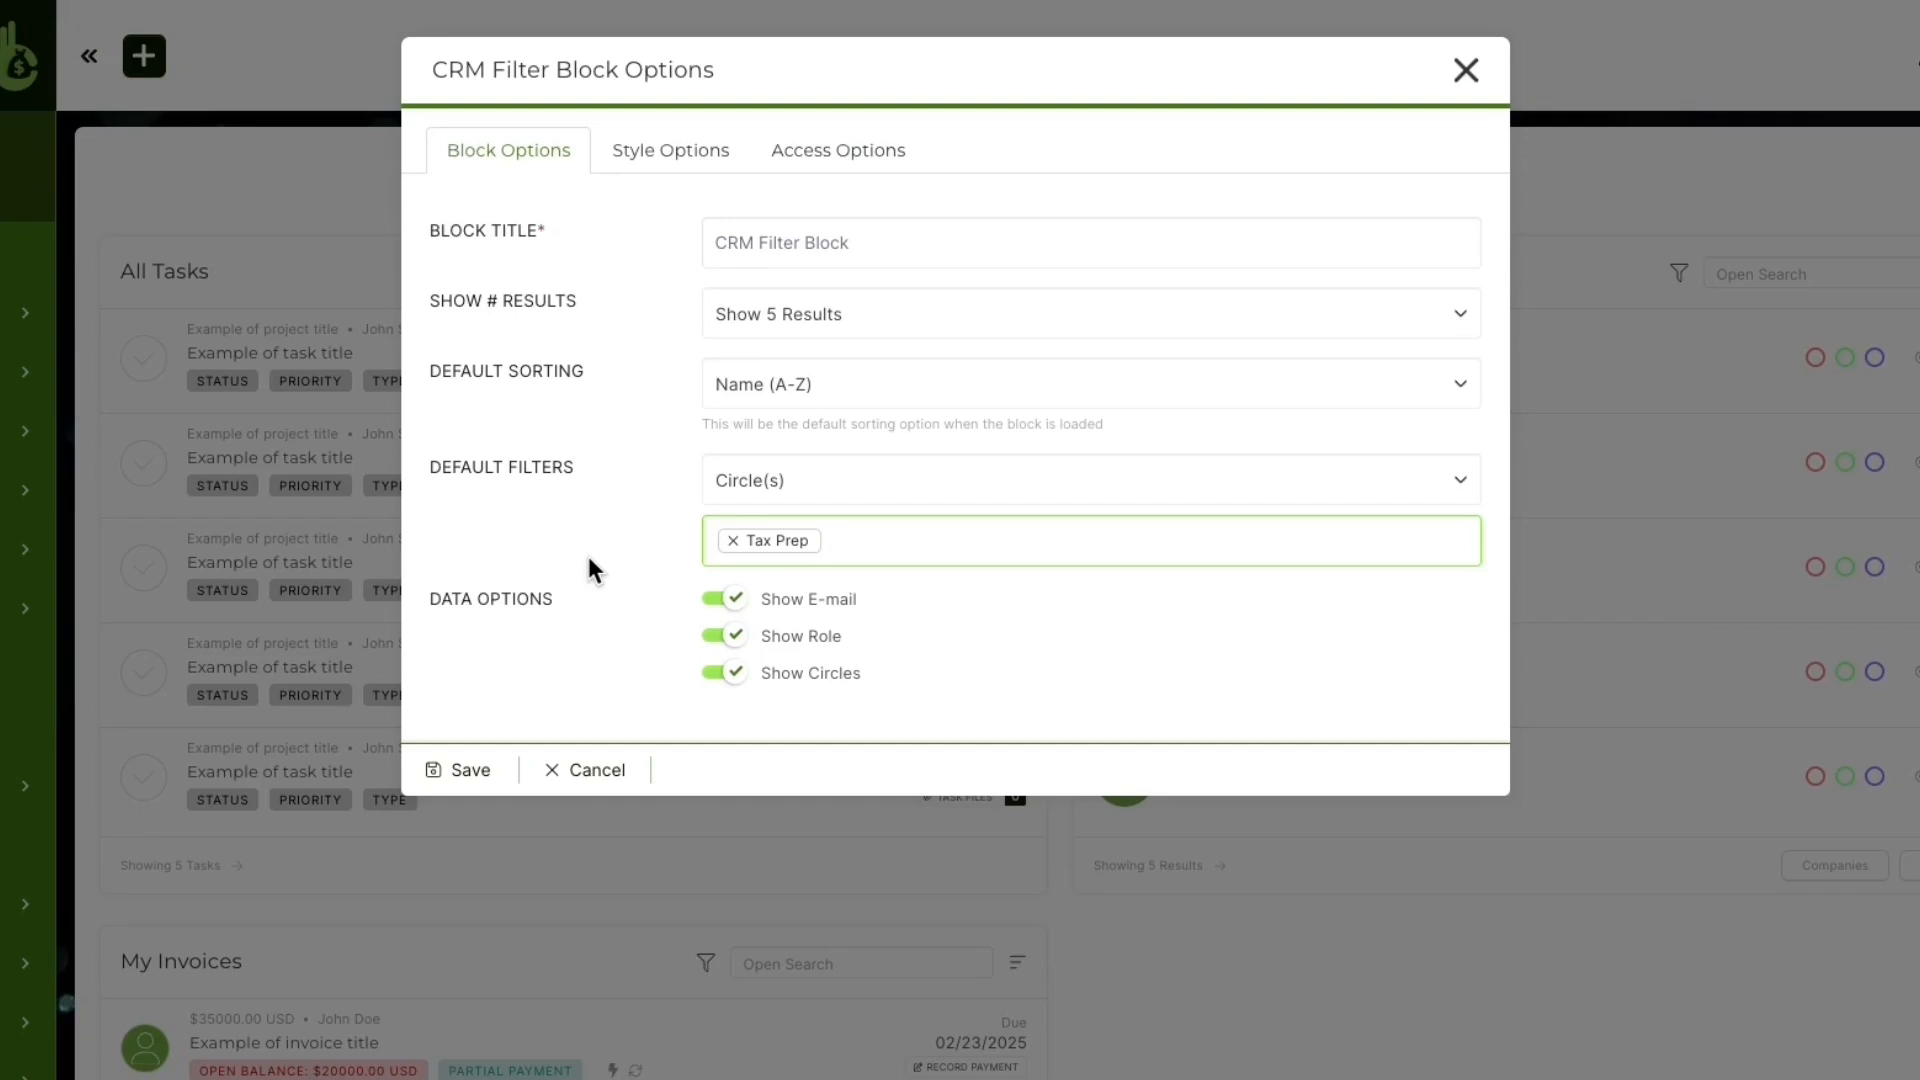
# Step: Remove the Tax Prep circle from the default filter and cancel the CRM Filter Block's options
pyautogui.click(856, 545)
pyautogui.scroll(-2, 860, 651)
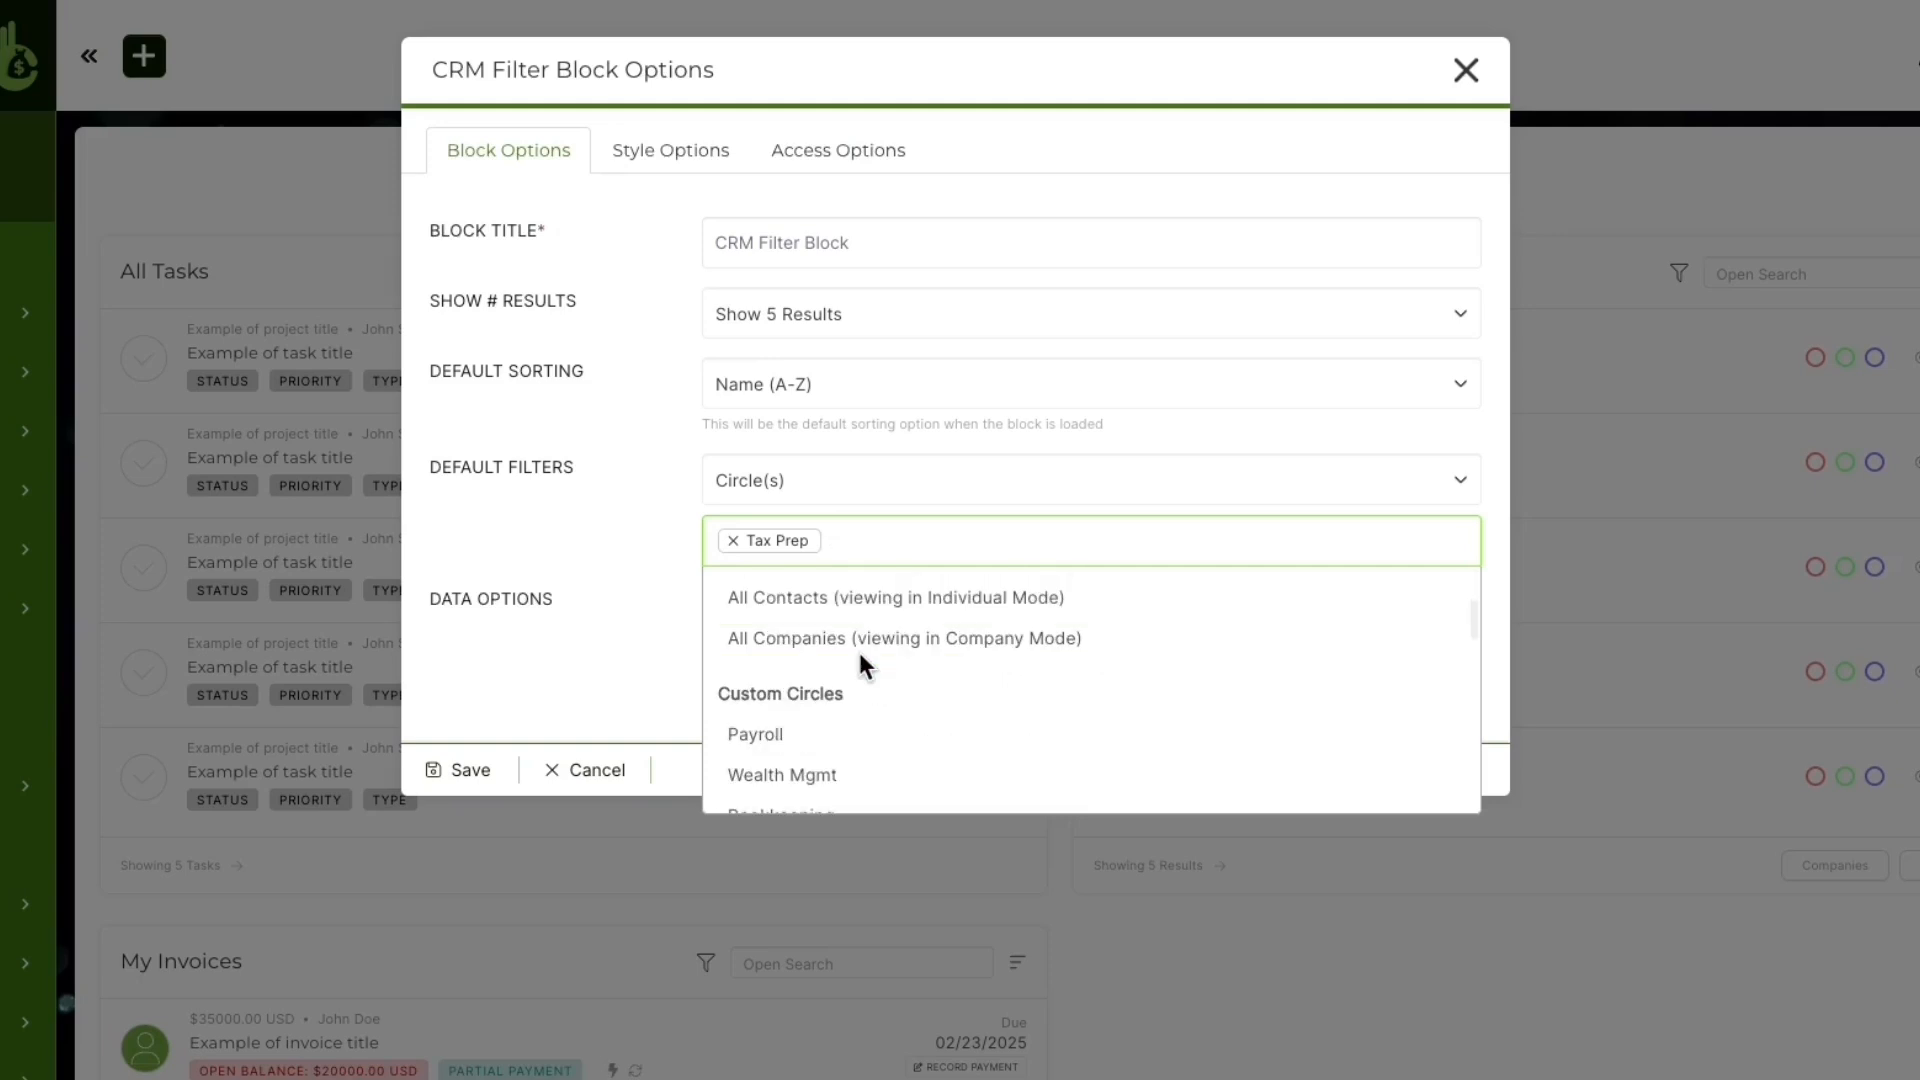
pyautogui.click(733, 540)
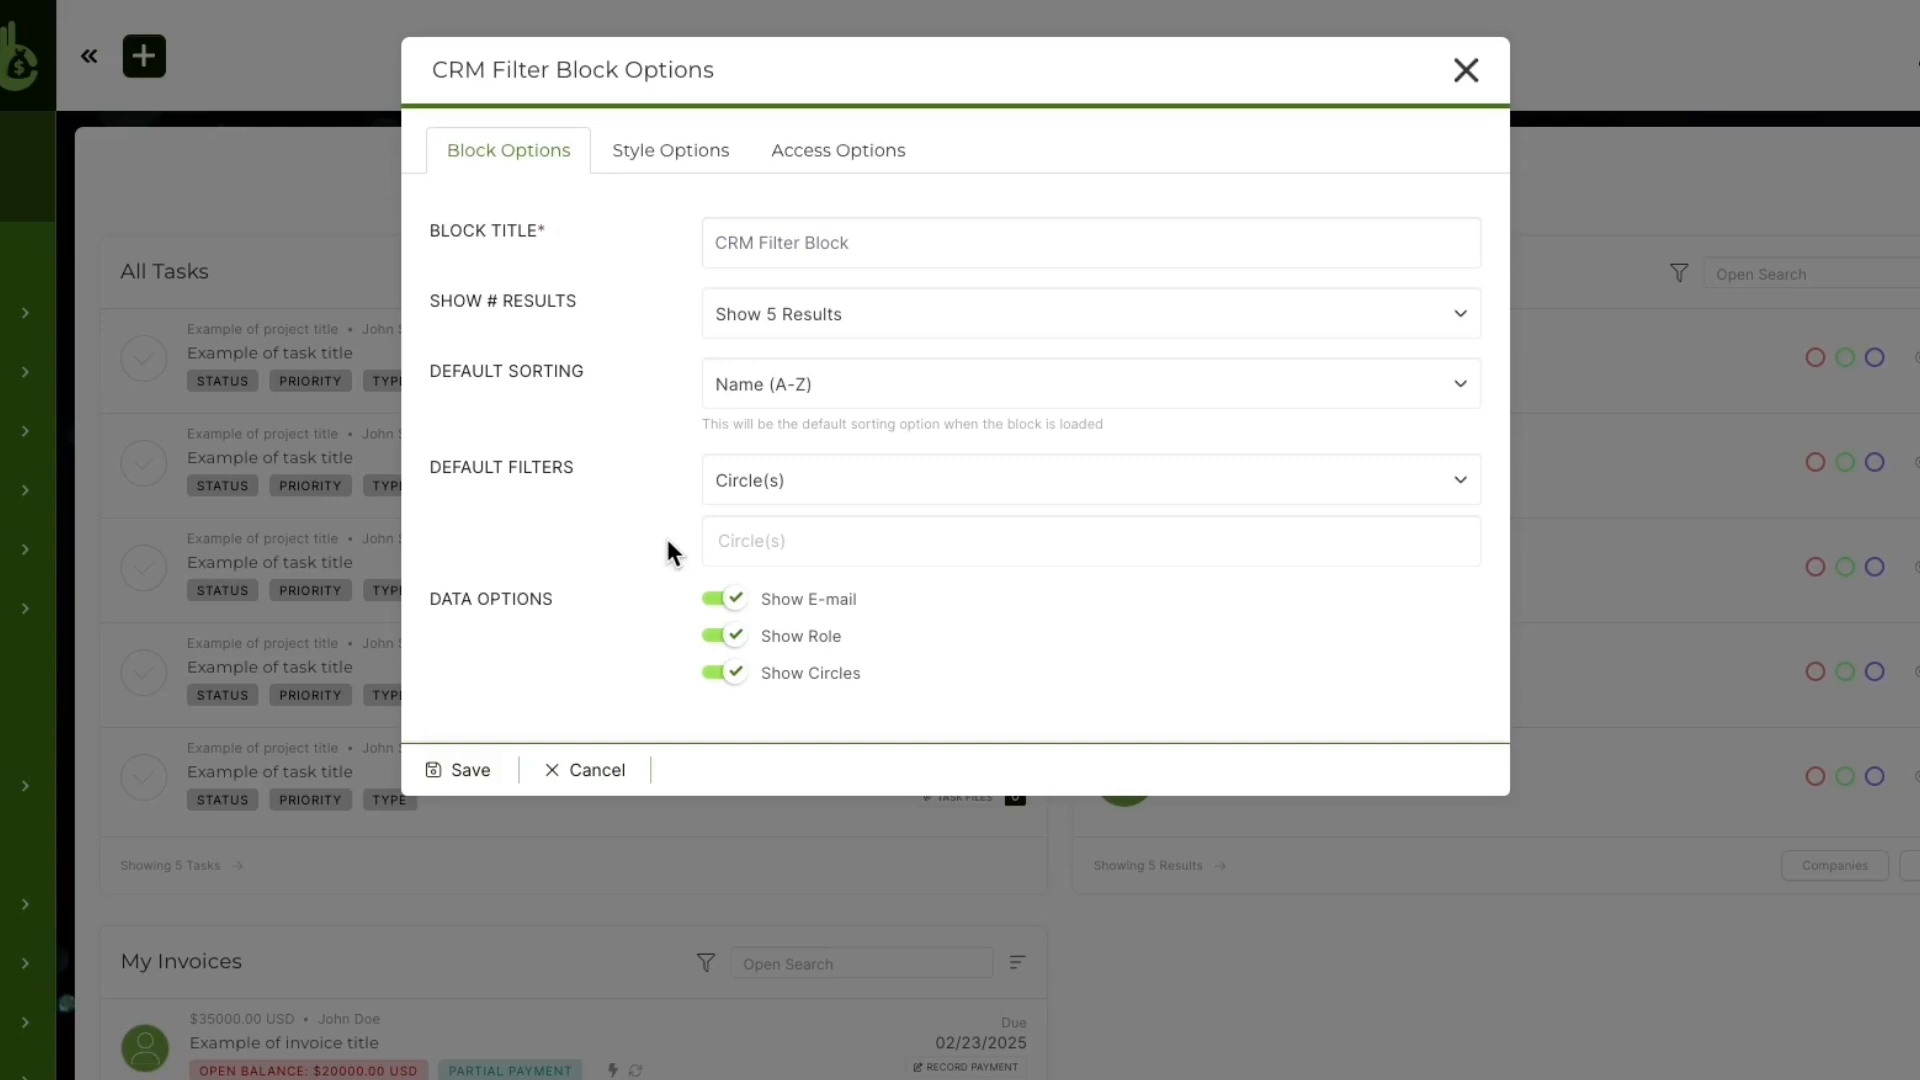
pyautogui.click(605, 768)
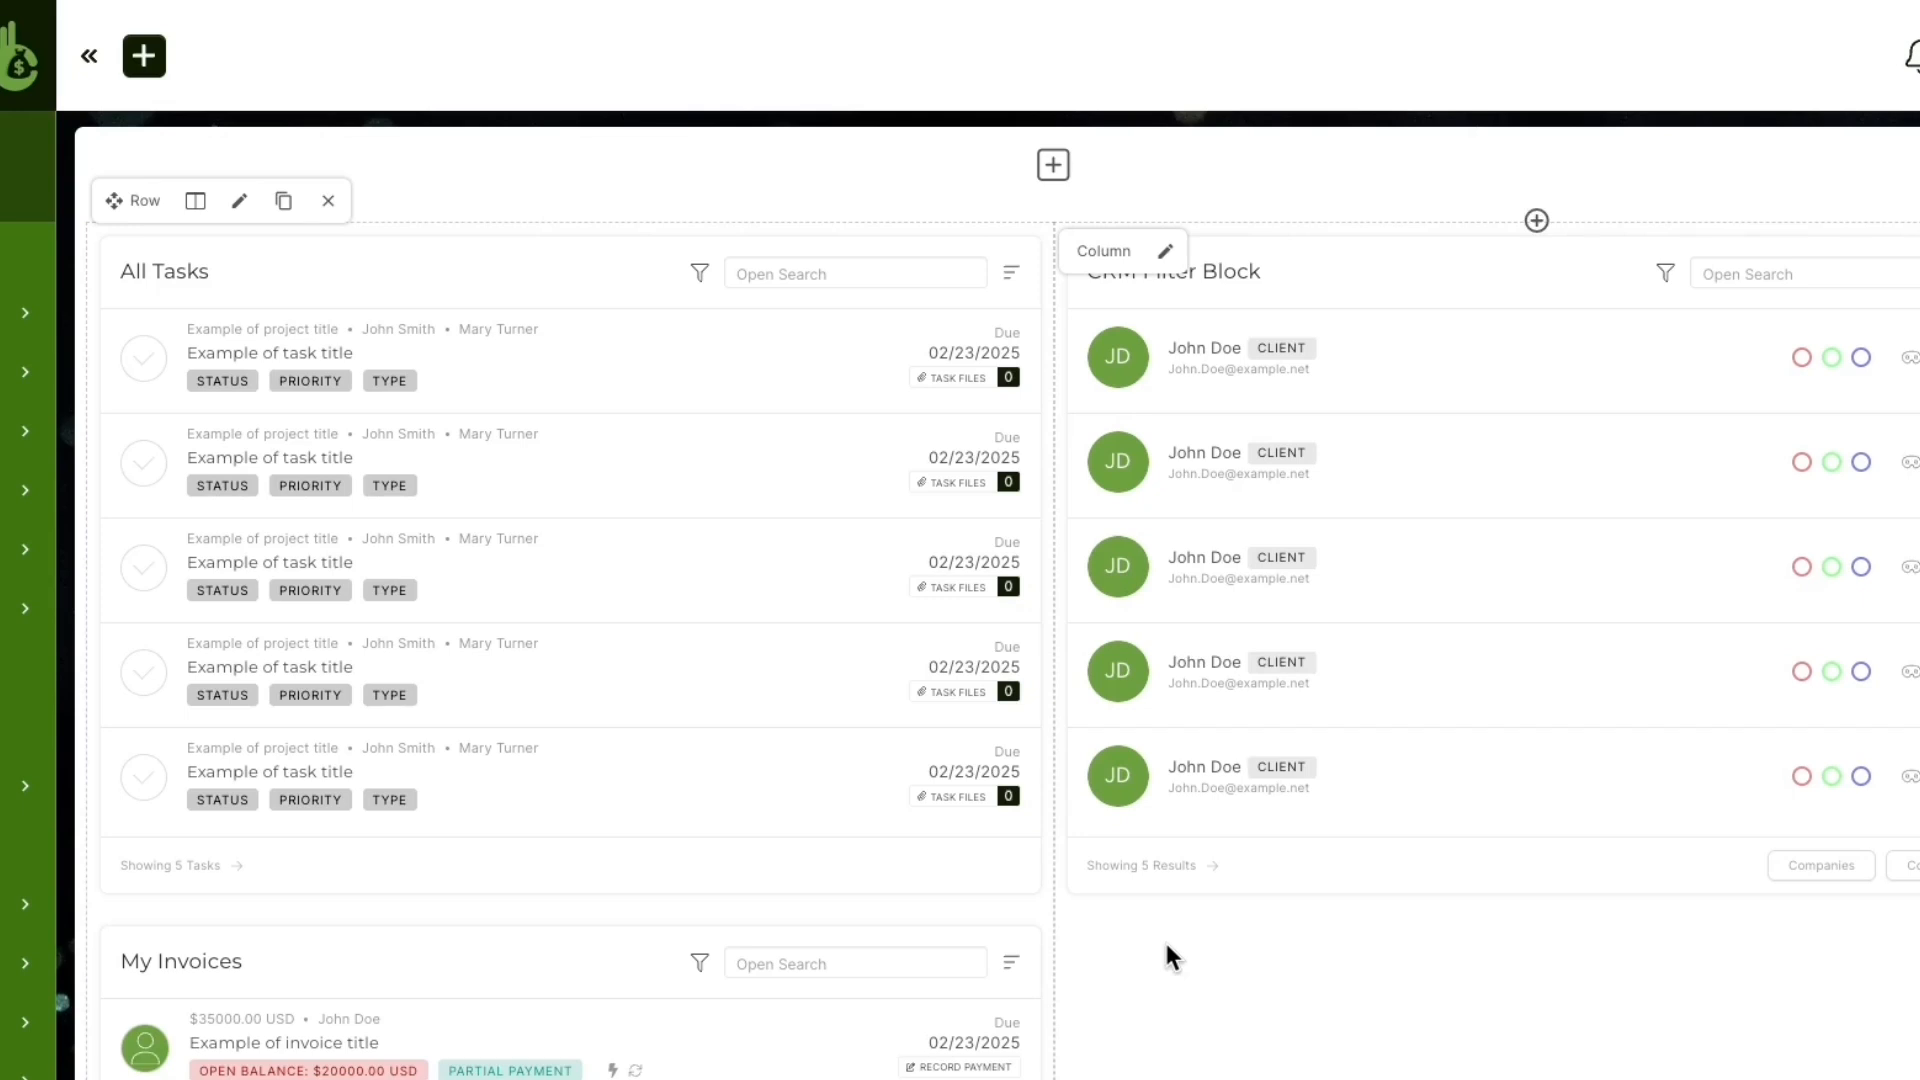
# Step: Reopen the CRM Filter Block's options, look over the available default filter types, and close without saving
pyautogui.moveTo(1555, 600)
pyautogui.click(1572, 564)
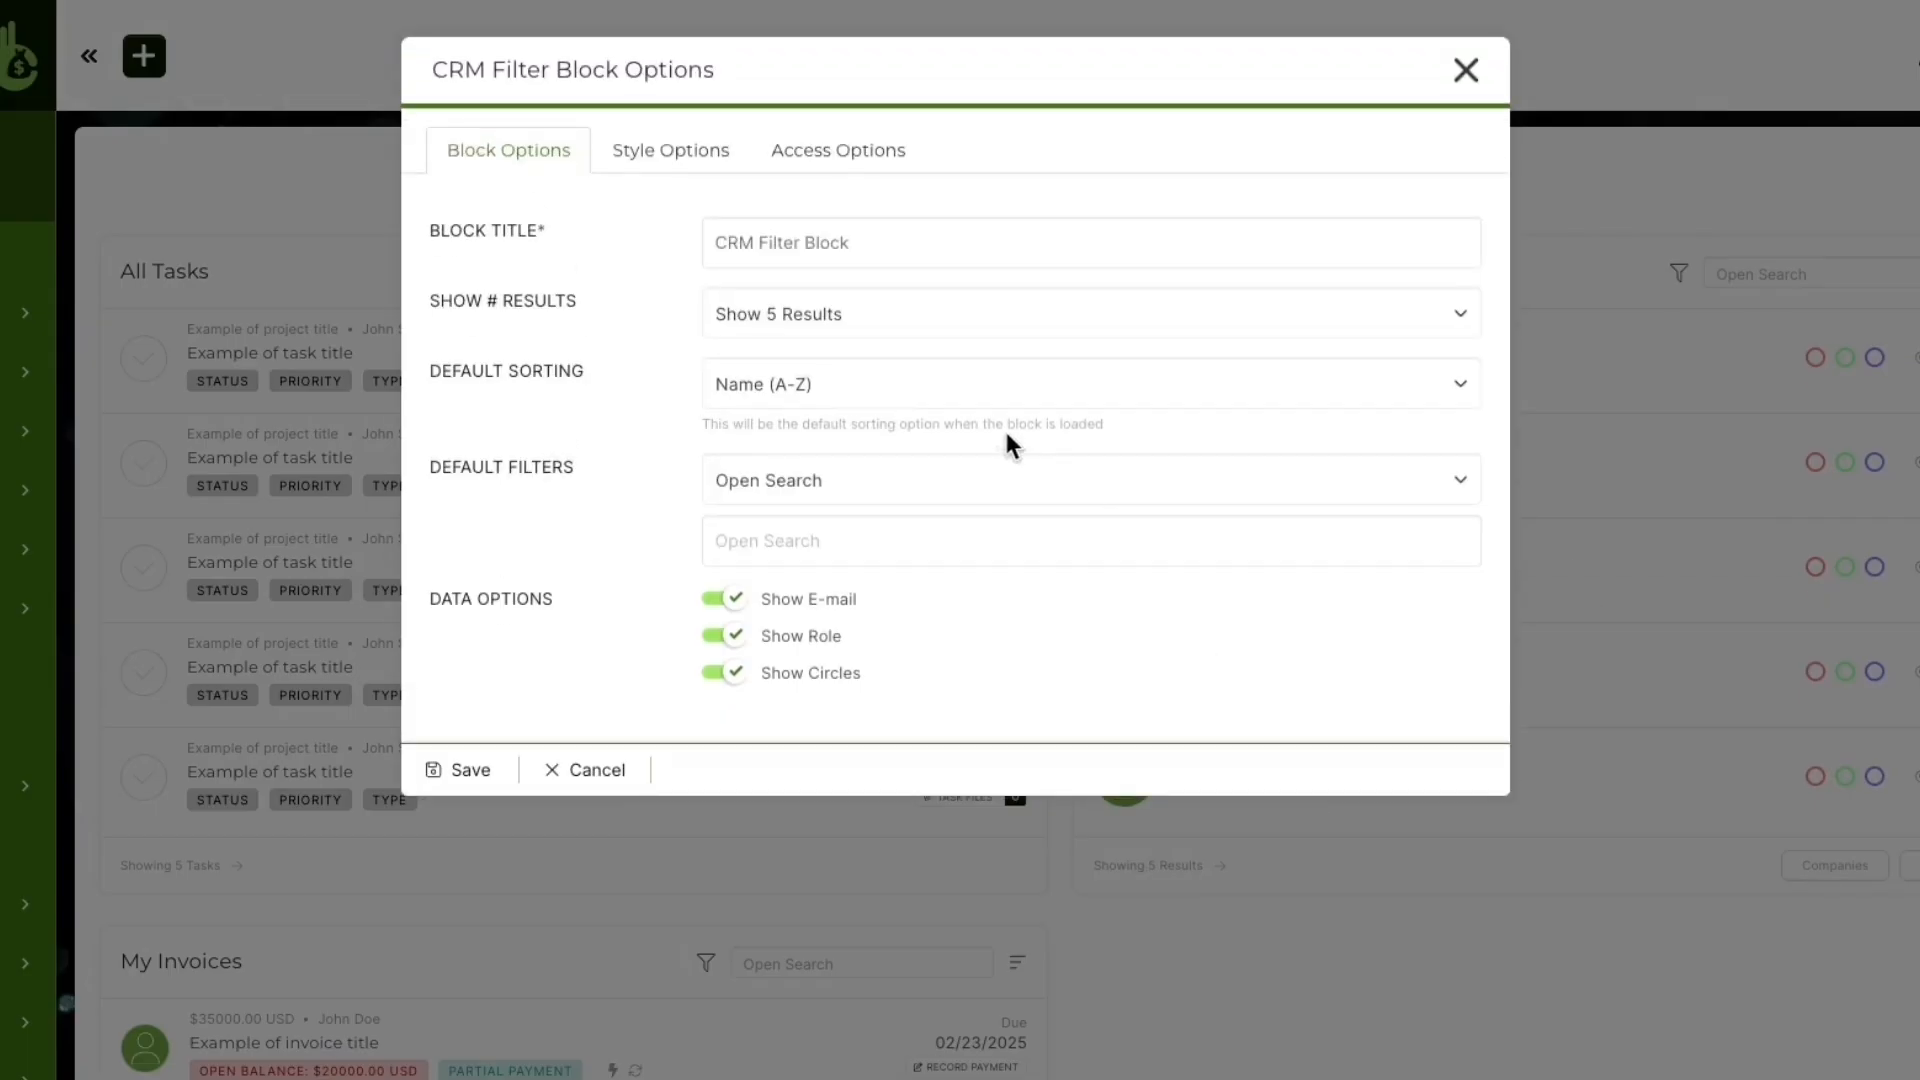
pyautogui.tripleClick(772, 240)
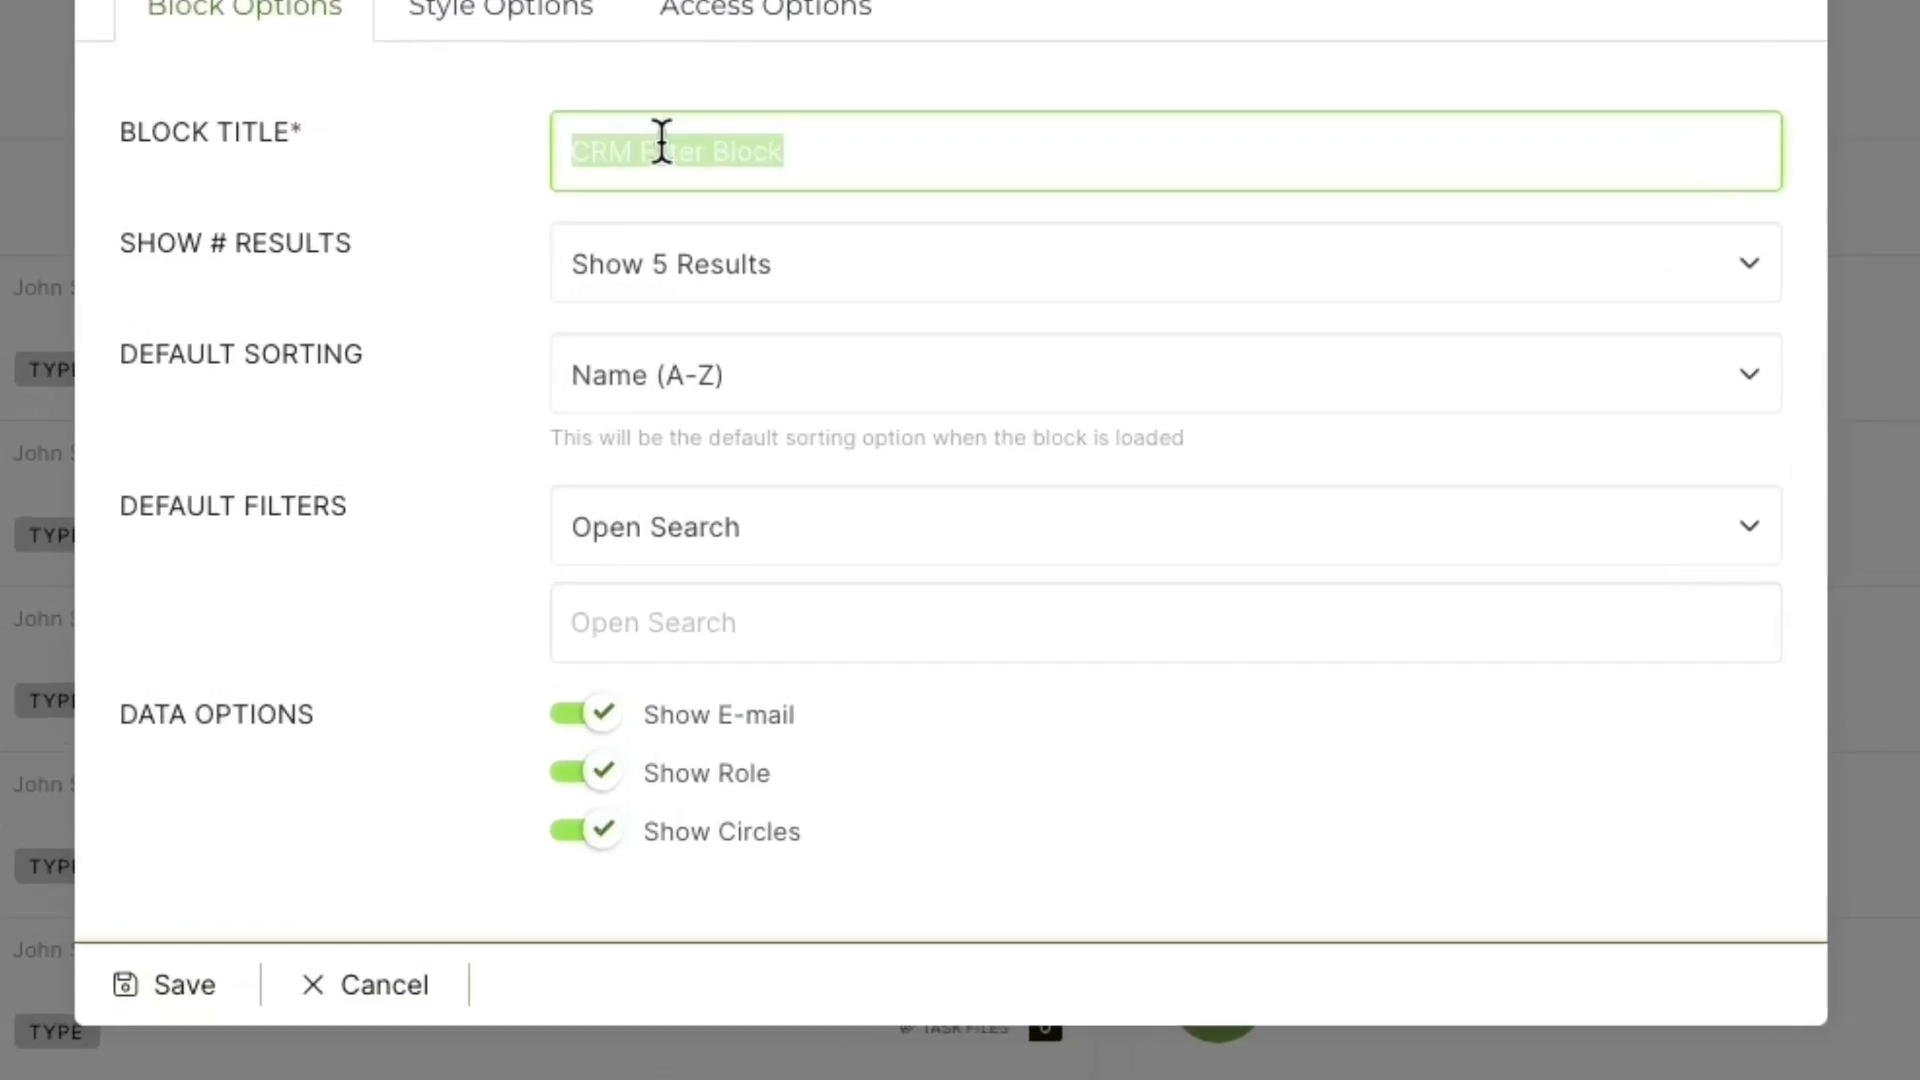
pyautogui.write('Step 1')
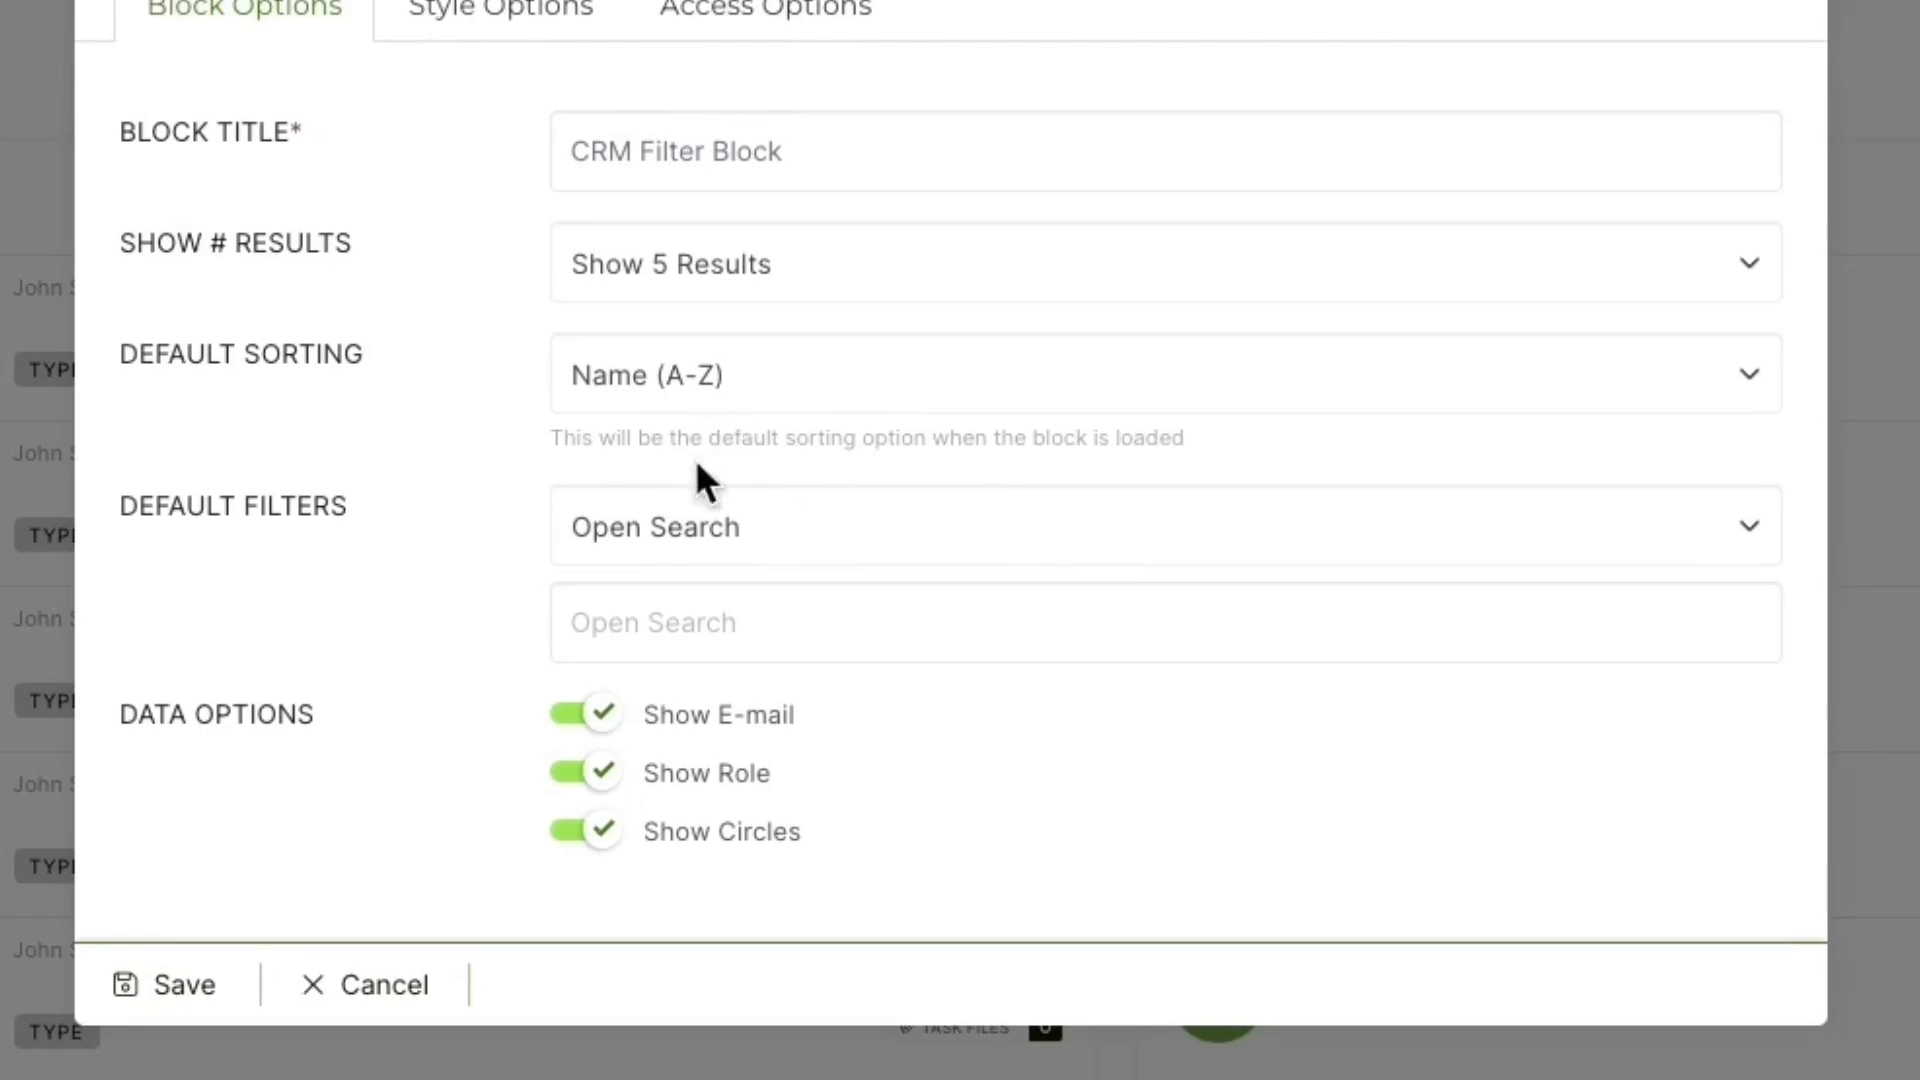
pyautogui.click(696, 527)
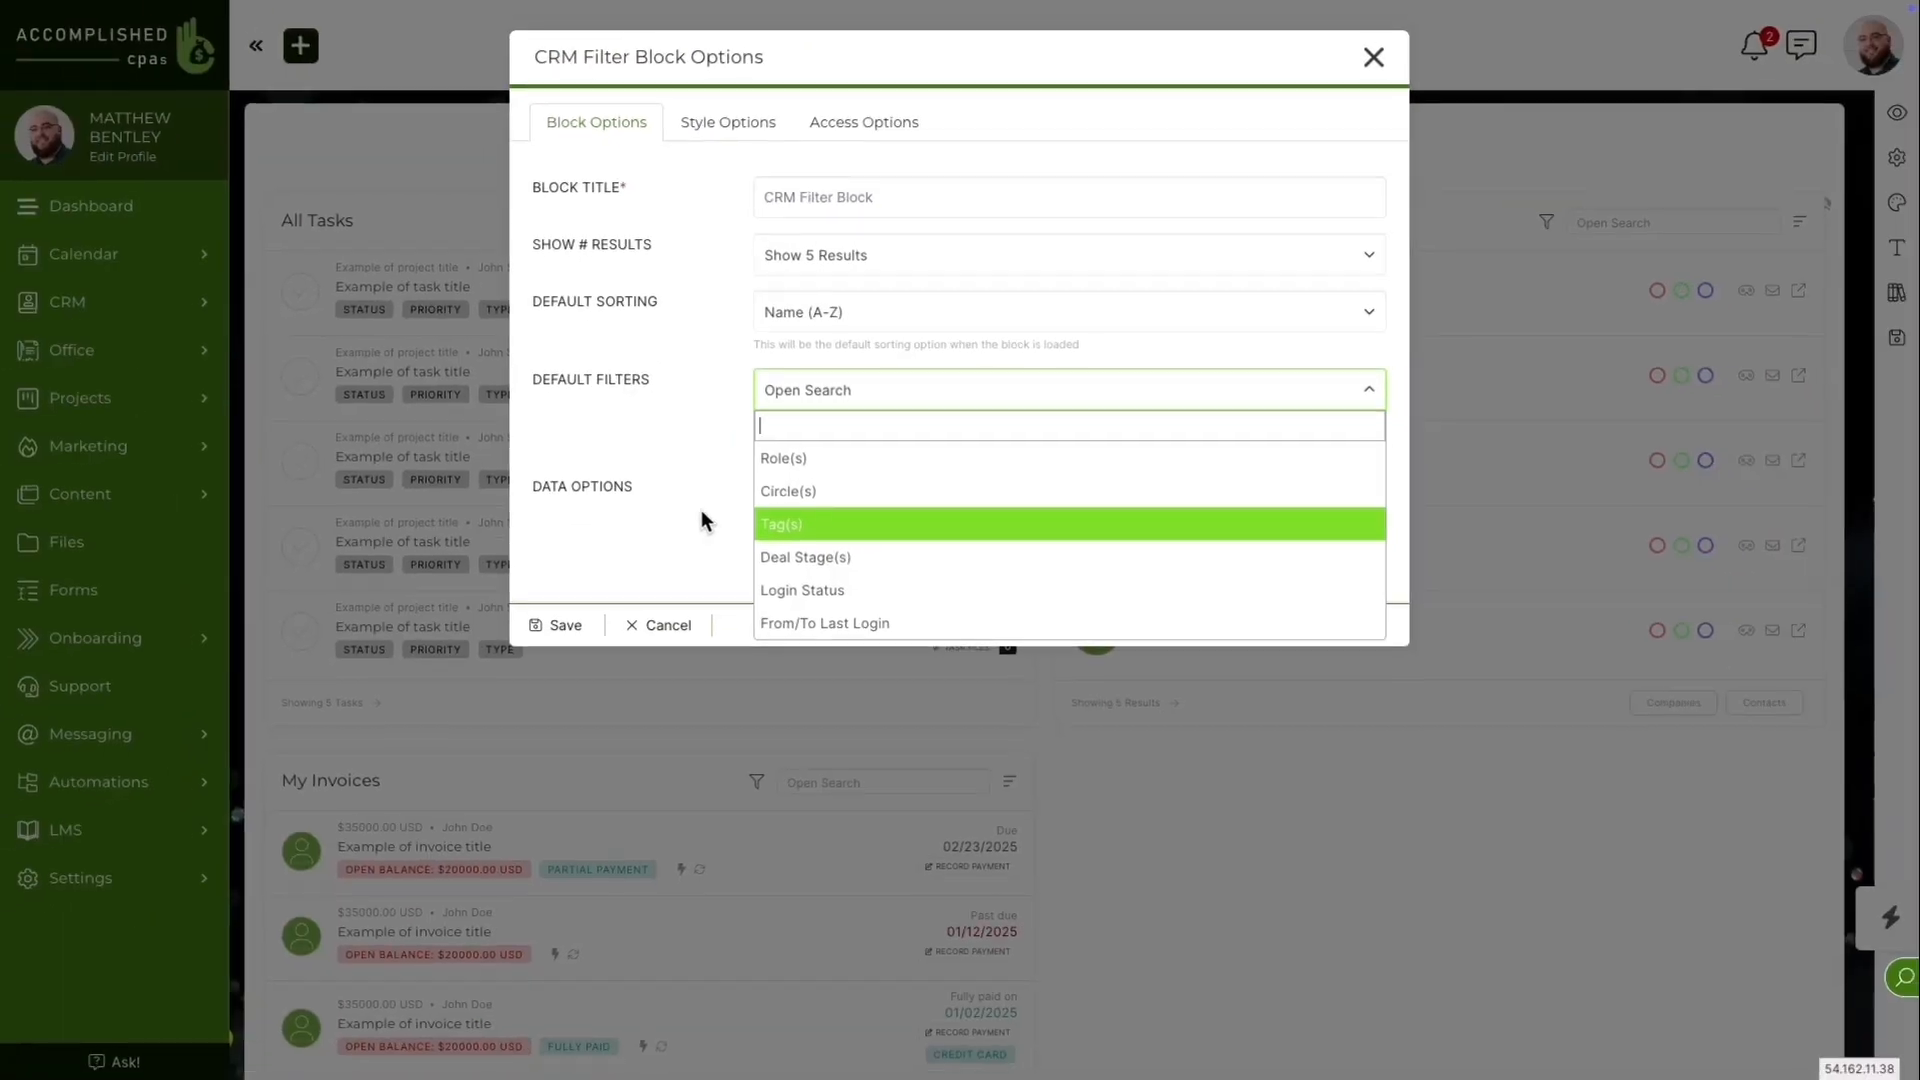
pyautogui.click(364, 984)
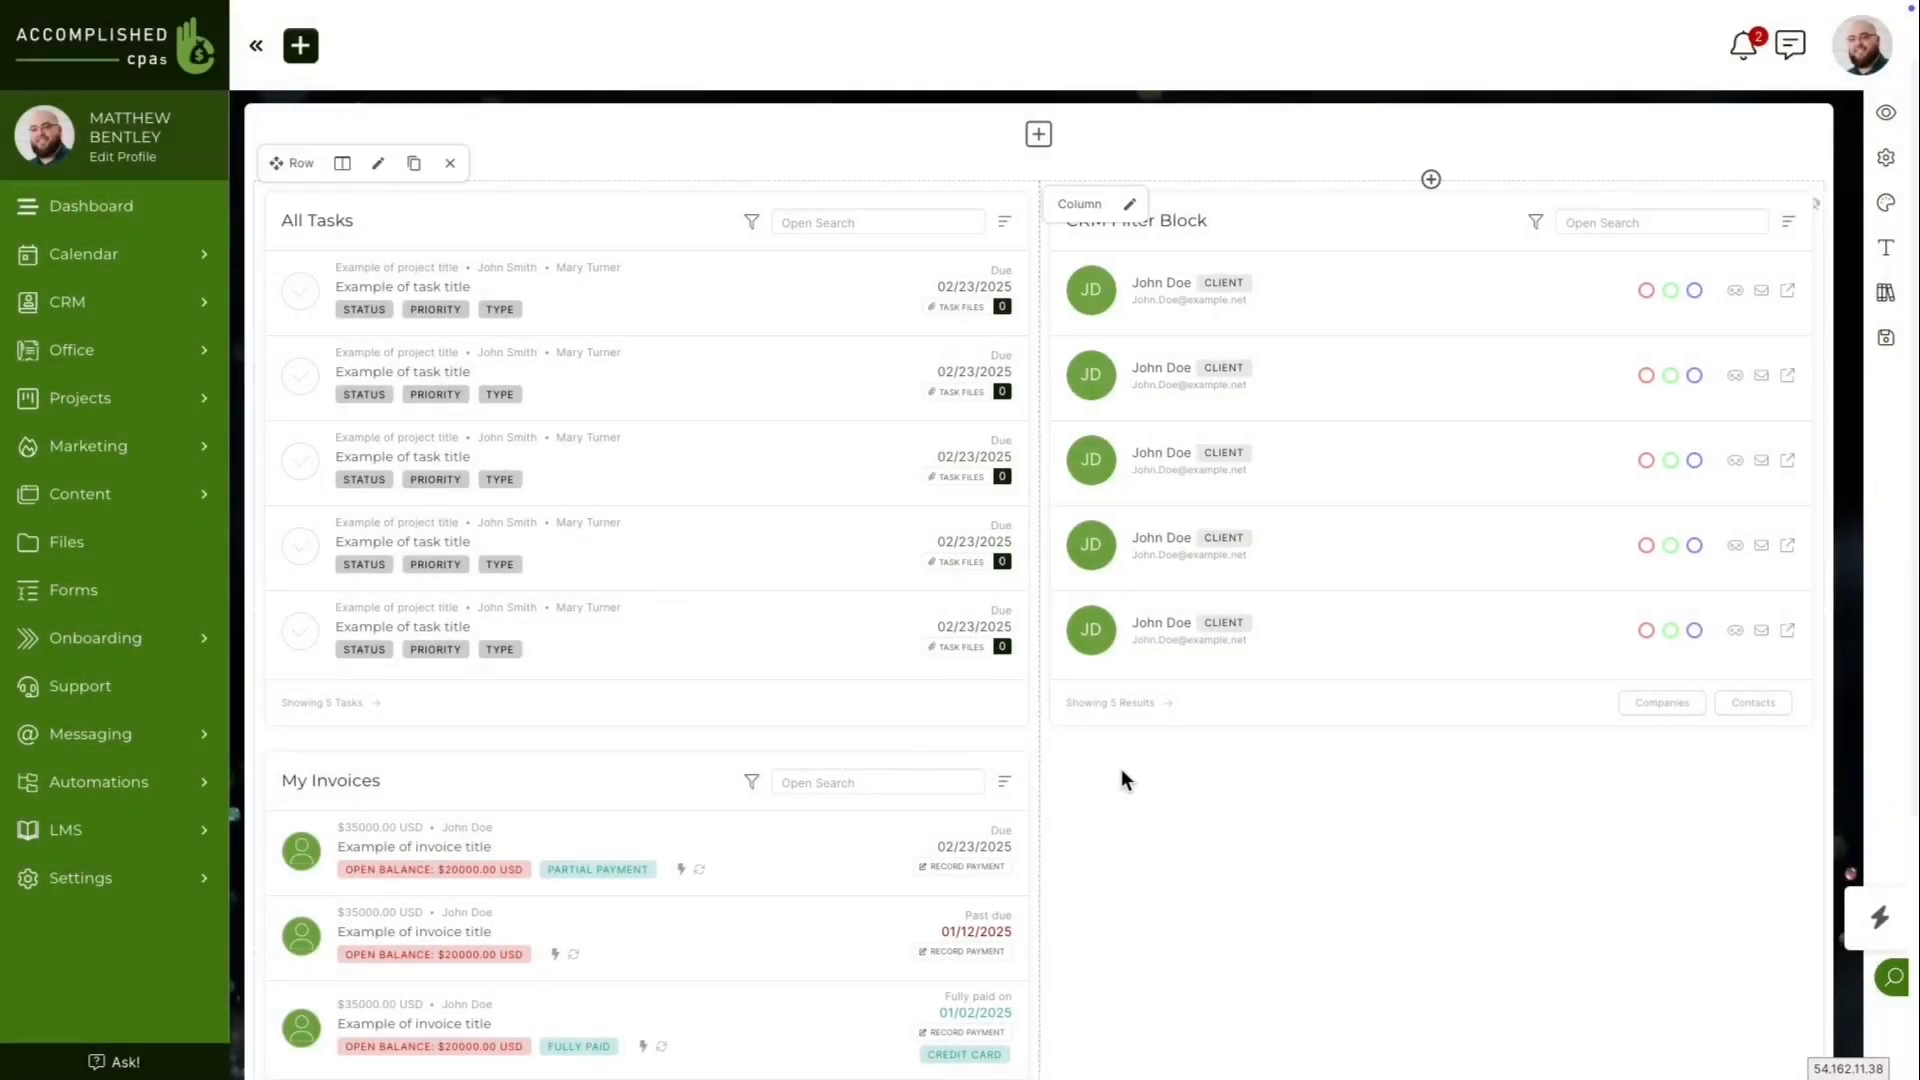
# Step: Add a two-tile Reporting Block below the CRM Filter Block showing Total Clients and Total Prospects
pyautogui.scroll(-1, 1232, 771)
pyautogui.scroll(-3, 1237, 784)
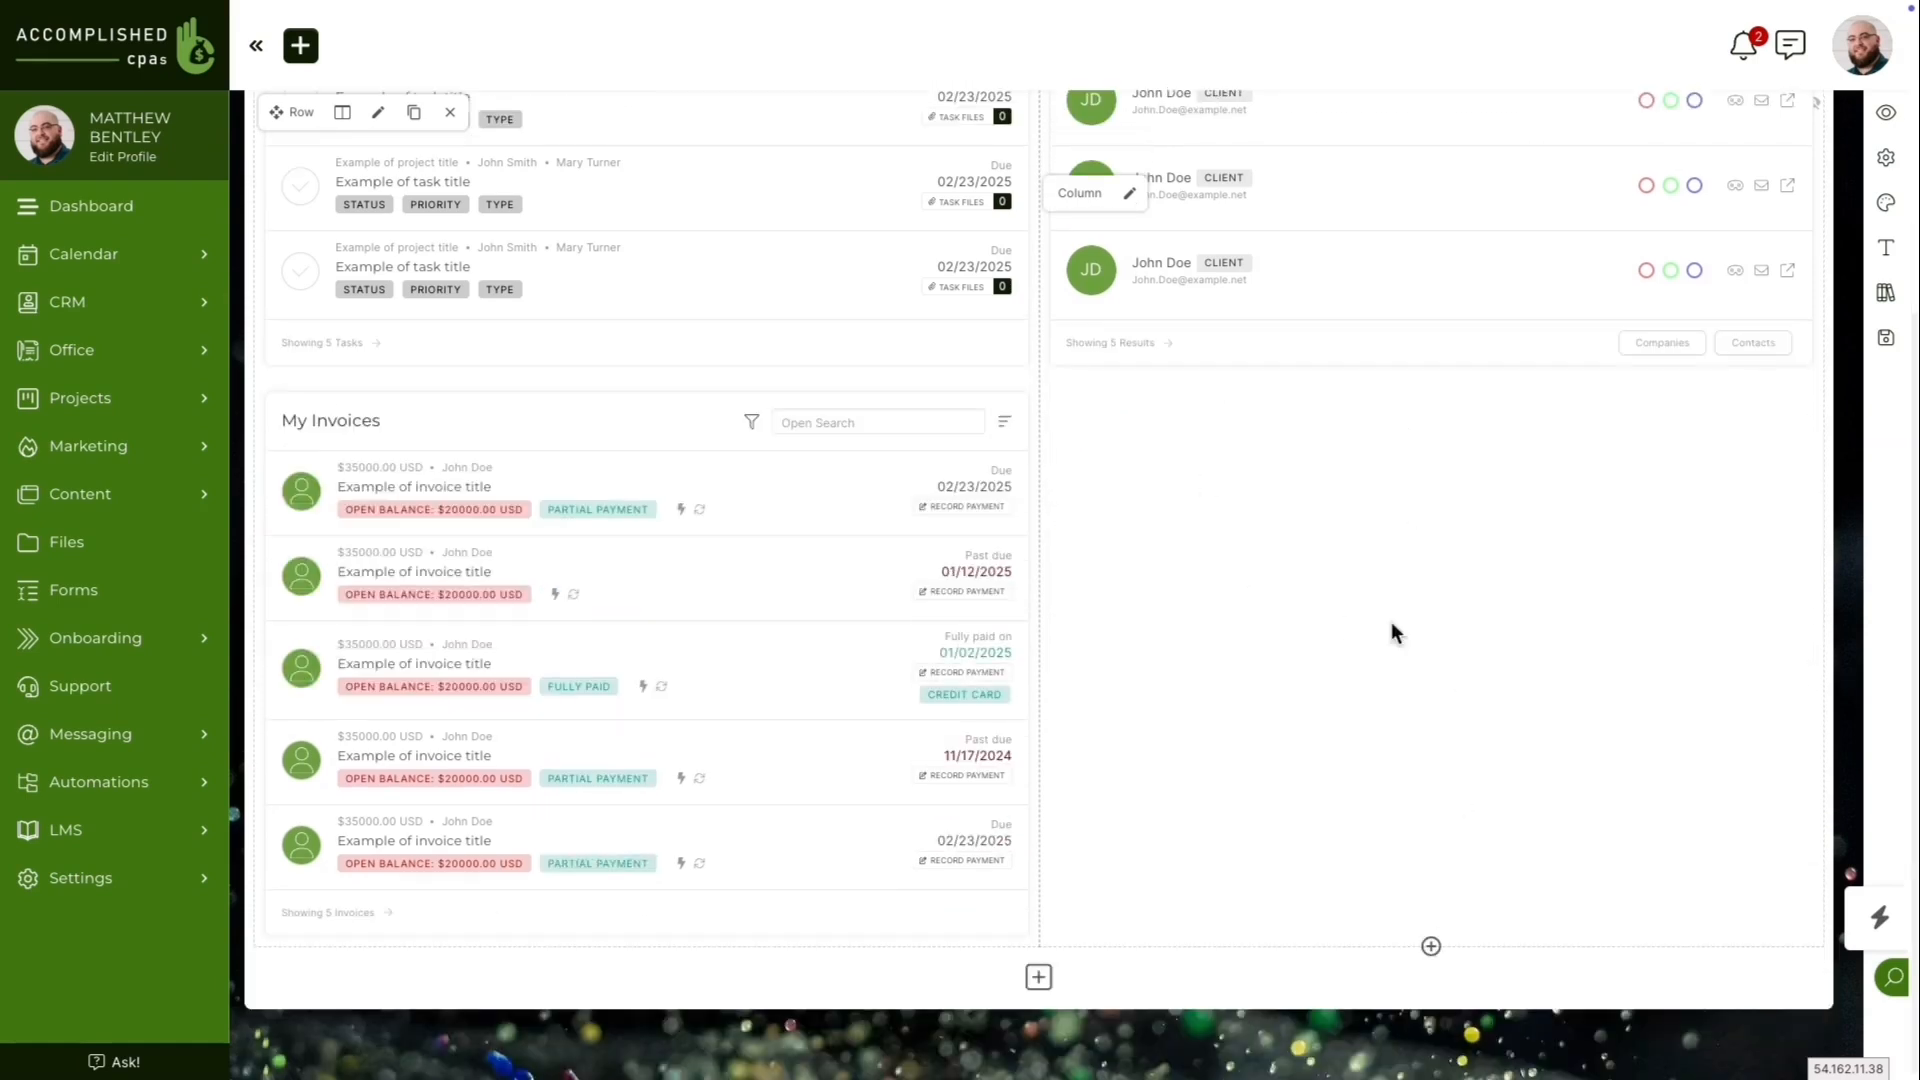
pyautogui.click(1432, 947)
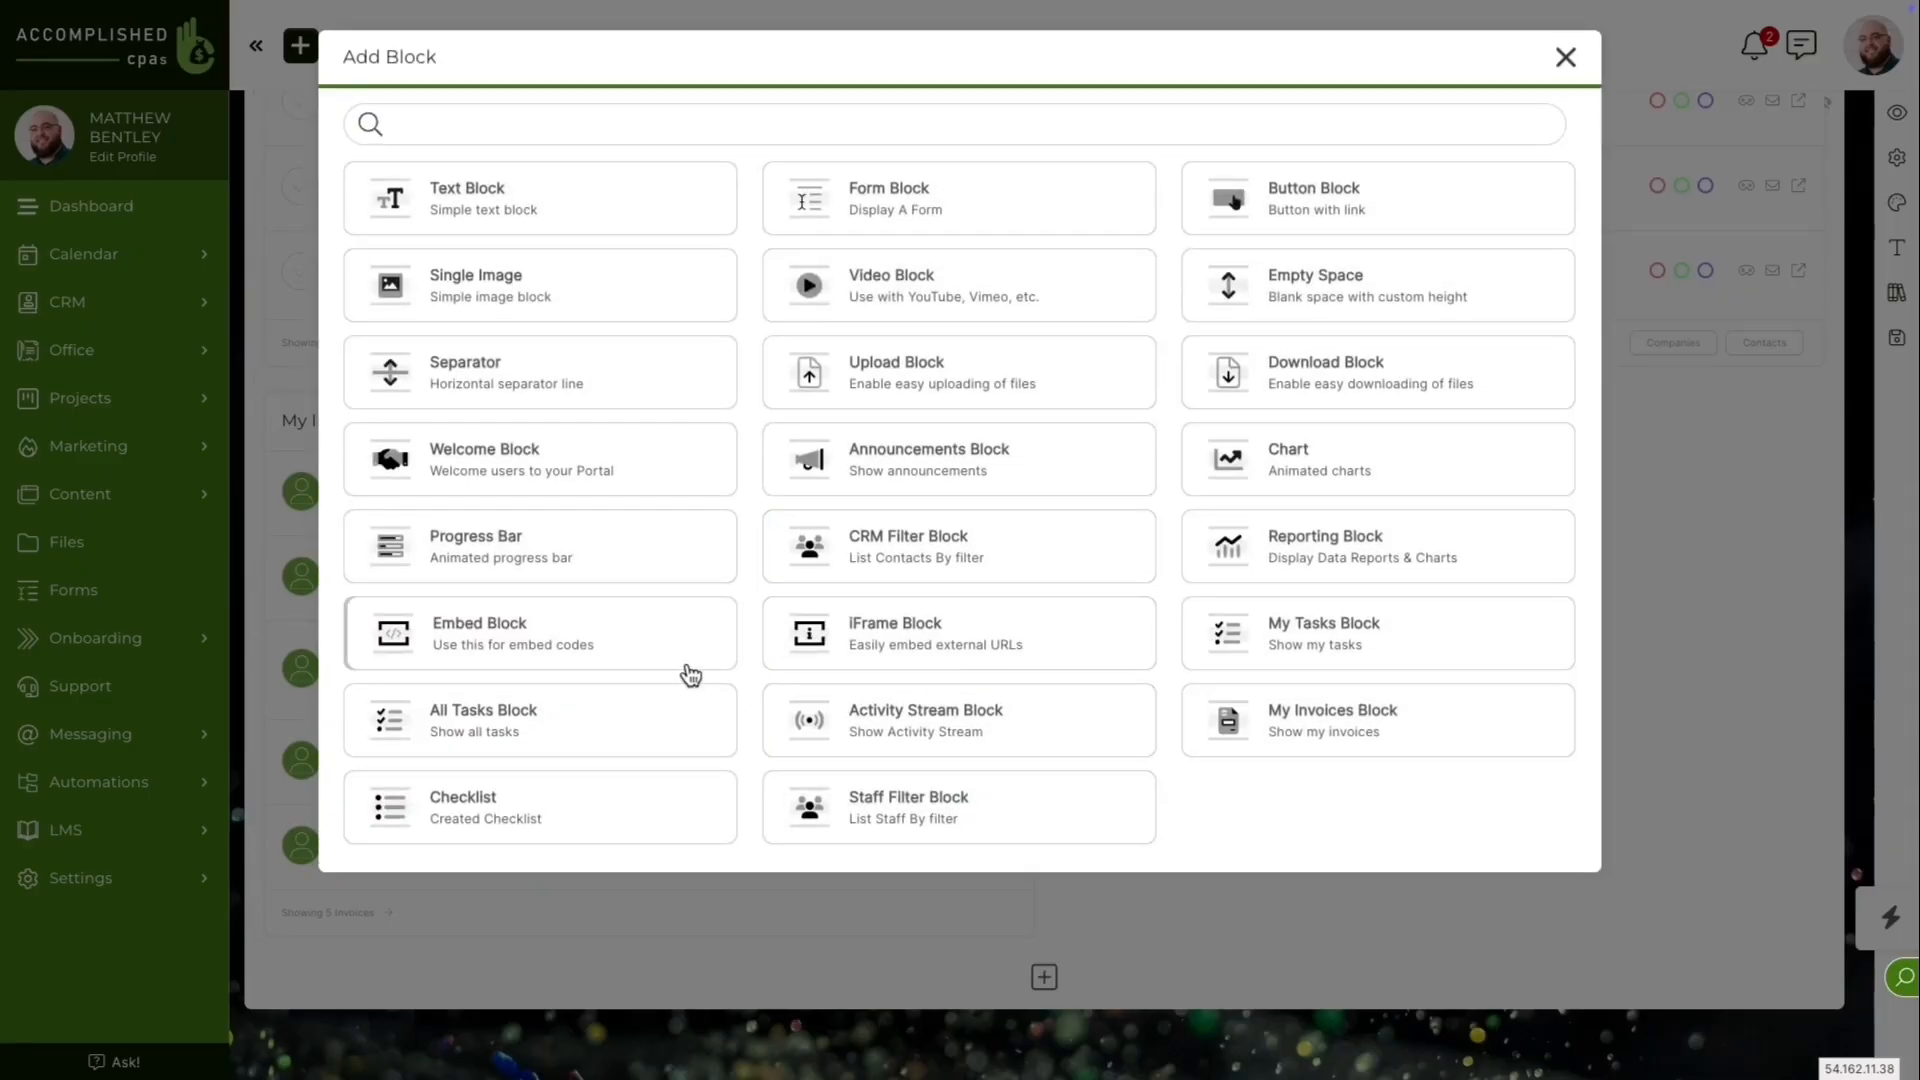
pyautogui.click(1298, 568)
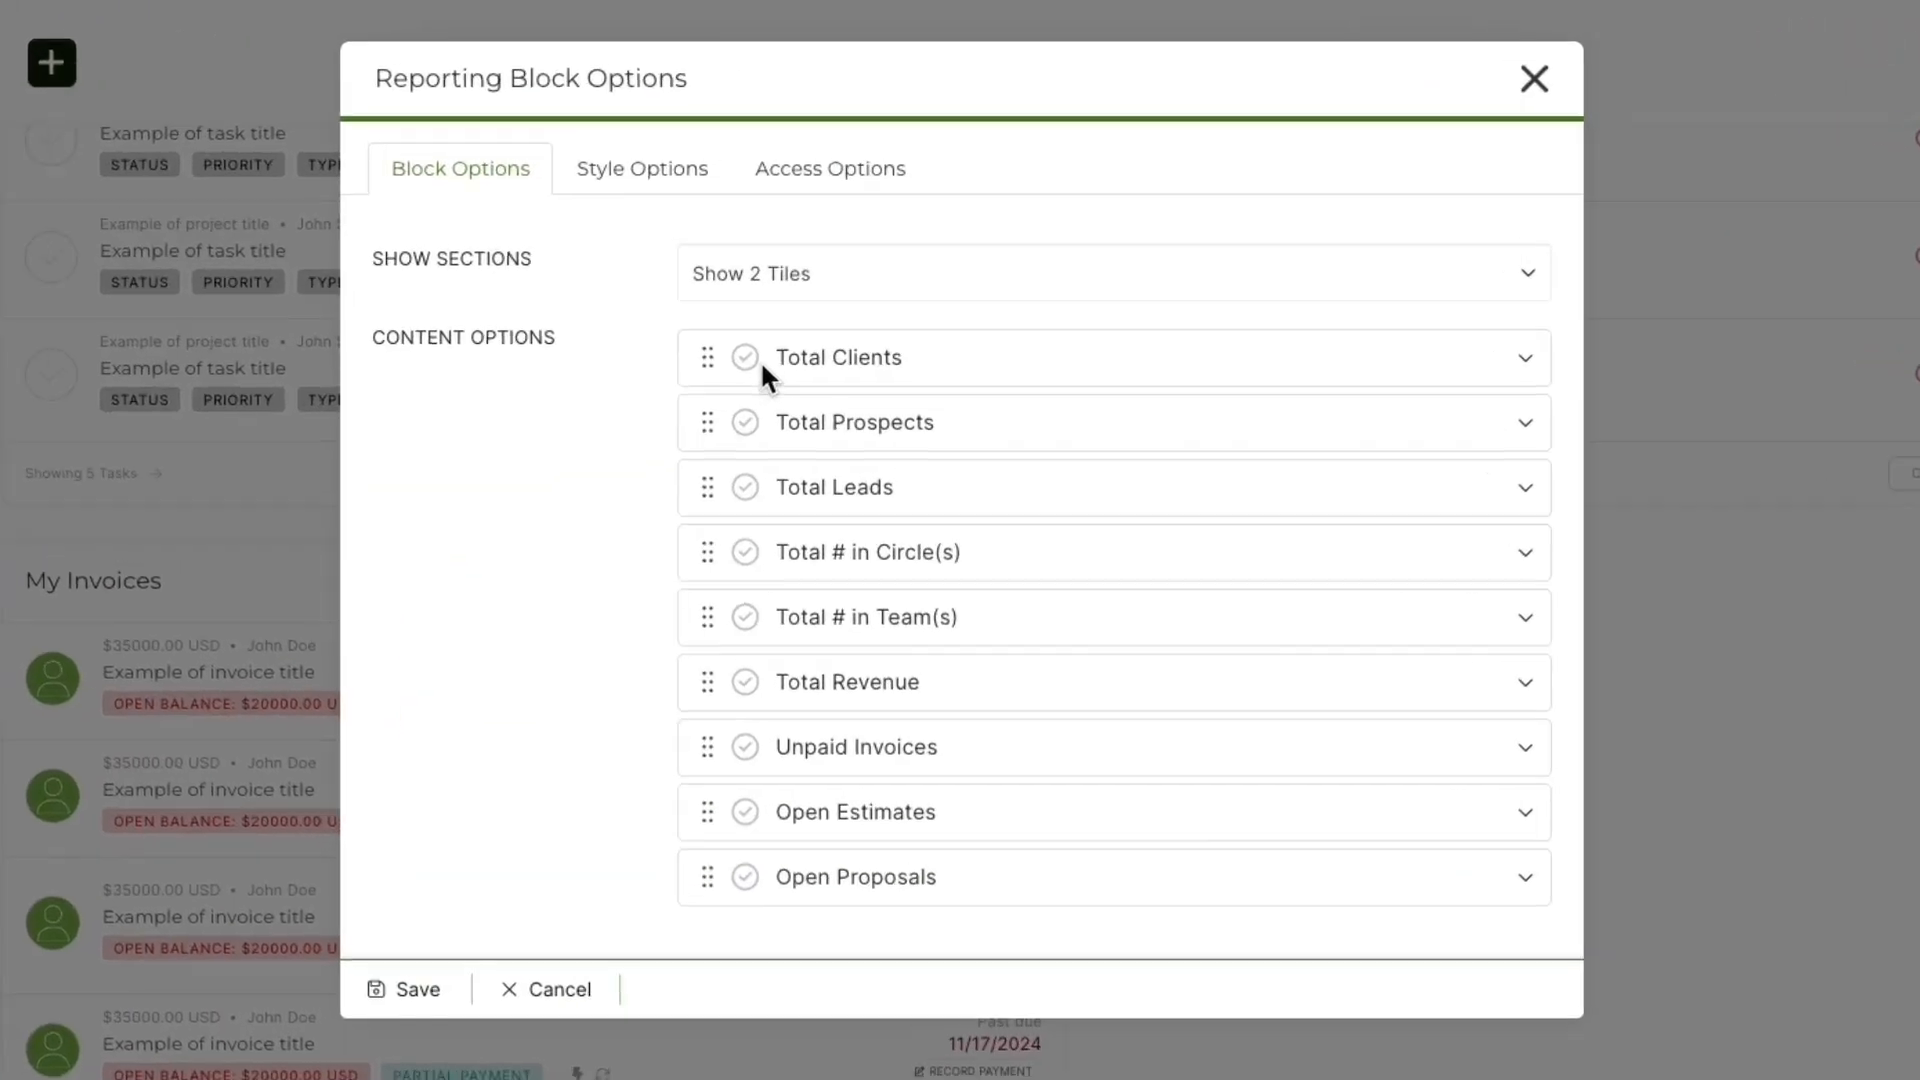
pyautogui.click(747, 362)
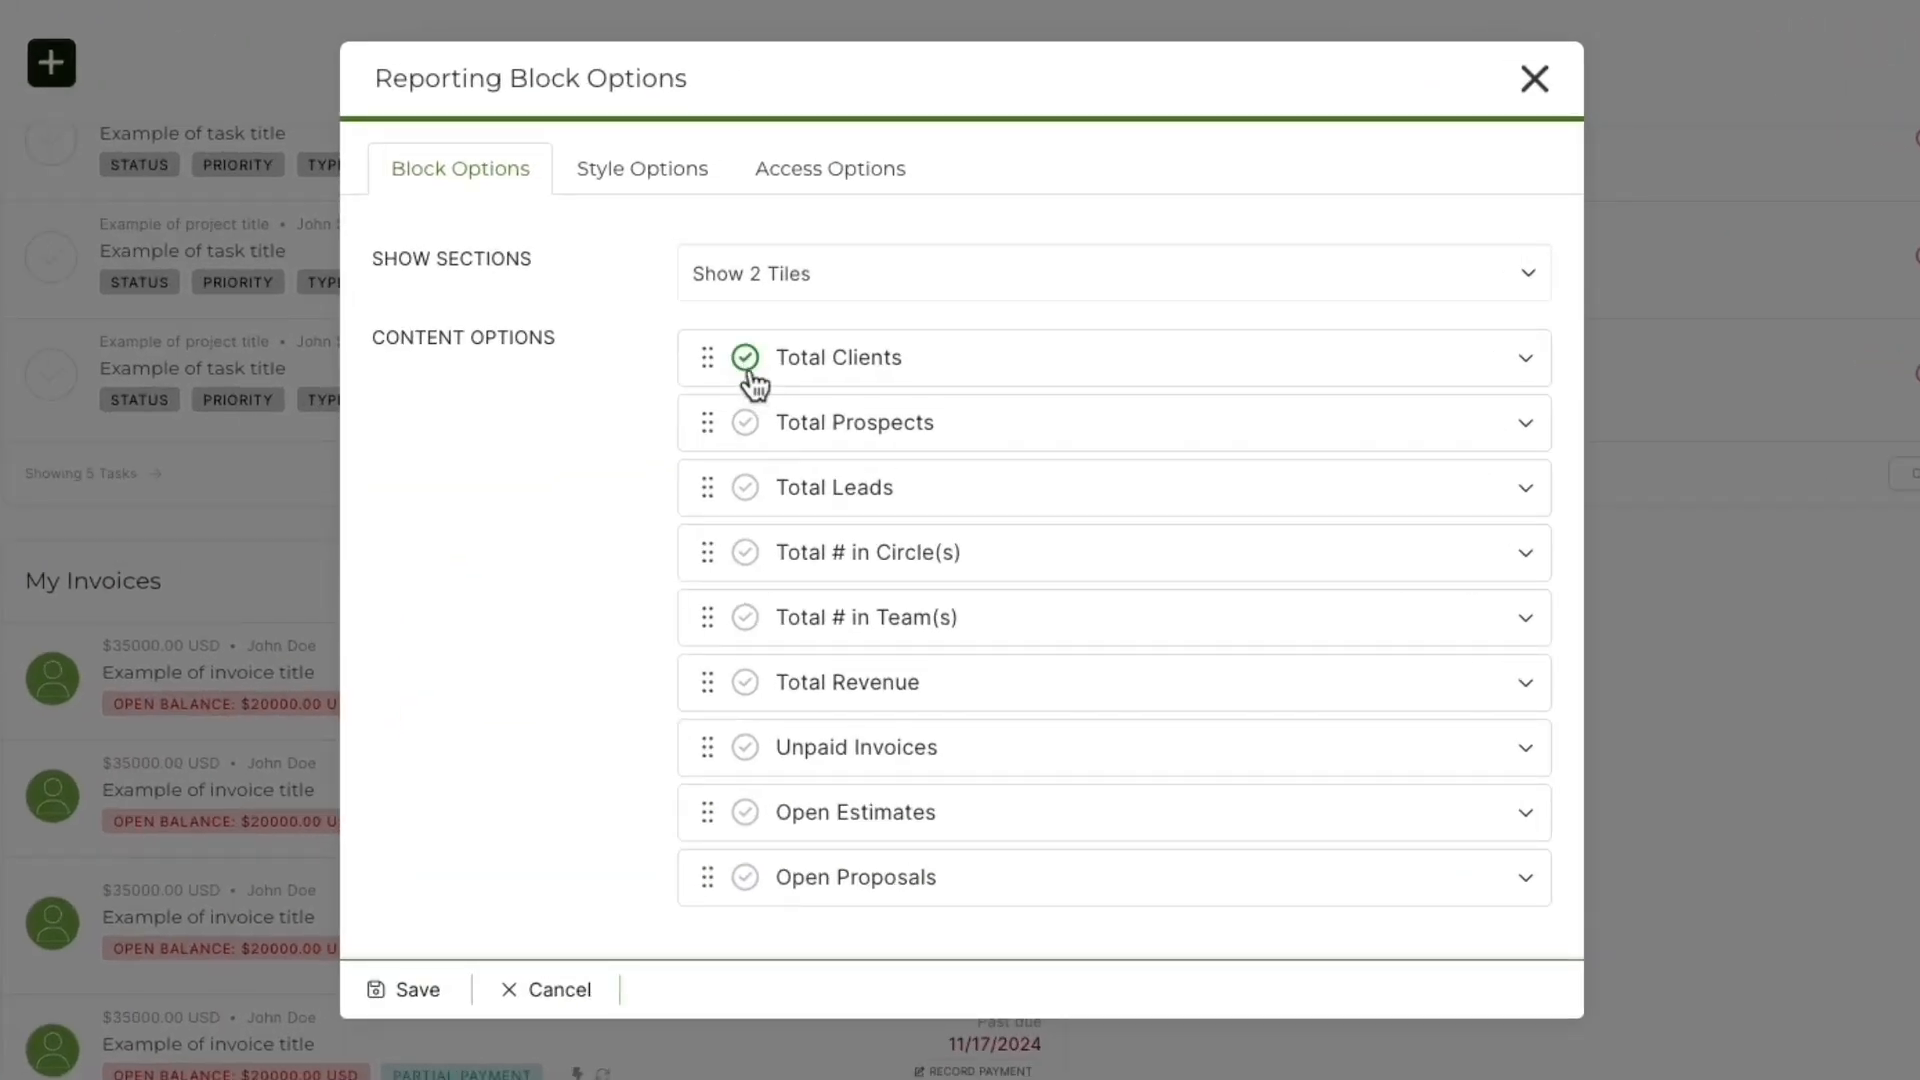
pyautogui.click(746, 432)
pyautogui.click(792, 291)
pyautogui.click(793, 291)
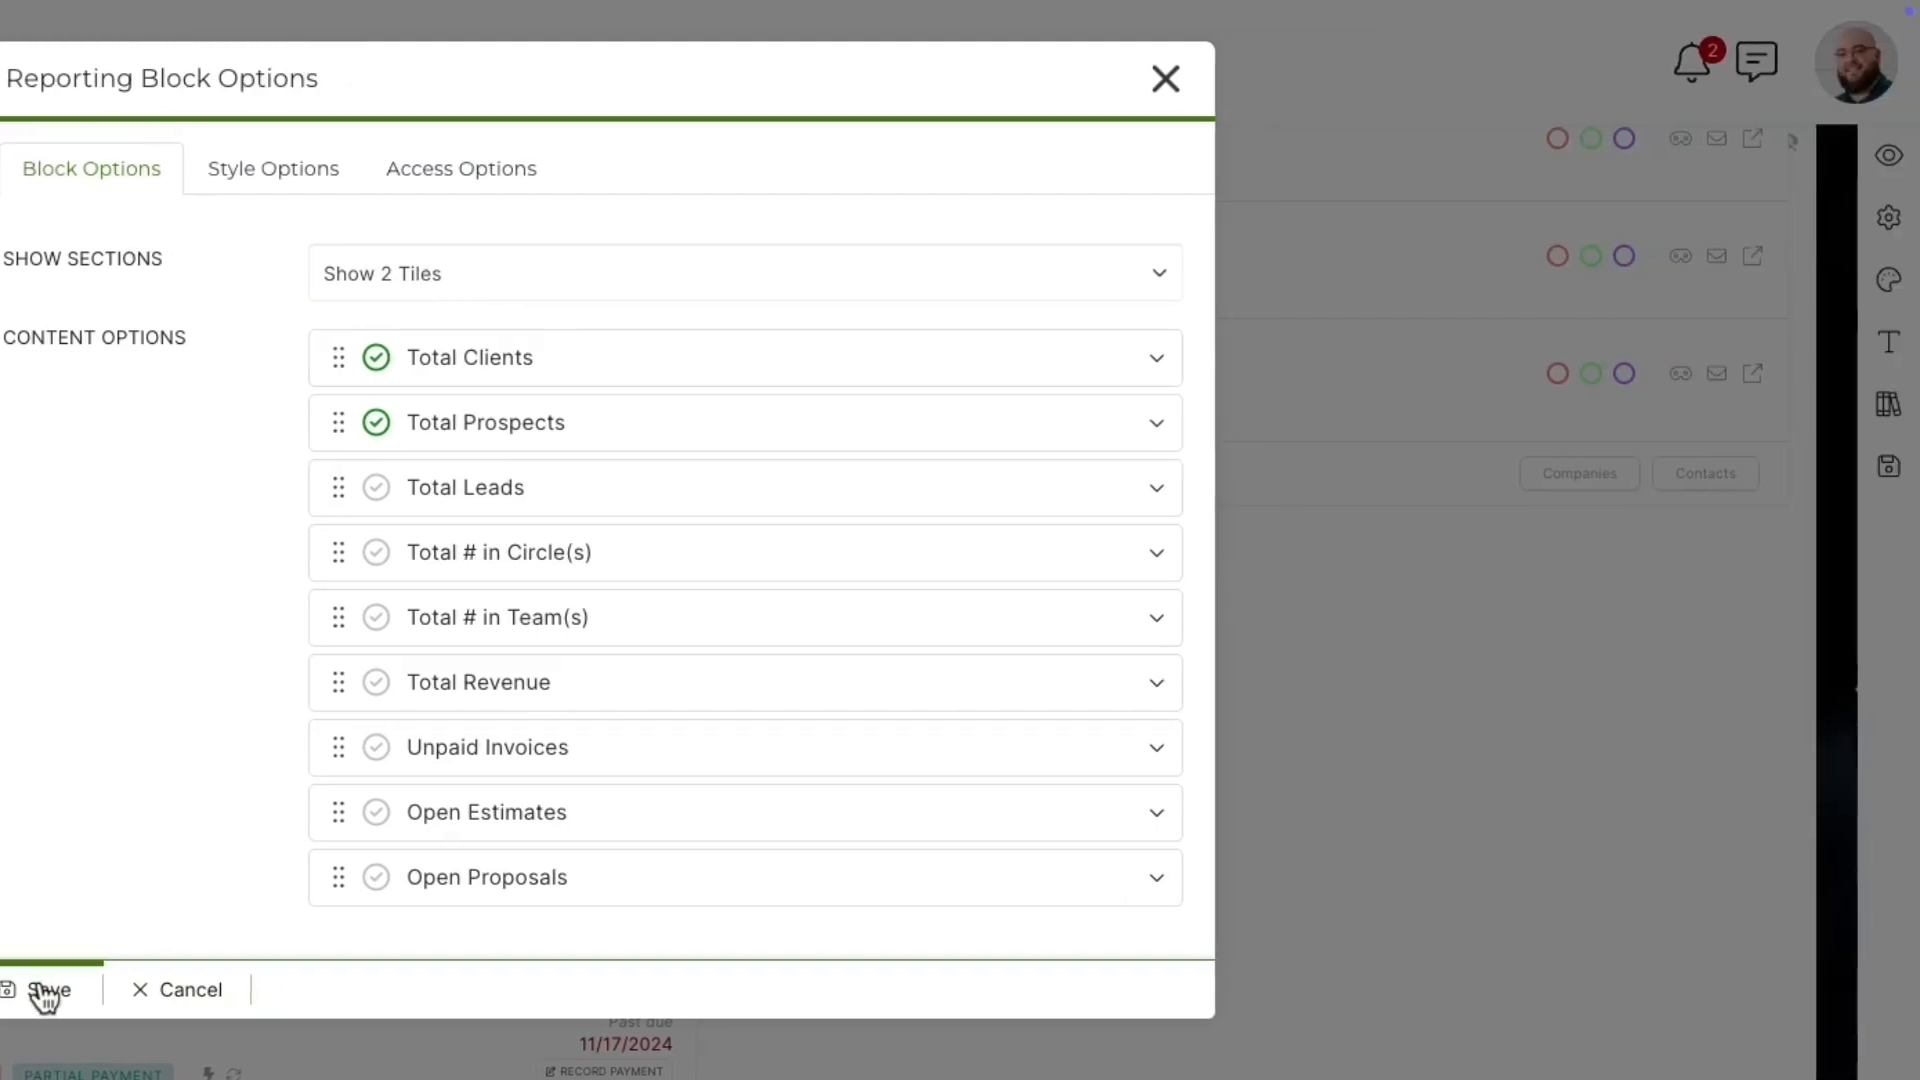
pyautogui.click(312, 990)
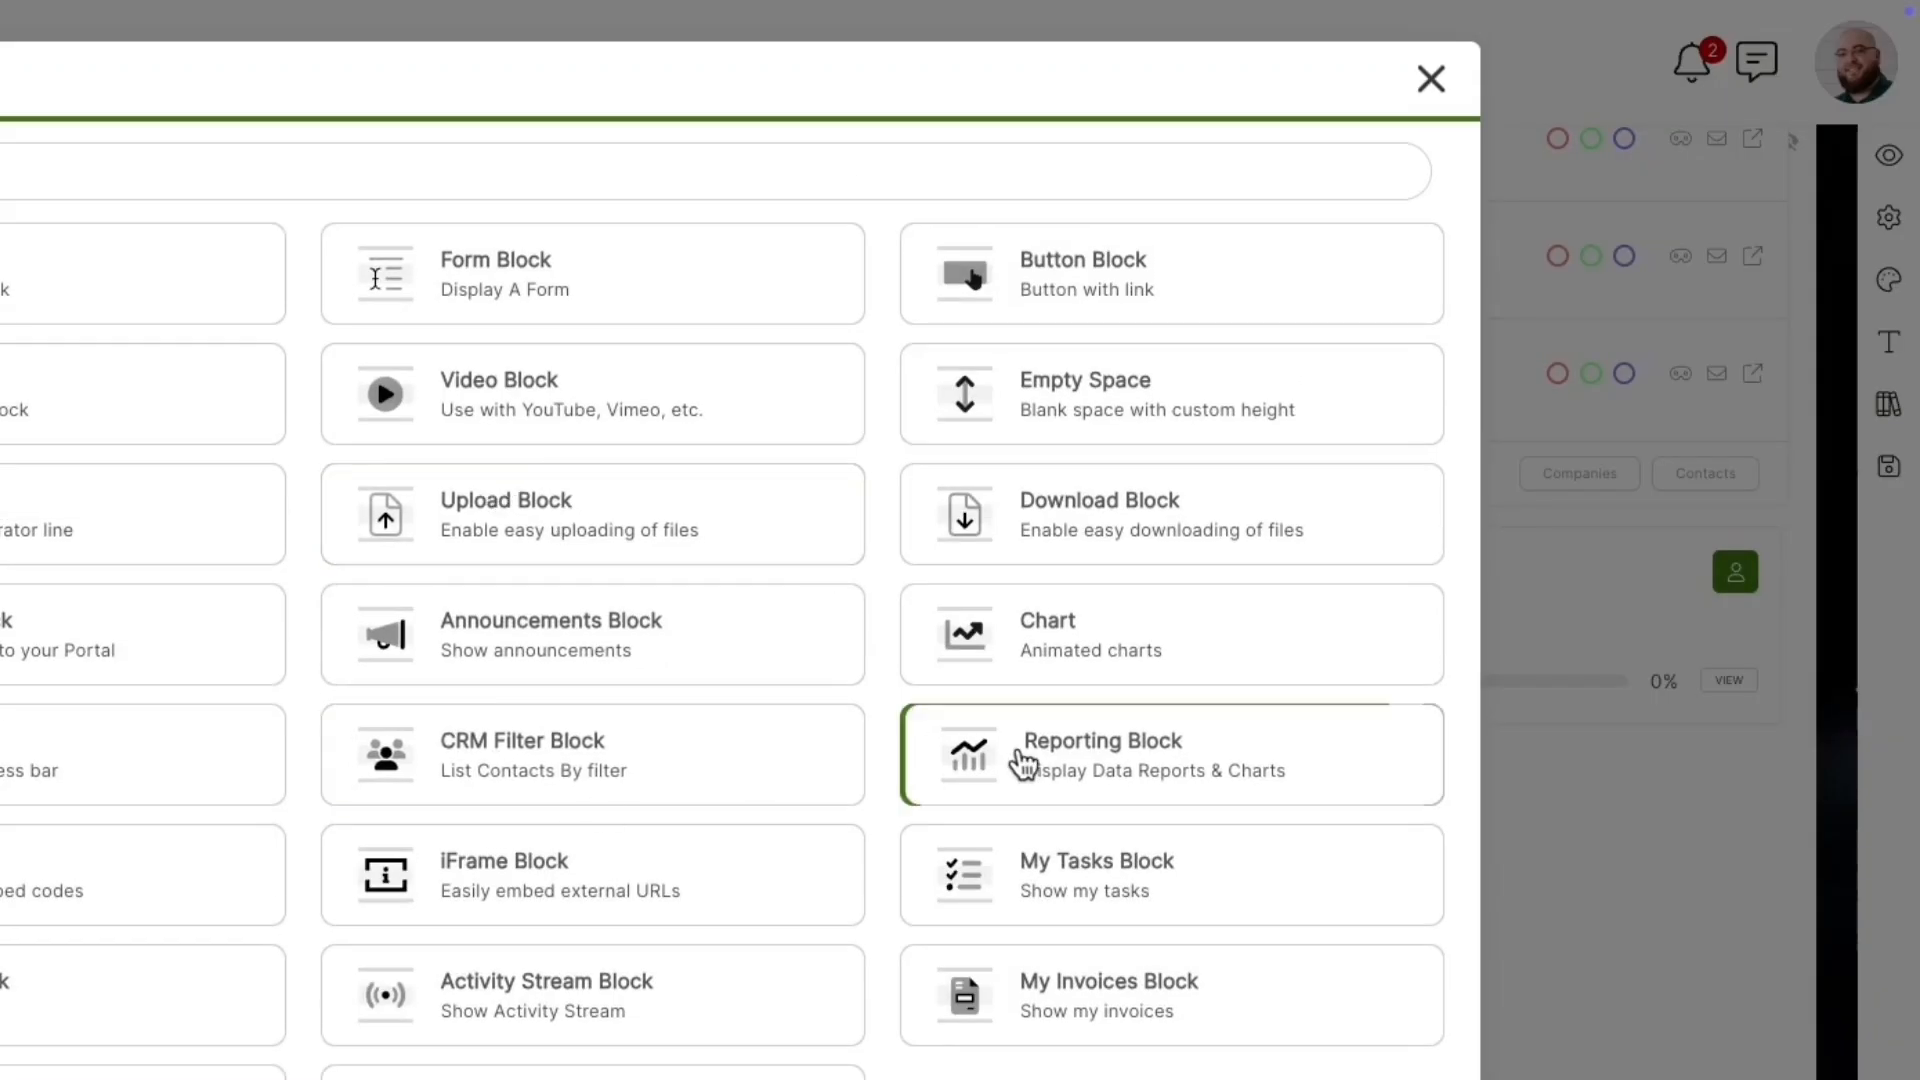
# Step: Add a second Reporting Block showing Total Revenue and Open Estimates
pyautogui.click(1022, 760)
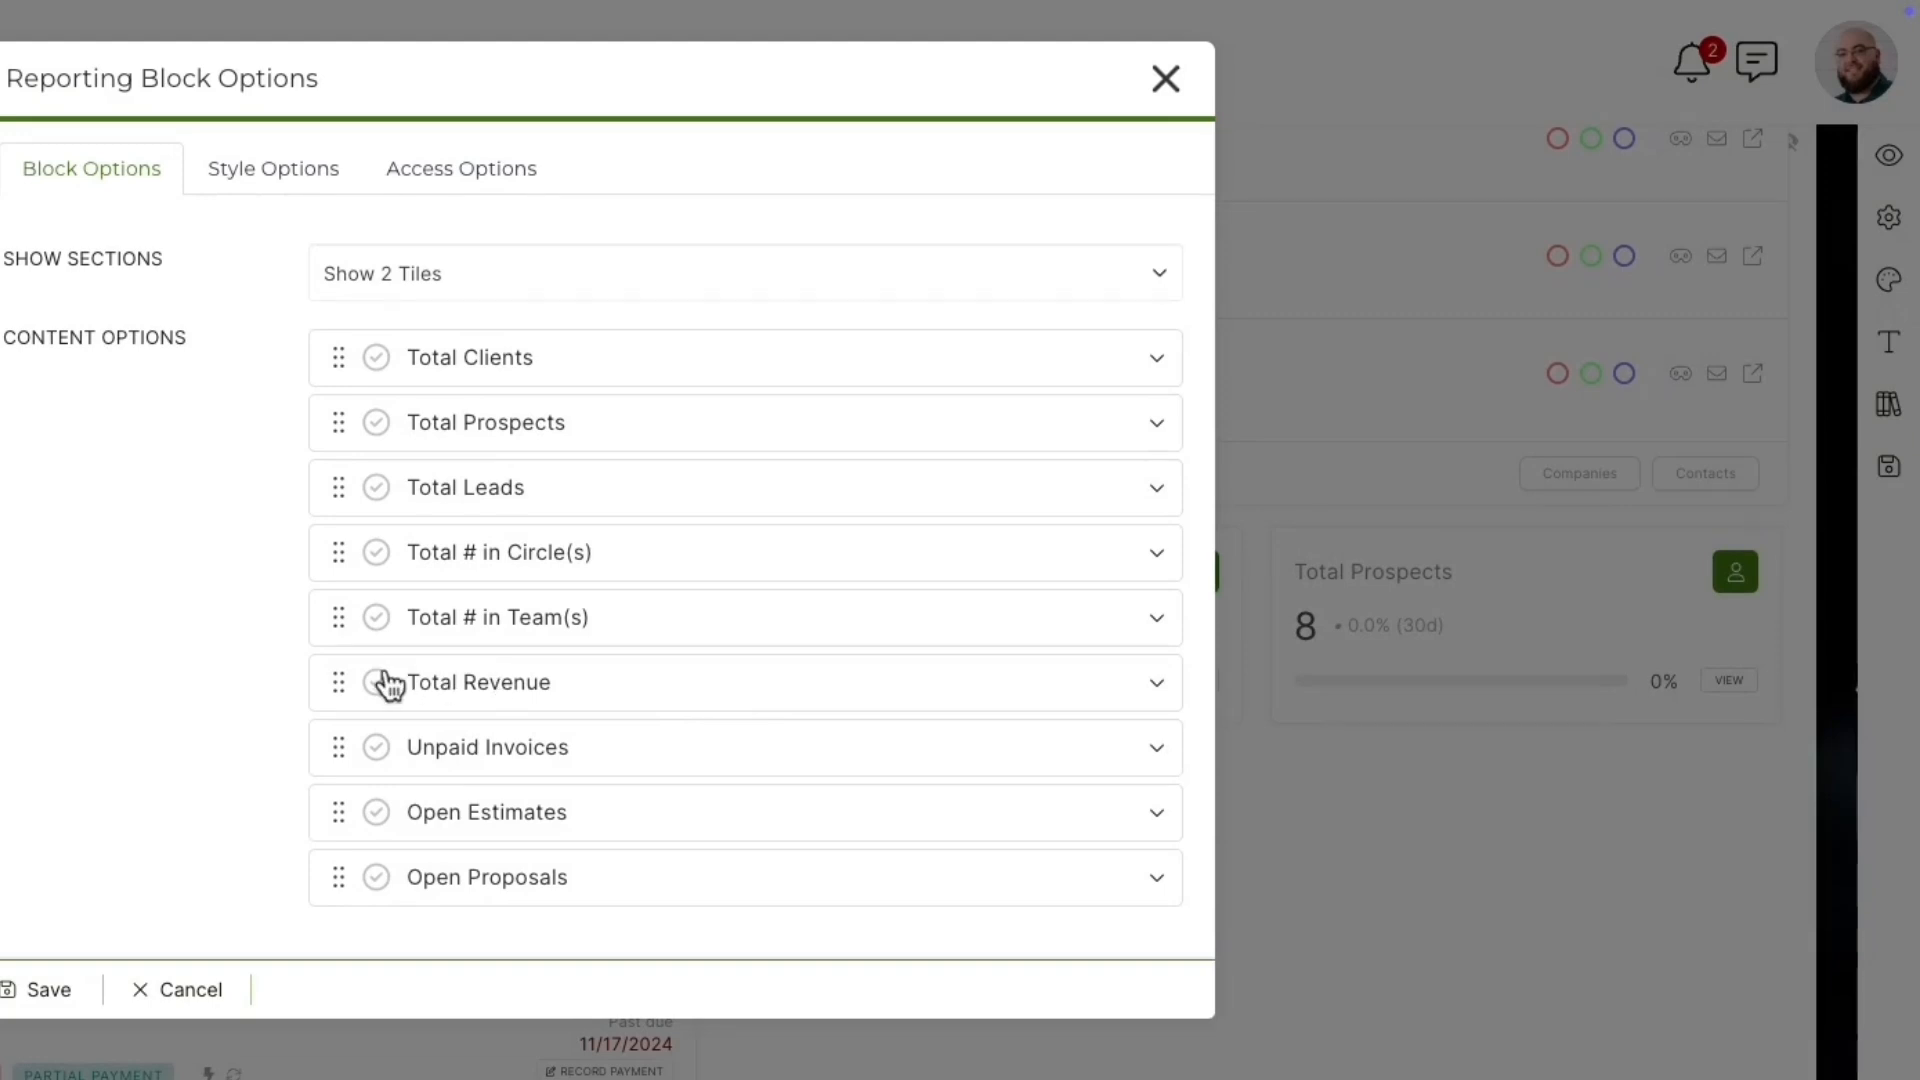
pyautogui.click(379, 685)
pyautogui.click(386, 818)
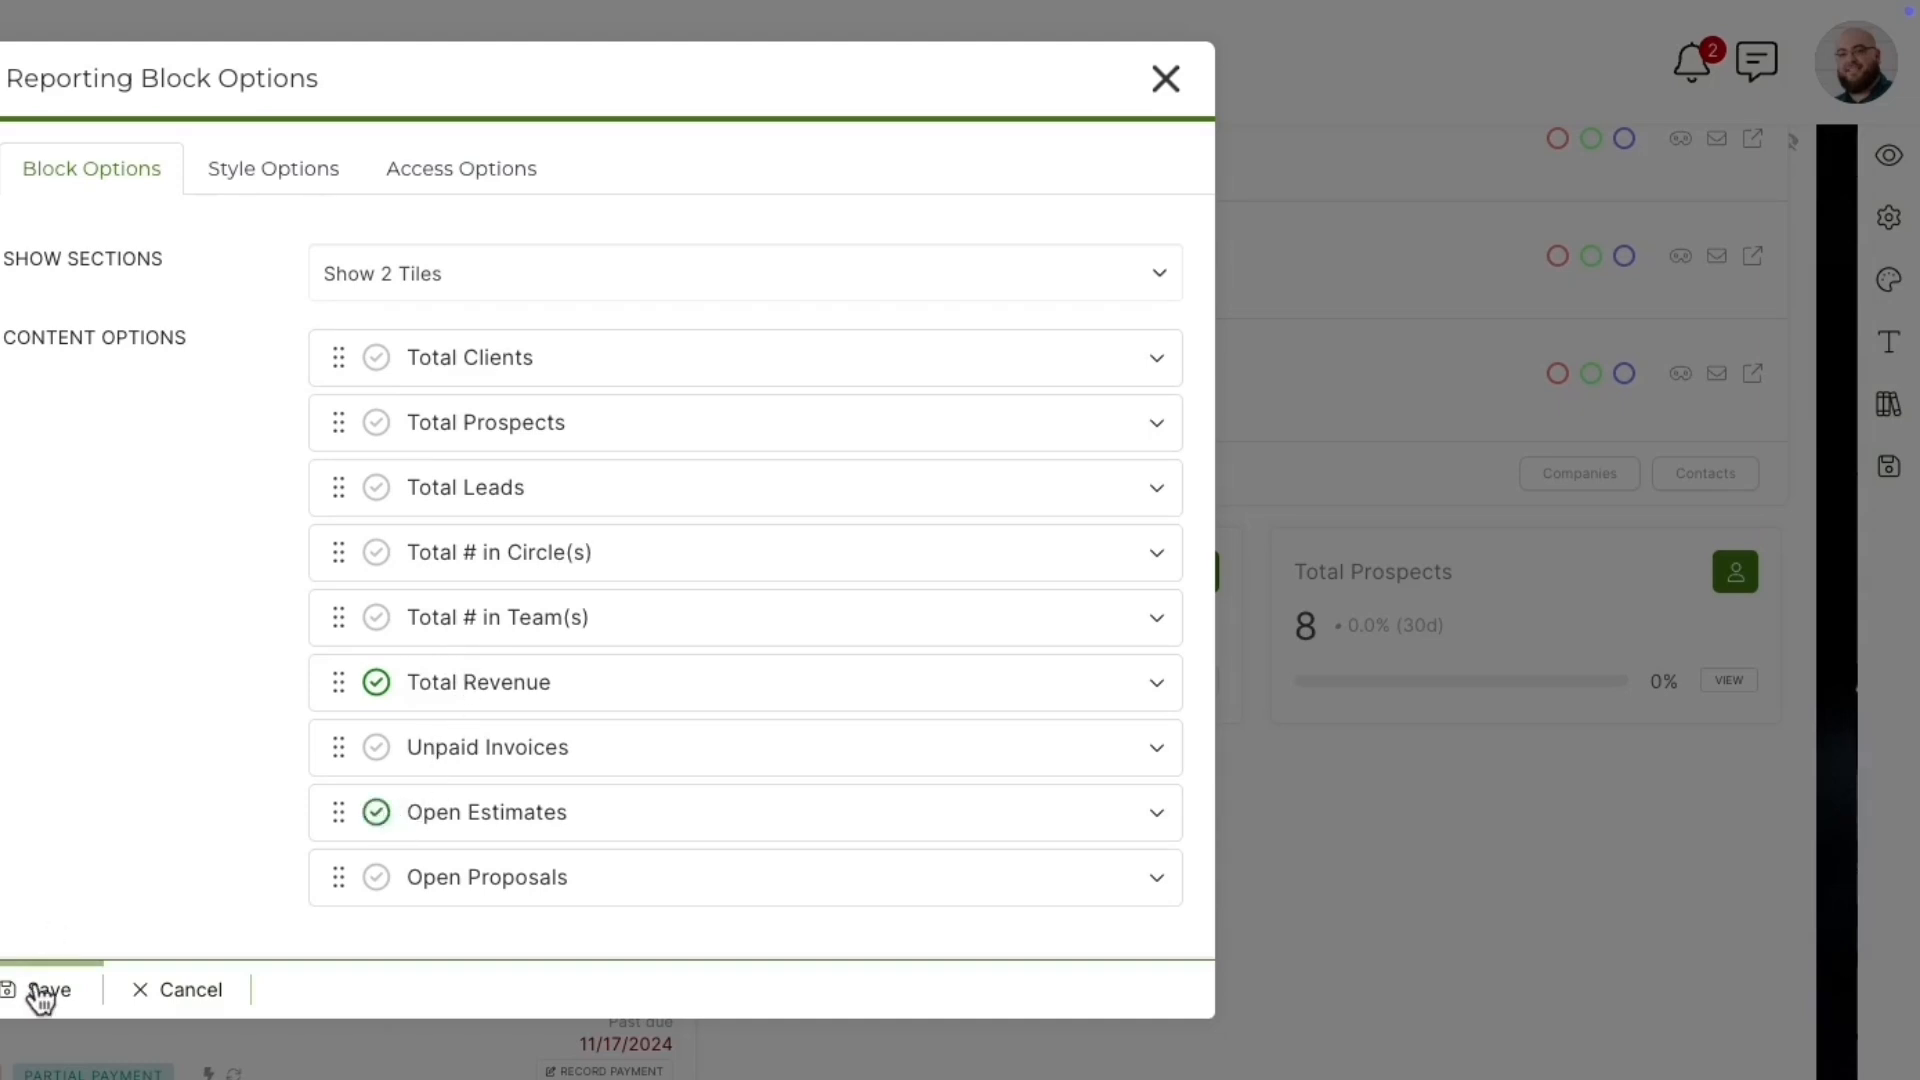
pyautogui.click(36, 994)
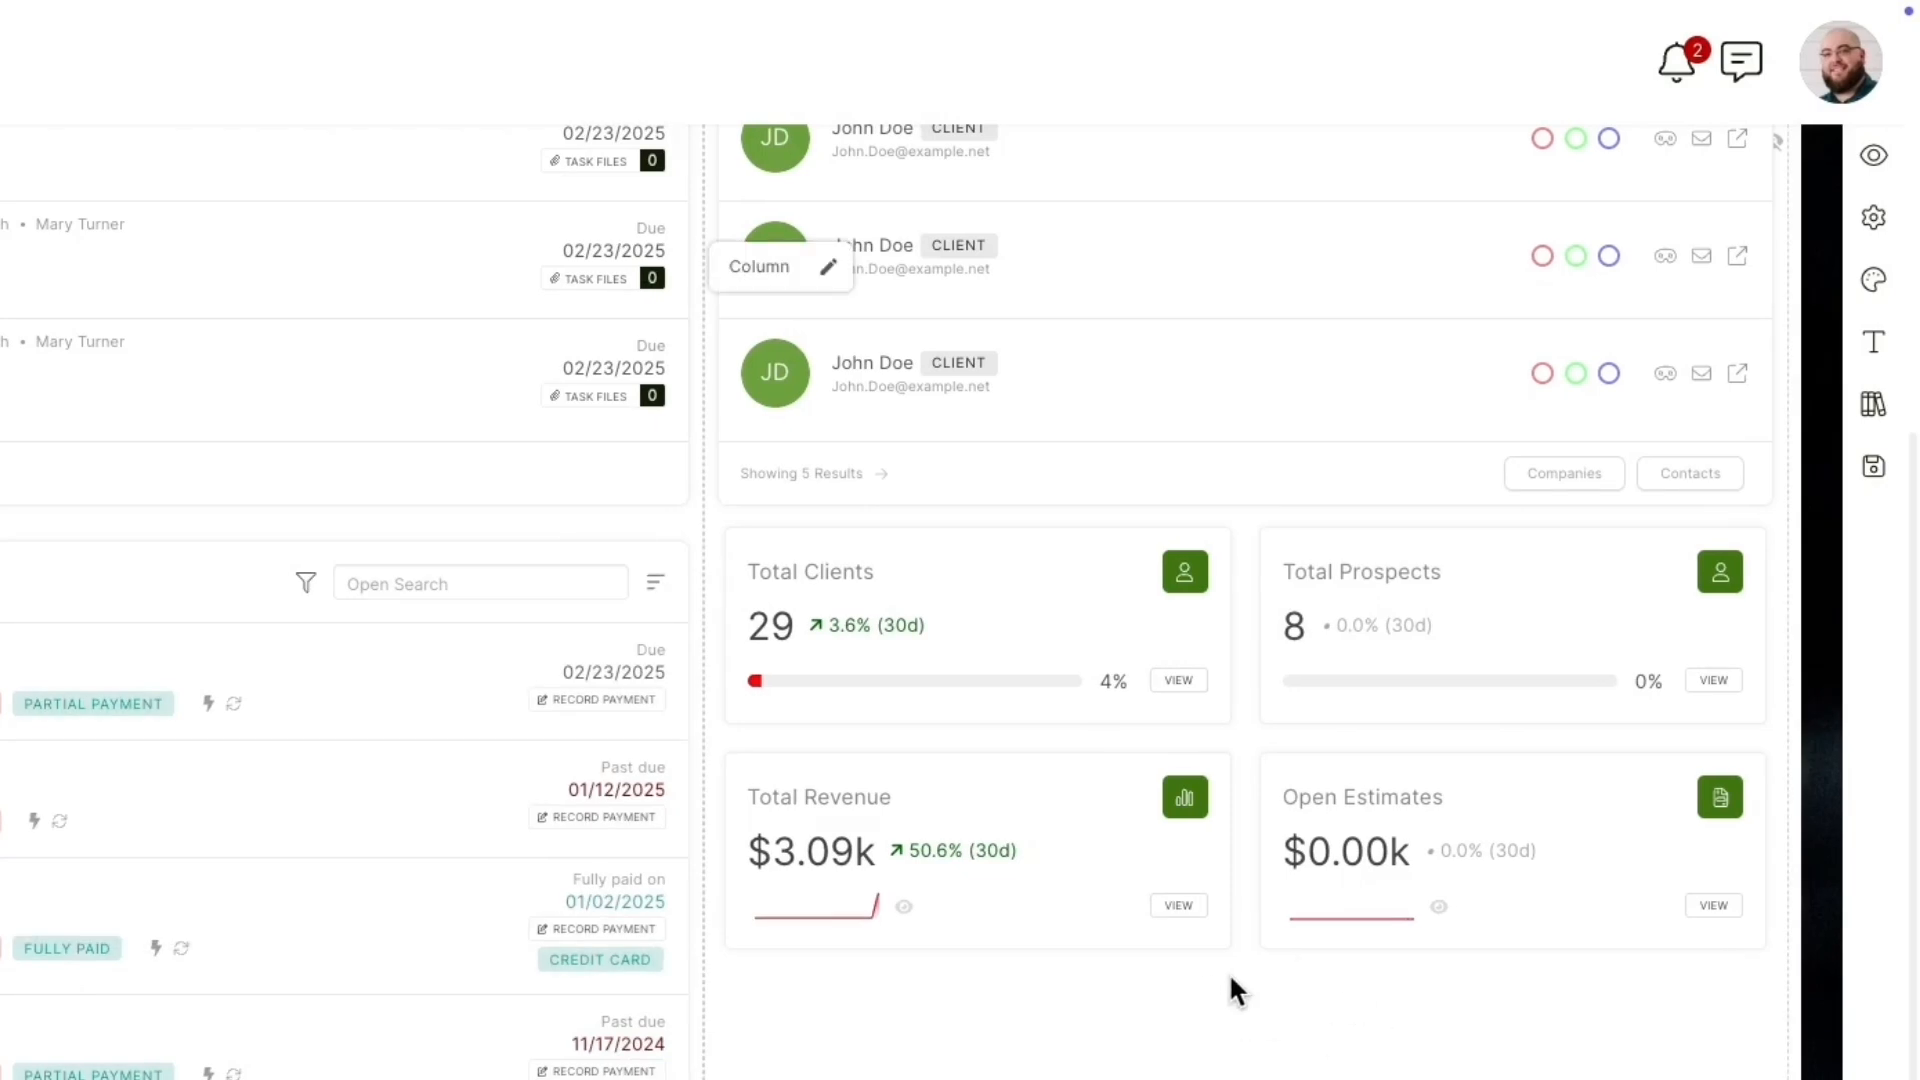
# Step: Add a third Reporting Block showing Total Leads and Total # in Circle(s), with the Tax Prep circle selected for the circle count
pyautogui.click(1201, 1053)
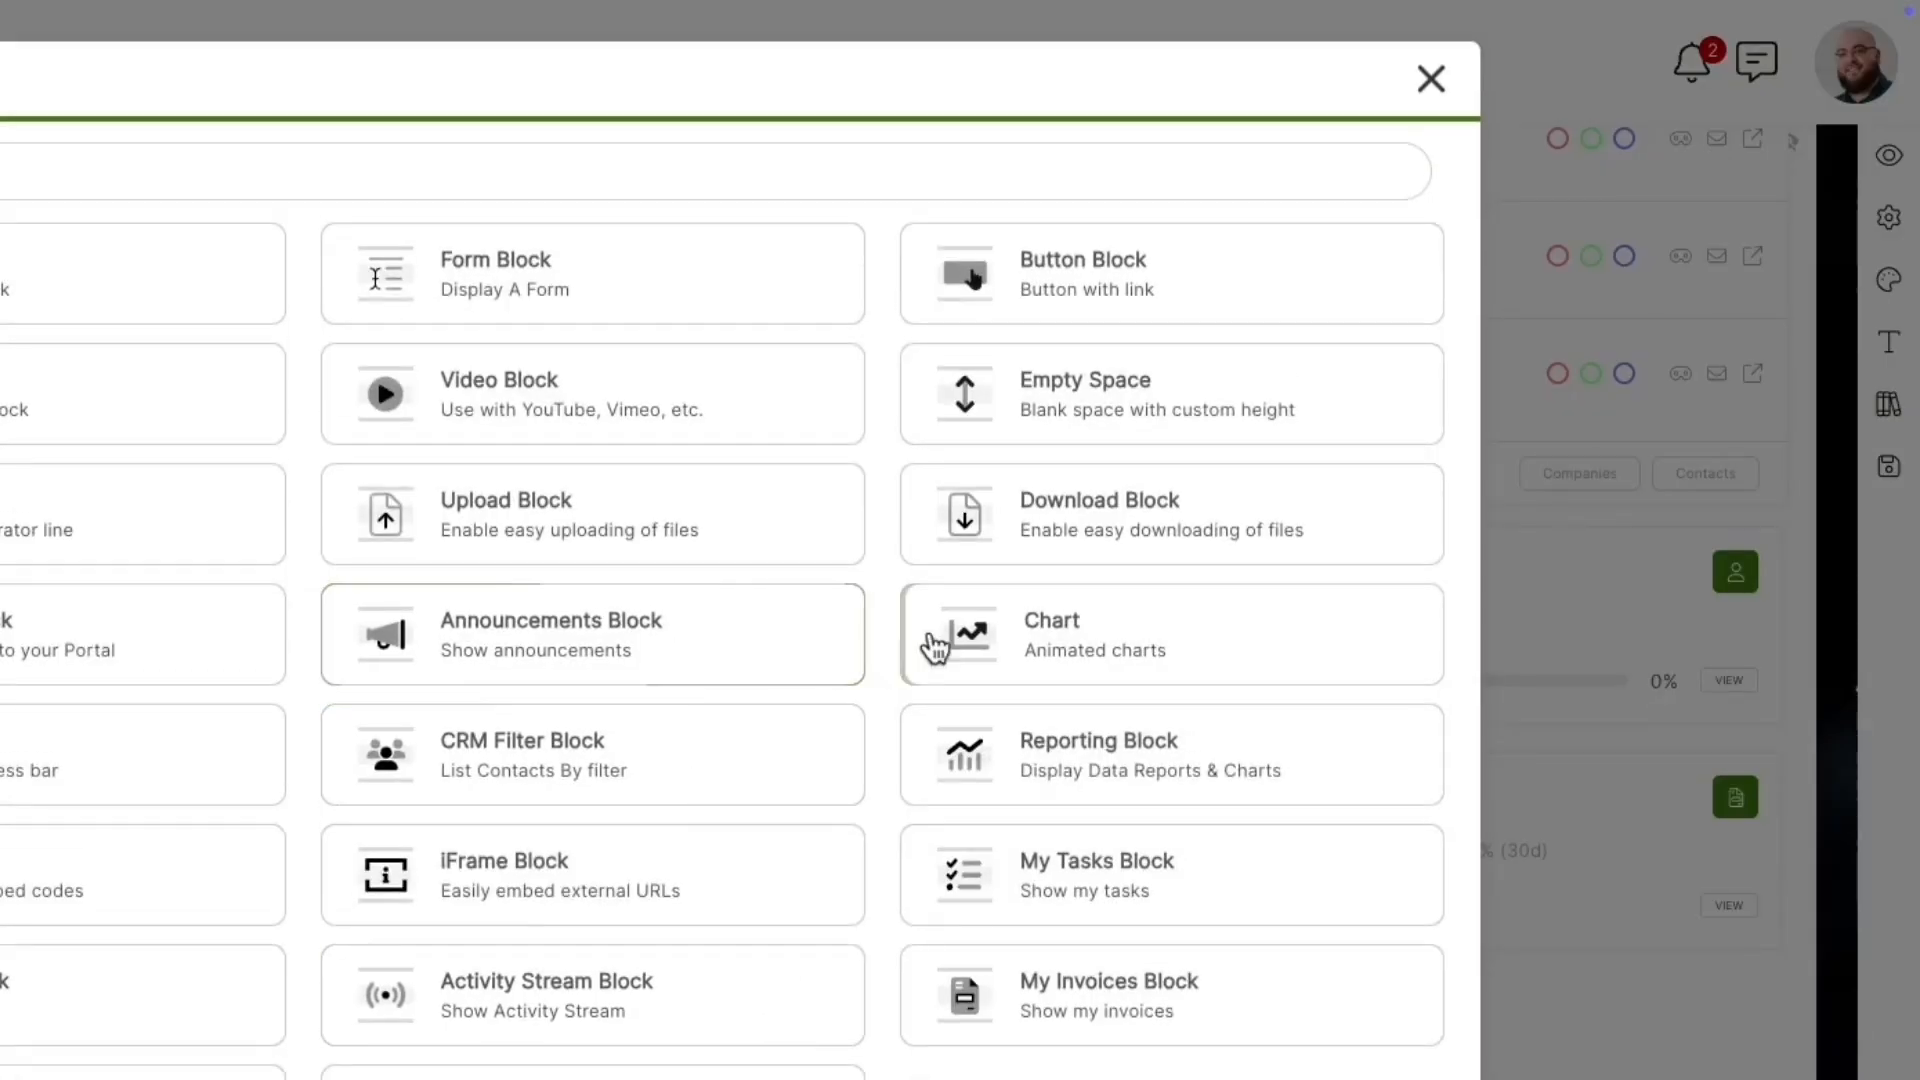
pyautogui.click(1000, 752)
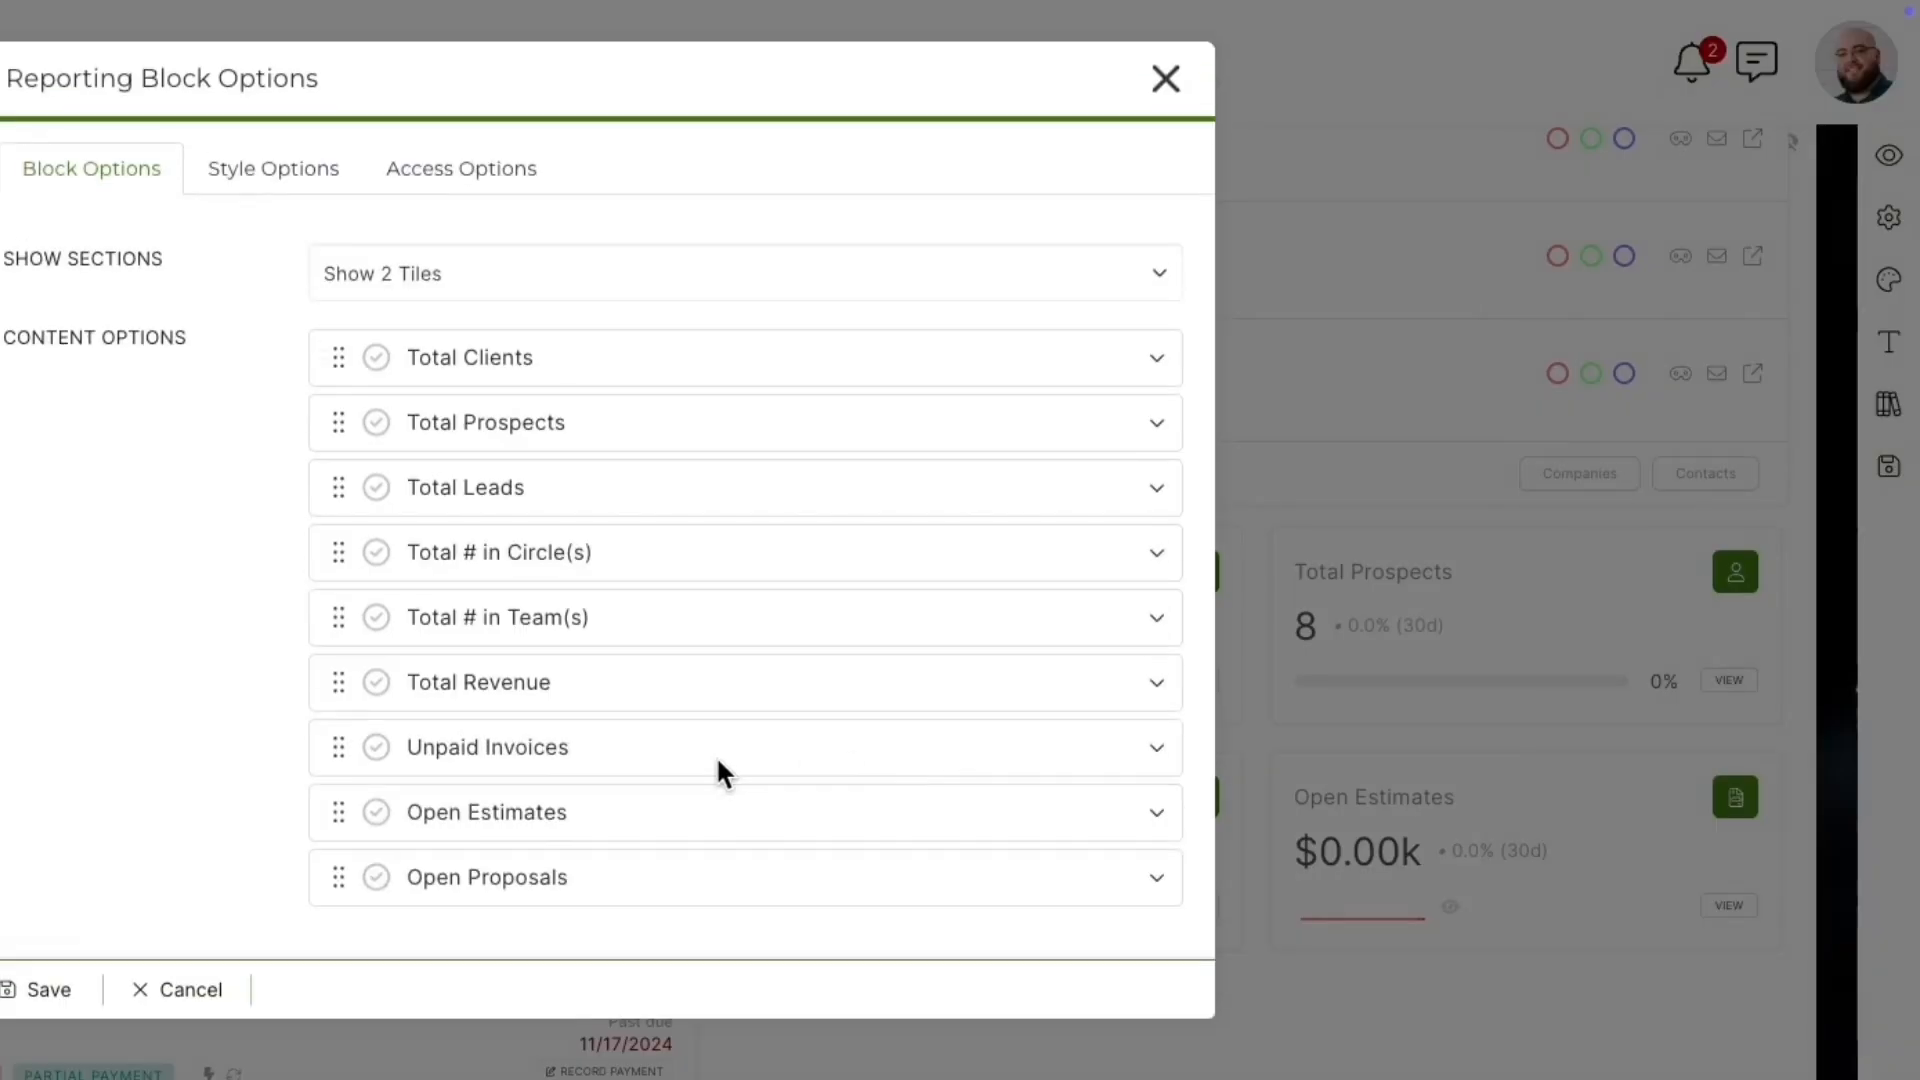
pyautogui.click(377, 555)
pyautogui.click(1151, 558)
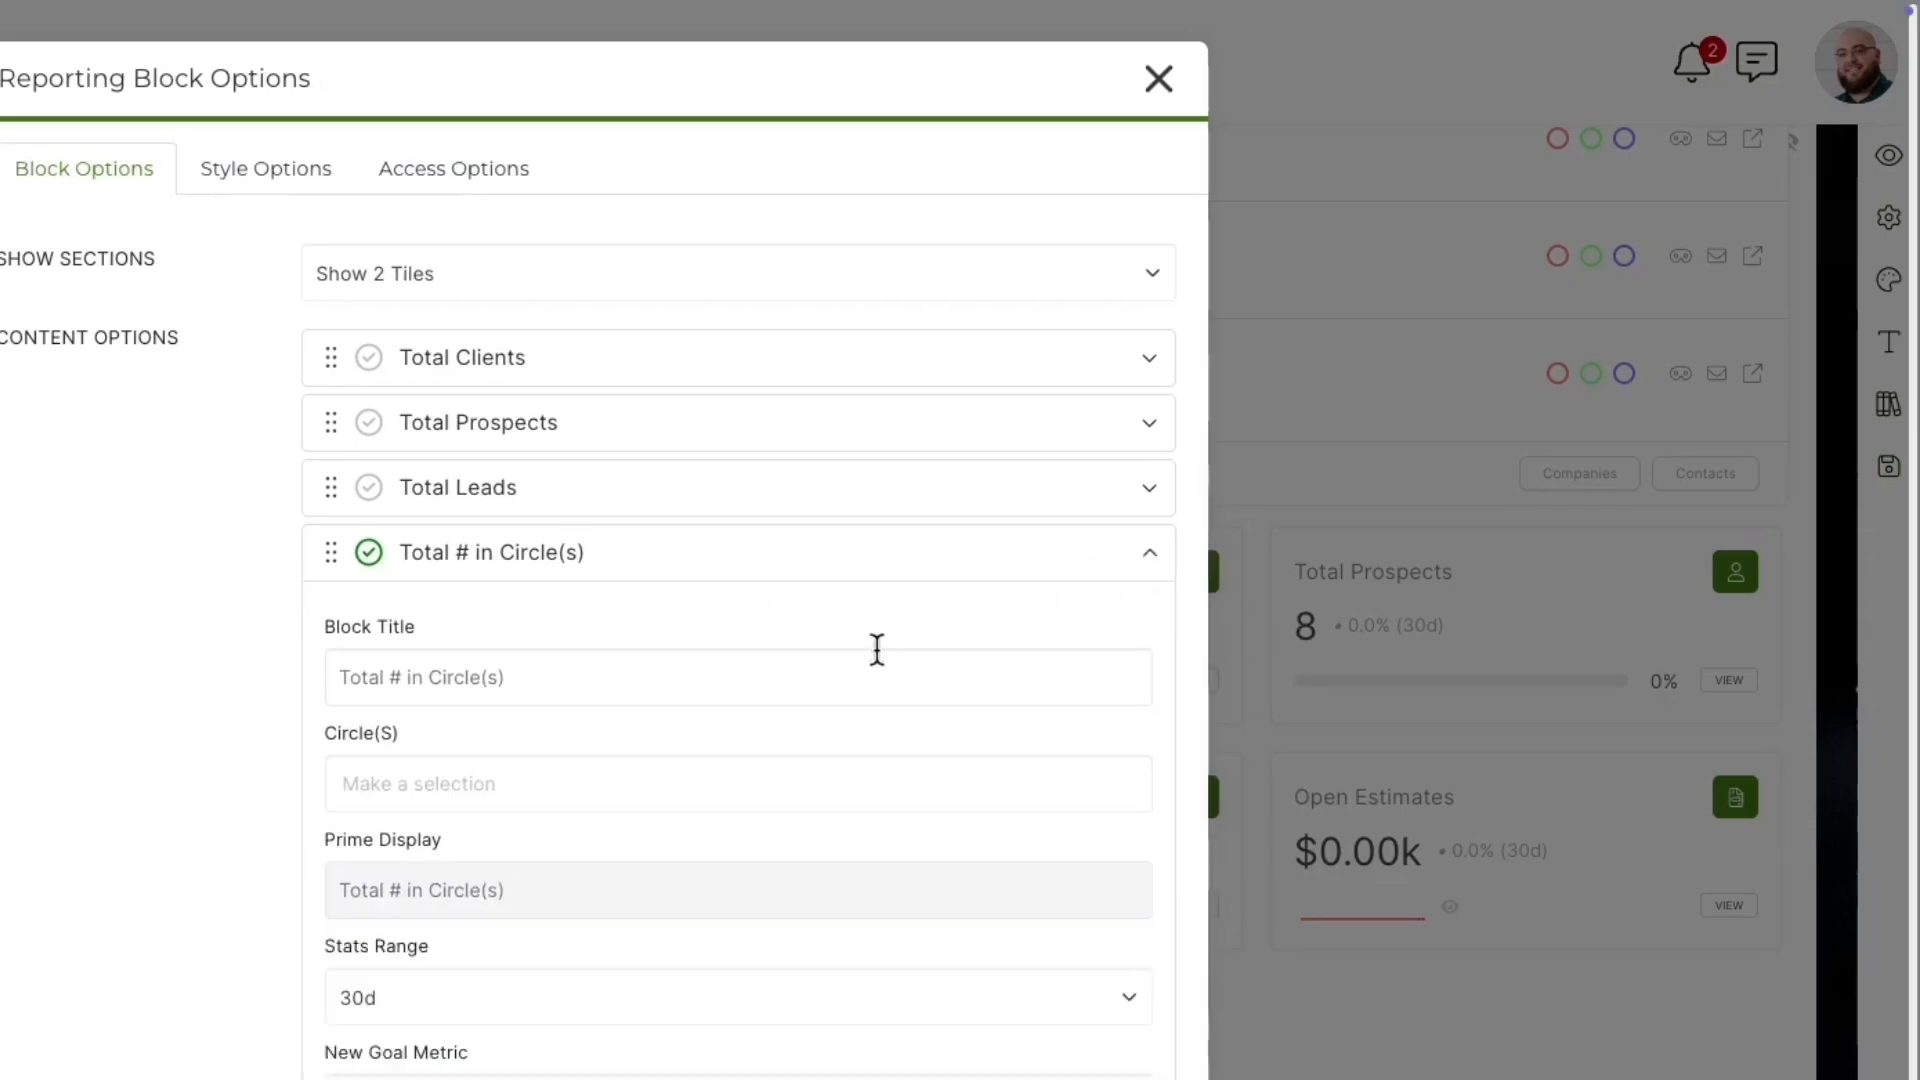
pyautogui.click(530, 778)
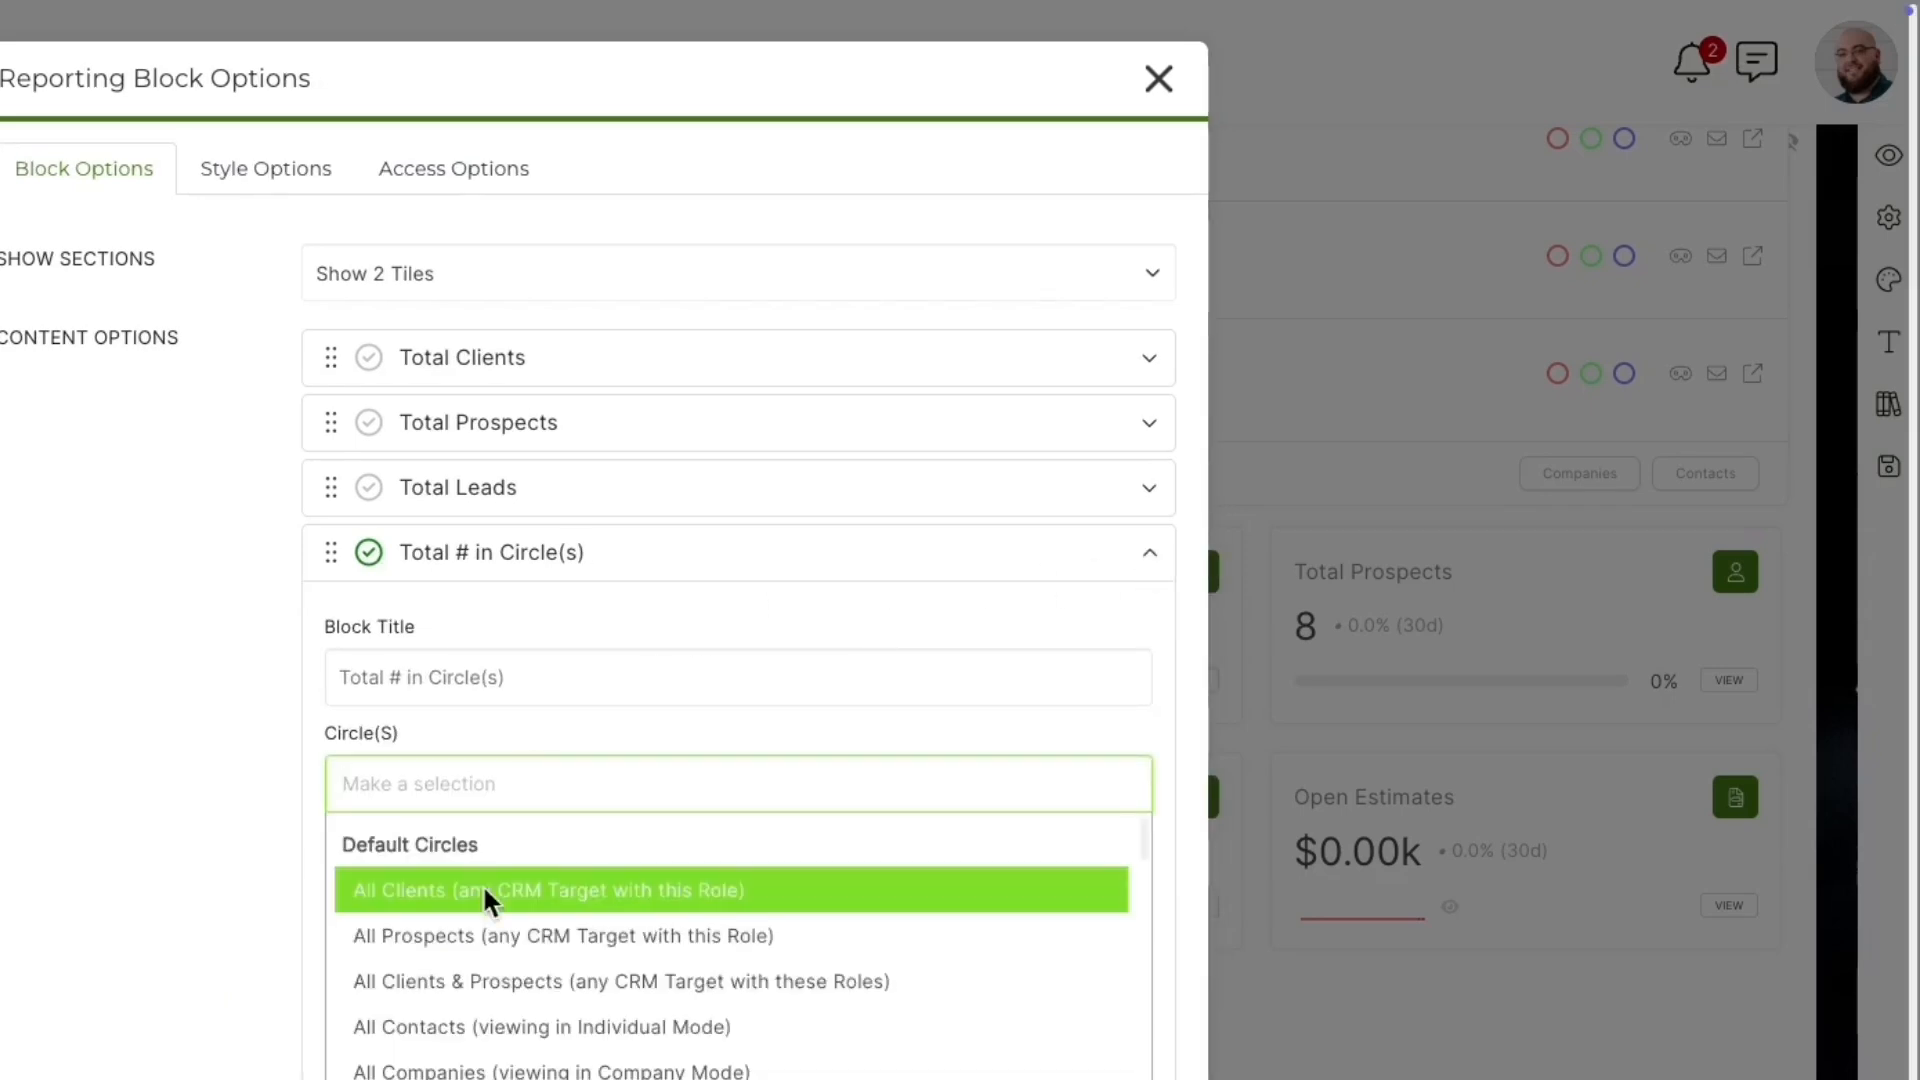
pyautogui.scroll(-3, 470, 1002)
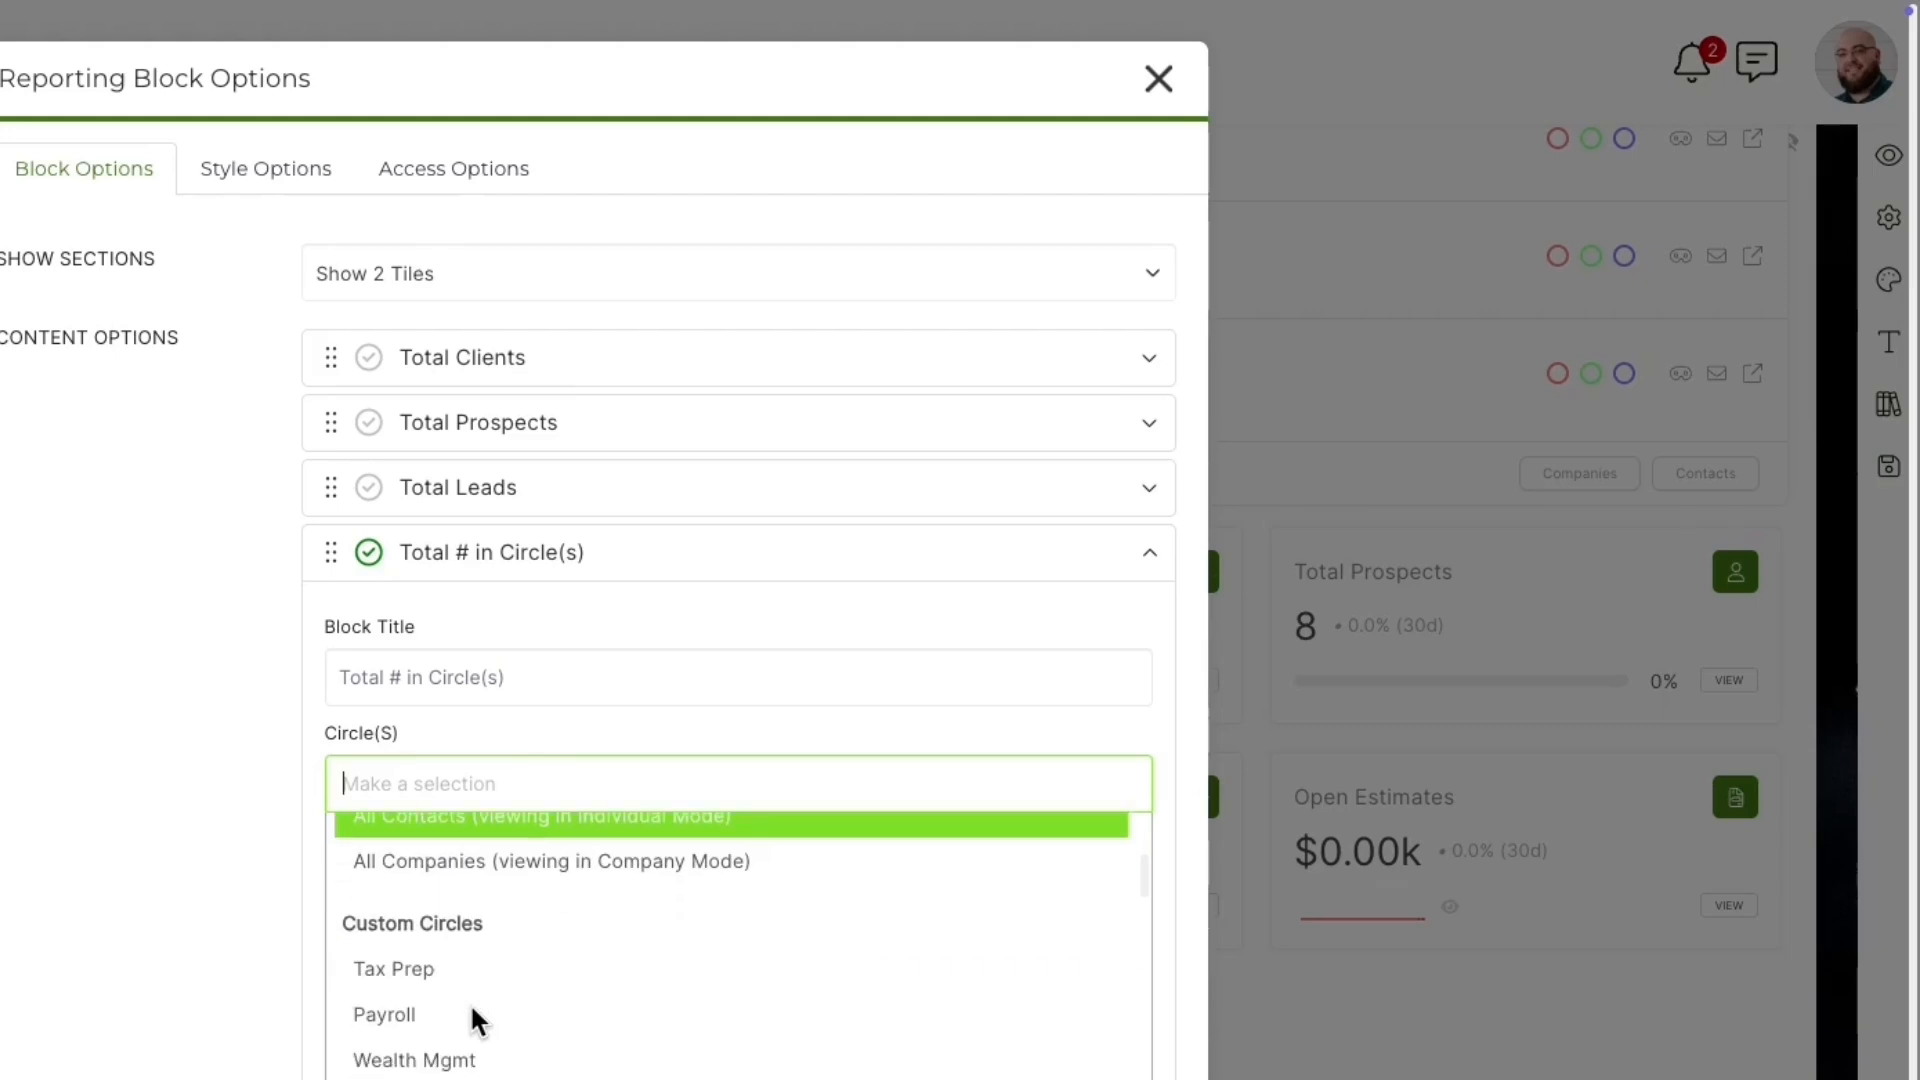
pyautogui.click(427, 970)
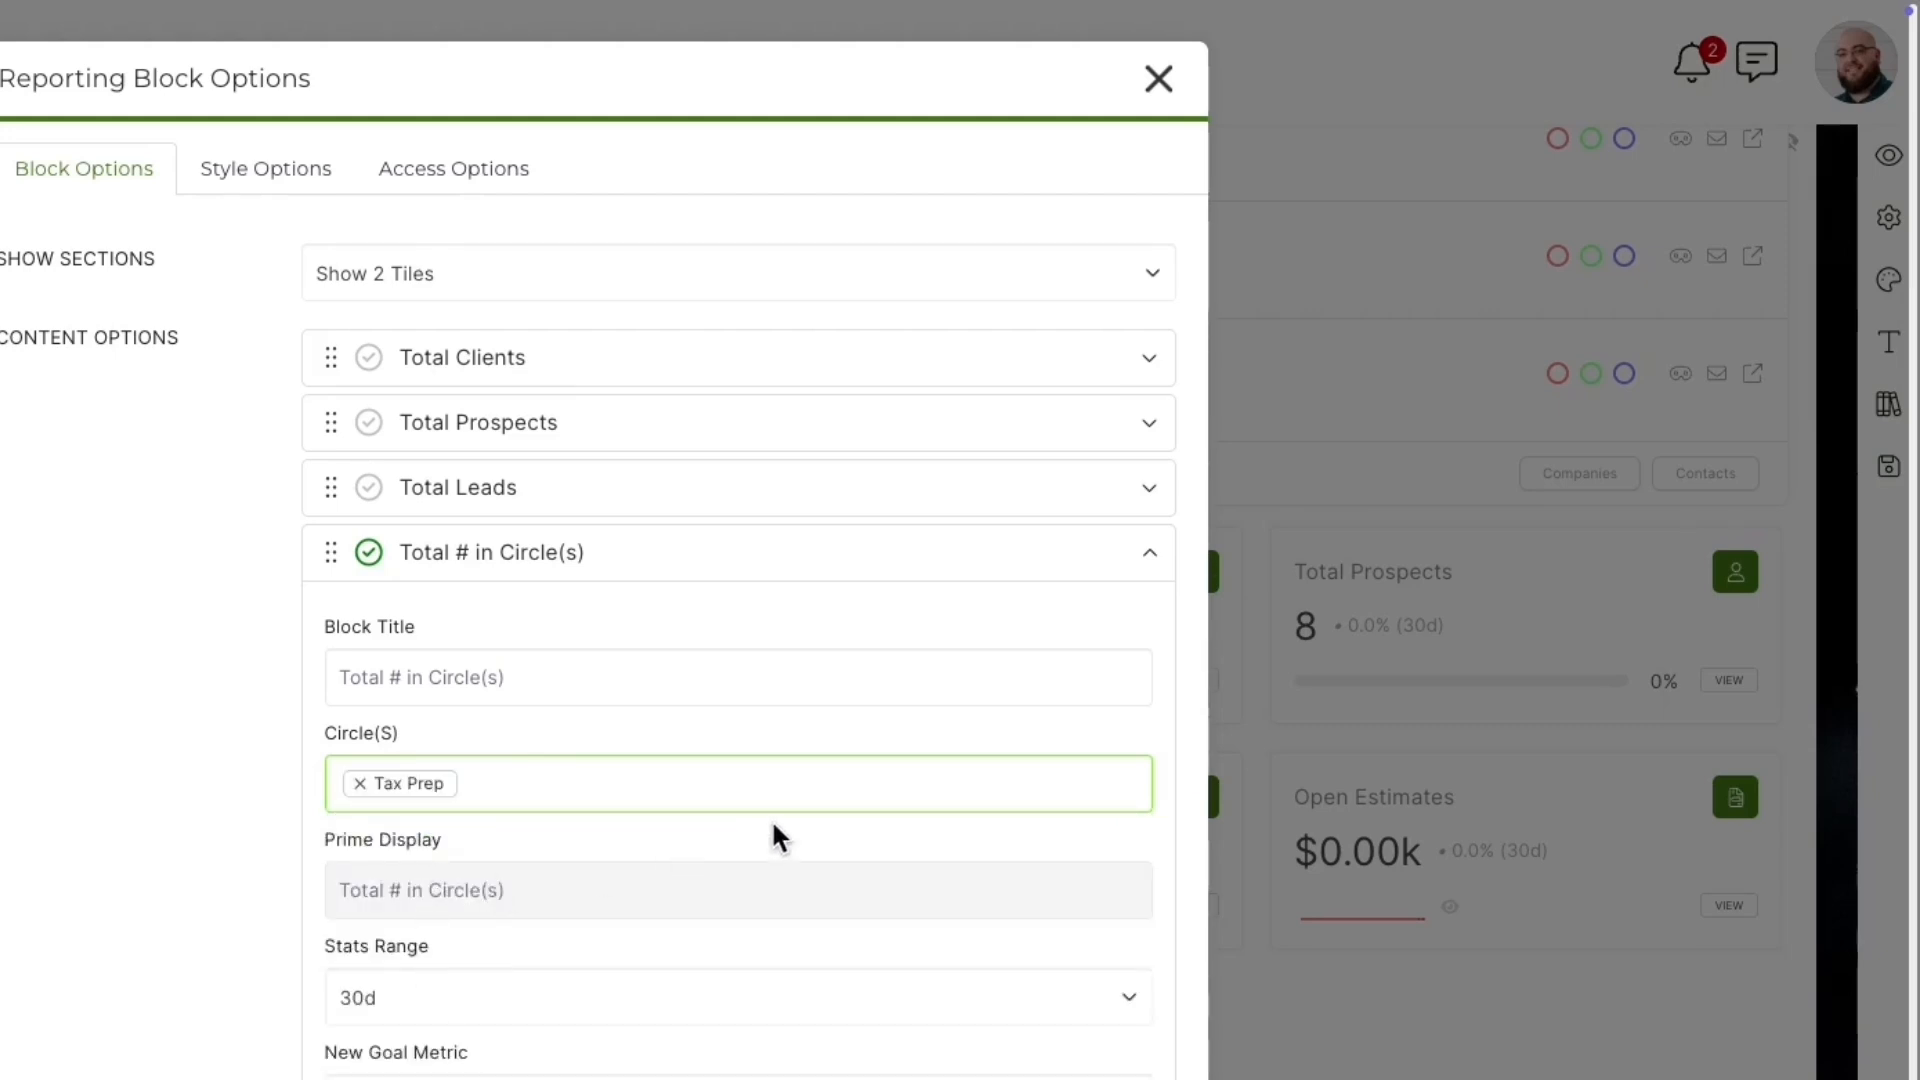
pyautogui.click(1159, 556)
pyautogui.click(370, 489)
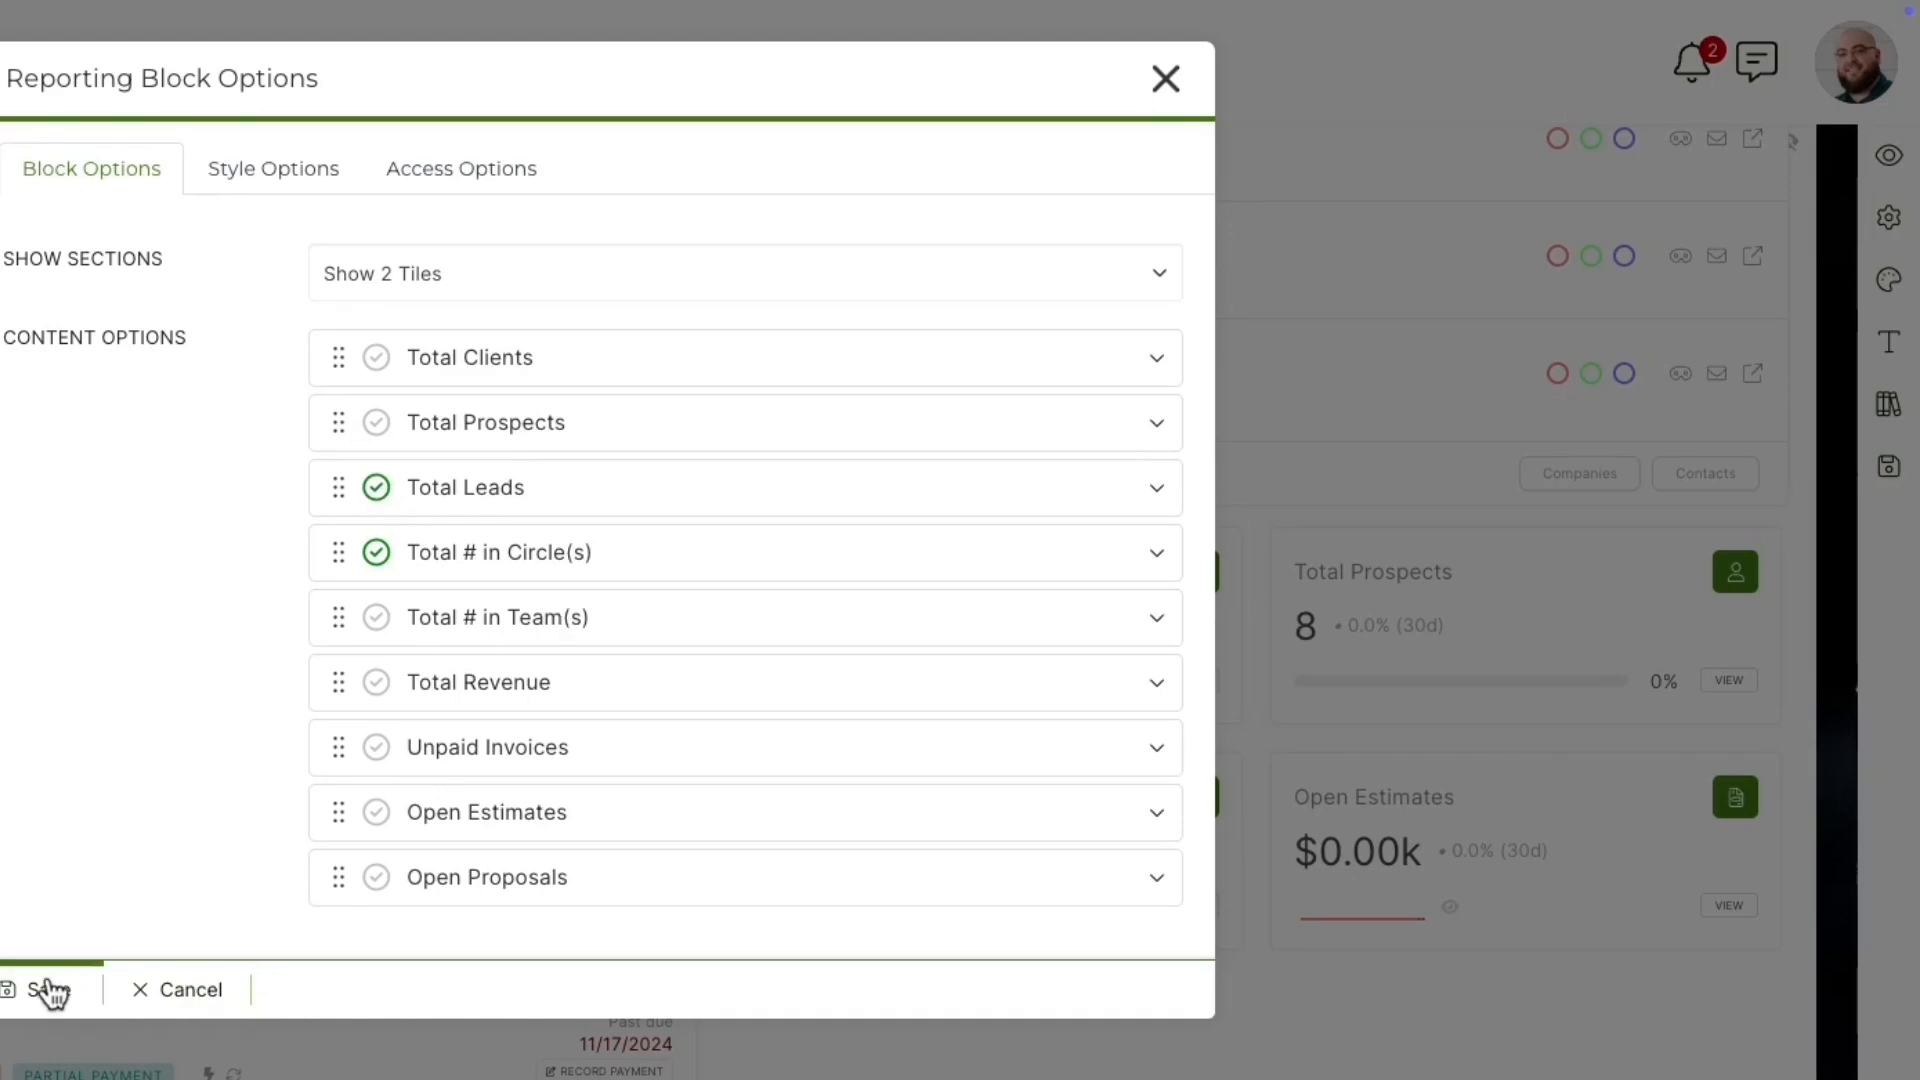
pyautogui.click(45, 989)
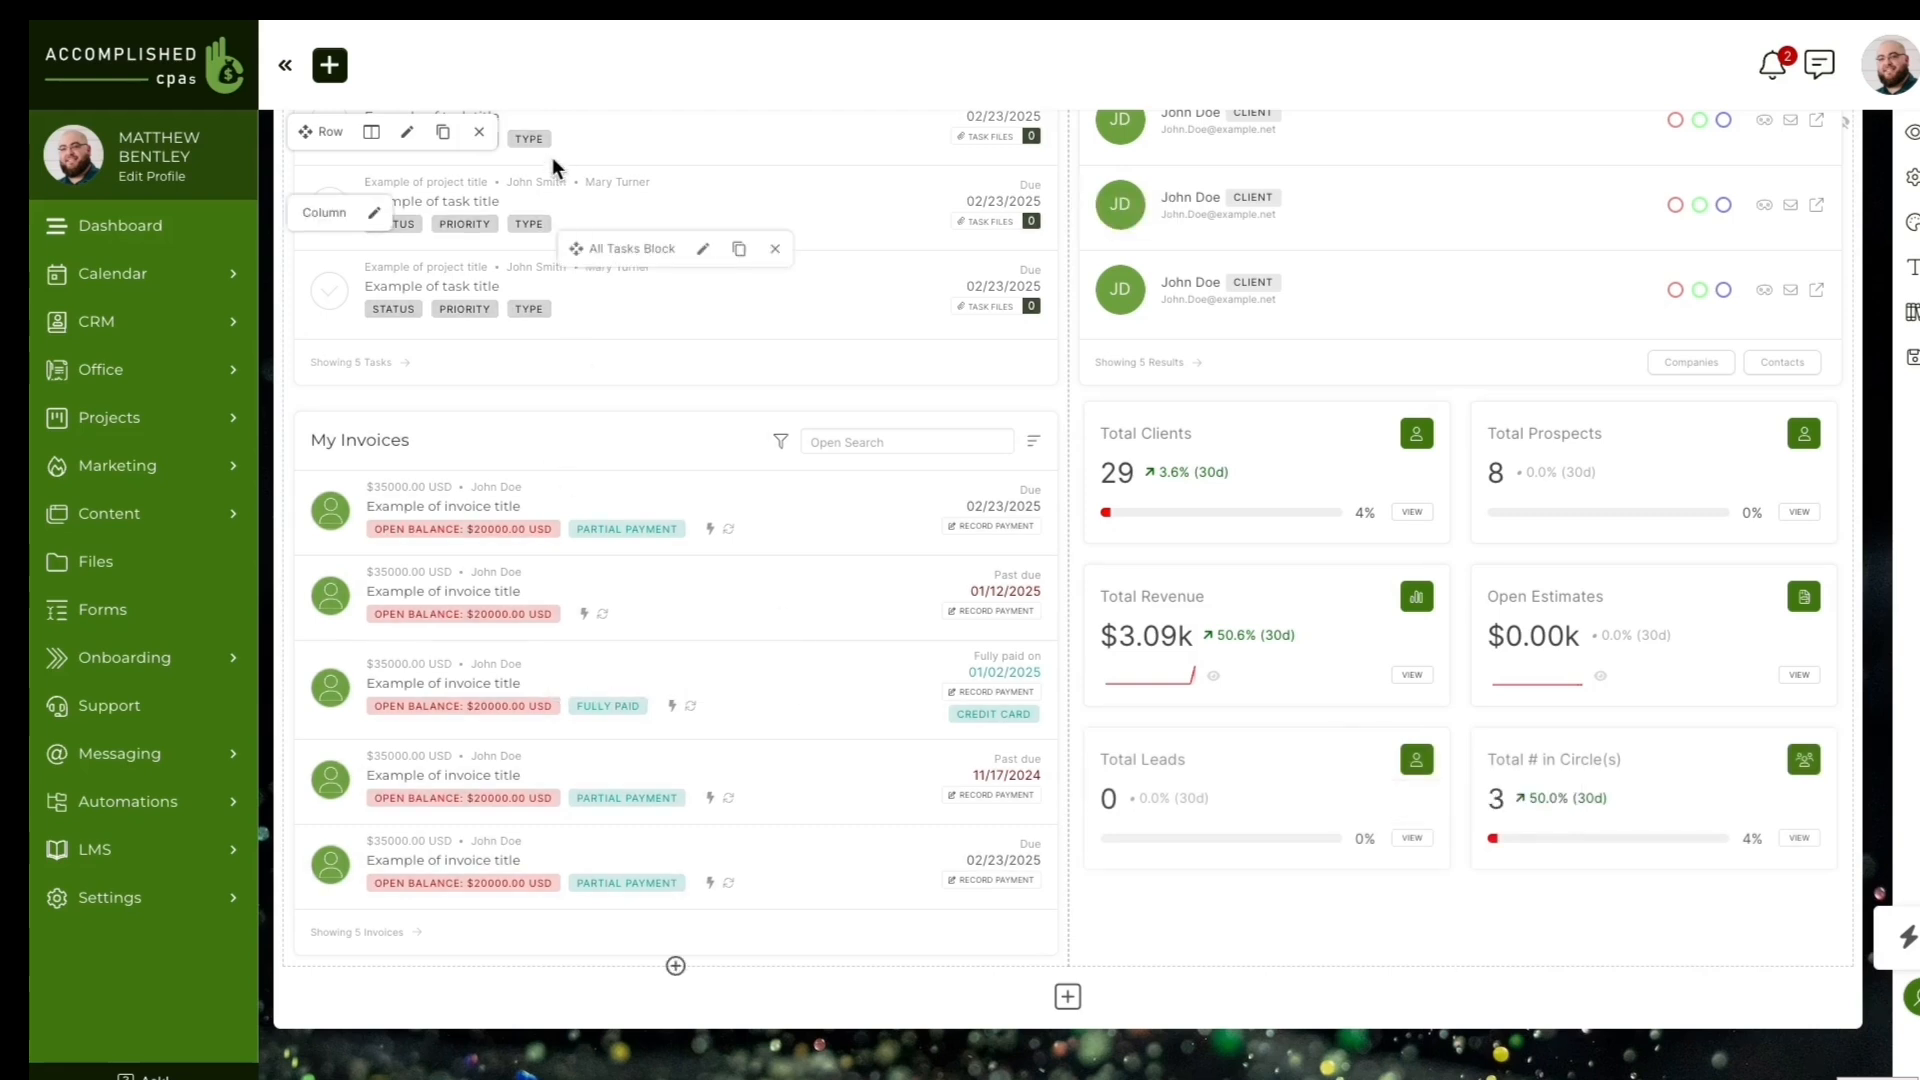
# Step: Look over the column layout choices for the dashboard row without applying one
pyautogui.scroll(4, 488, 882)
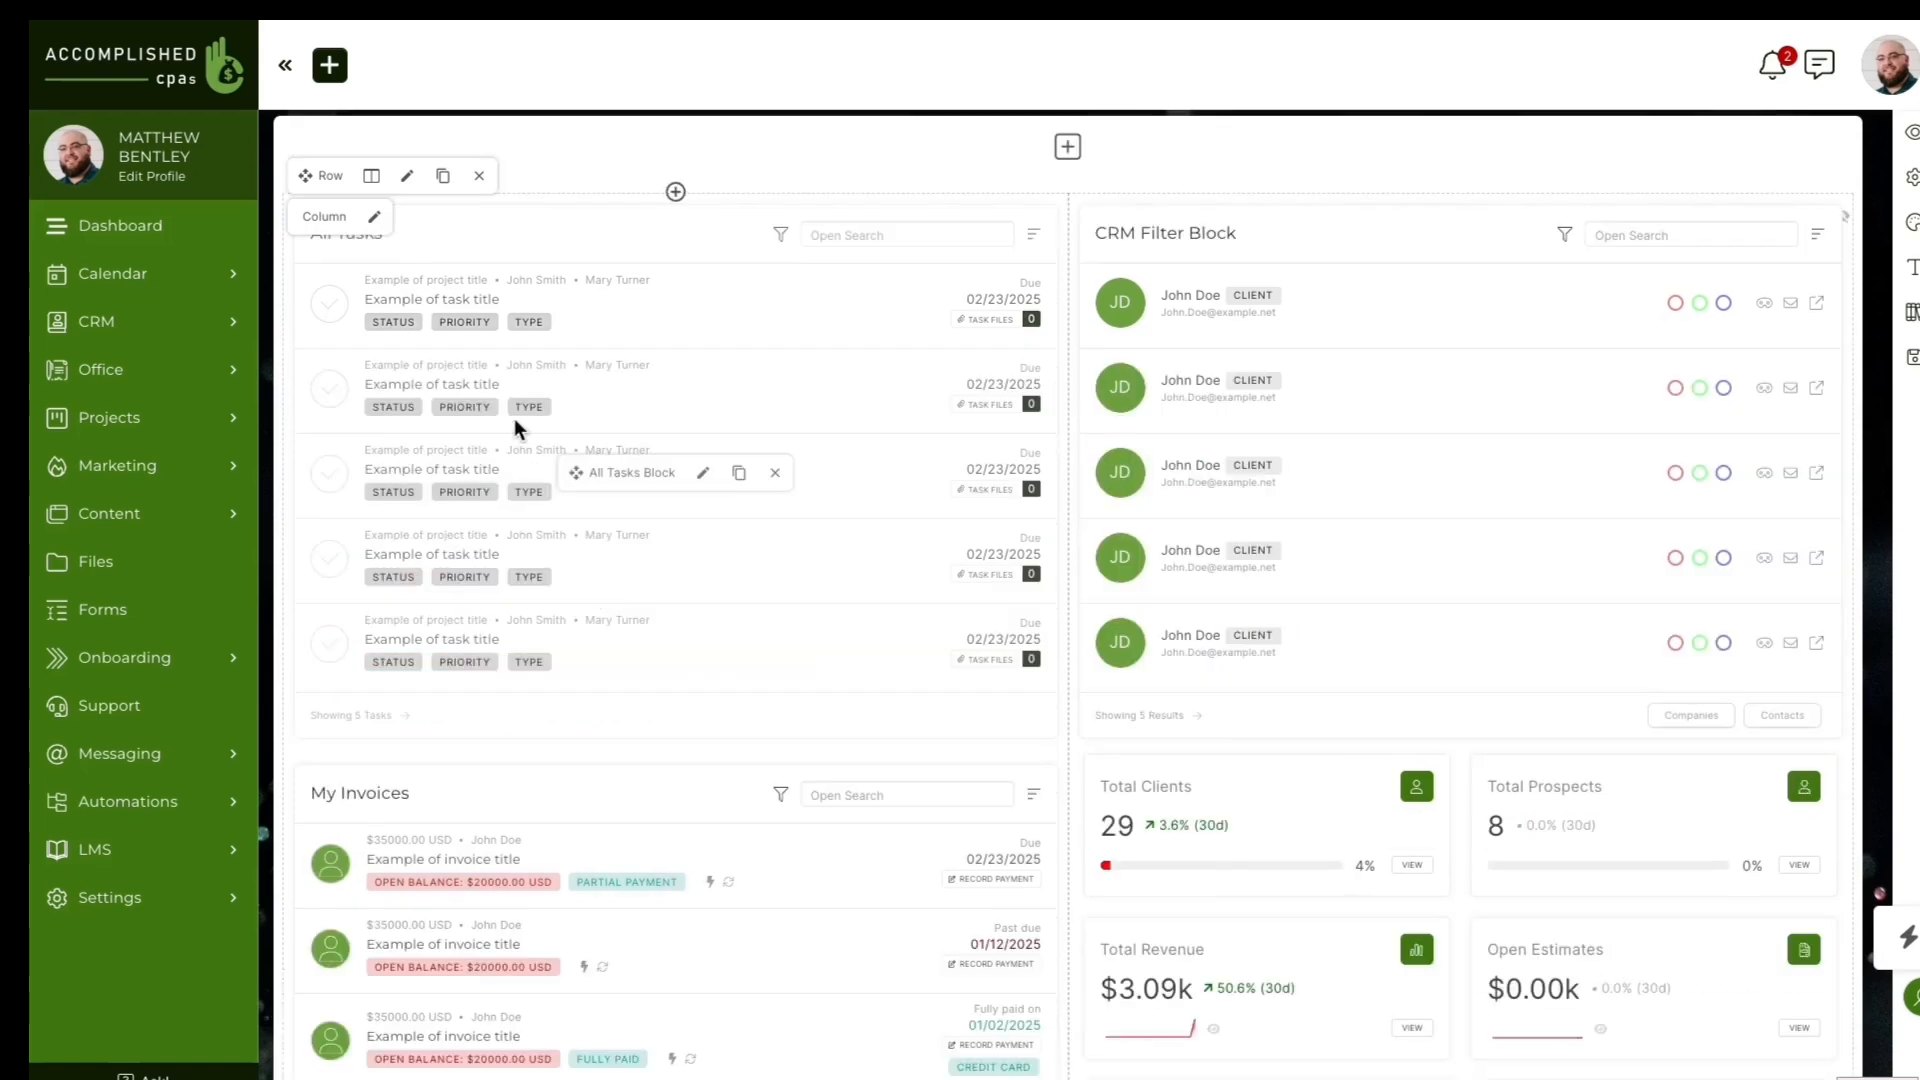
pyautogui.click(371, 175)
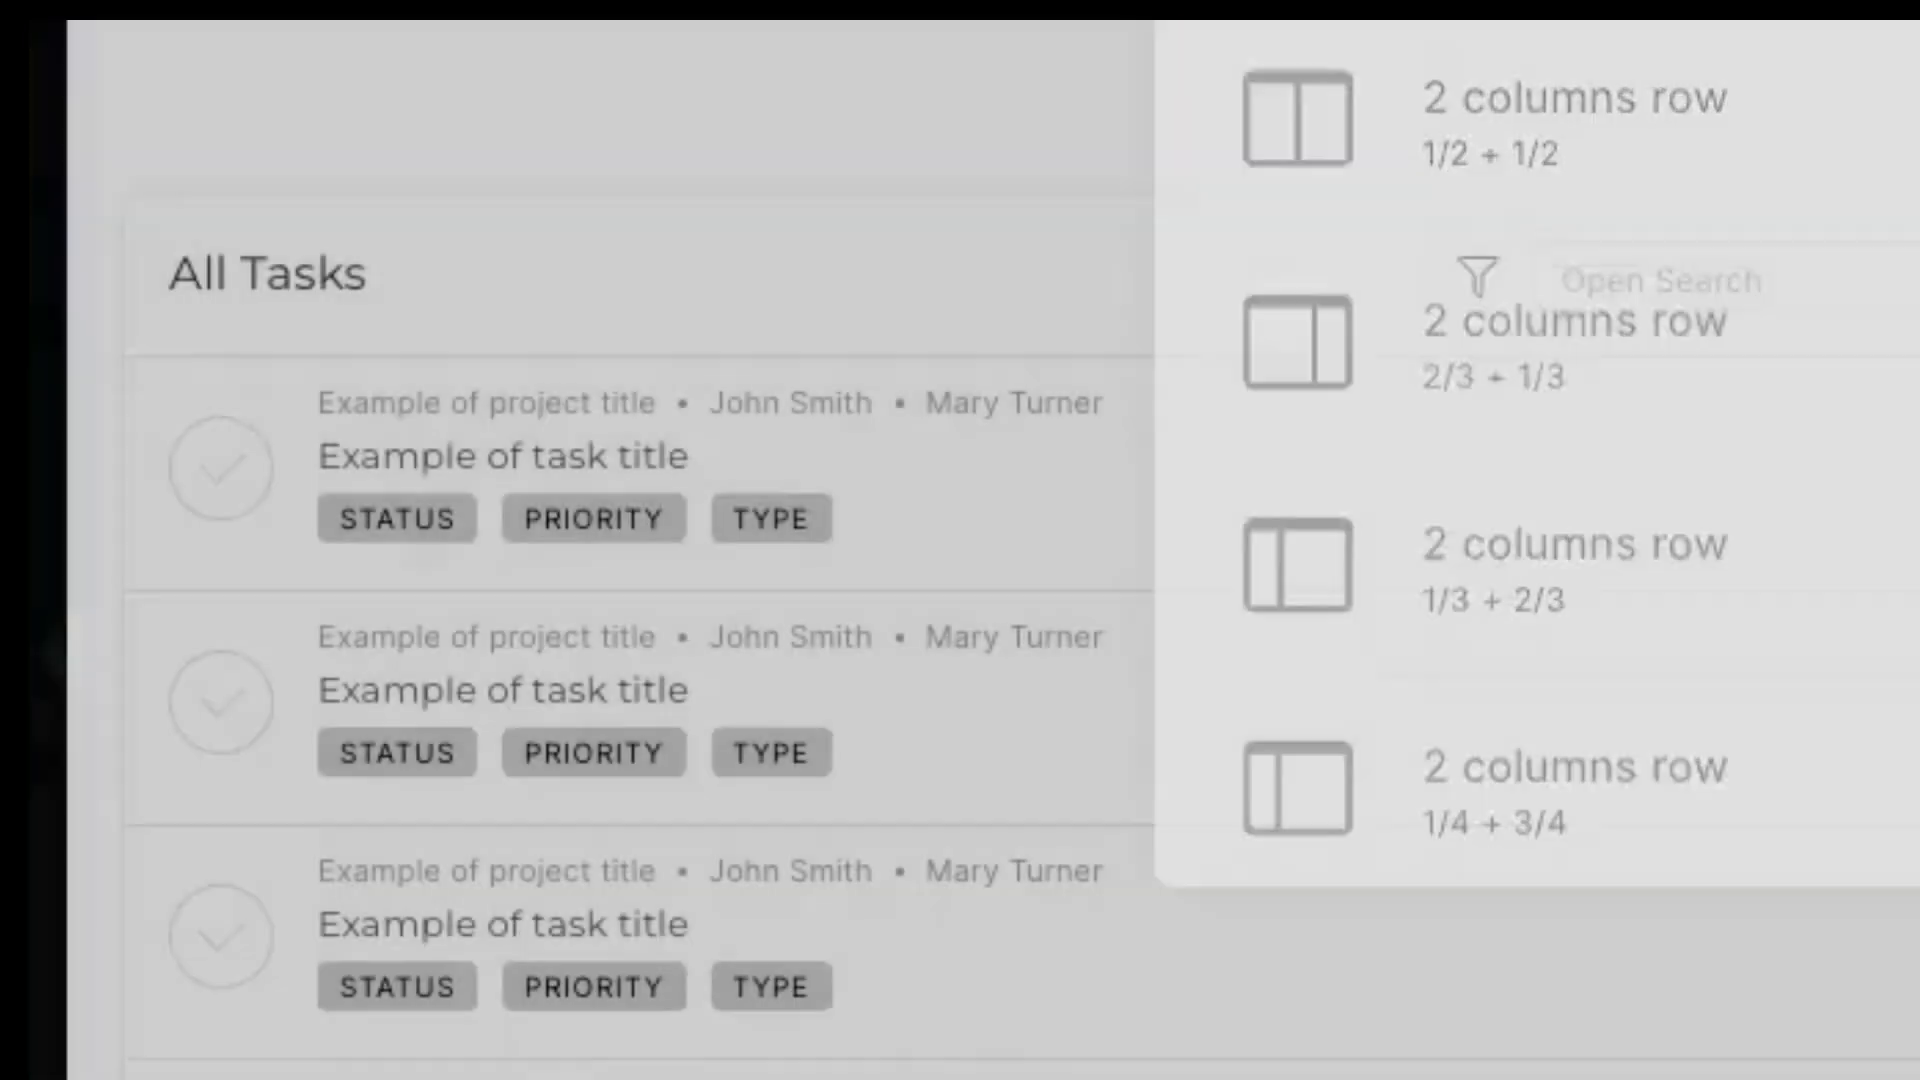
pyautogui.scroll(-4, 959, 540)
pyautogui.scroll(-1, 960, 540)
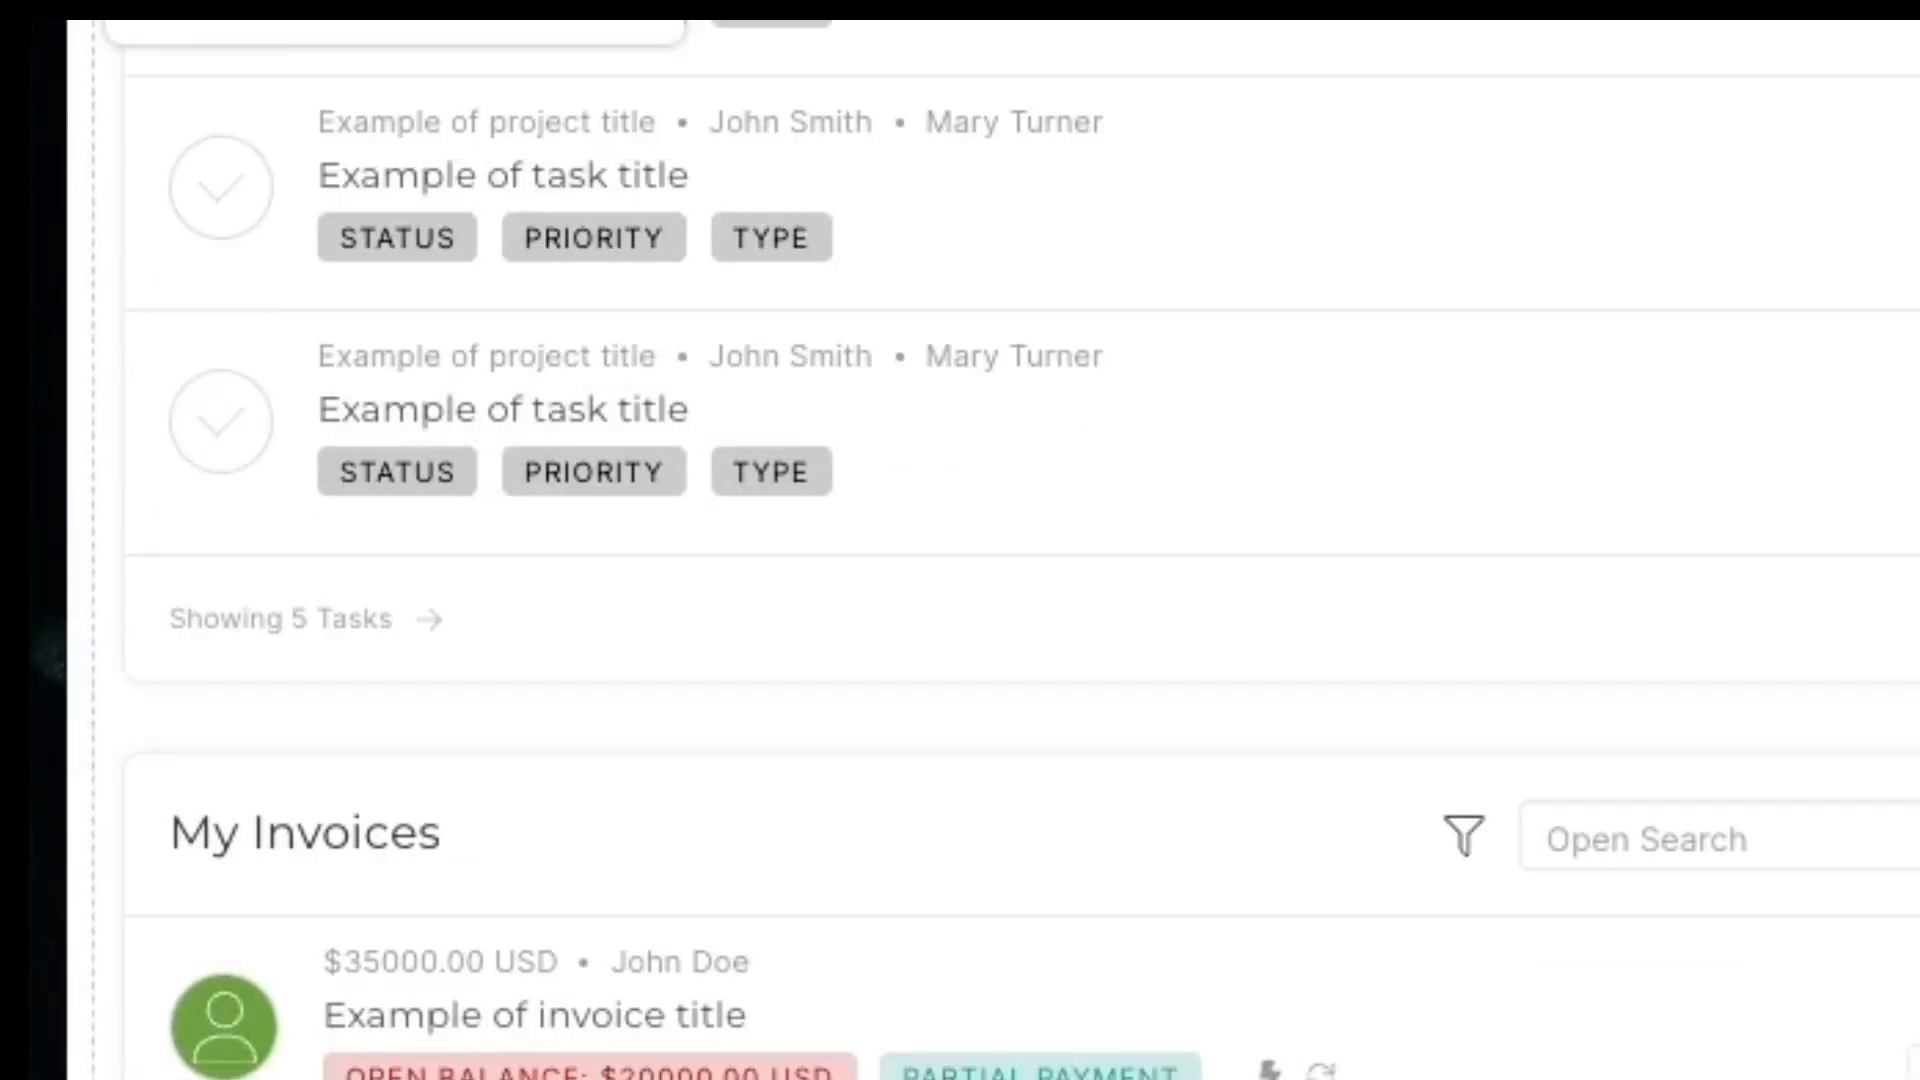
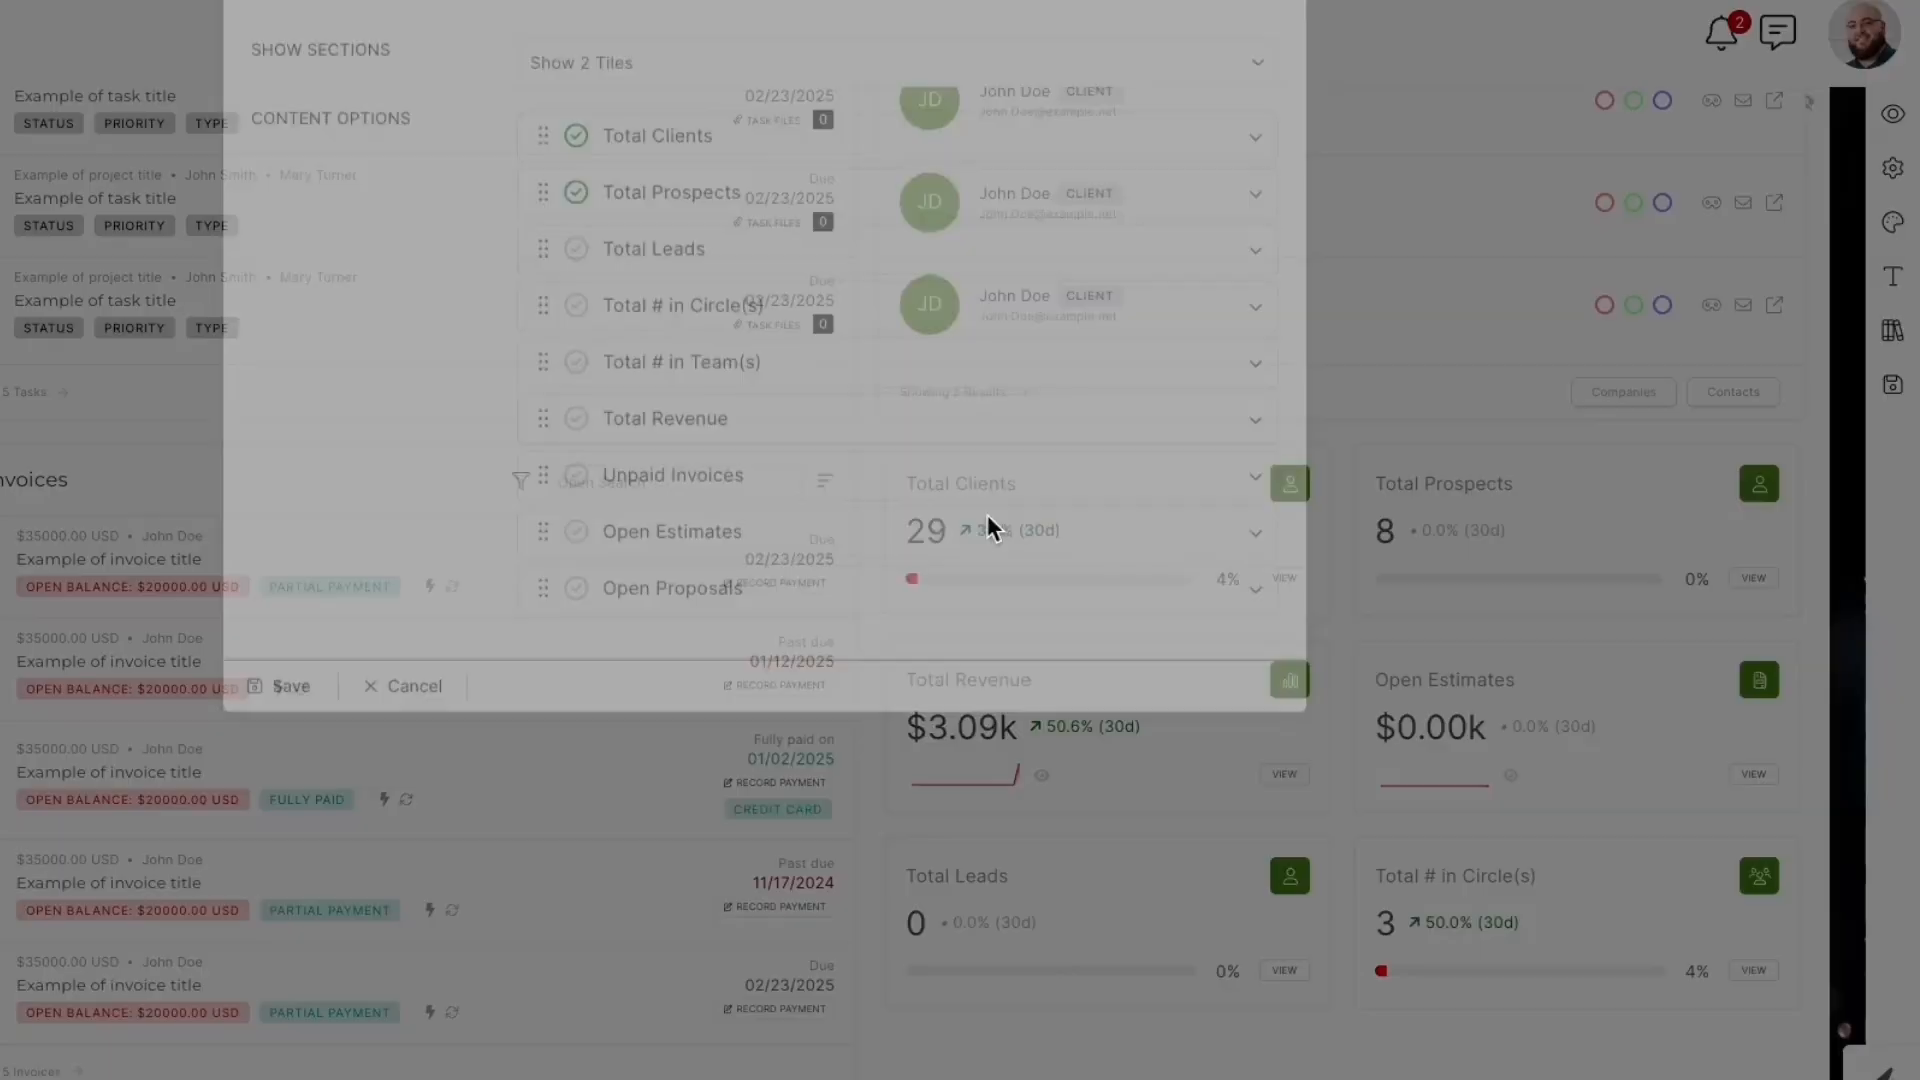
# Step: Set the left and right margins of the Total Clients and Total Prospects Reporting Block to 0 and save it
pyautogui.click(487, 126)
pyautogui.doubleClick(276, 376)
pyautogui.write('0')
pyautogui.doubleClick(717, 372)
pyautogui.write('0')
pyautogui.click(290, 852)
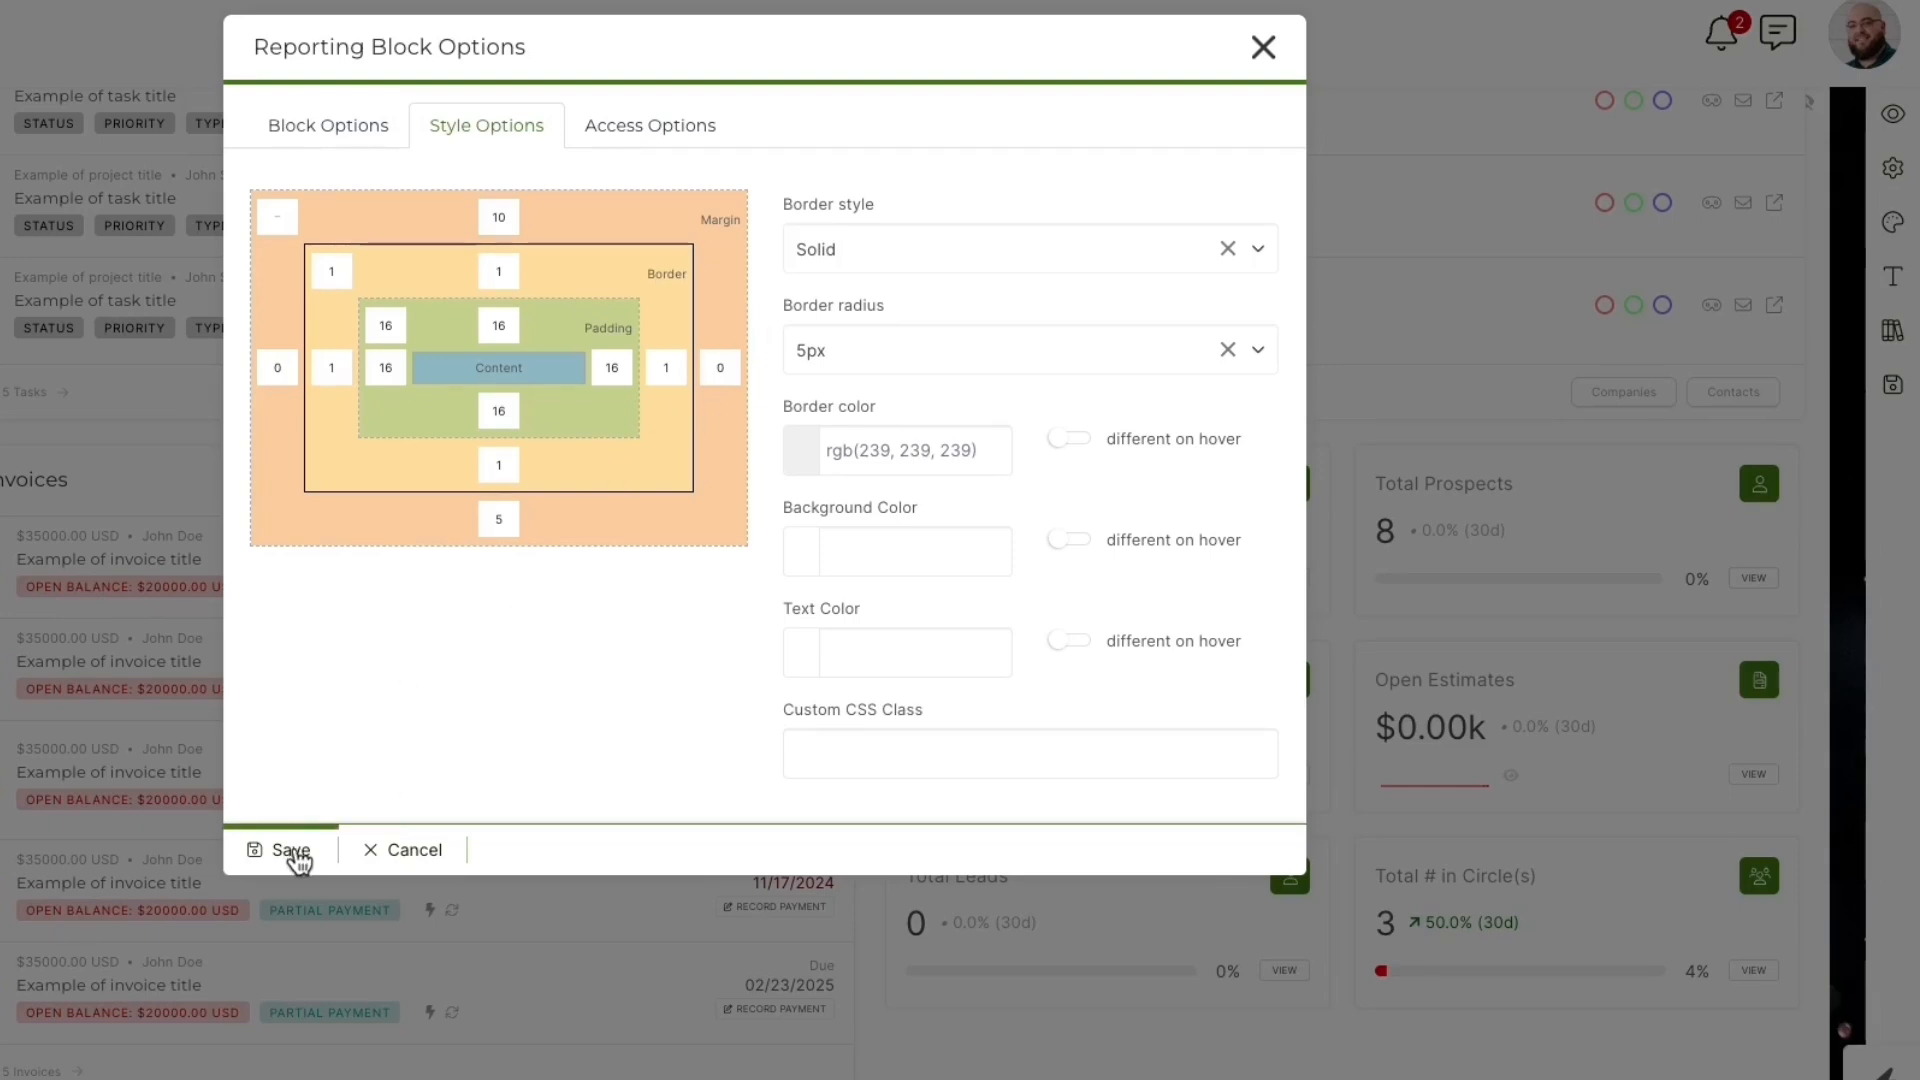
# Step: Check the margin styling of the Total Revenue and Open Estimates Reporting Block, close its options, and save the dashboard
pyautogui.moveTo(948, 660)
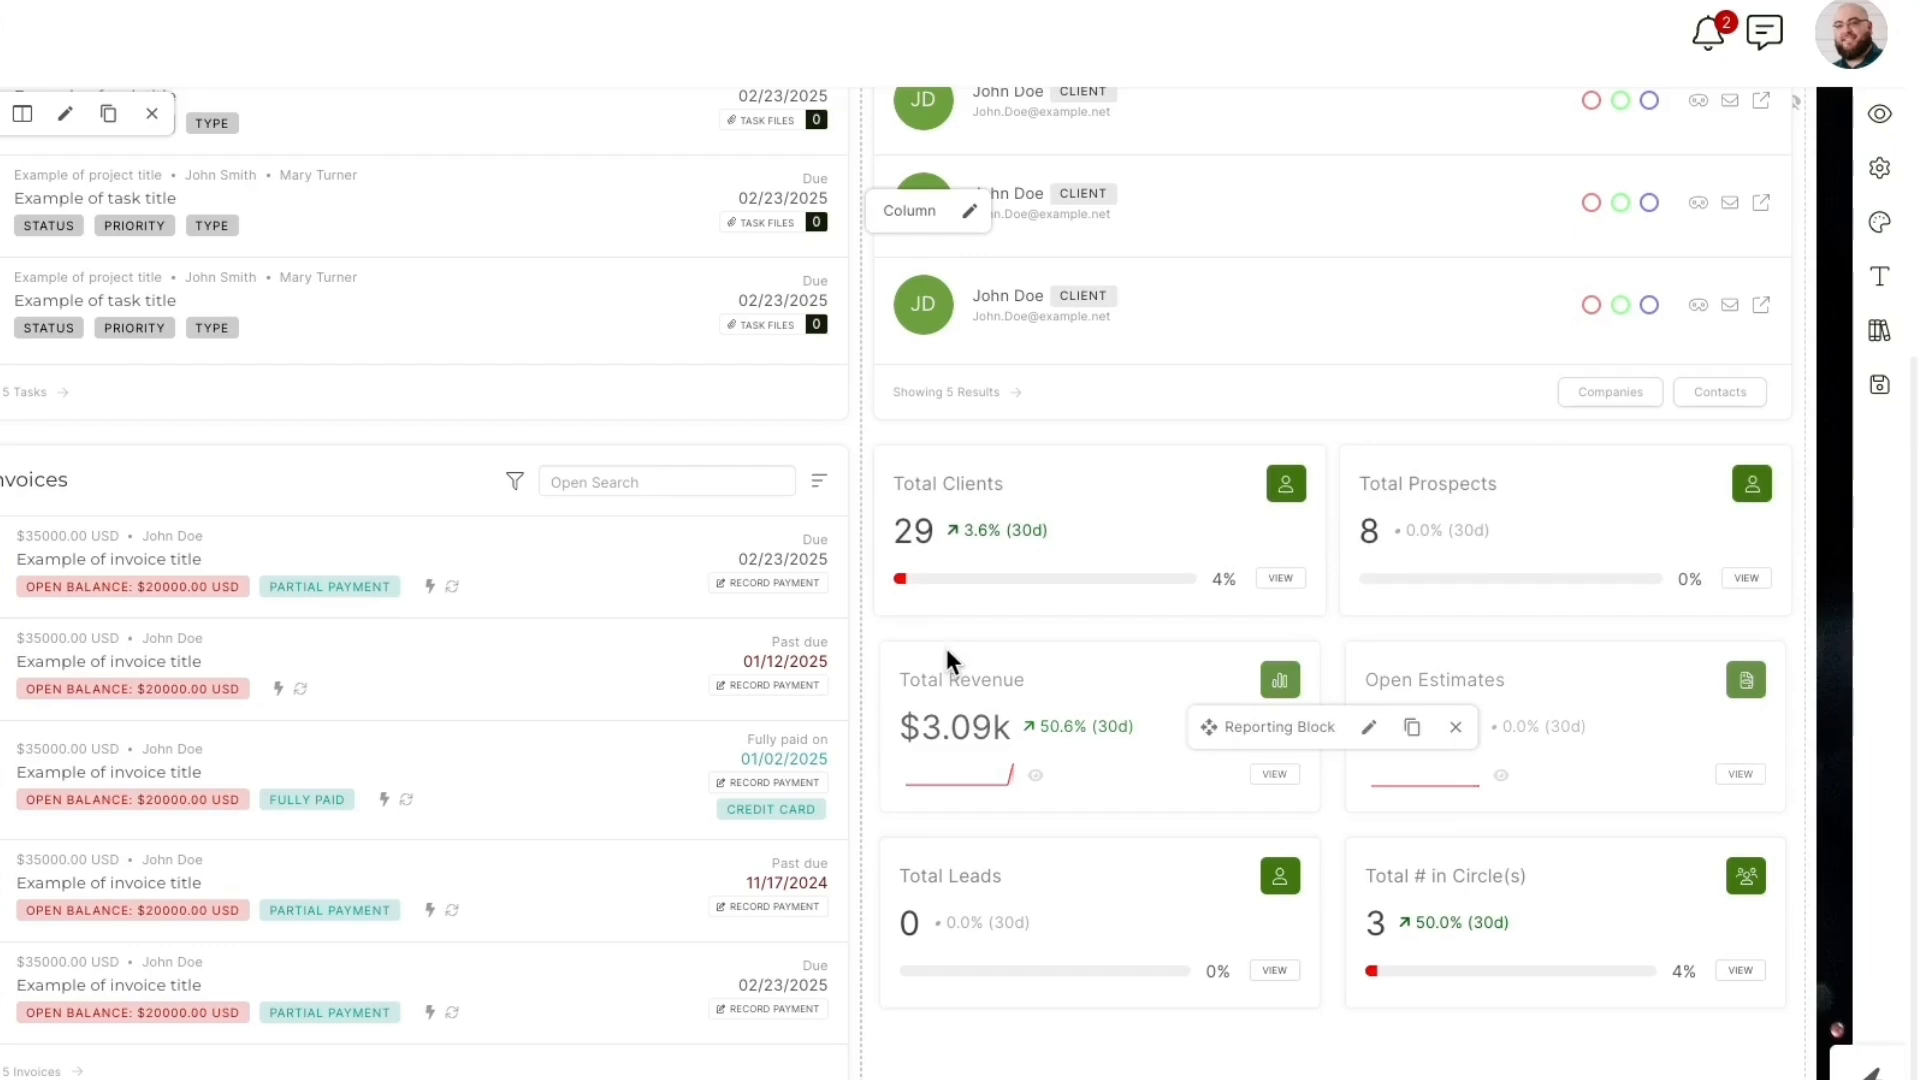
pyautogui.click(1368, 727)
pyautogui.click(487, 126)
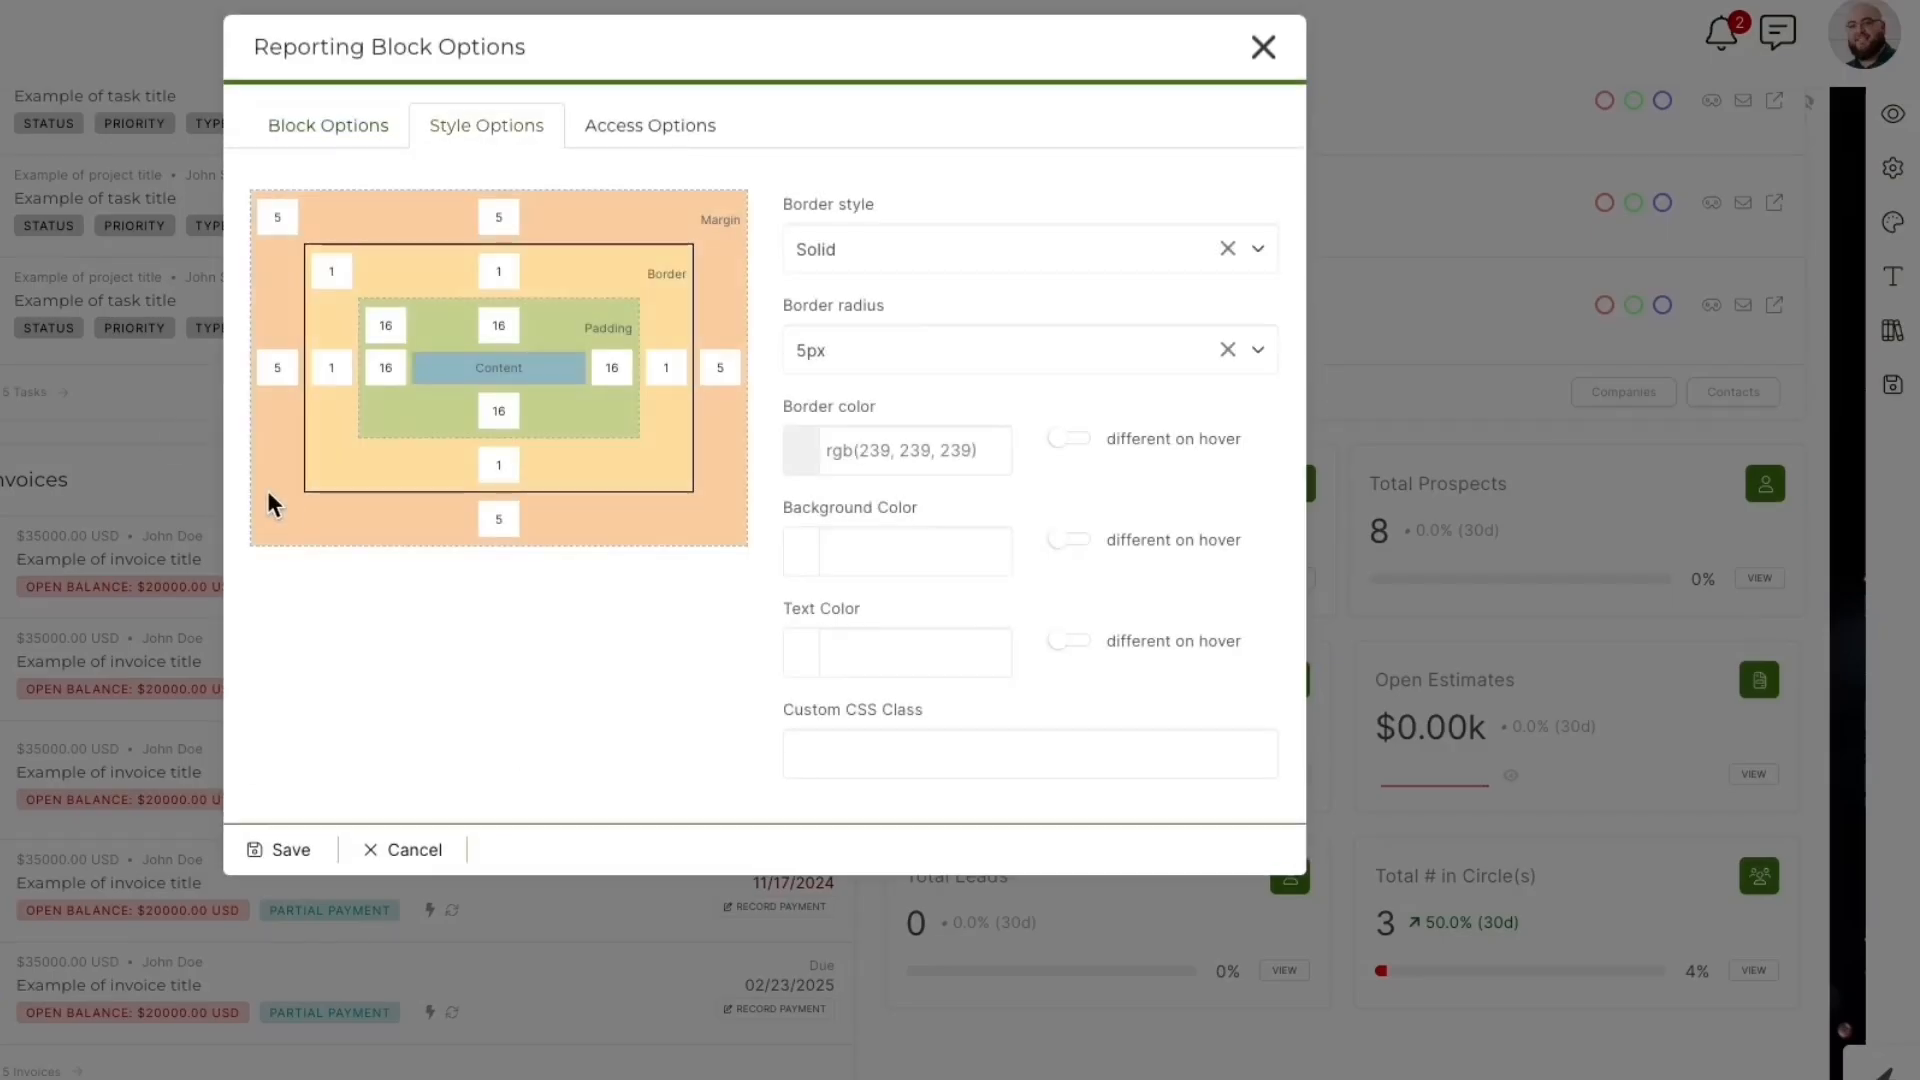
pyautogui.press('Escape')
pyautogui.click(1861, 384)
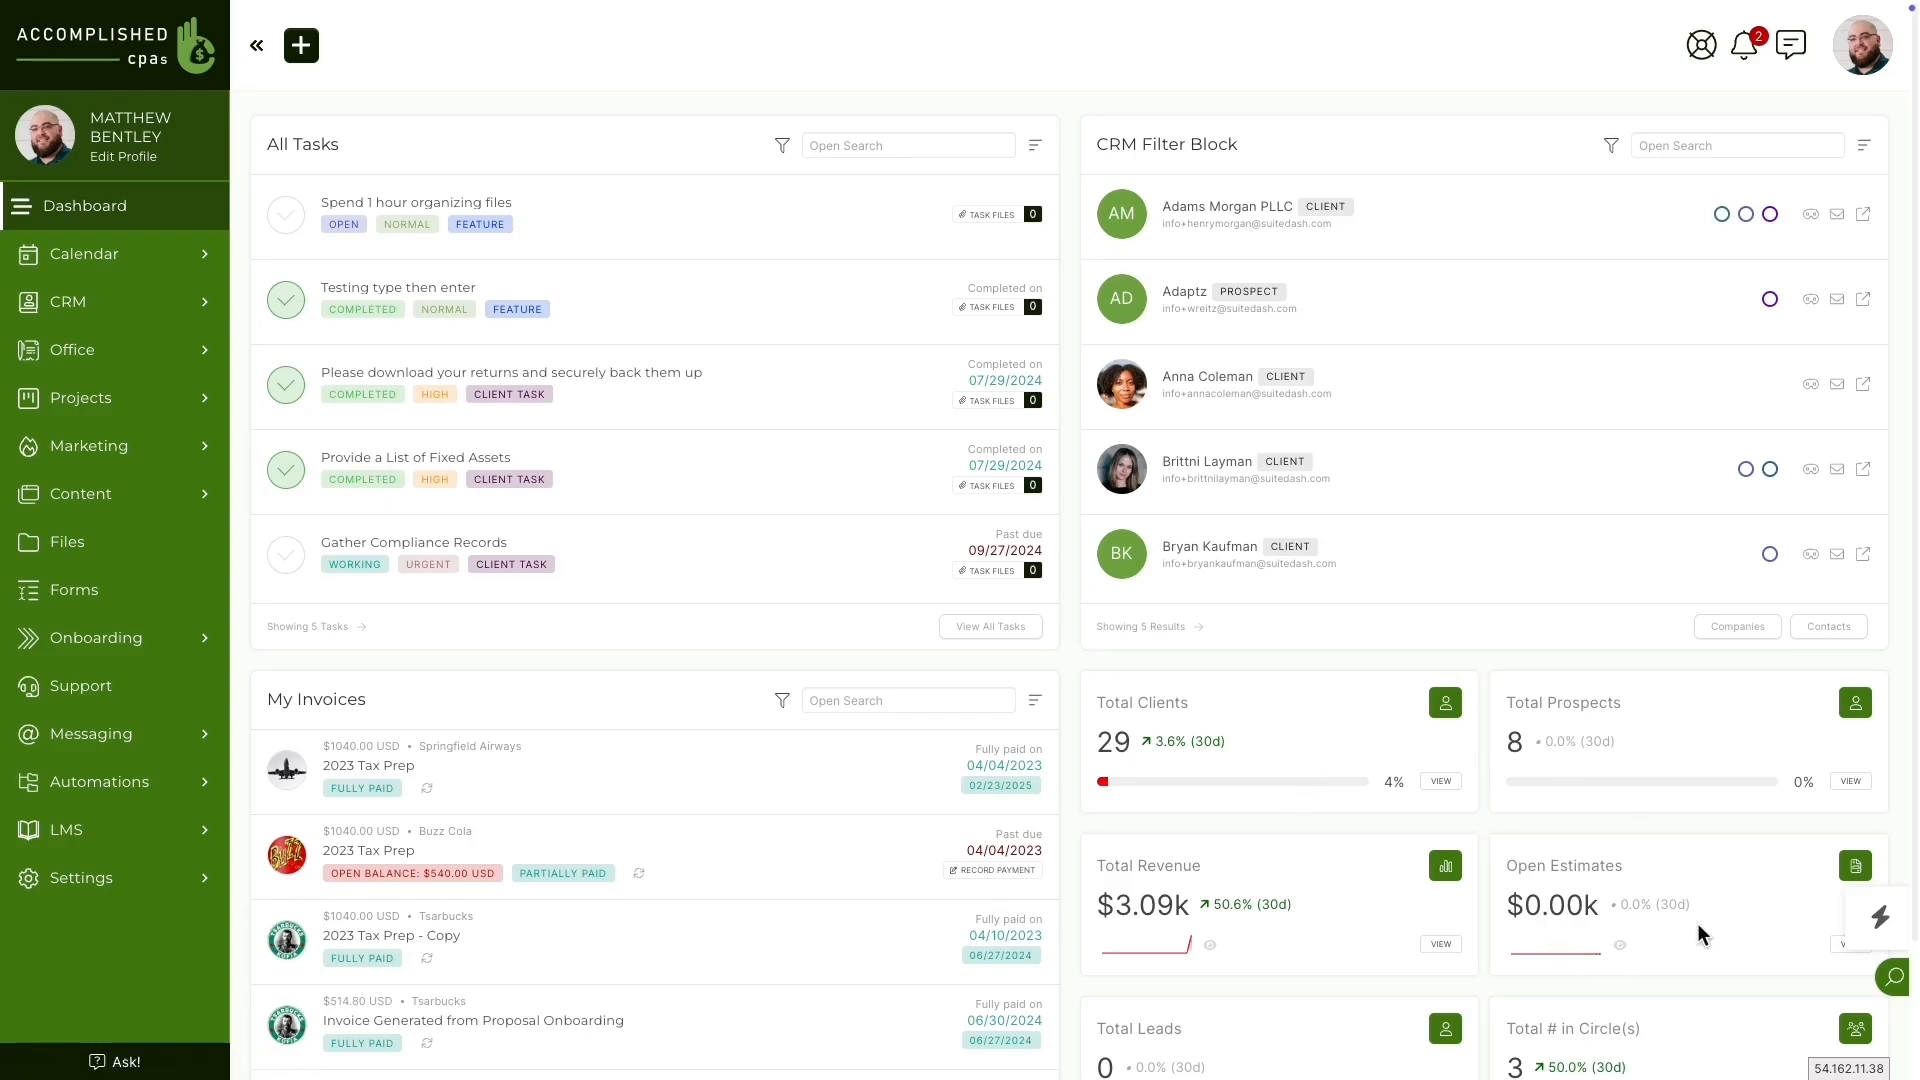
# Step: In the Total Clients and Total Prospects Reporting Block, set the Total Clients tile's icon background to teal #55E2C6
pyautogui.scroll(-3, 1623, 955)
pyautogui.scroll(3, 1602, 920)
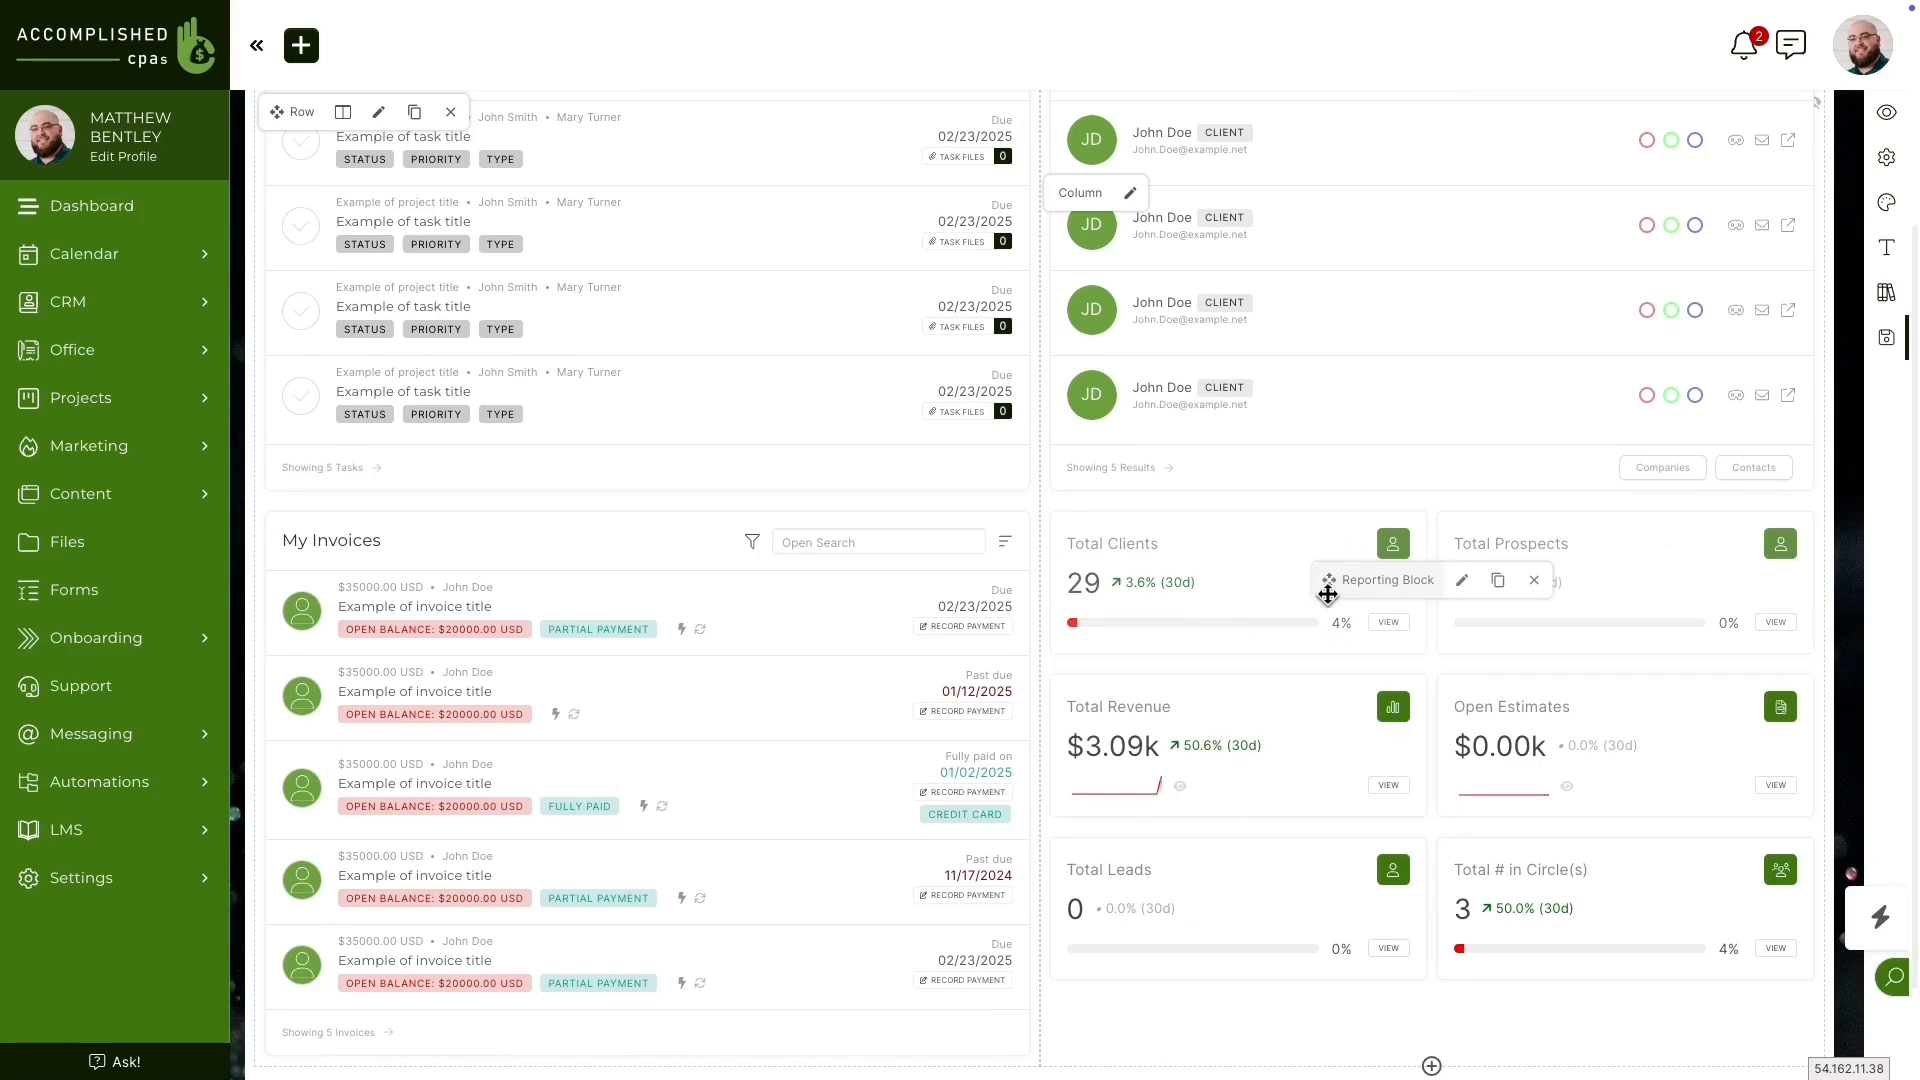
pyautogui.click(1459, 581)
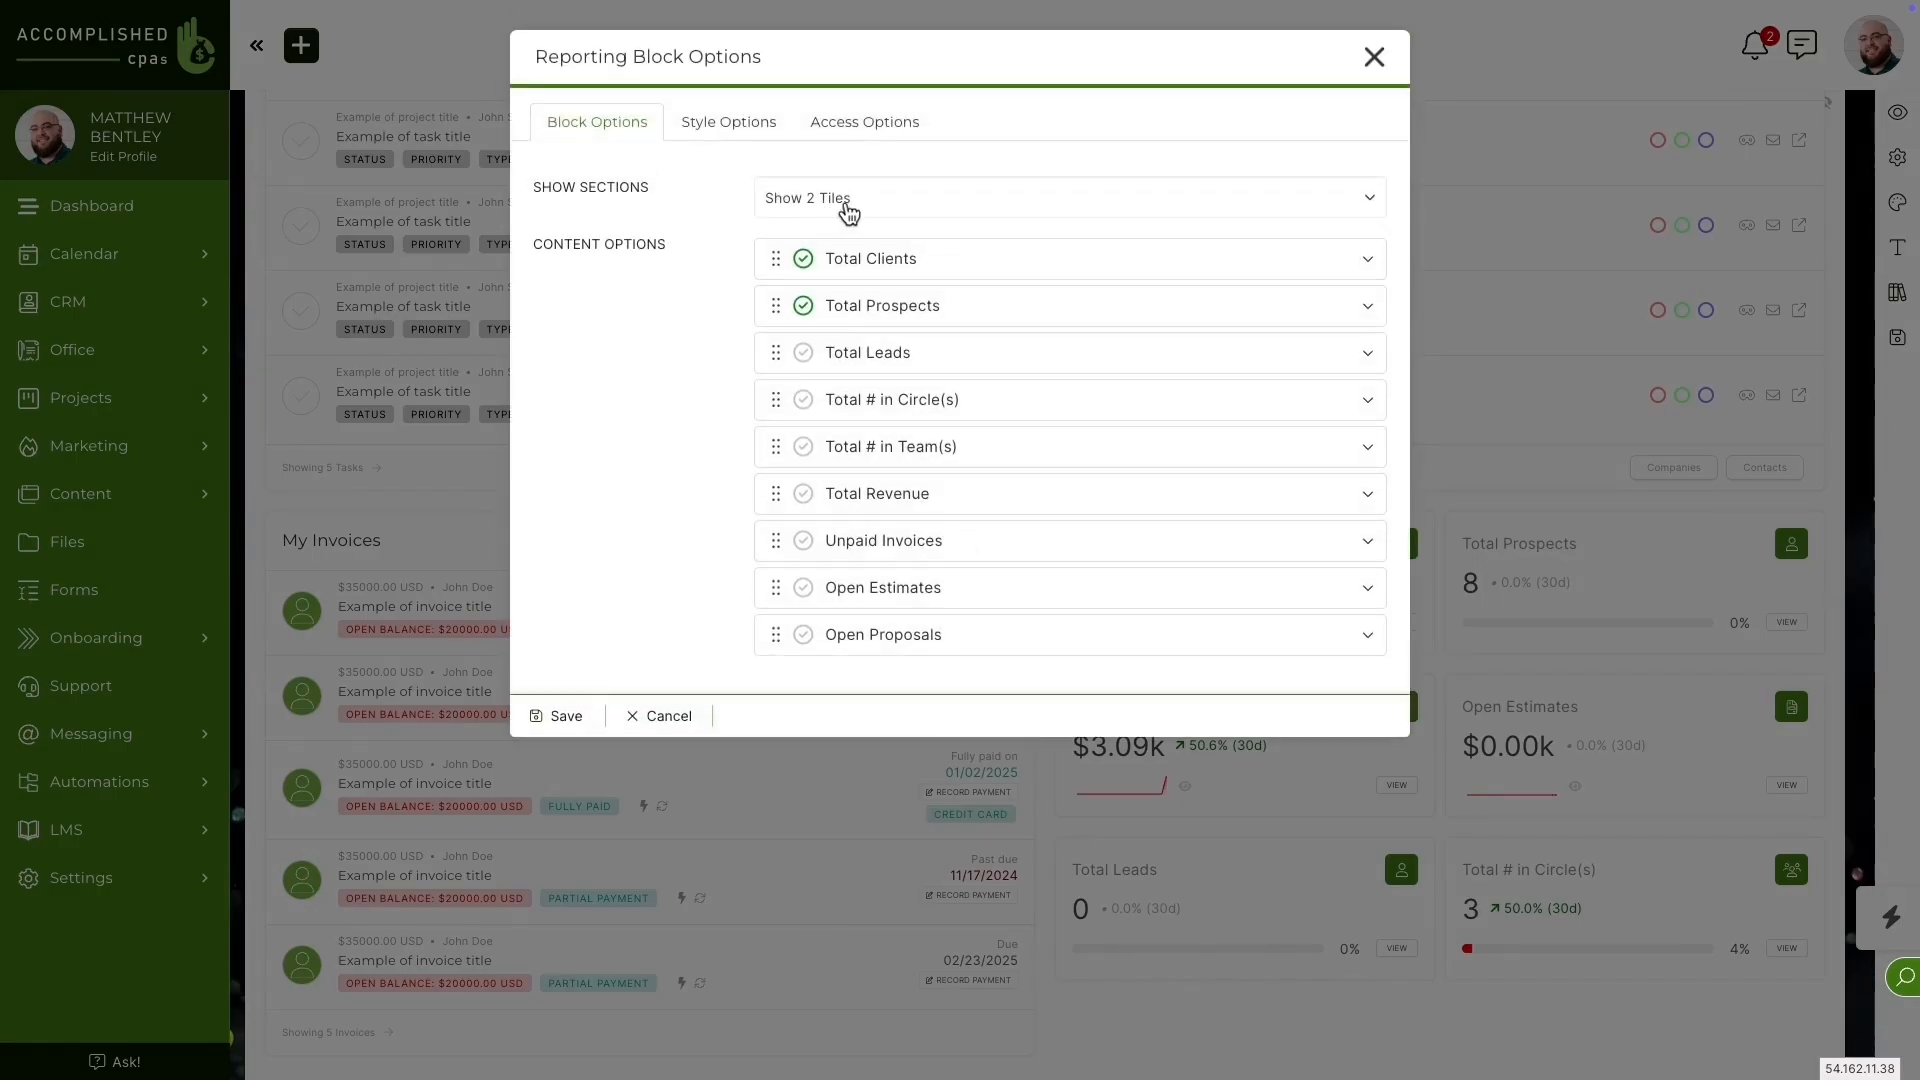
pyautogui.click(860, 259)
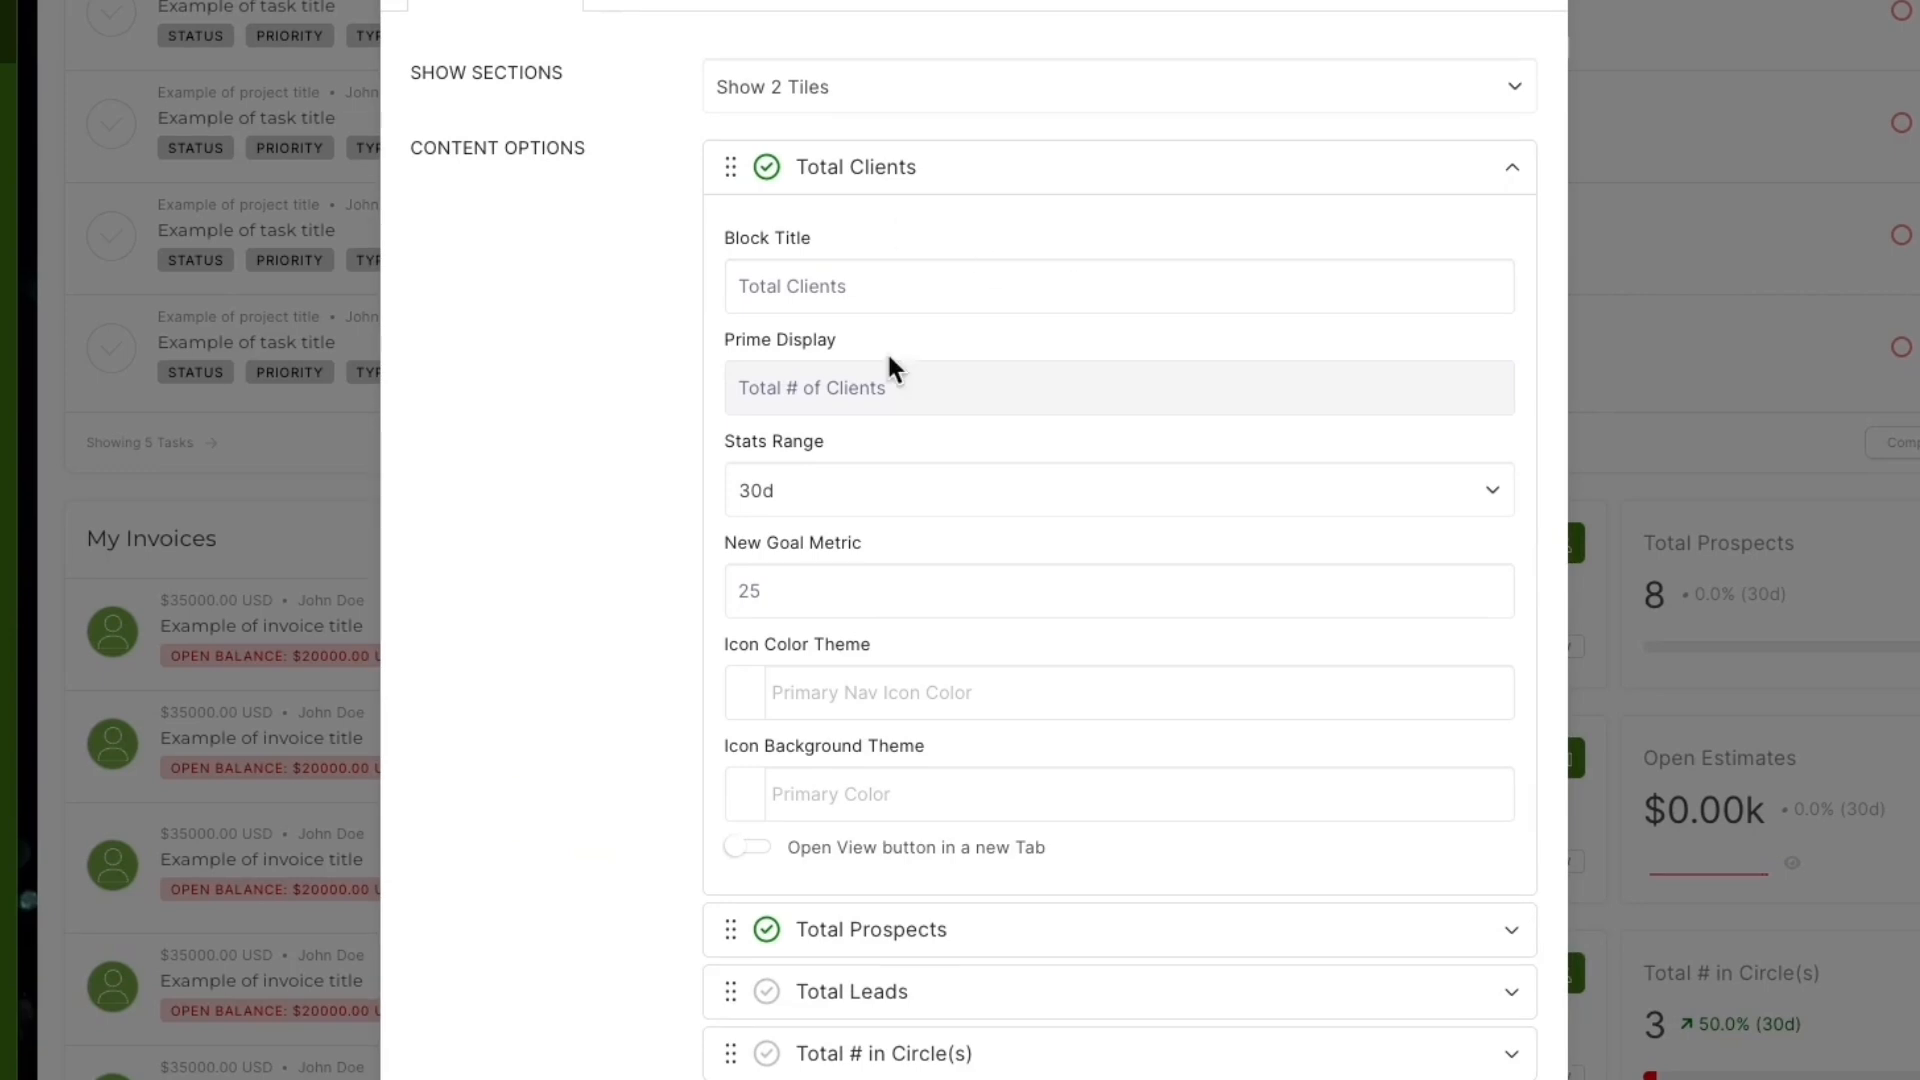
pyautogui.scroll(-1, 905, 590)
pyautogui.click(813, 757)
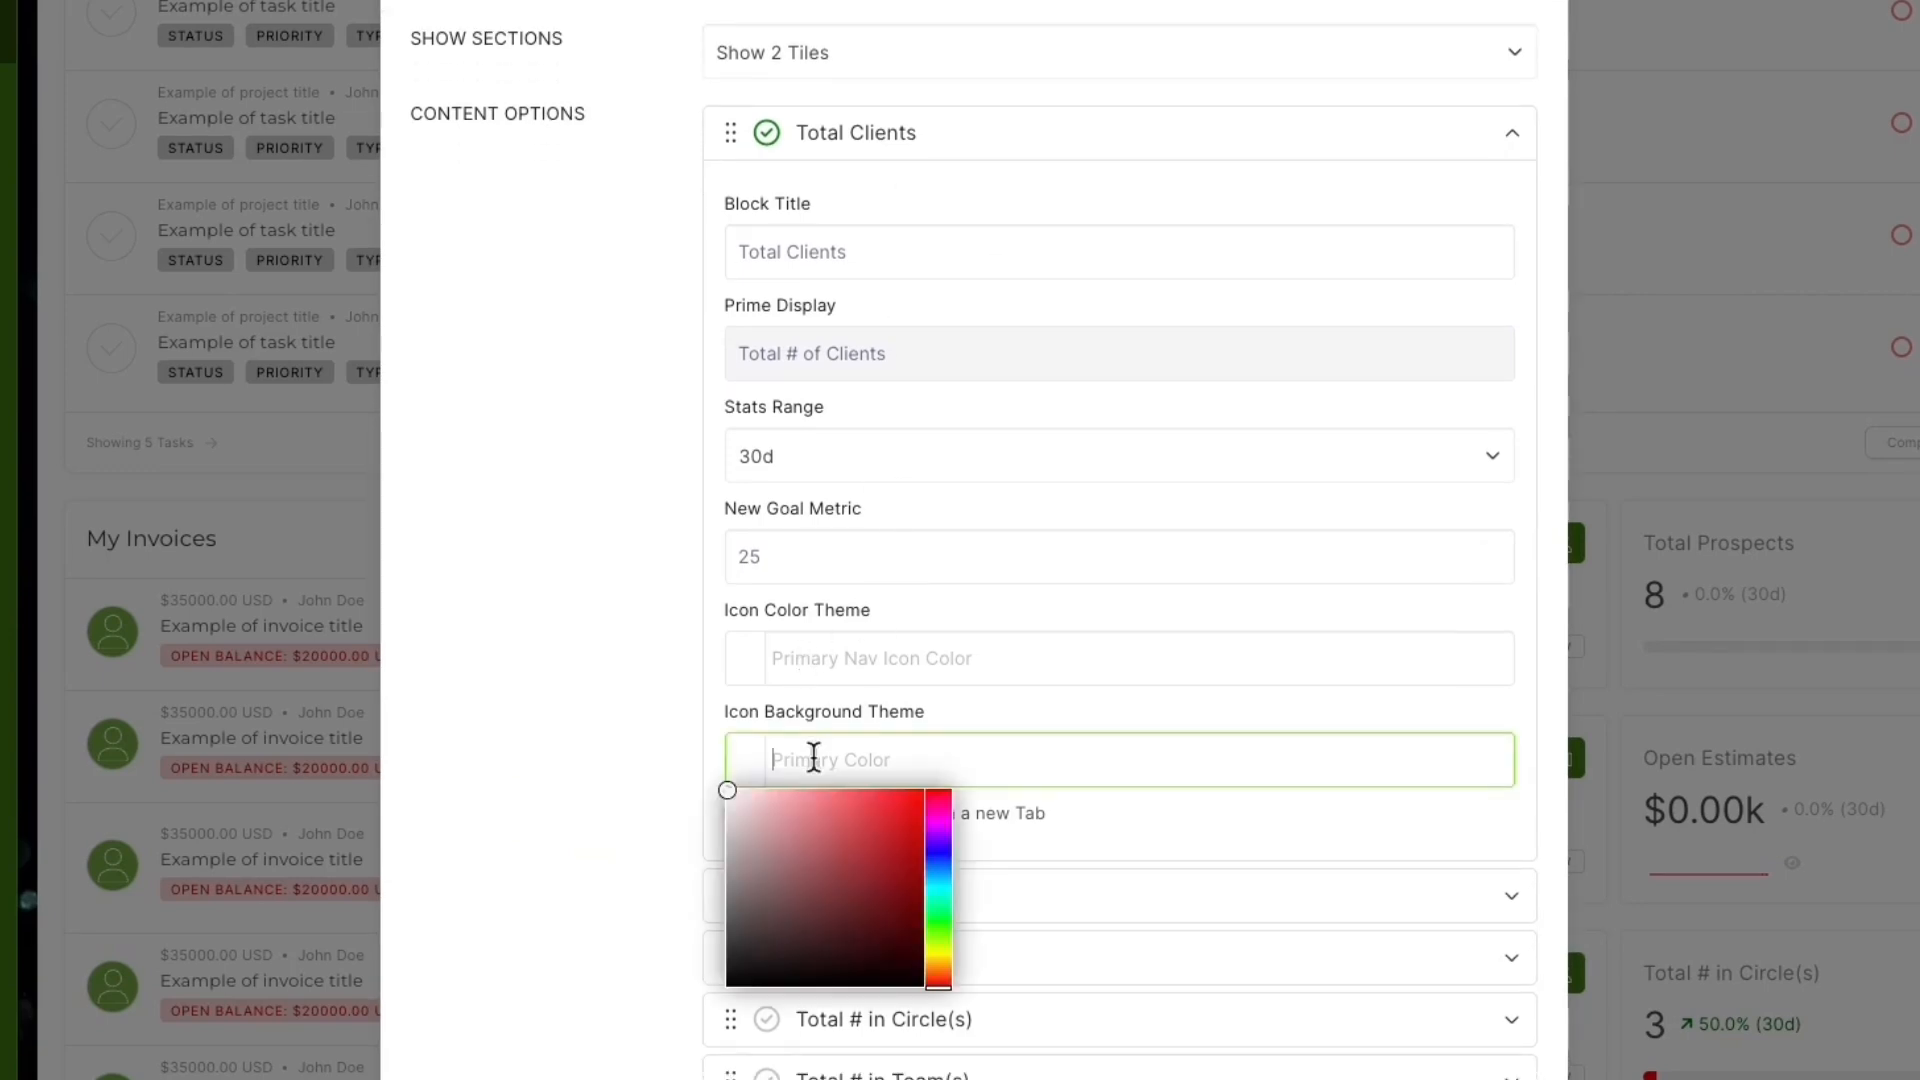
pyautogui.click(939, 896)
pyautogui.moveTo(800, 806); pyautogui.dragTo(850, 810)
# Step: Set the Total Clients tile's icon color to white, #FFFFFF
pyautogui.click(852, 621)
pyautogui.click(856, 656)
pyautogui.moveTo(742, 709); pyautogui.dragTo(702, 671)
pyautogui.click(637, 639)
# Step: Set the Total Prospects tile's icon background to #D68787 and its icon color to #FFFFFF, and save the block options
pyautogui.scroll(-1, 745, 850)
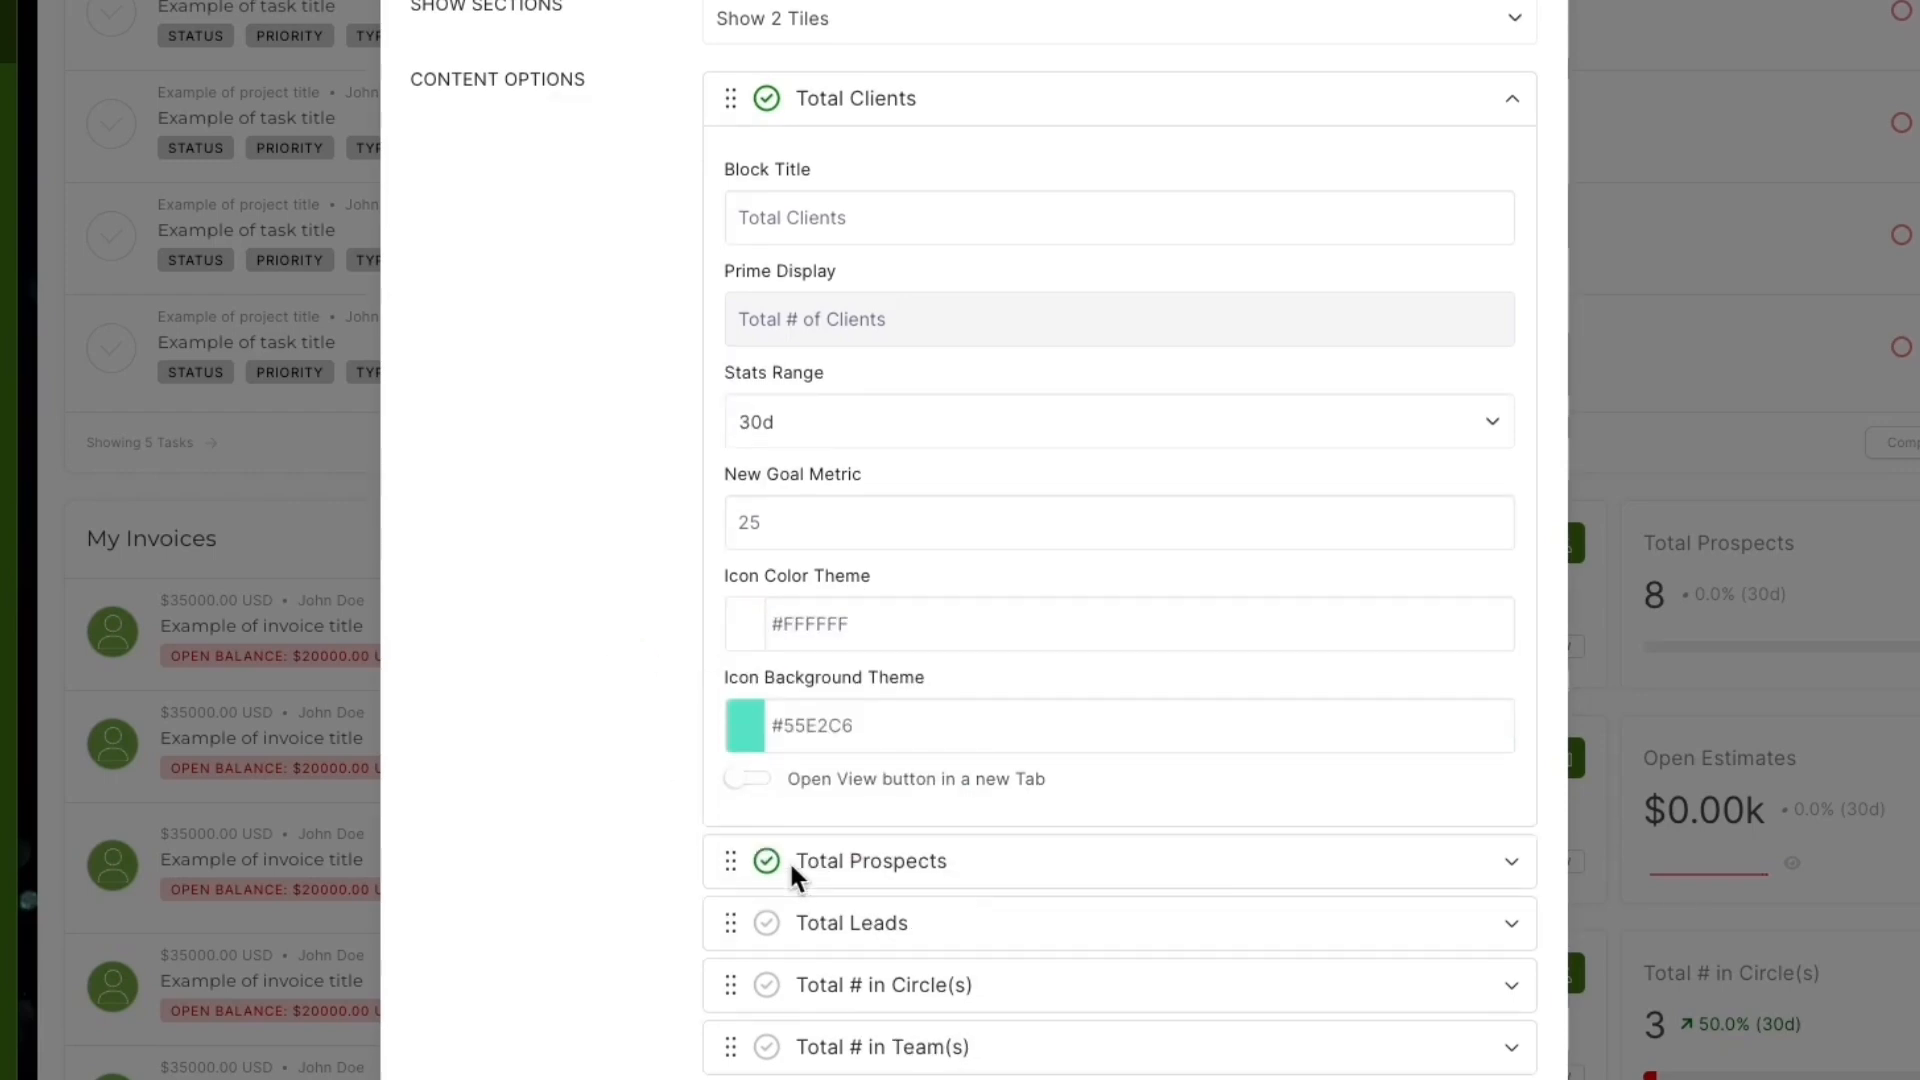
pyautogui.click(1515, 870)
pyautogui.scroll(-2, 1200, 879)
pyautogui.scroll(-4, 1200, 882)
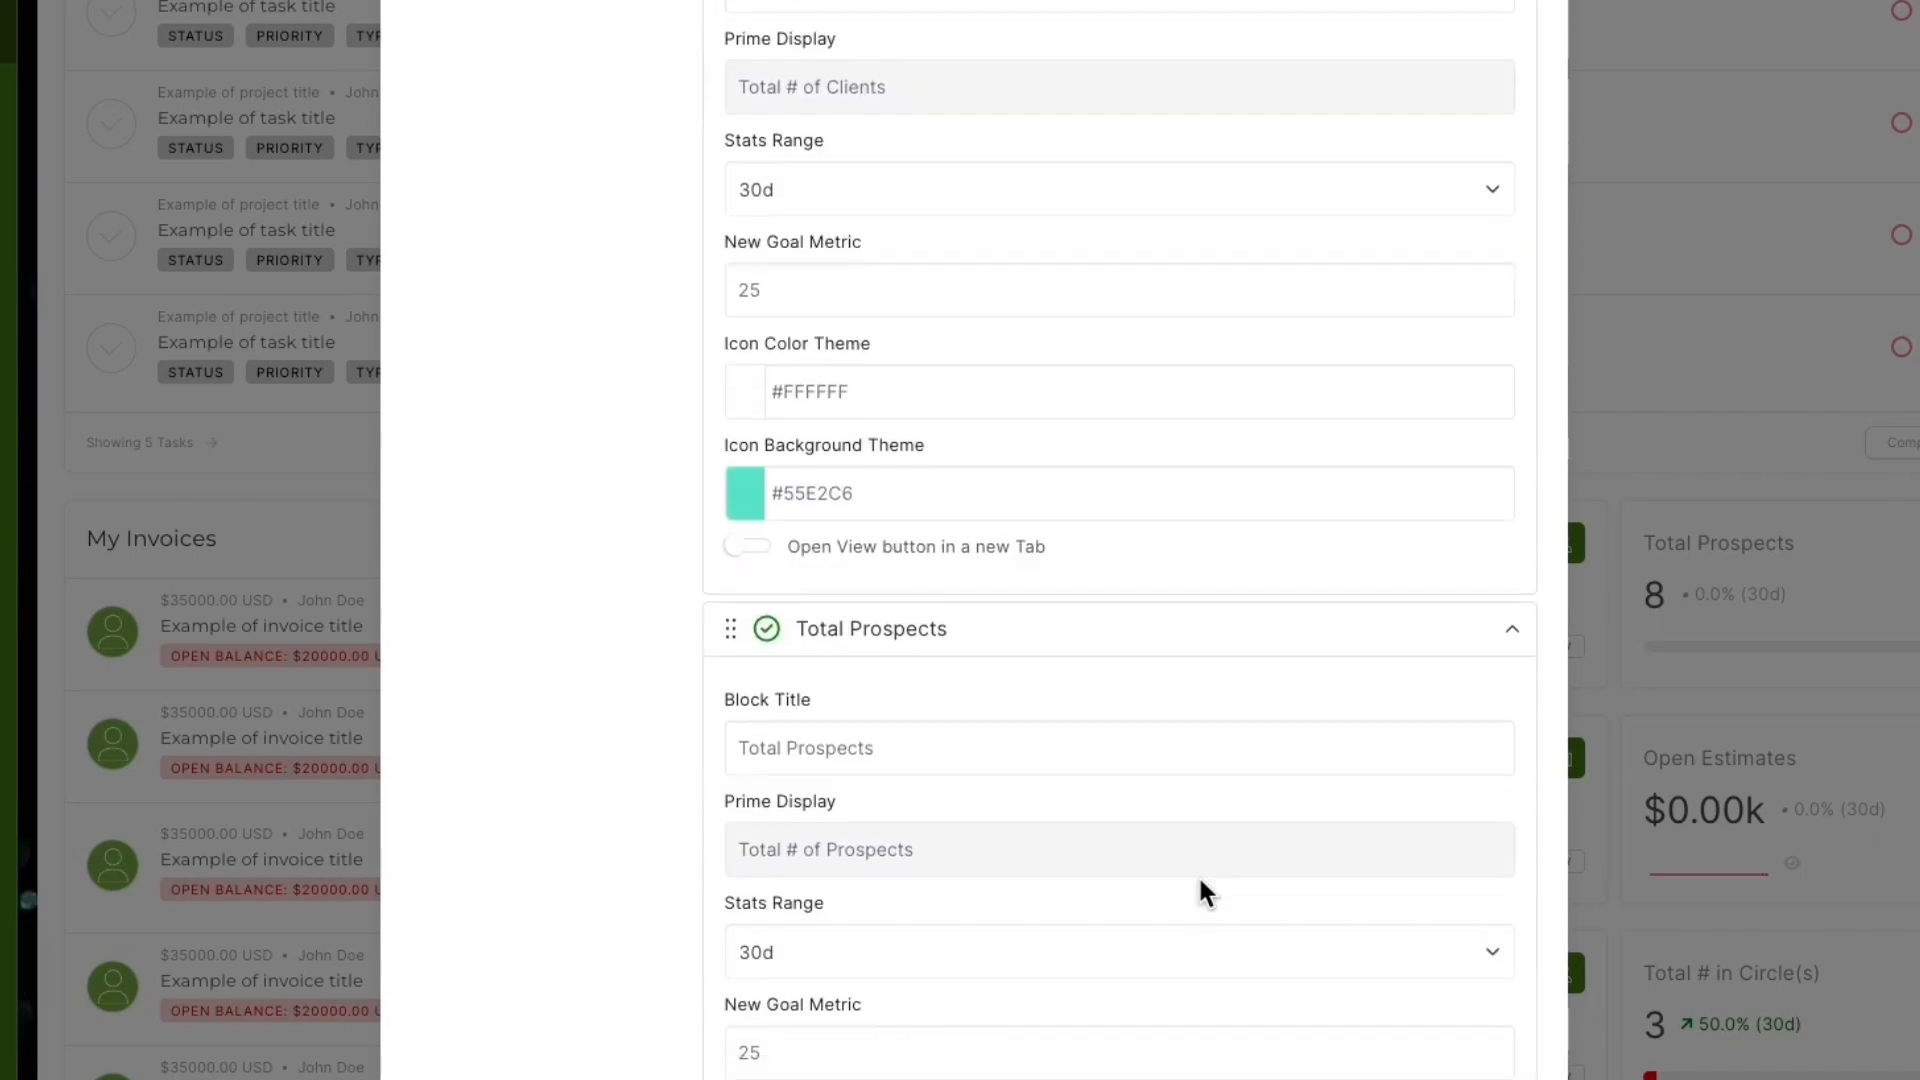
pyautogui.click(890, 979)
pyautogui.moveTo(890, 1069); pyautogui.dragTo(793, 1041)
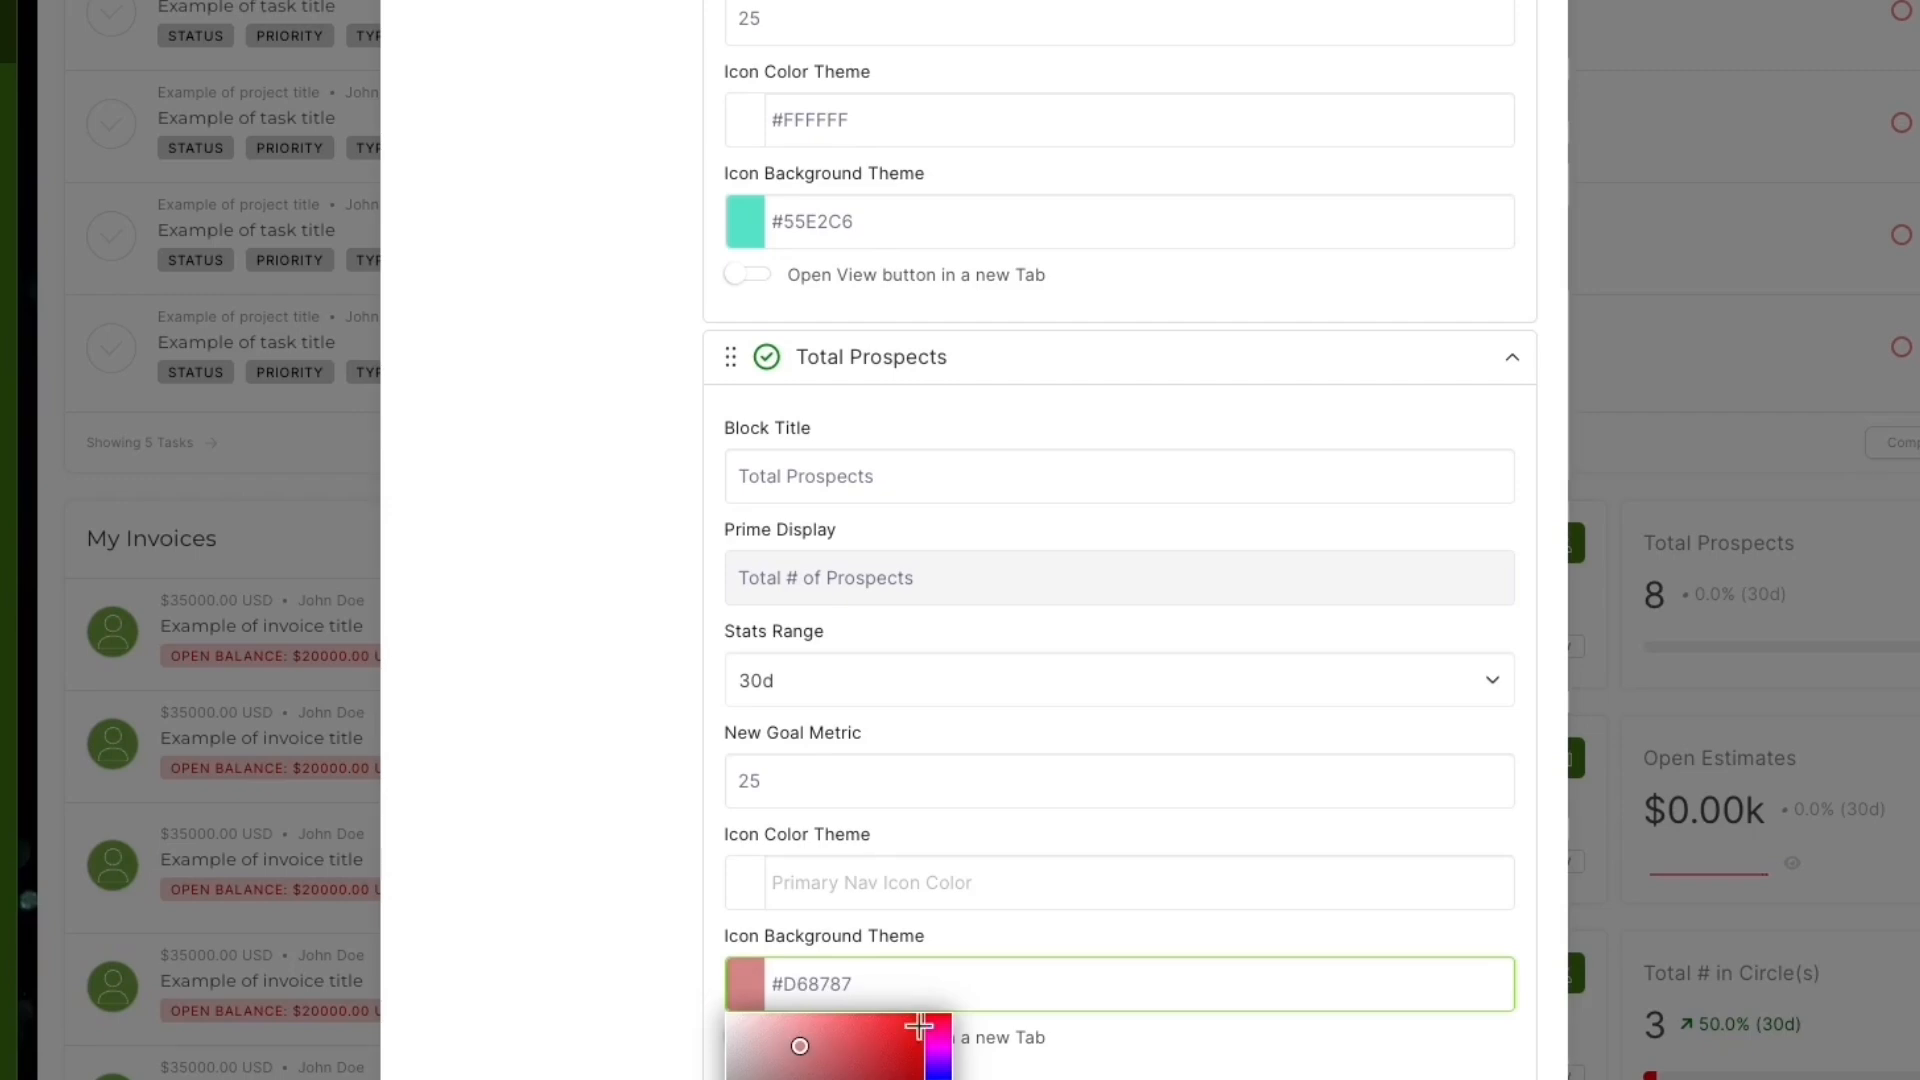
pyautogui.click(866, 880)
pyautogui.moveTo(733, 918); pyautogui.dragTo(717, 909)
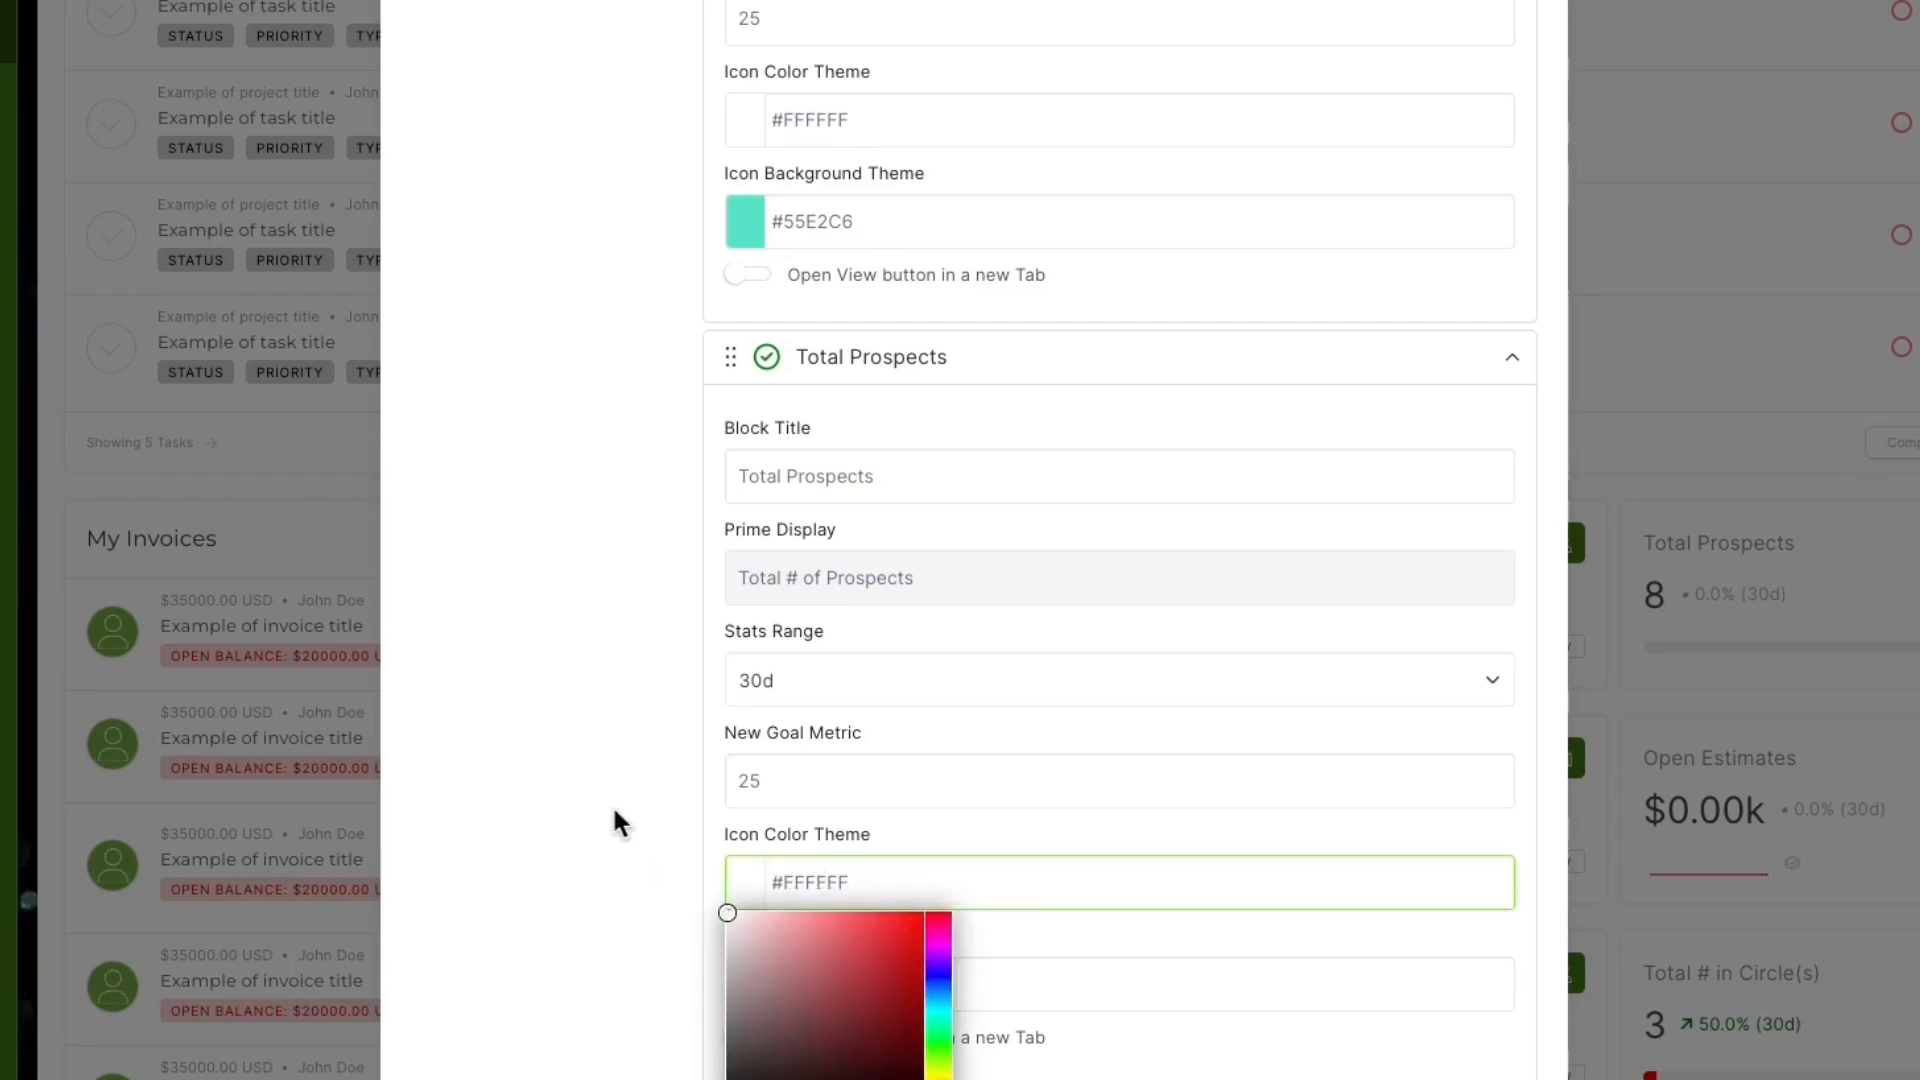
pyautogui.click(612, 804)
pyautogui.scroll(-4, 720, 983)
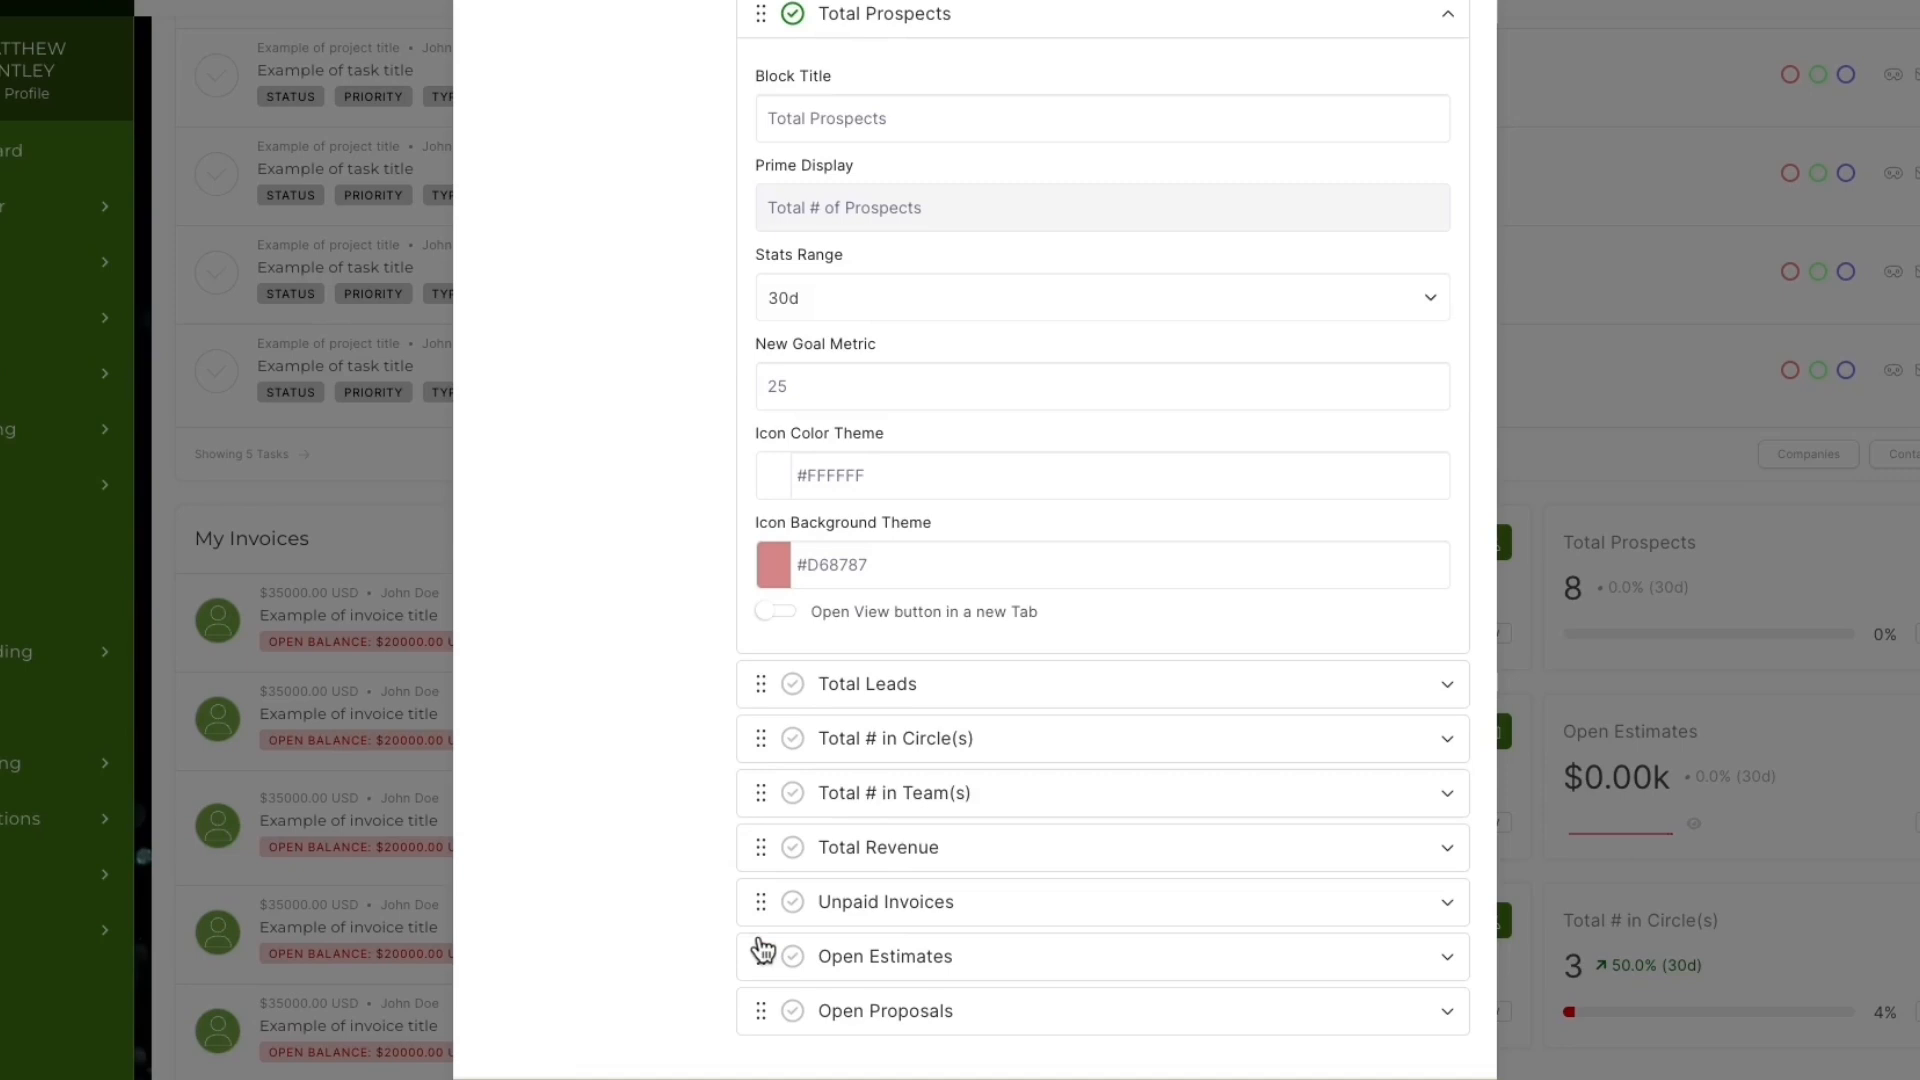
pyautogui.click(555, 1028)
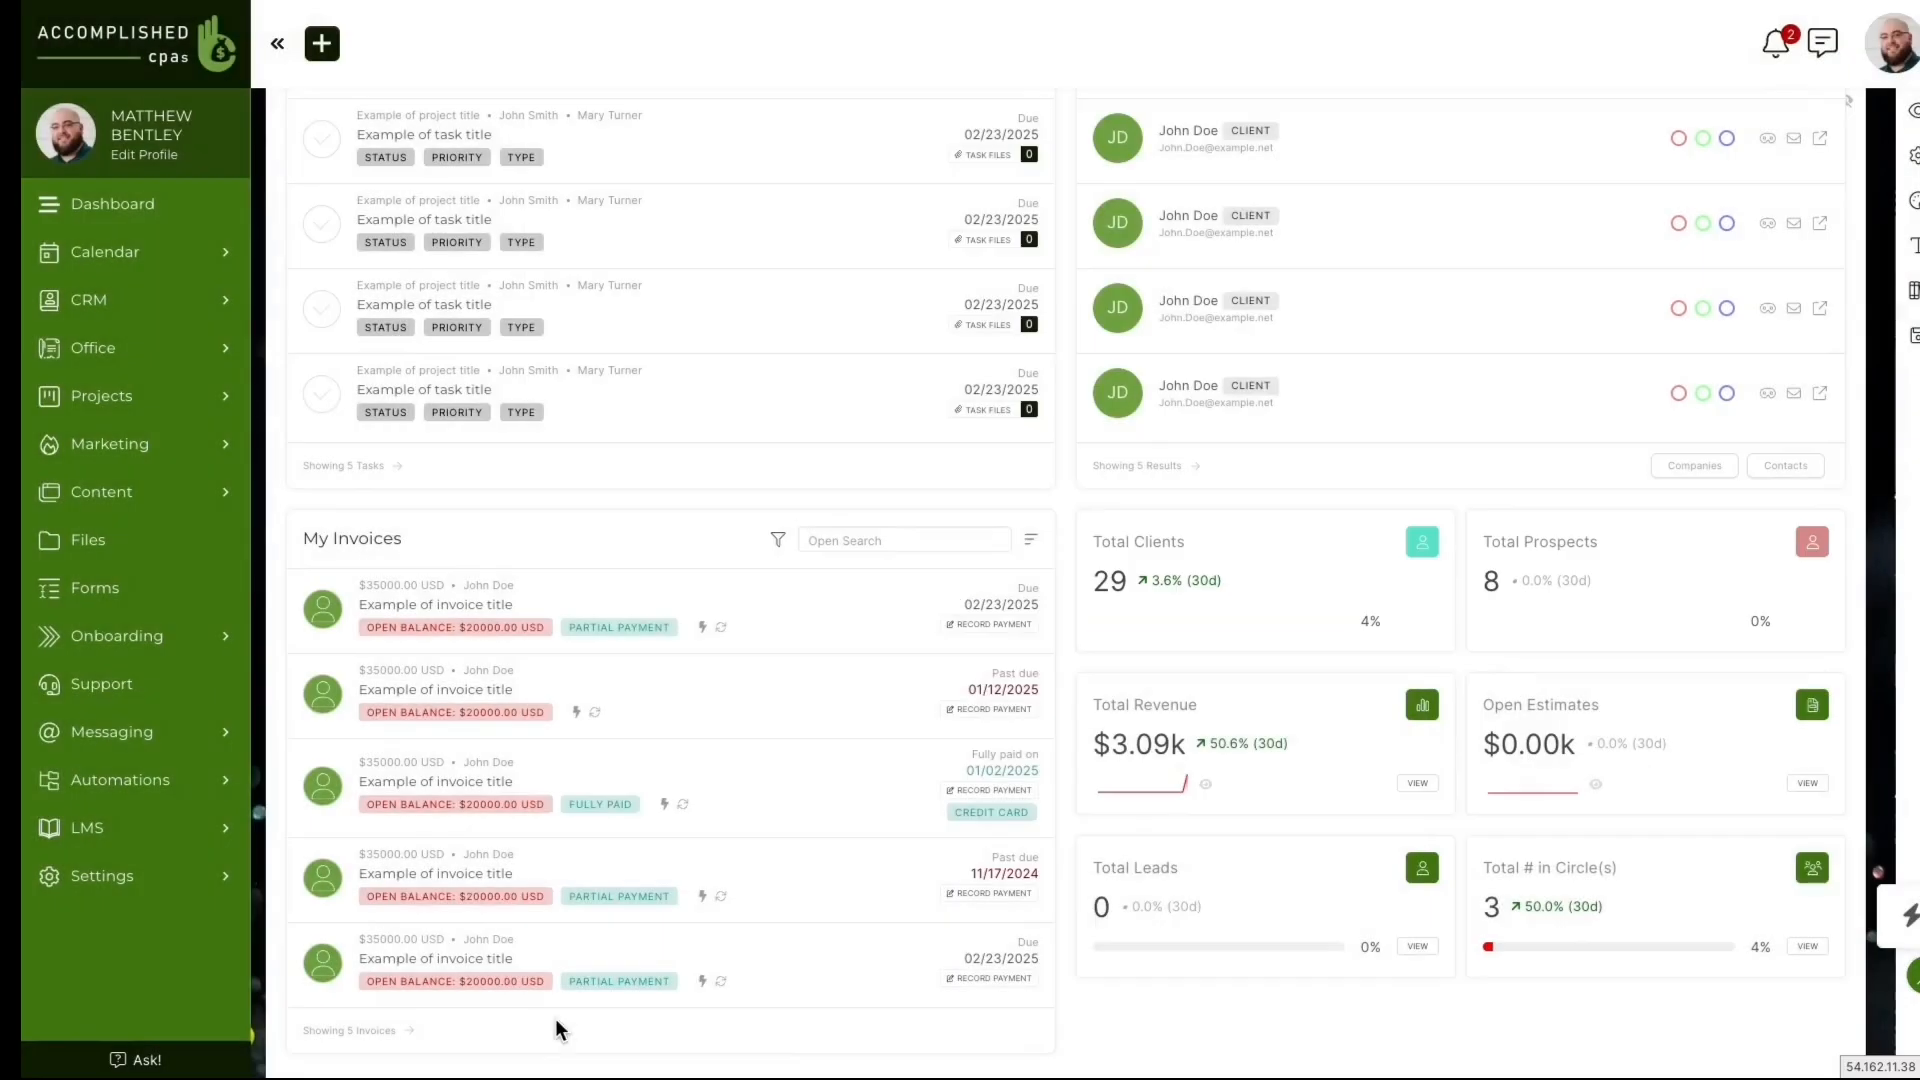
# Step: View the Total Revenue chart in polar and bar form, with the 60-day range, and as a line over 6 months
pyautogui.moveTo(1411, 608)
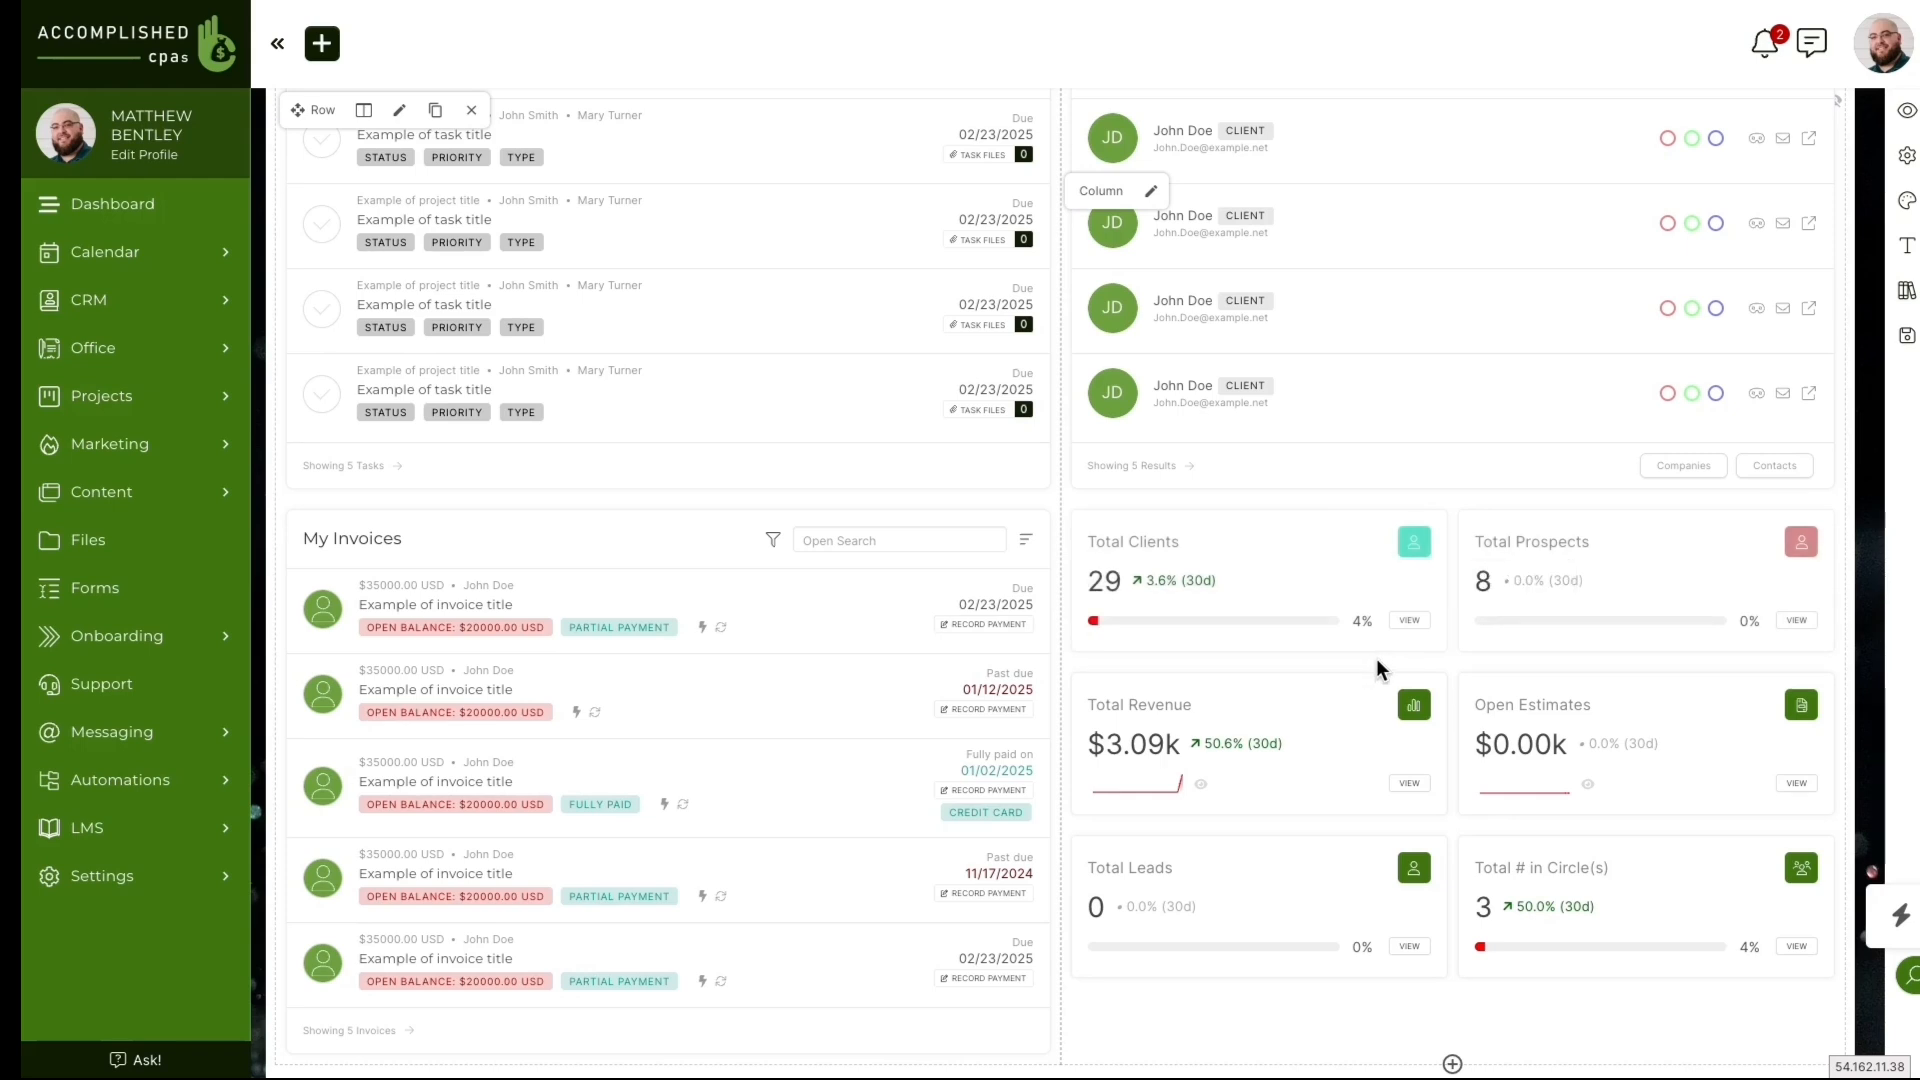
pyautogui.moveTo(1352, 610)
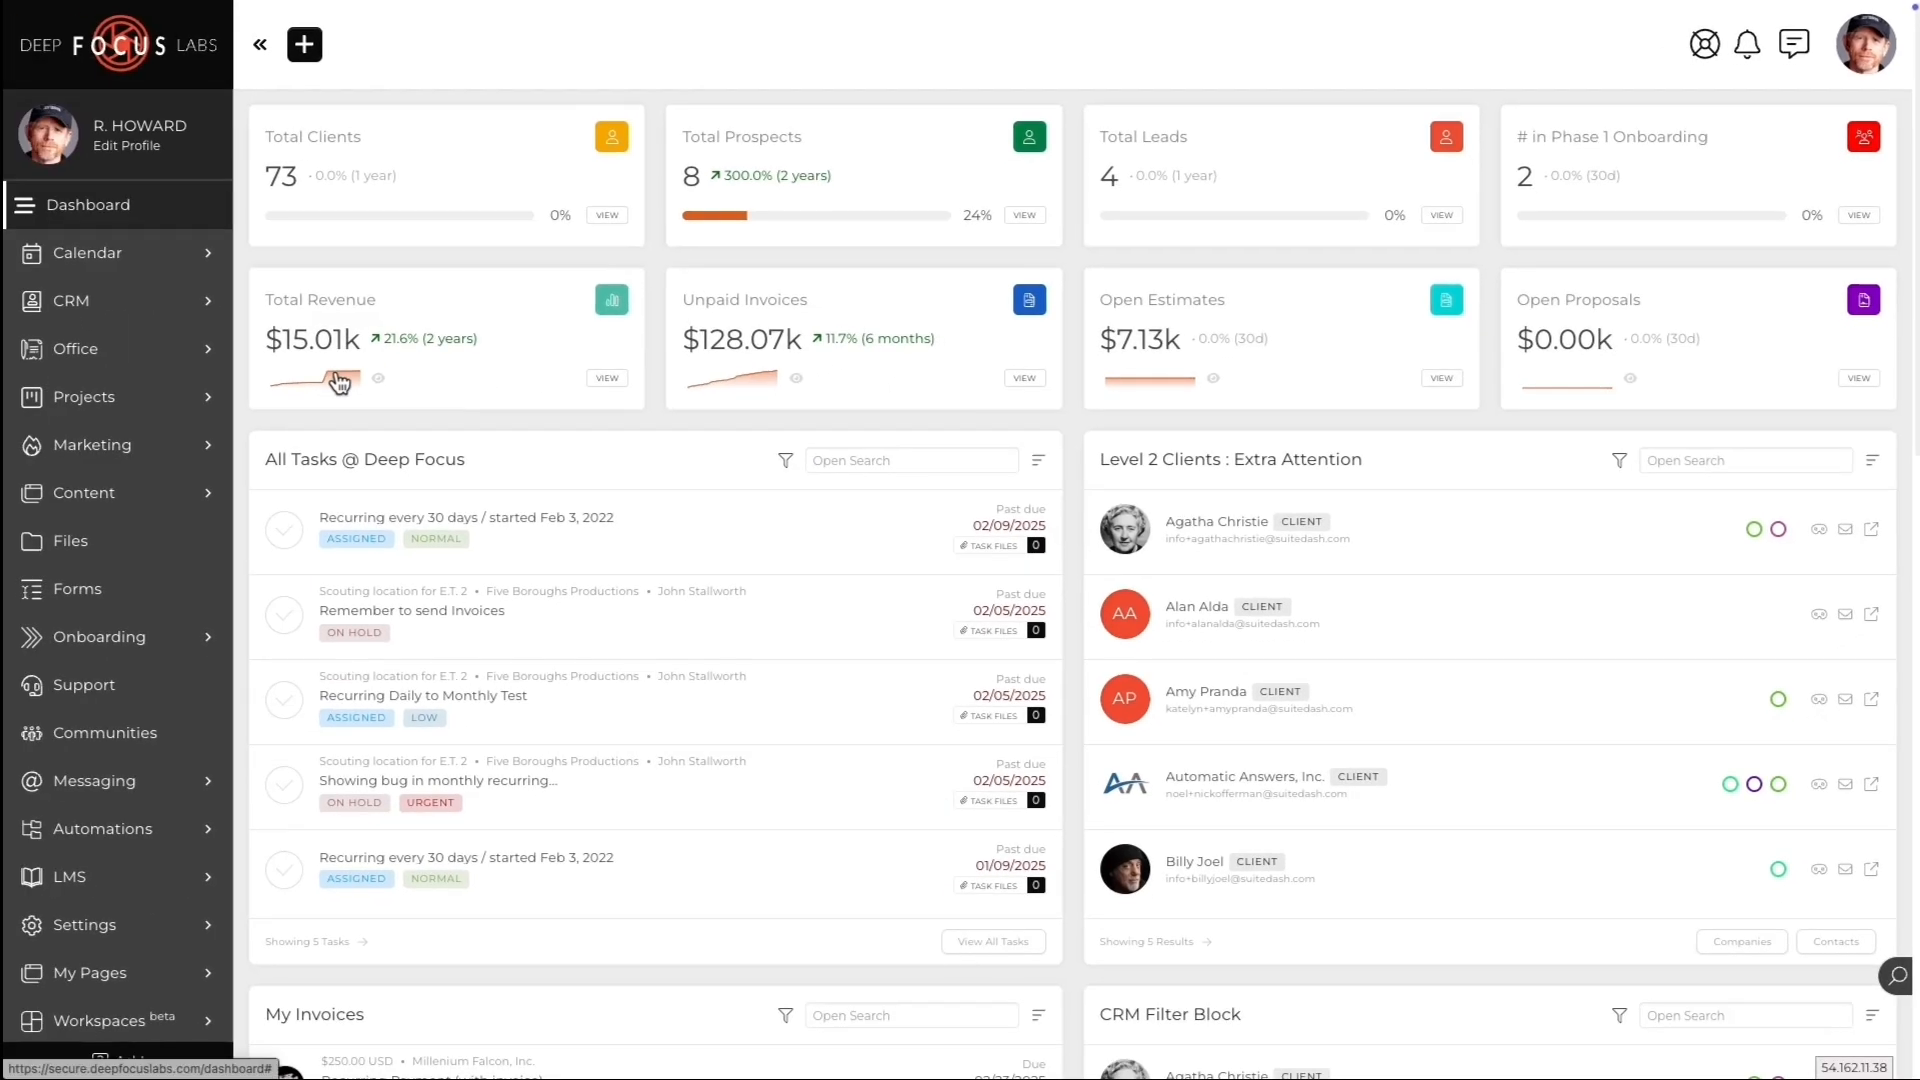
pyautogui.click(173, 417)
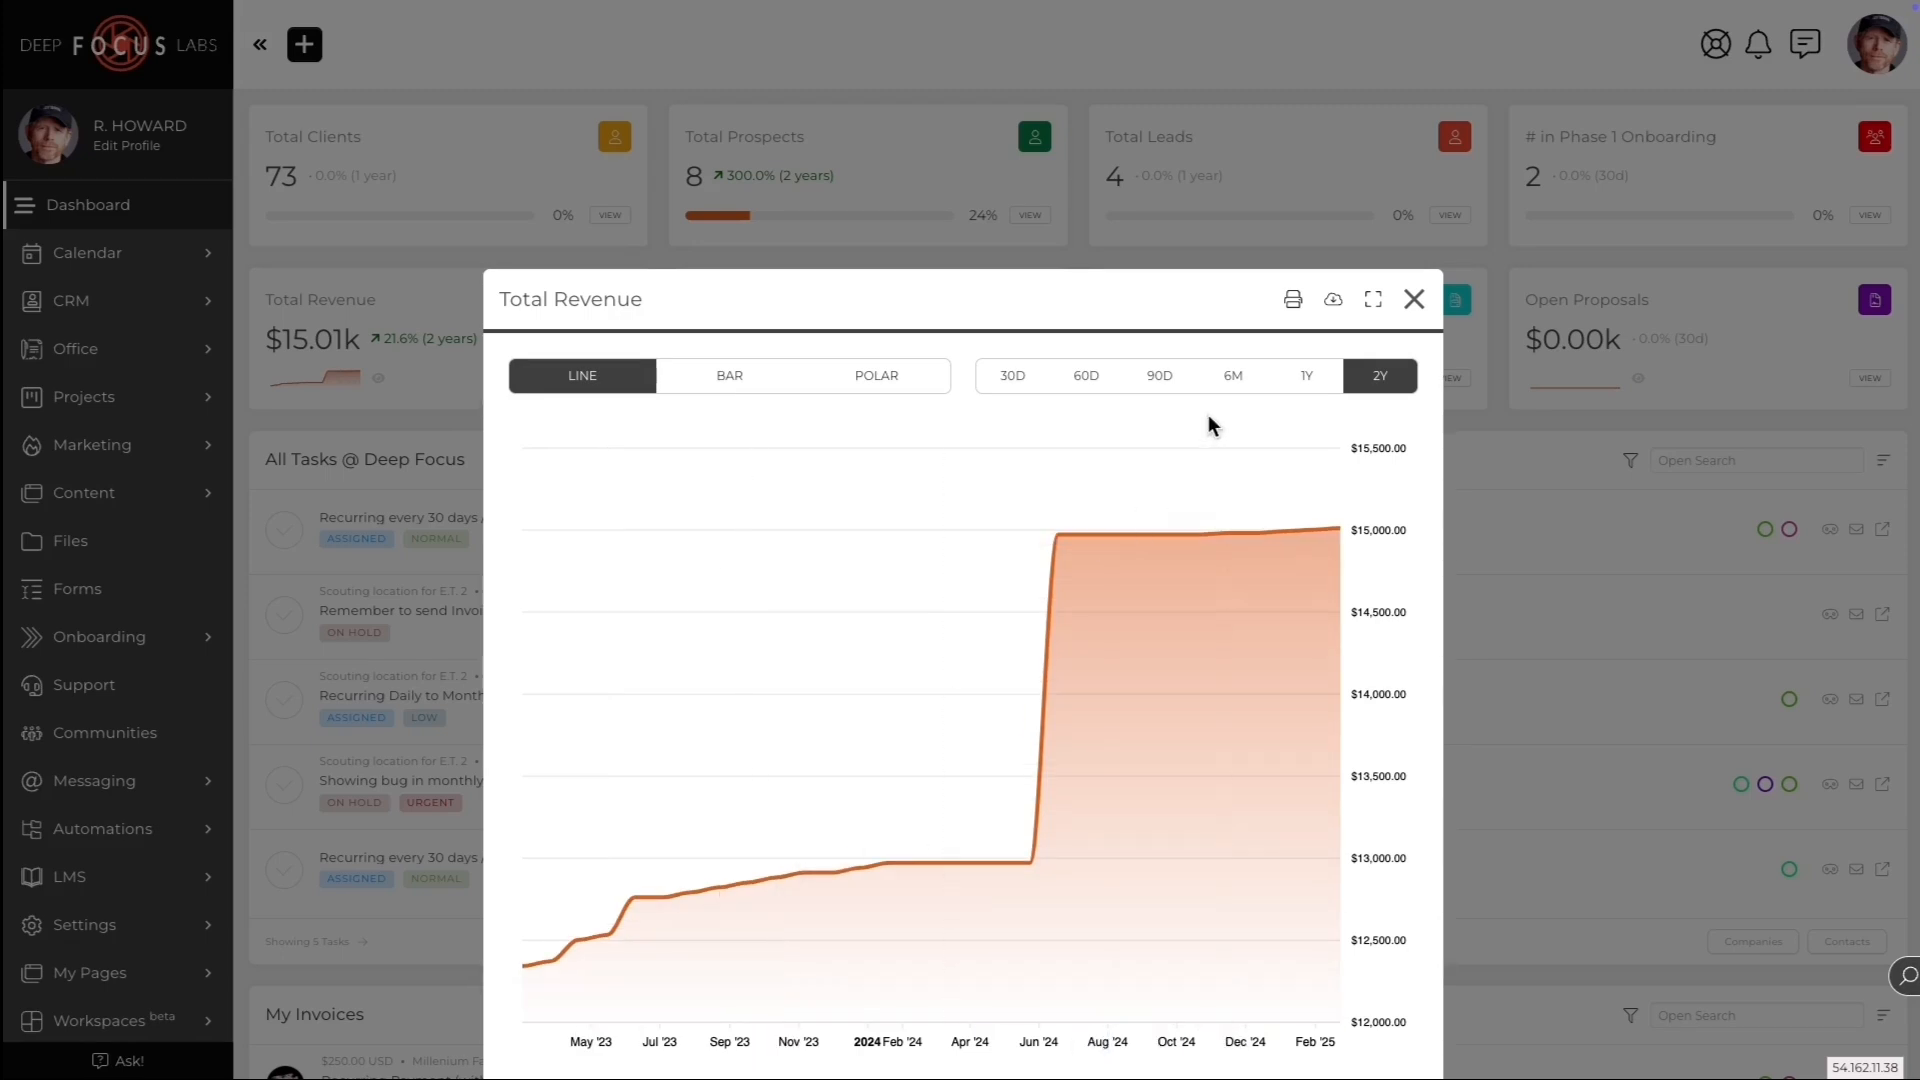
pyautogui.click(908, 386)
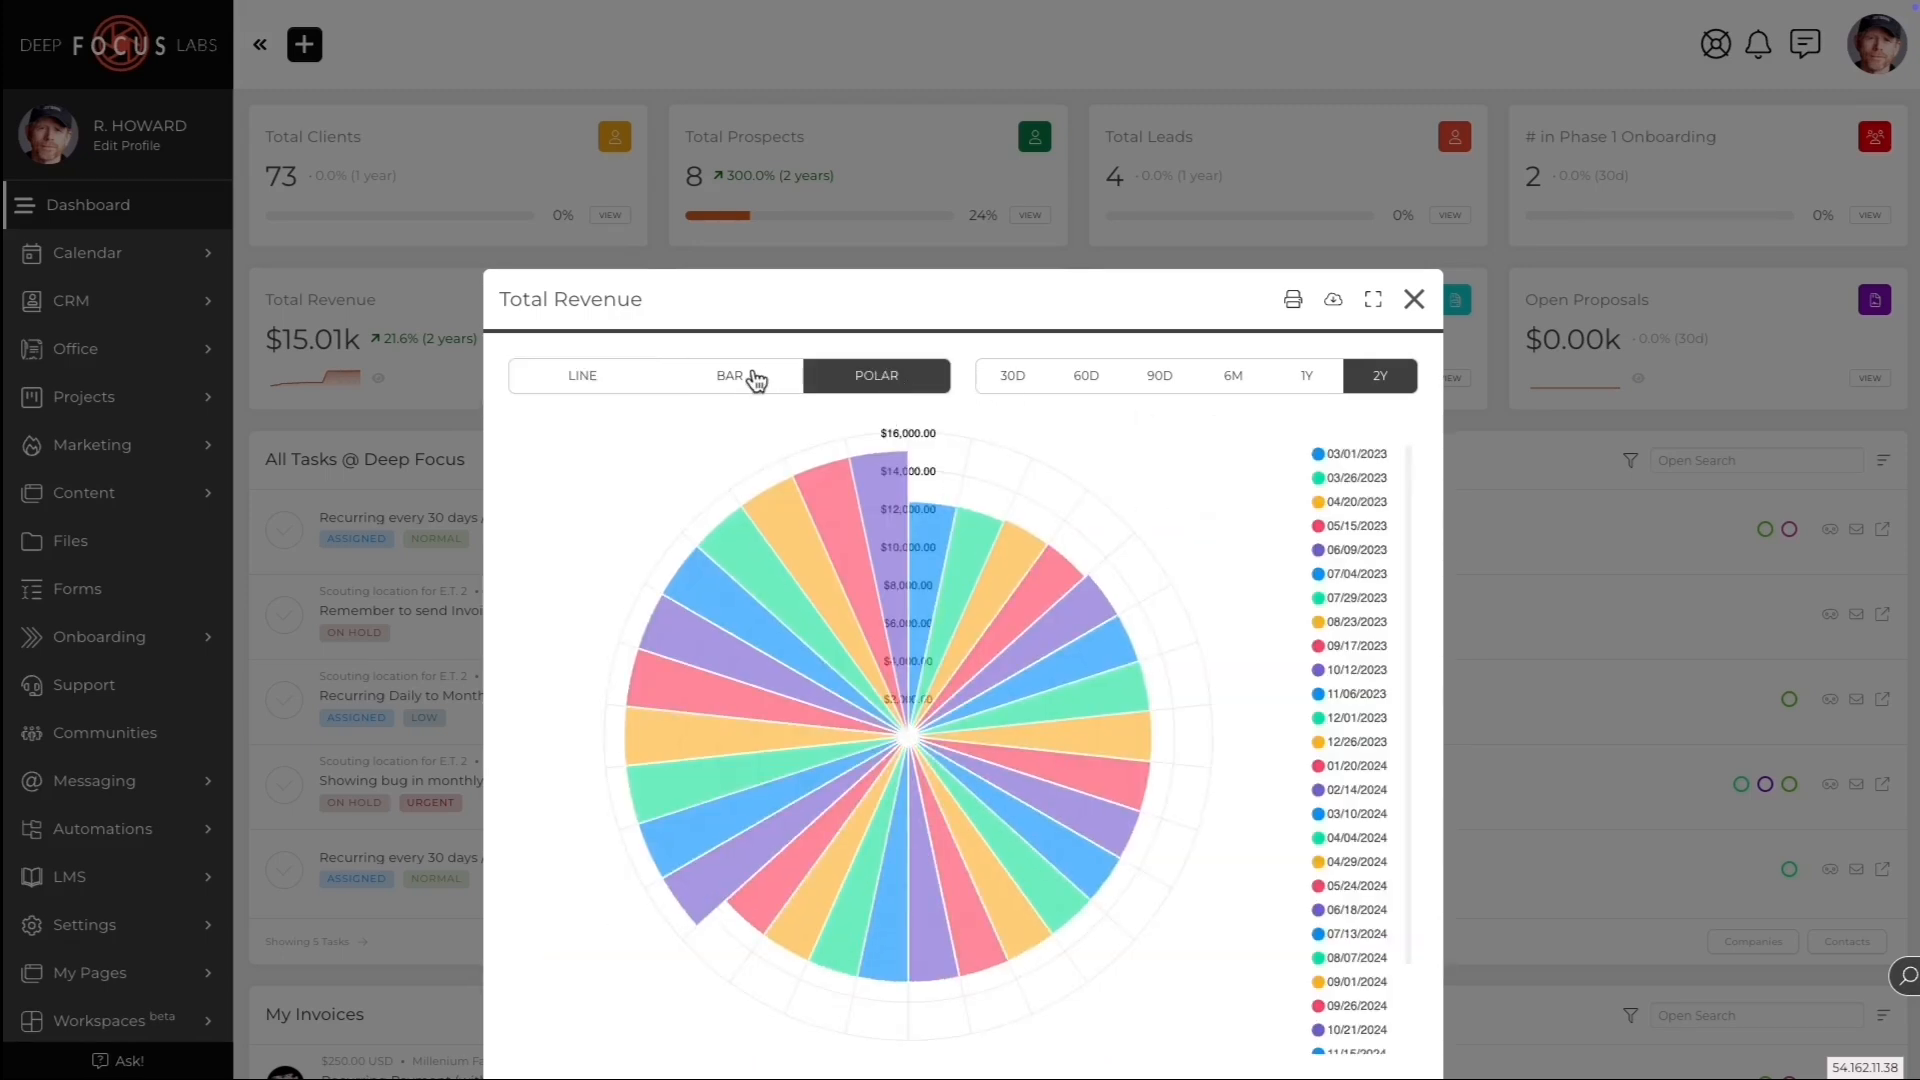
pyautogui.click(758, 378)
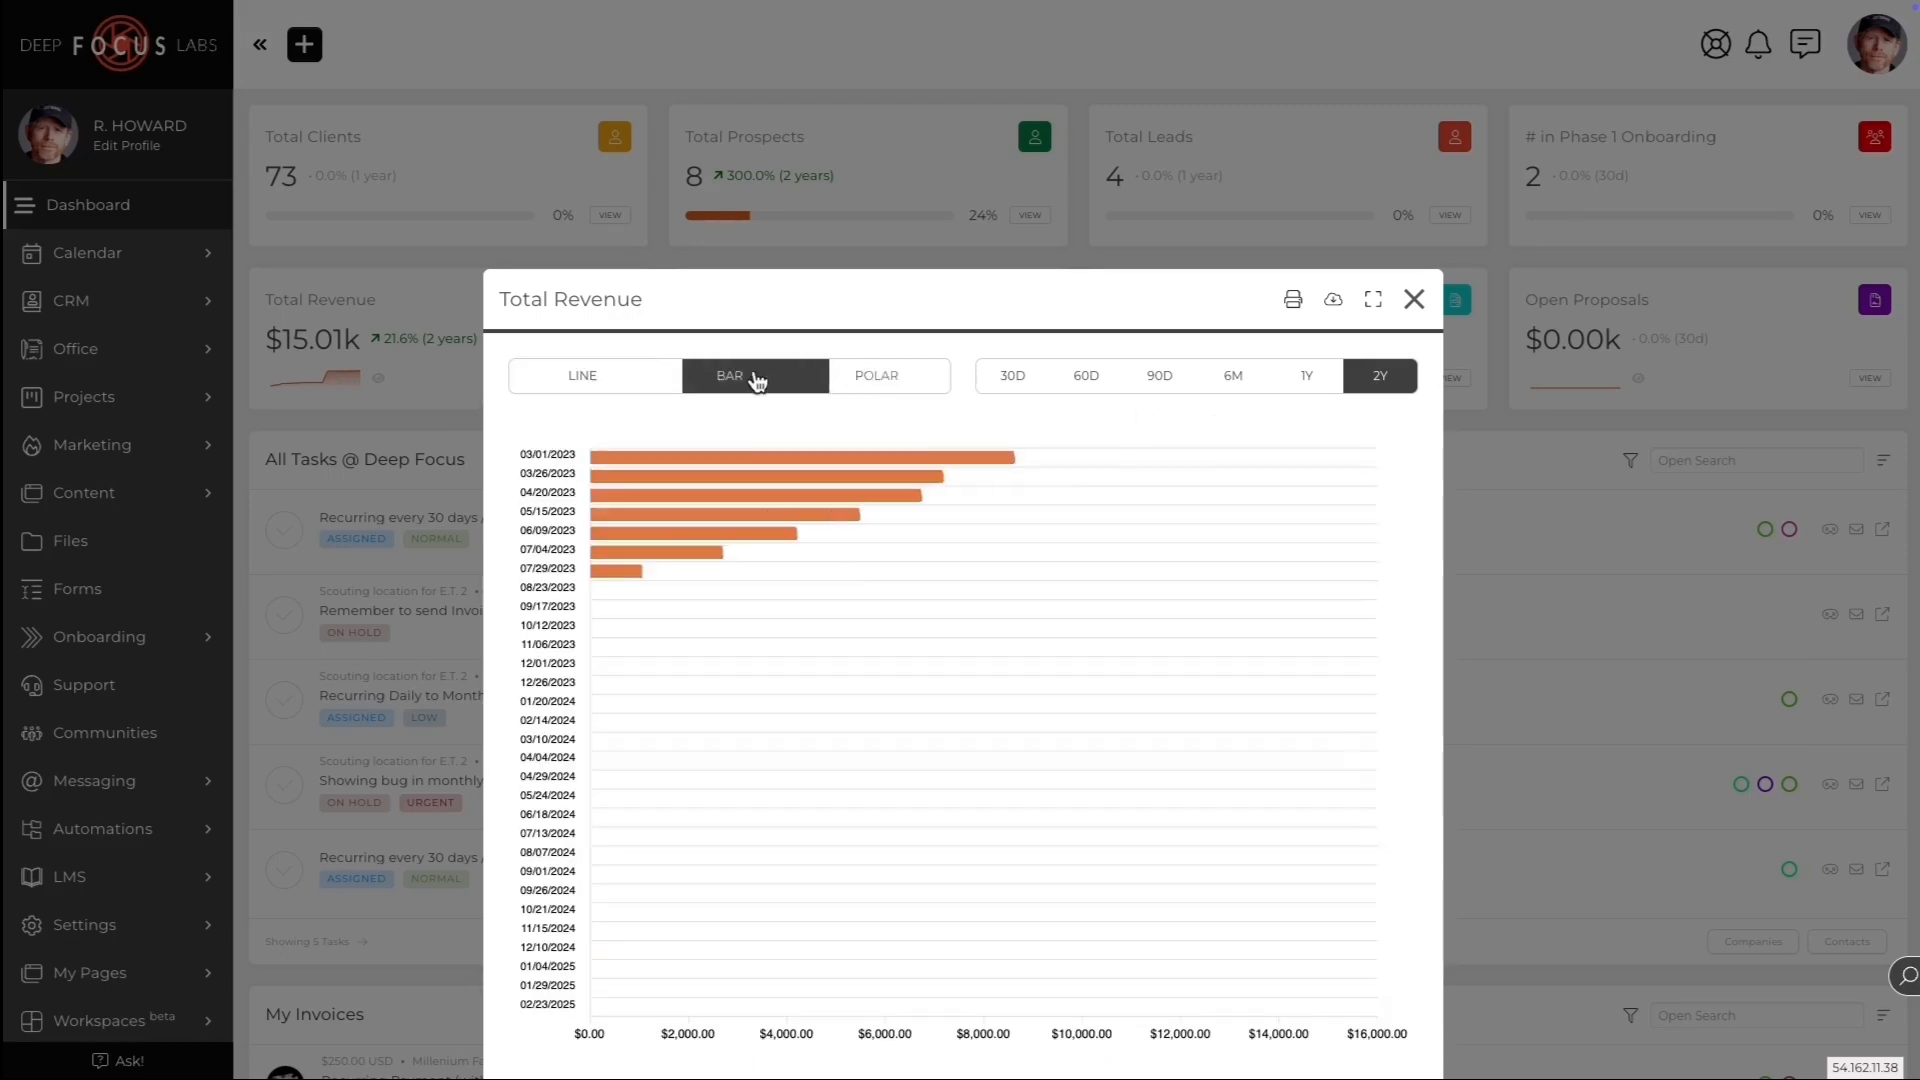
pyautogui.click(1089, 380)
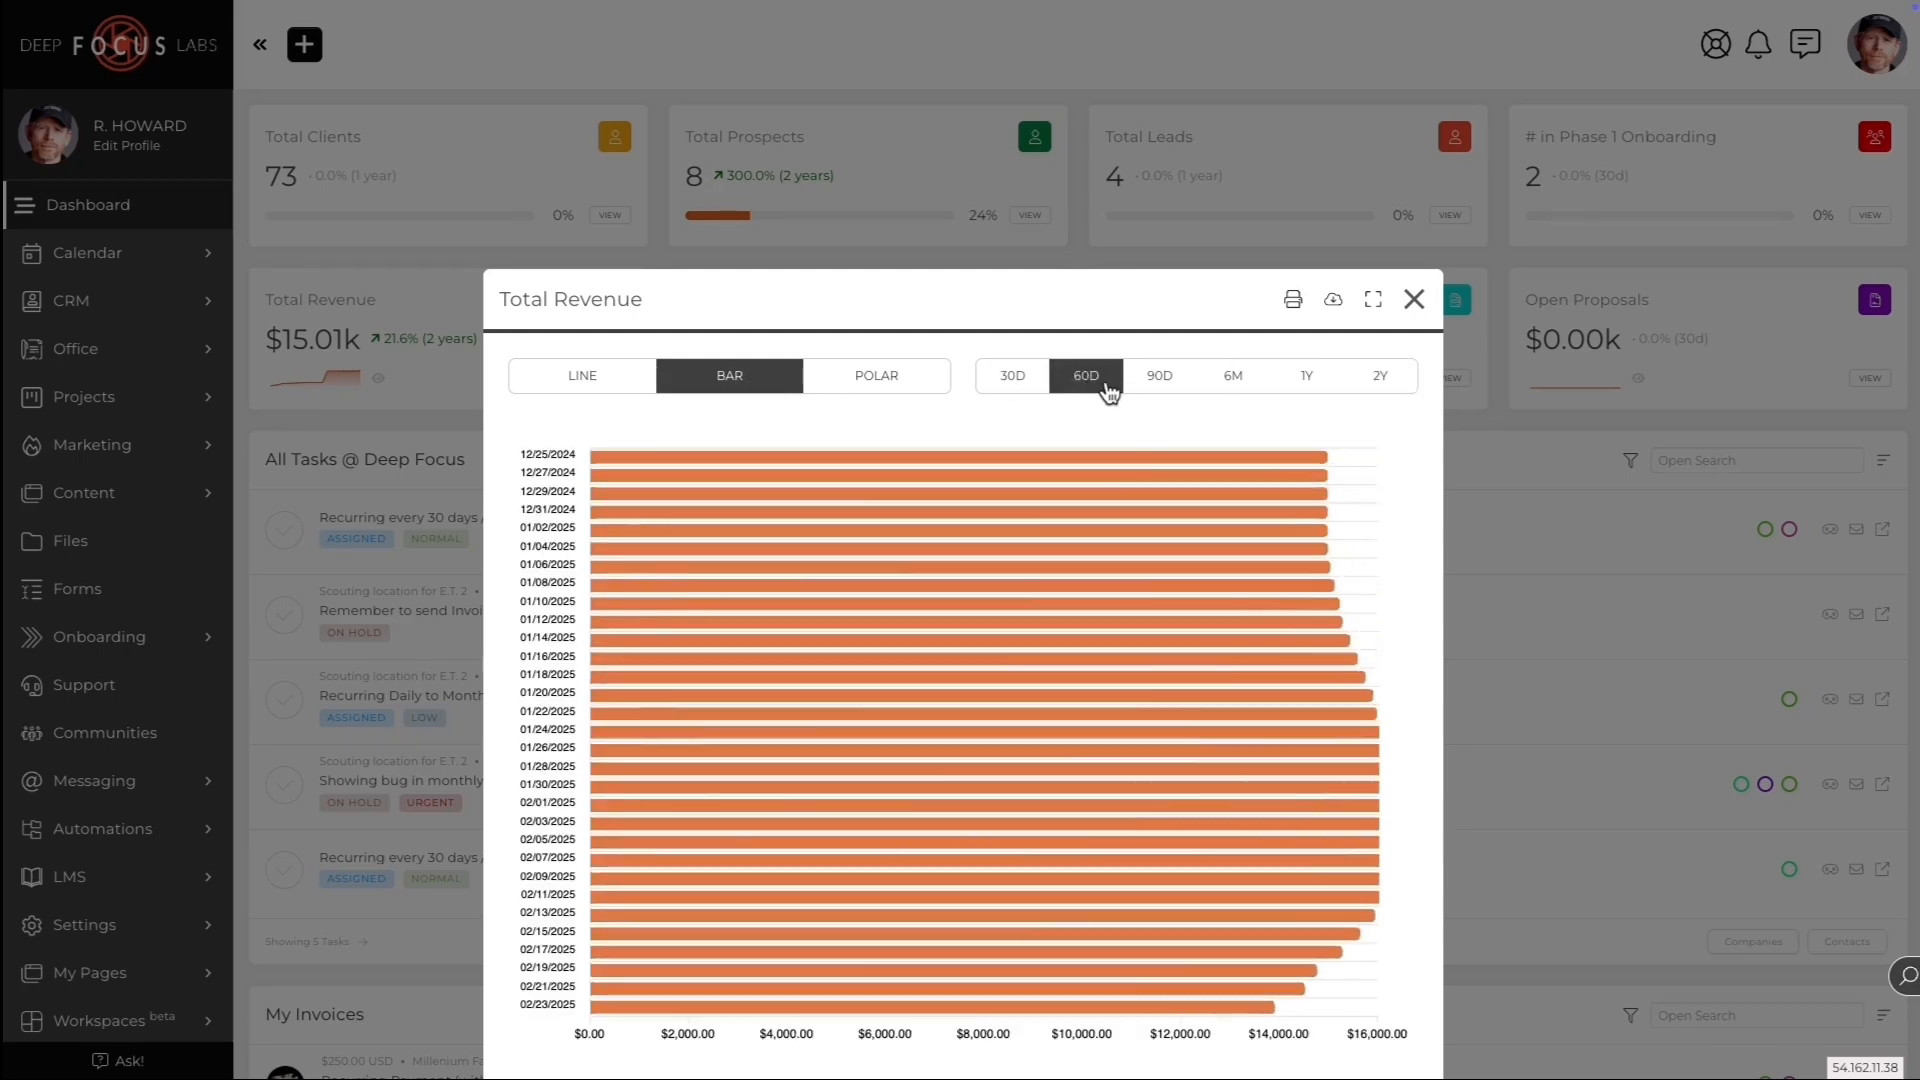
pyautogui.click(650, 377)
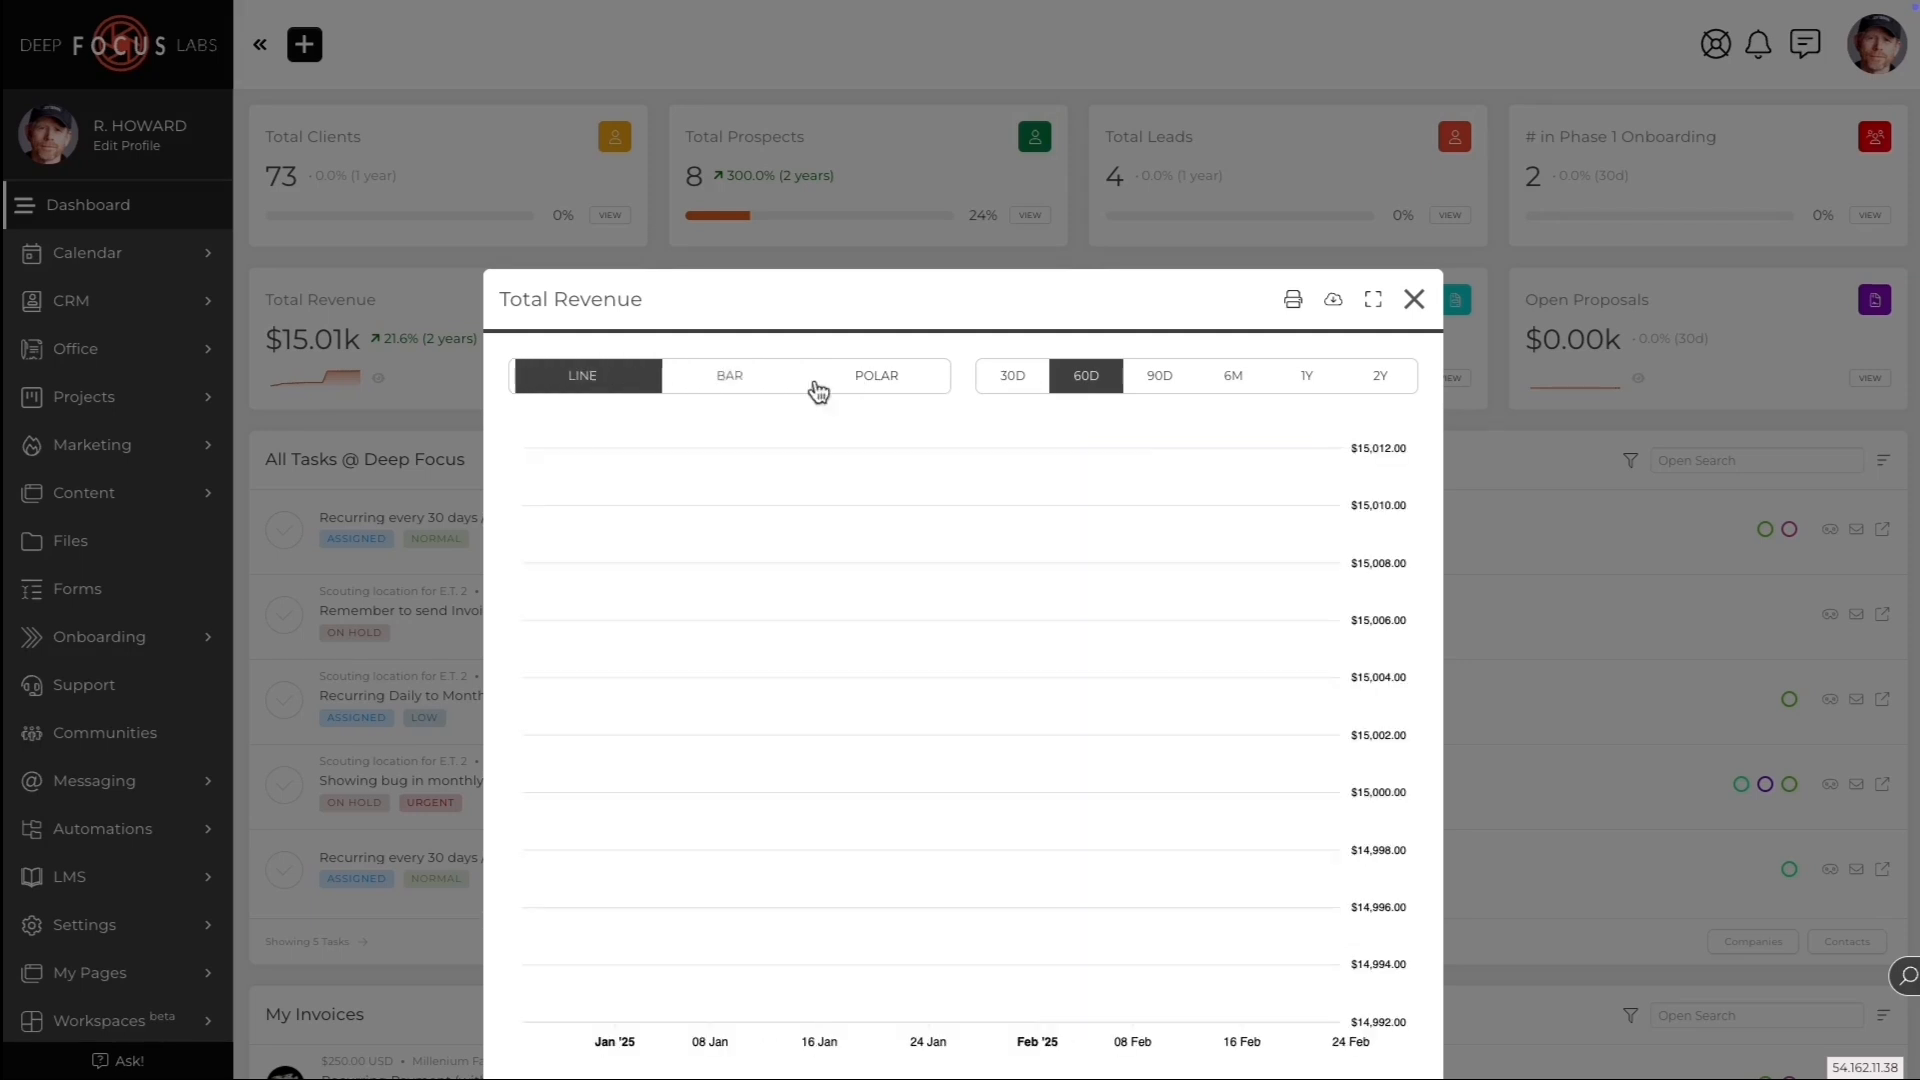
pyautogui.click(1215, 380)
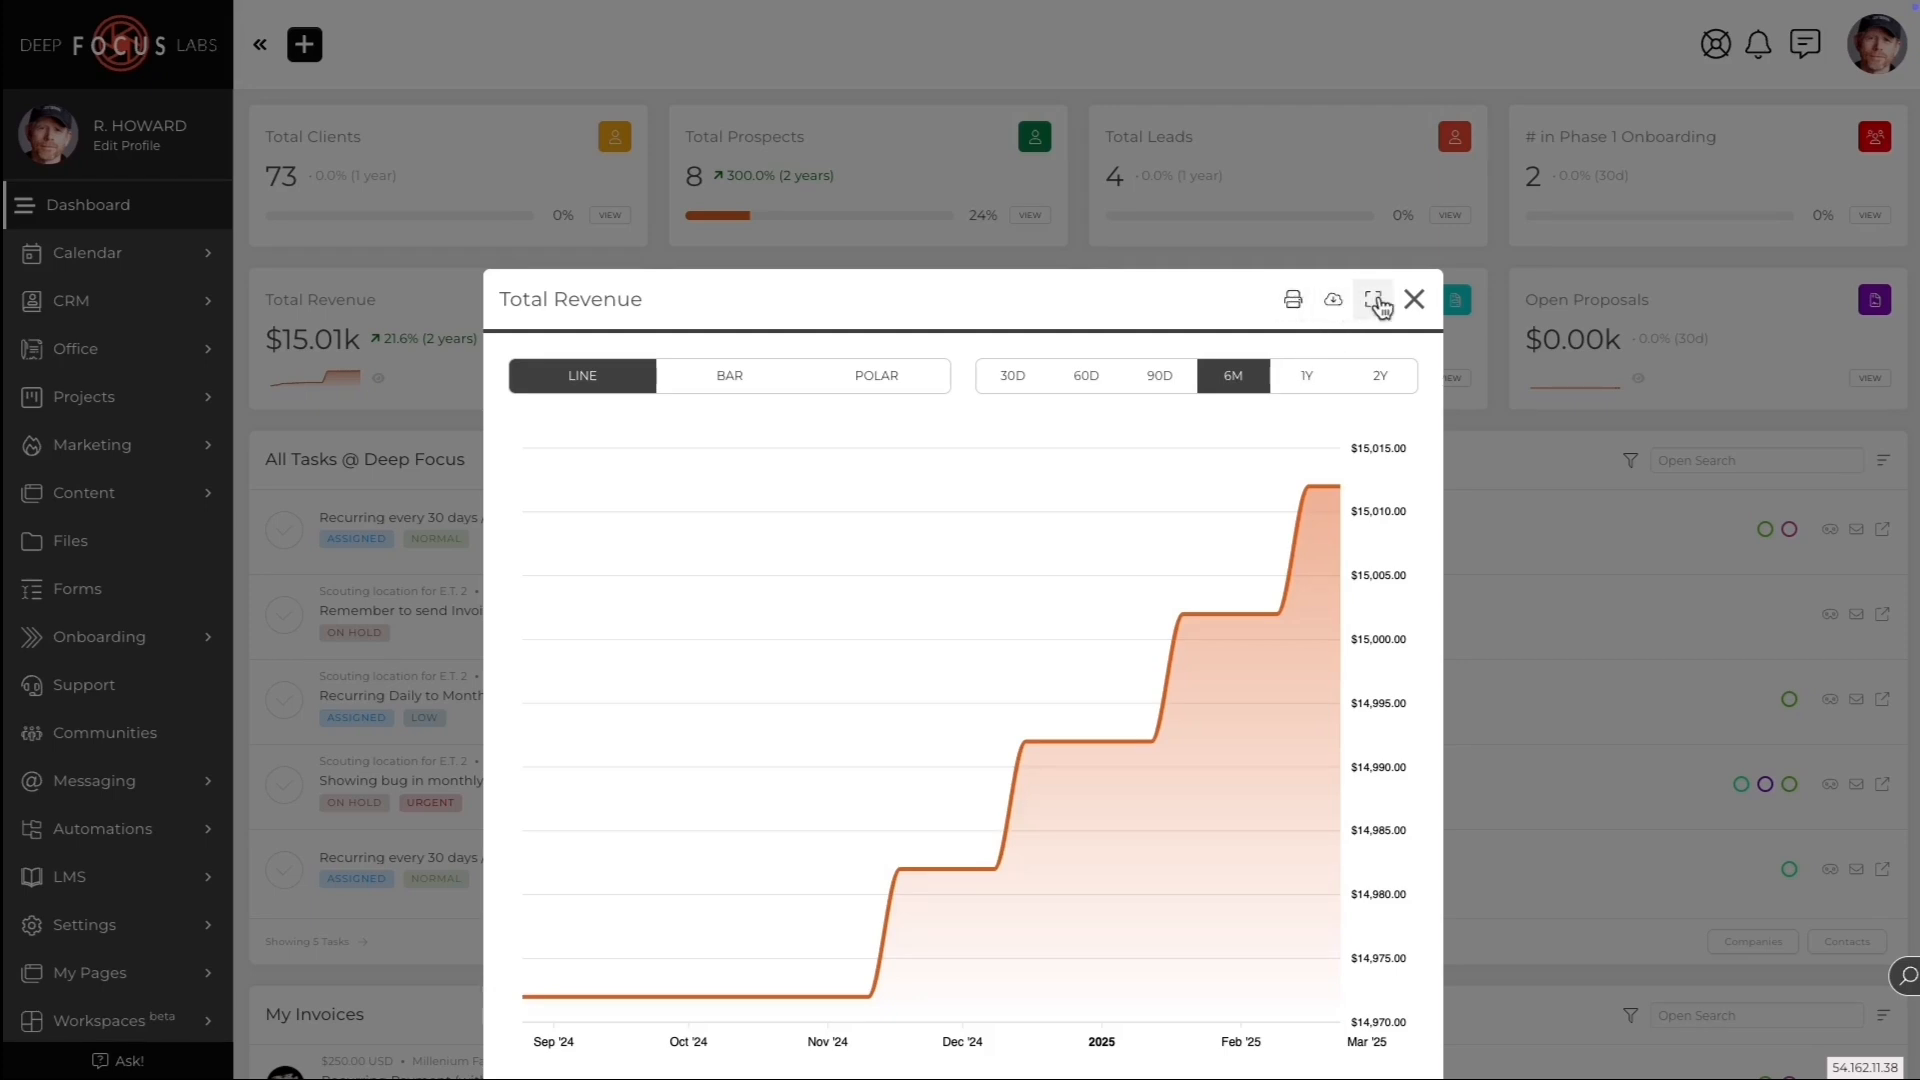
# Step: View the Total Revenue chart full screen, close it, and check the Open Estimates chart
pyautogui.click(1373, 299)
pyautogui.click(1857, 38)
pyautogui.click(1412, 301)
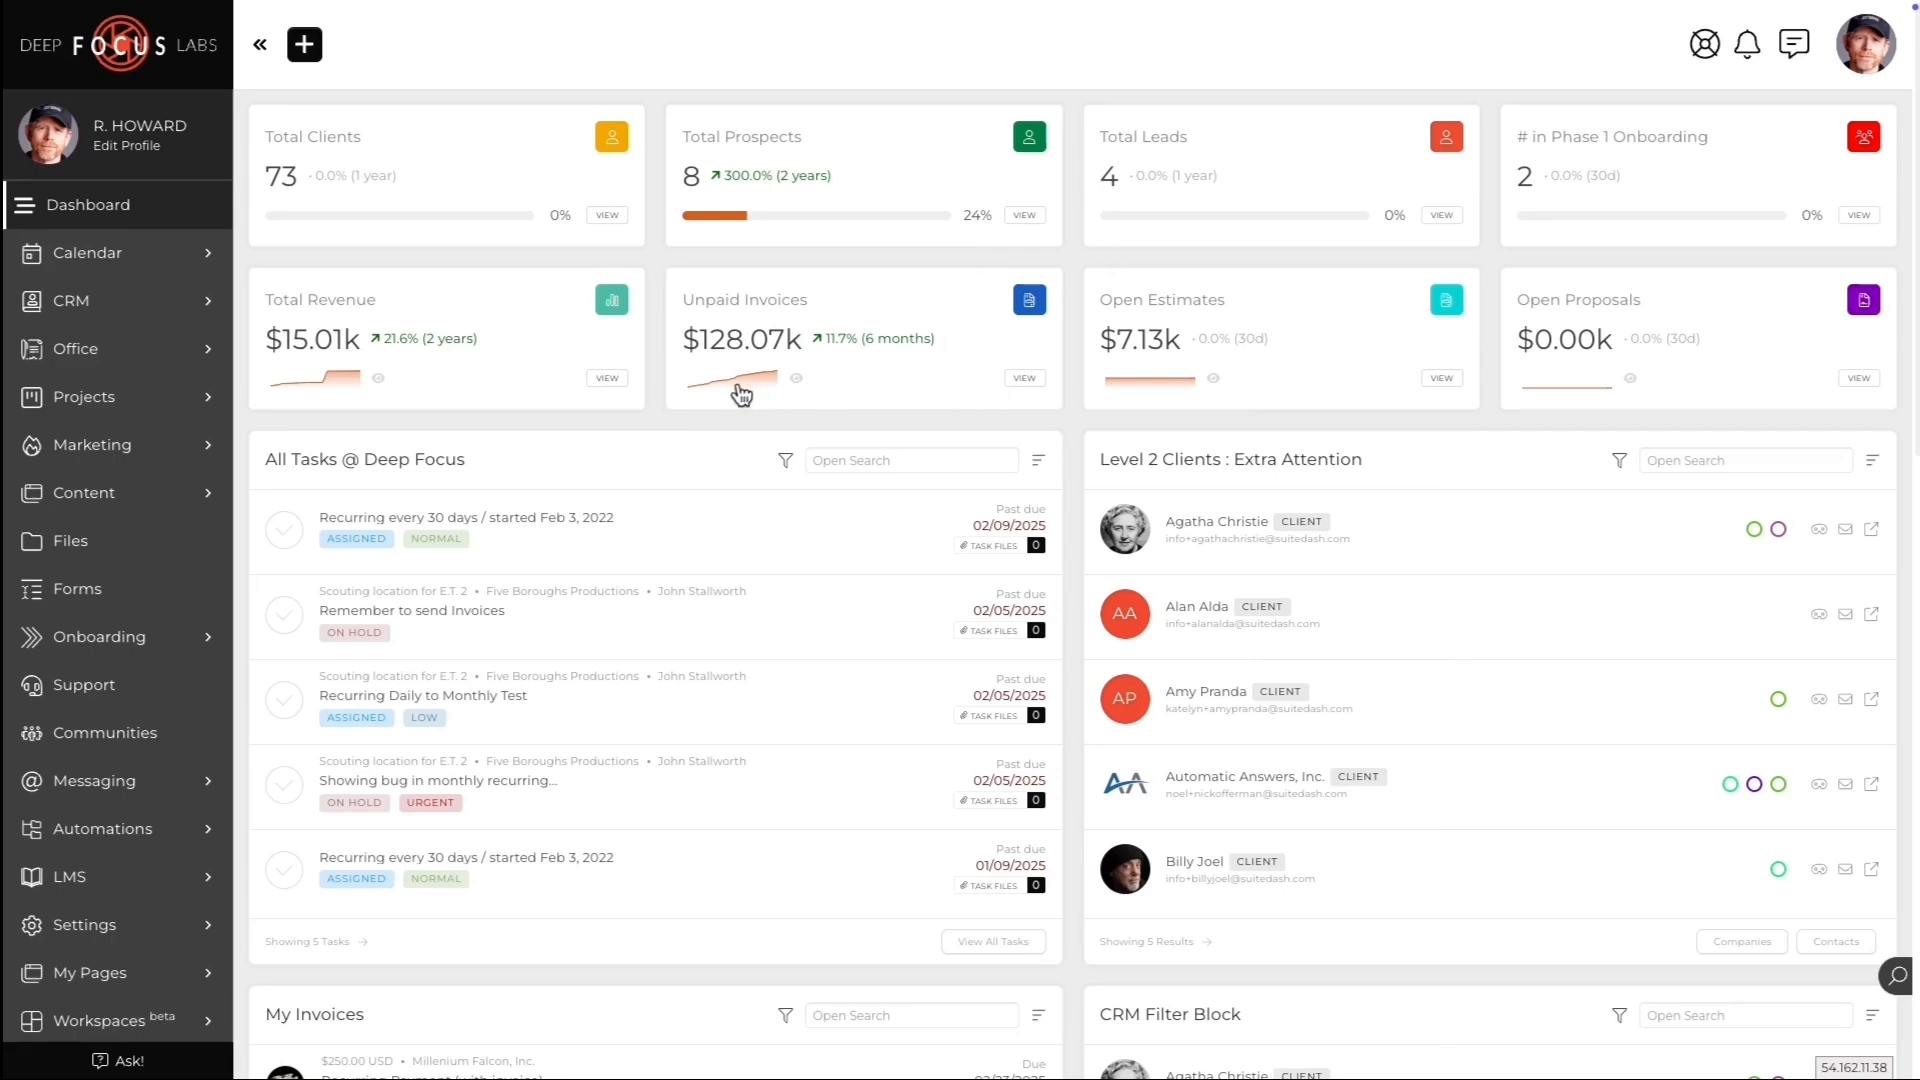
pyautogui.click(1140, 384)
pyautogui.click(1414, 302)
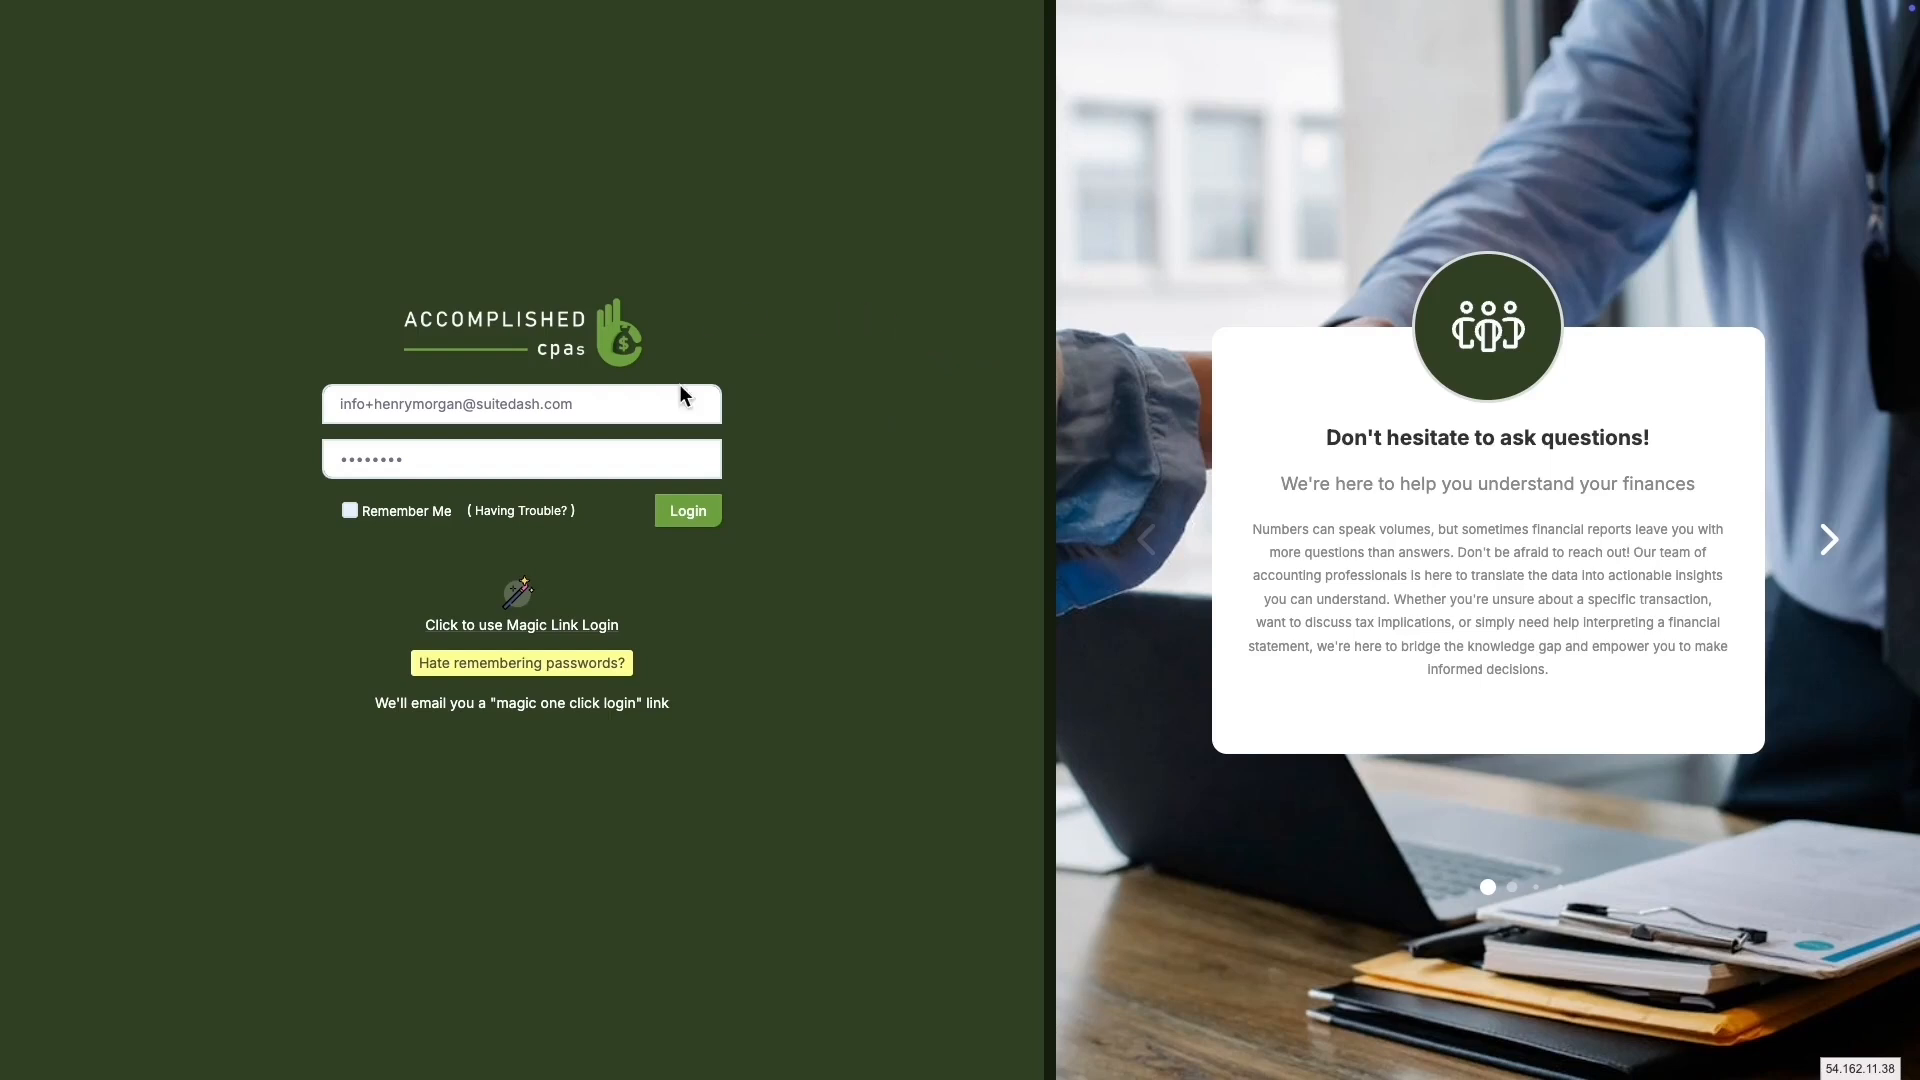
# Step: Log in to the Accomplished CPAs portal with the client credentials already filled in
pyautogui.click(687, 512)
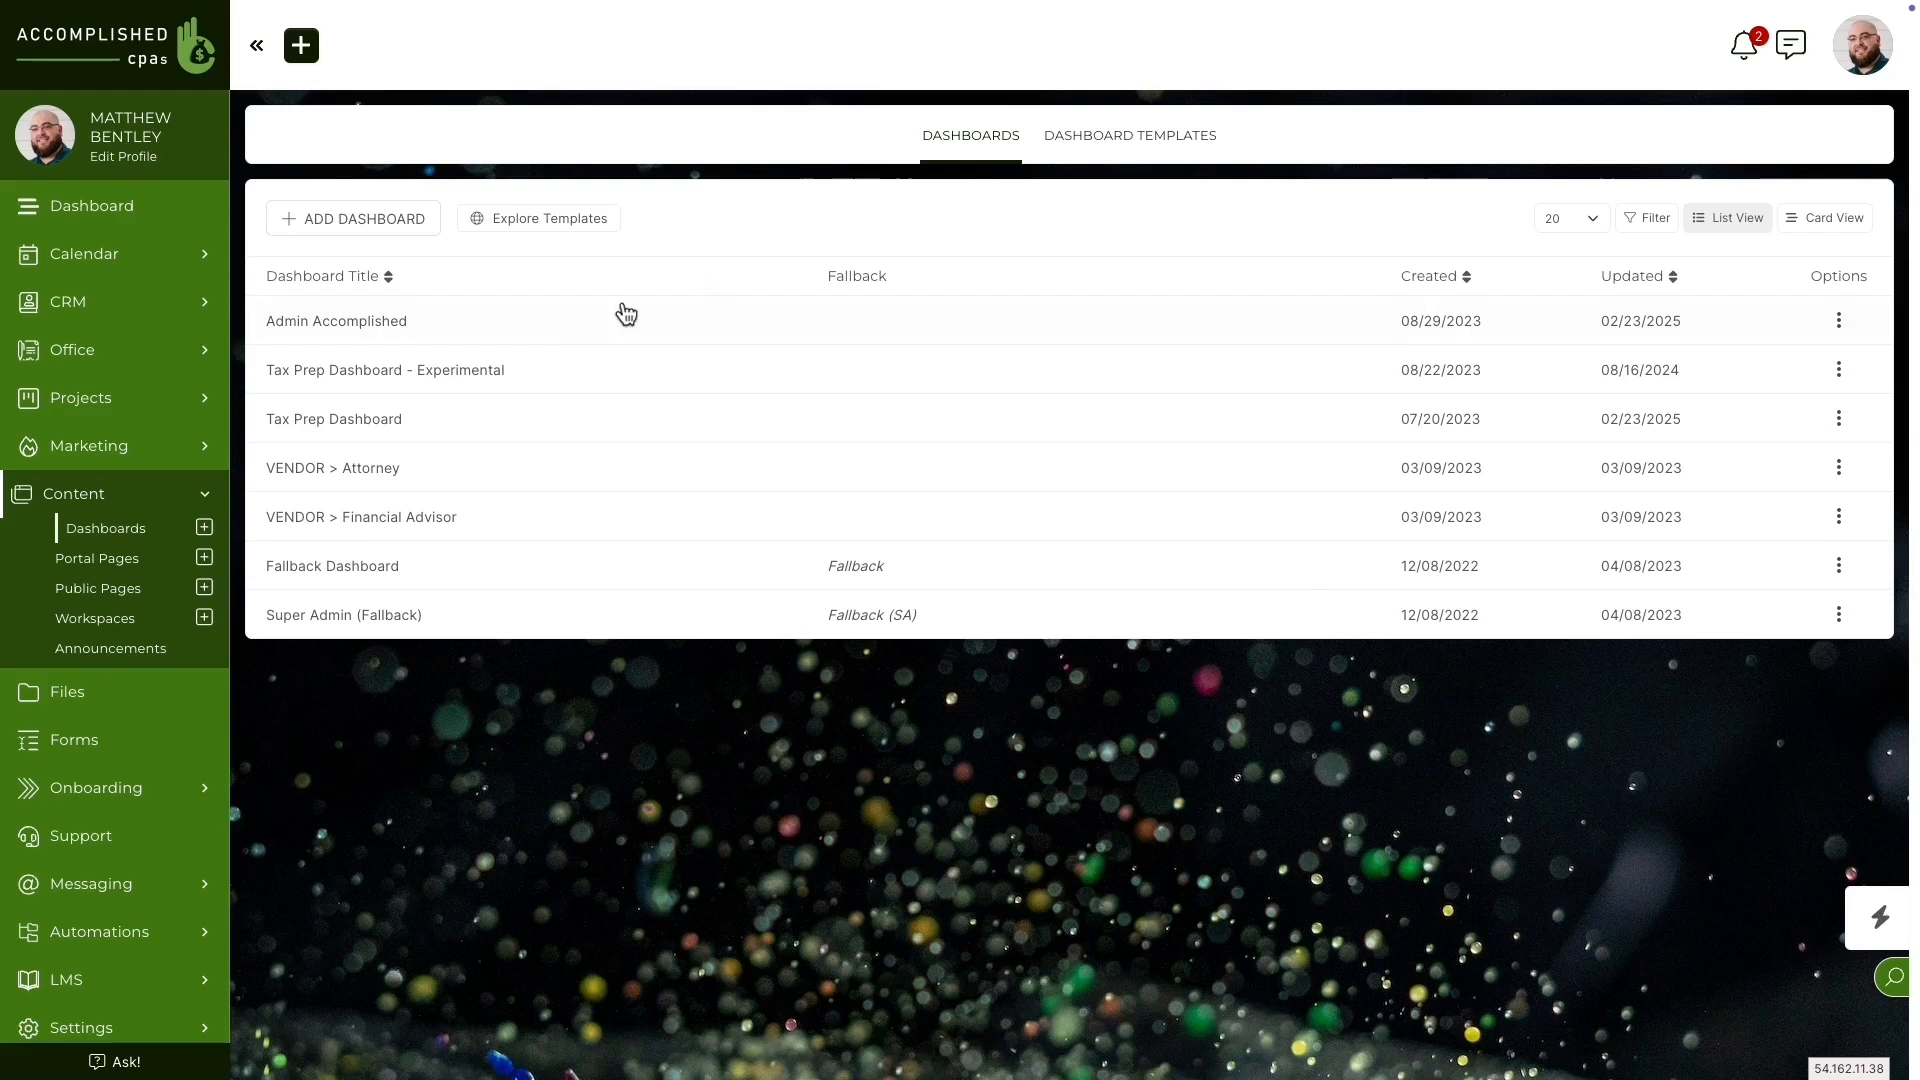
# Step: Open the Tax Prep Dashboard for editing and check the background color in the Corporate Tax Returns column's style options
pyautogui.click(618, 441)
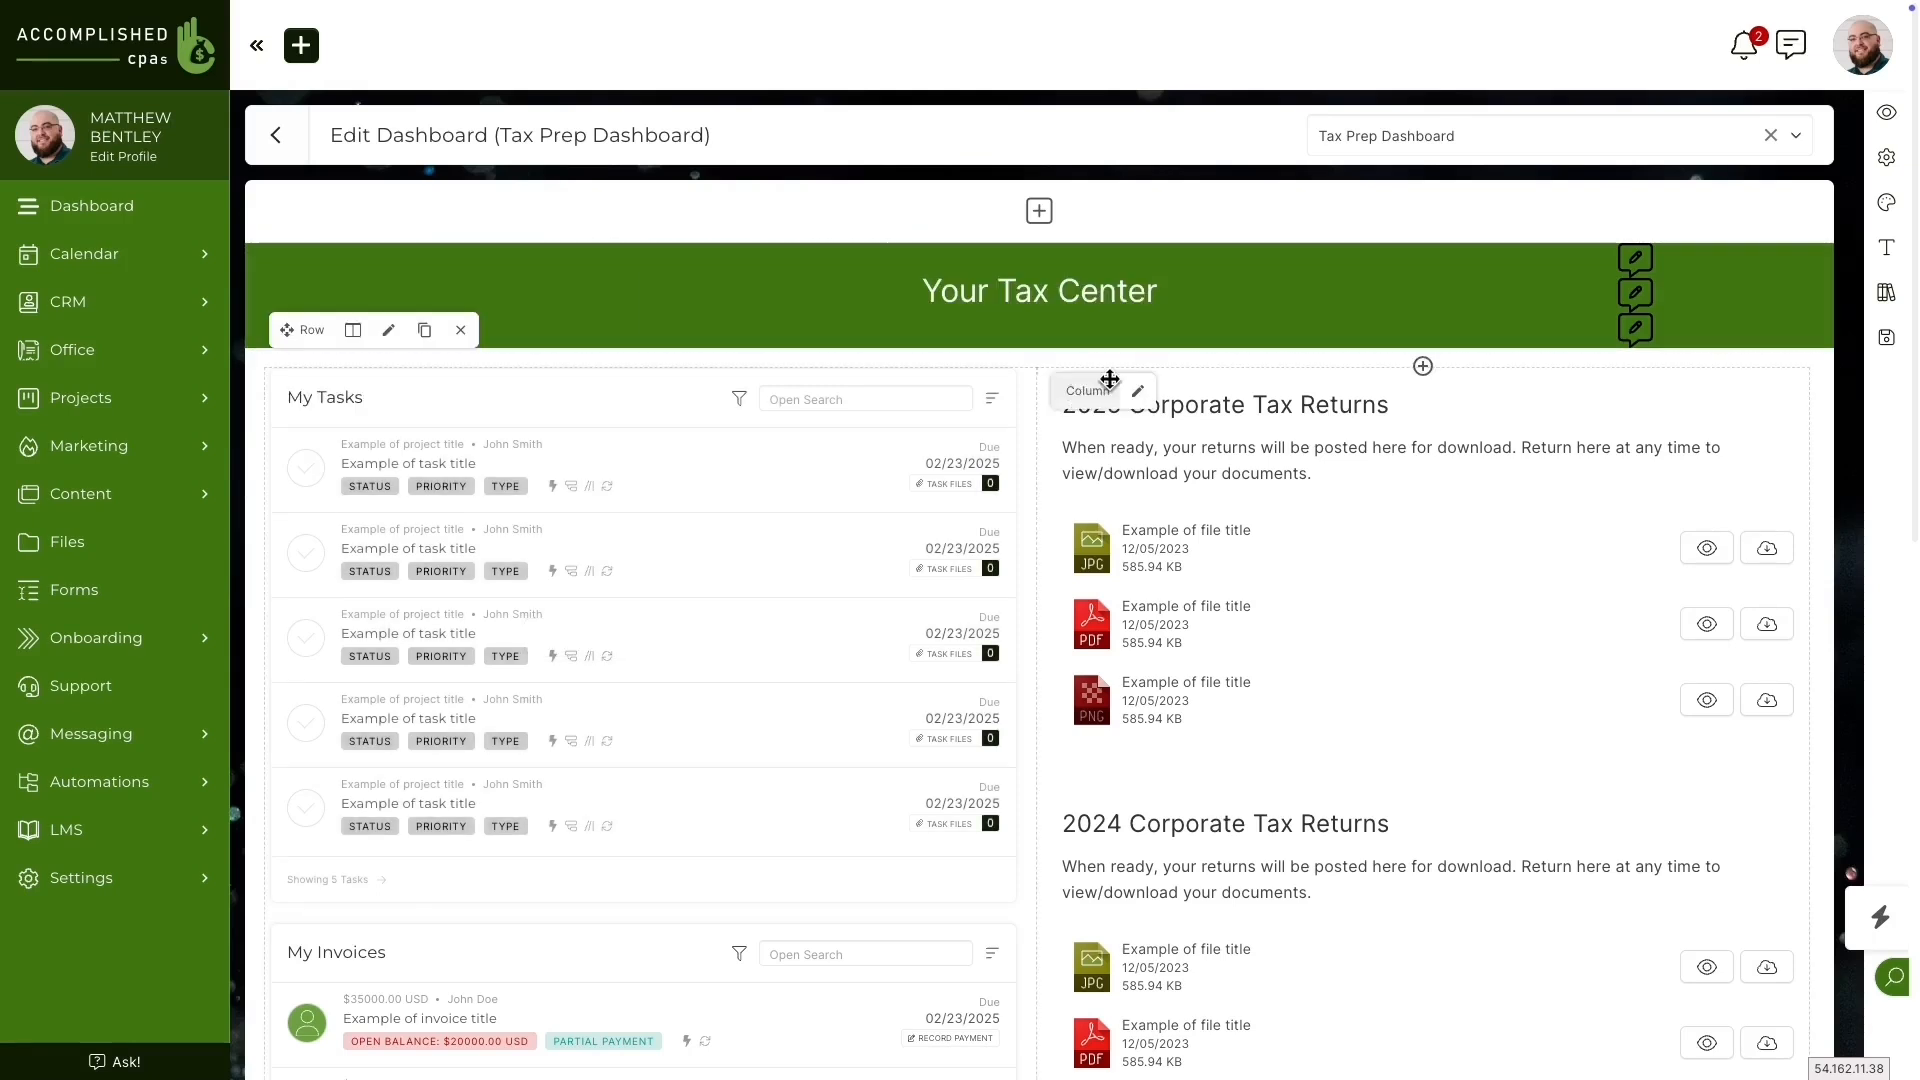
pyautogui.scroll(-2, 506, 595)
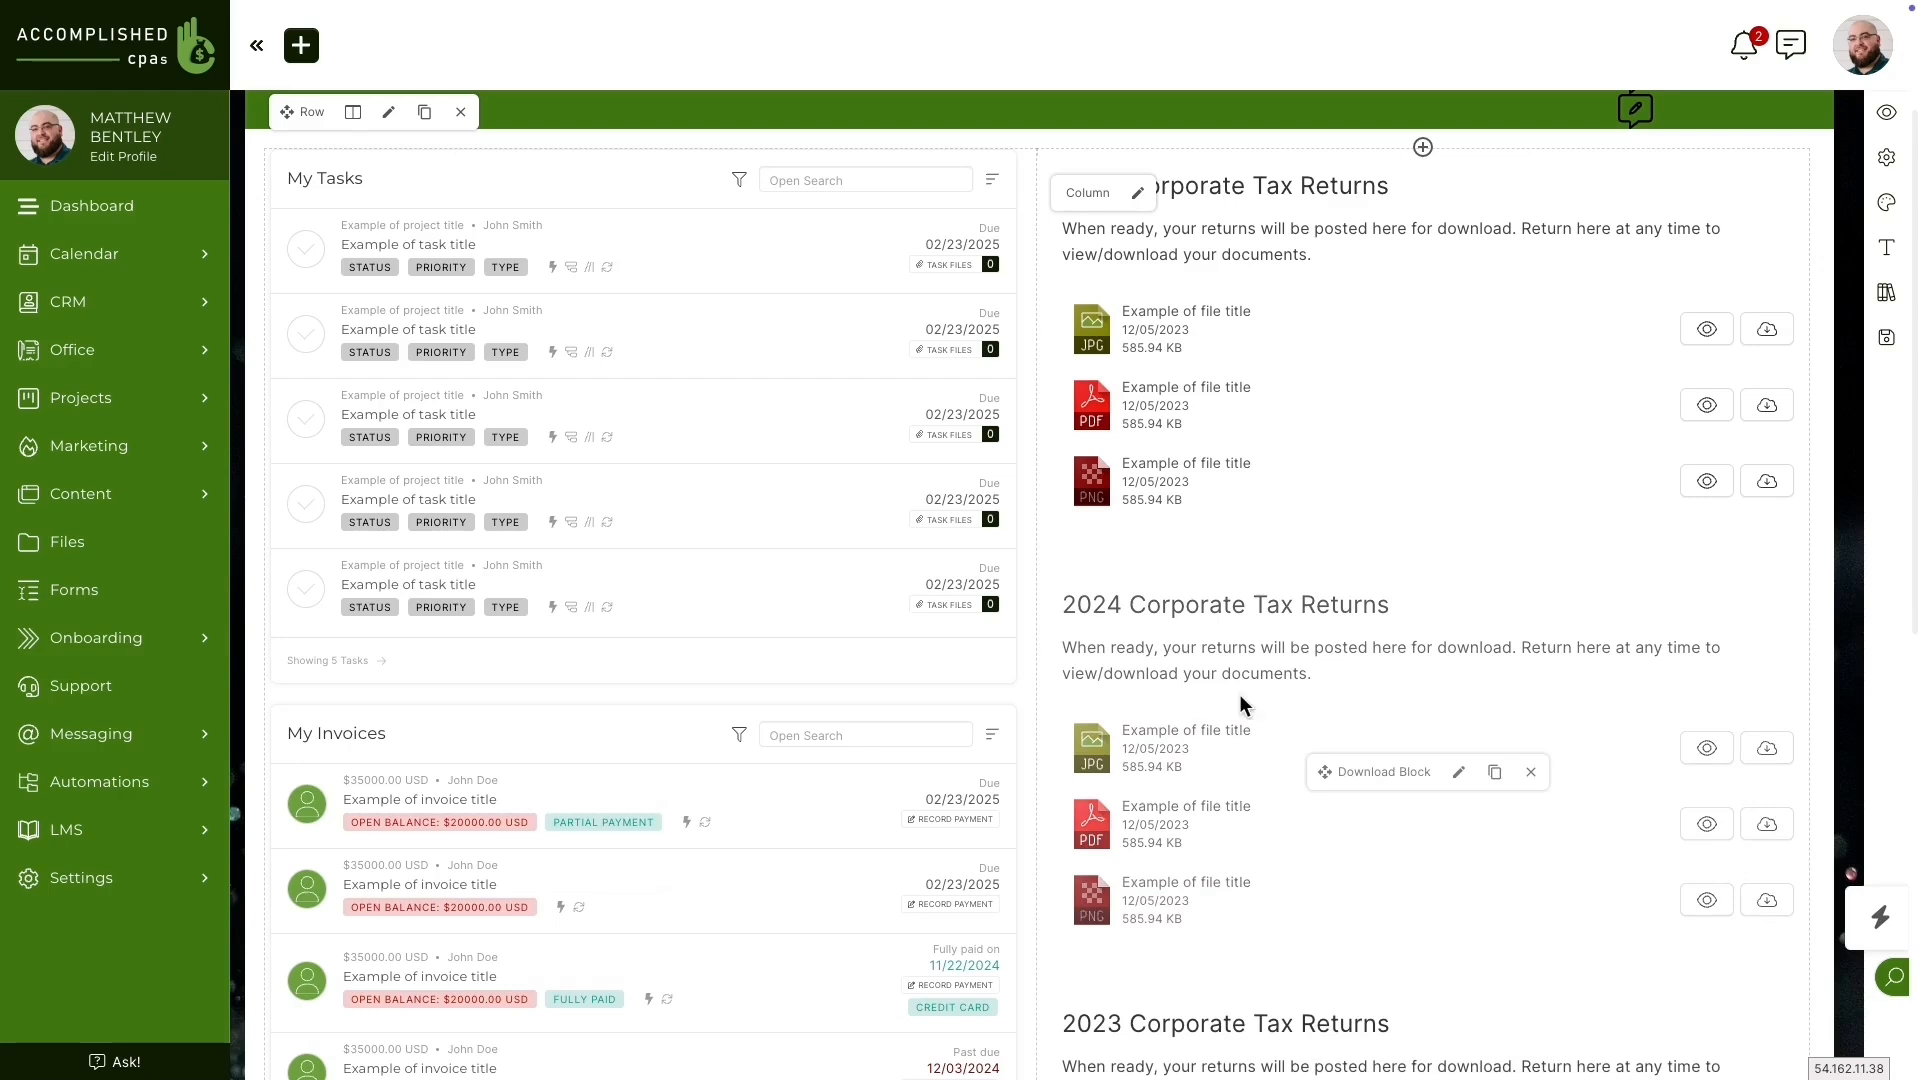
pyautogui.click(1140, 196)
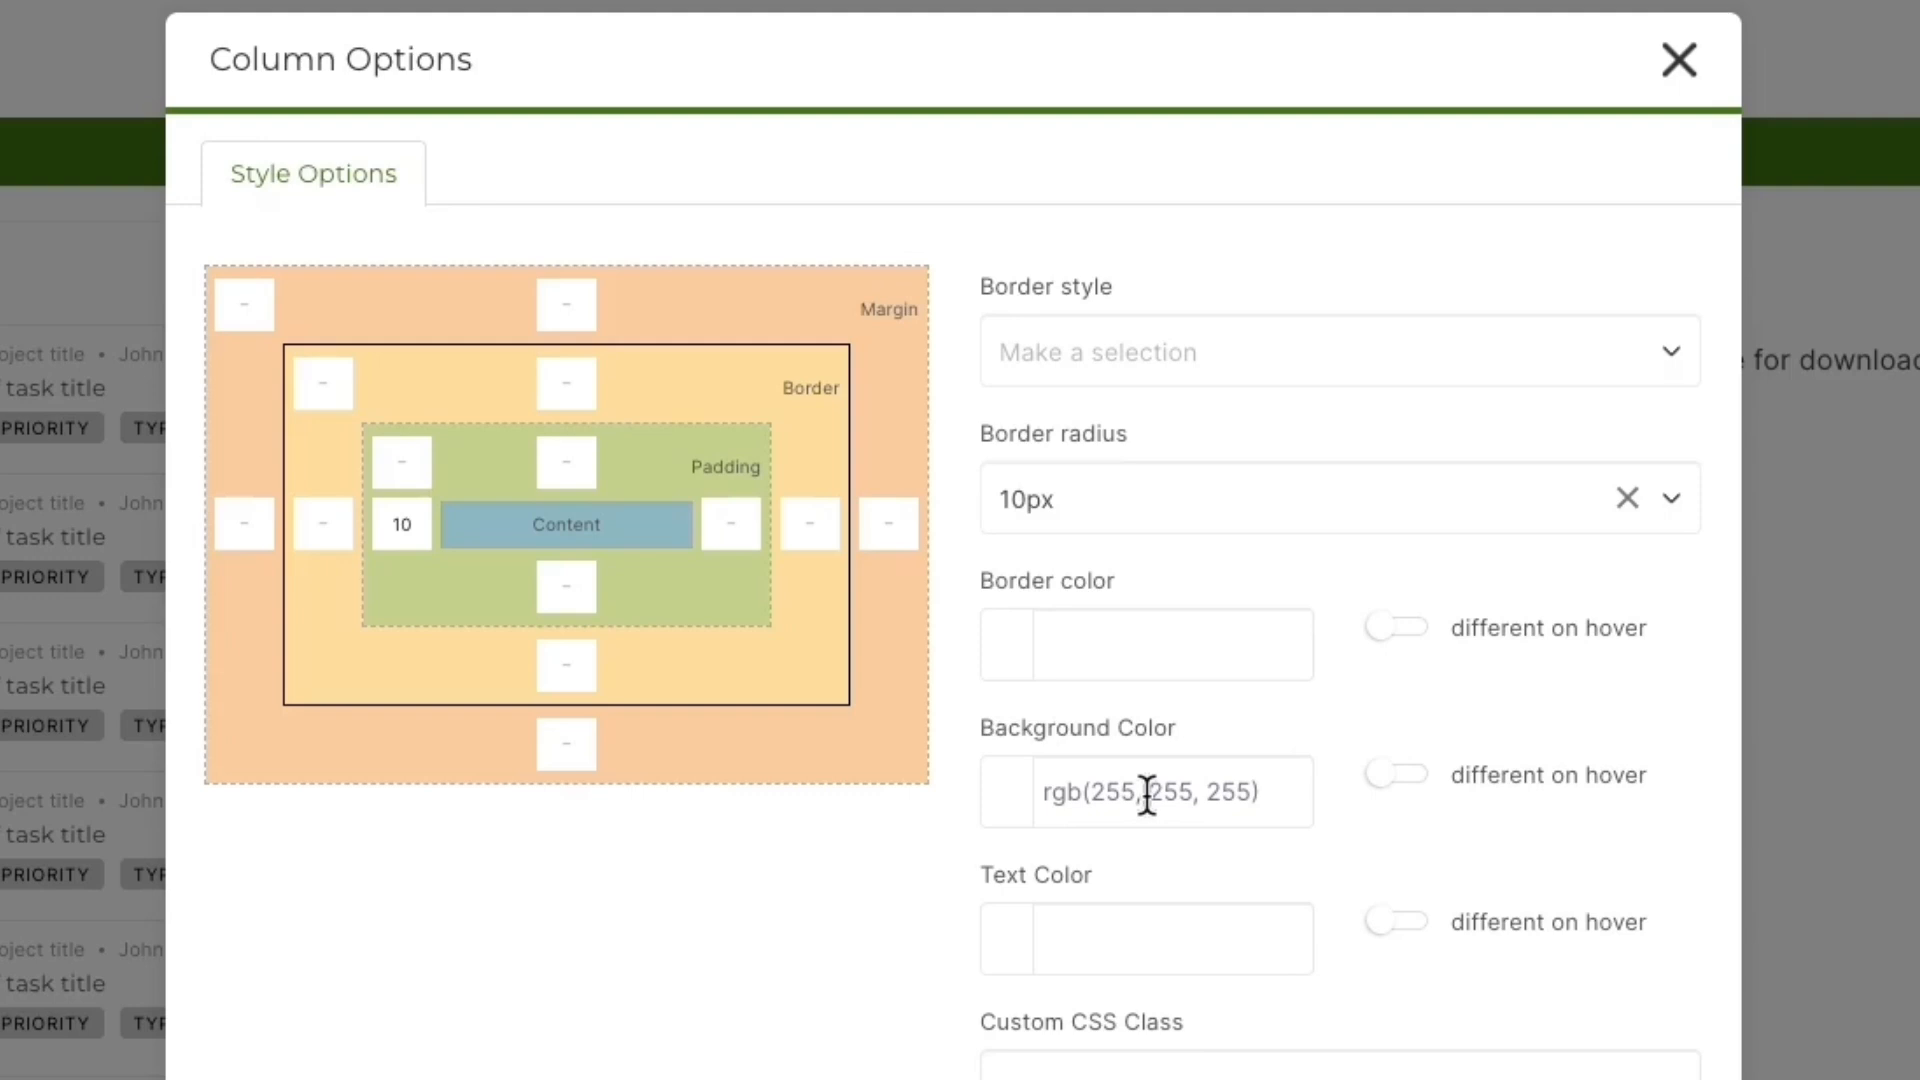
pyautogui.click(1010, 798)
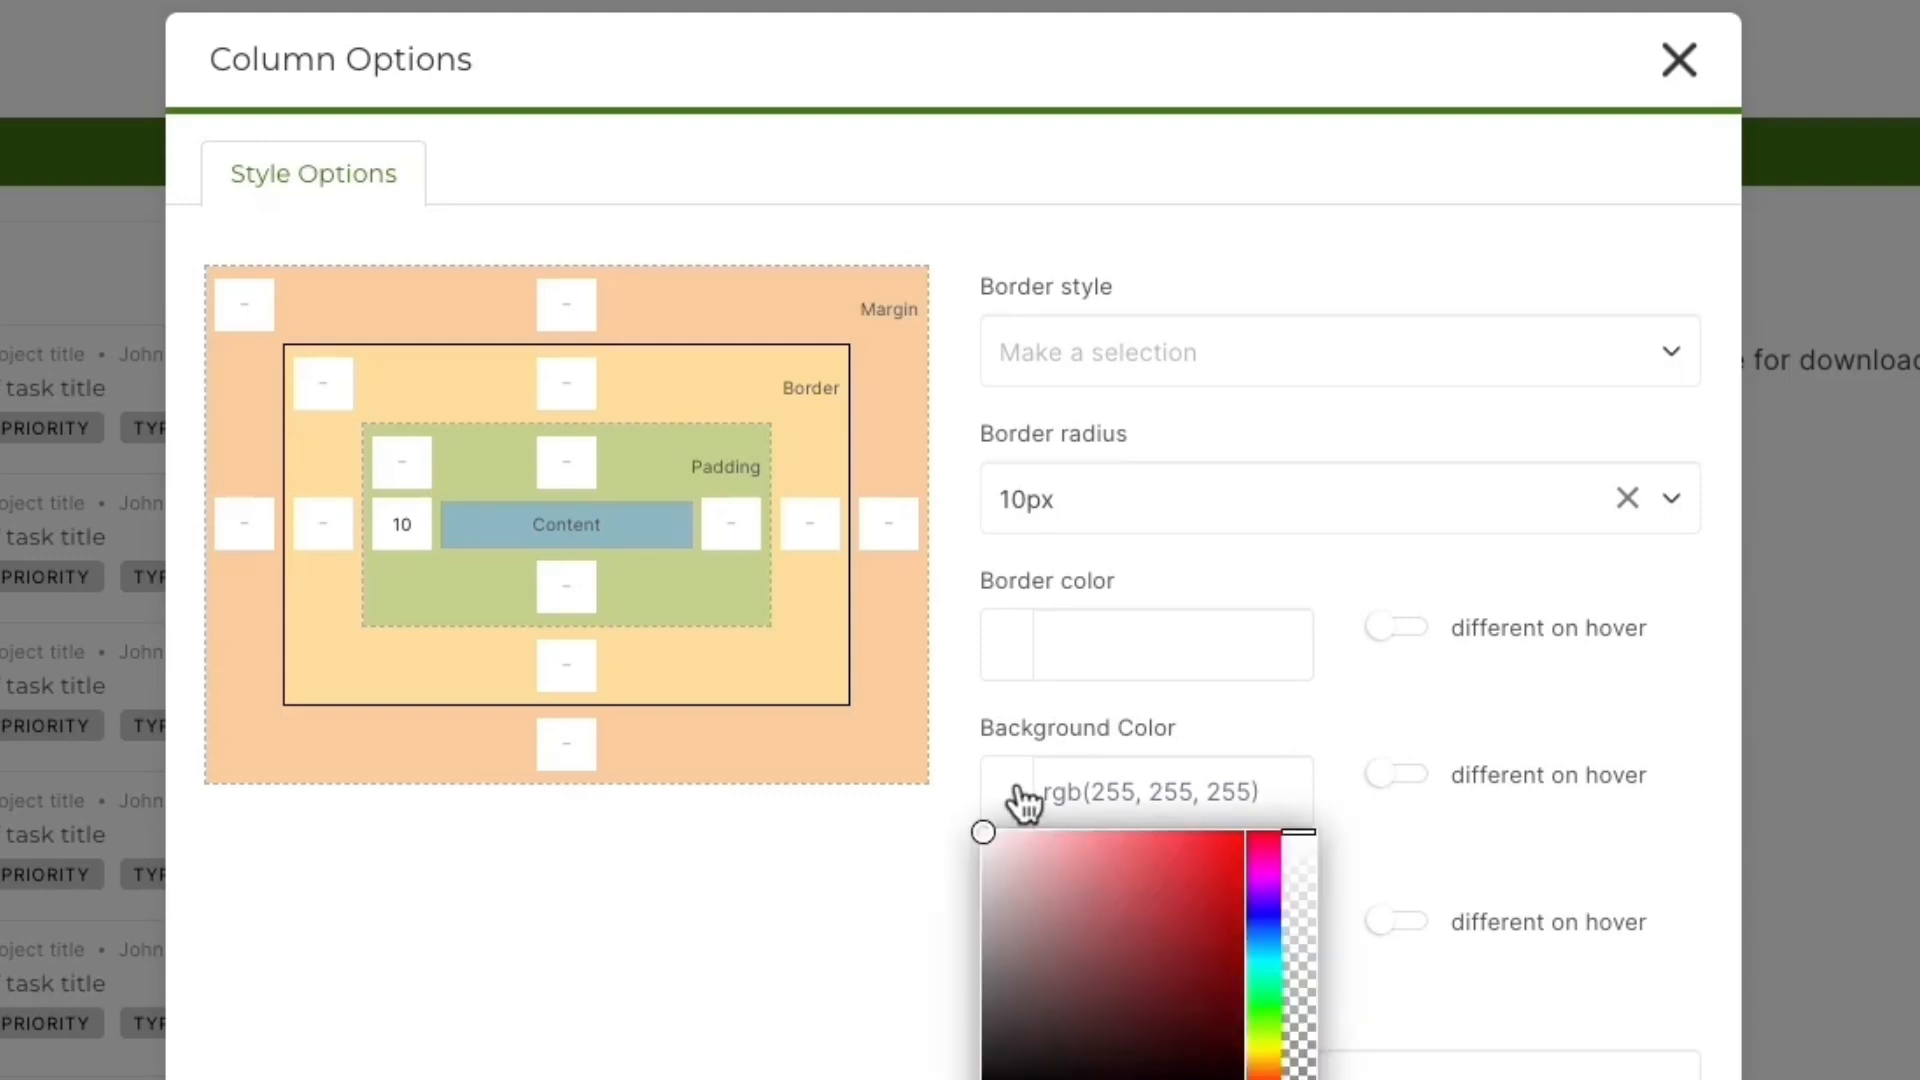
pyautogui.click(992, 695)
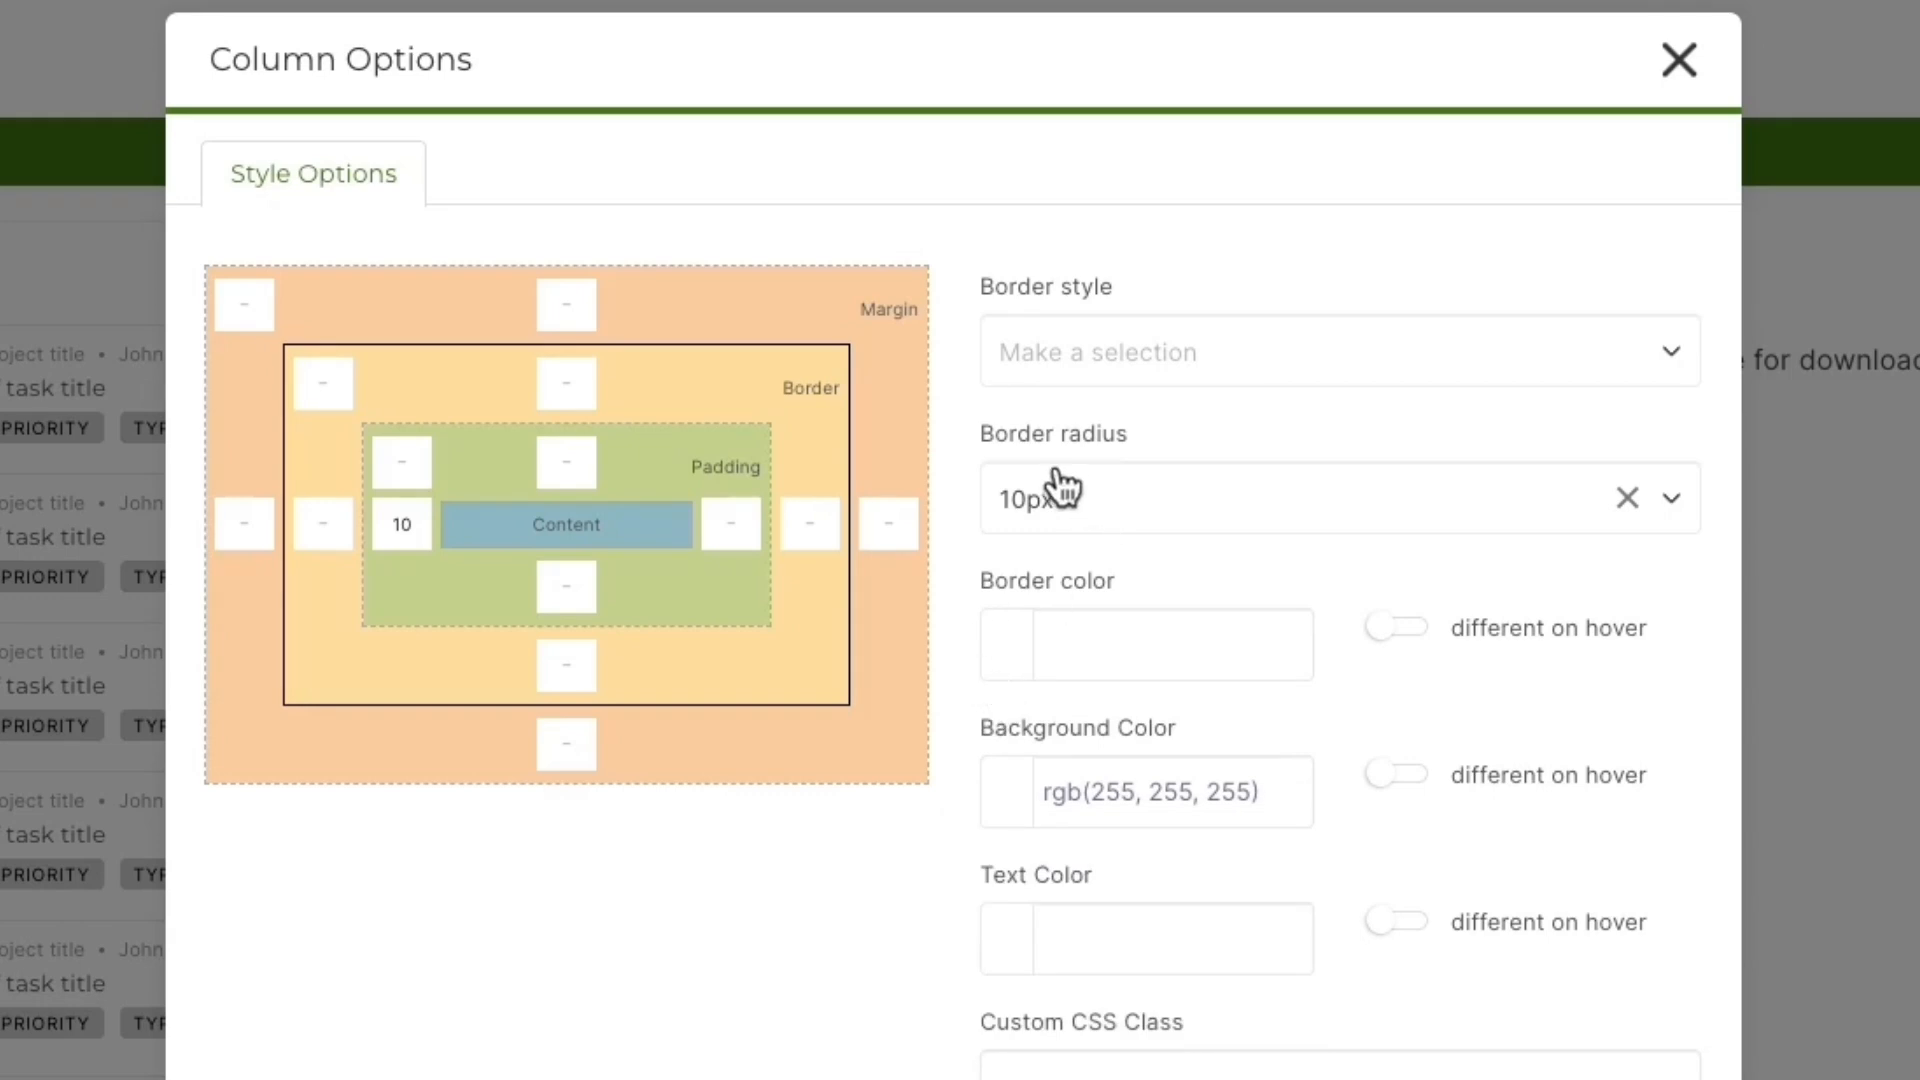
pyautogui.click(272, 1076)
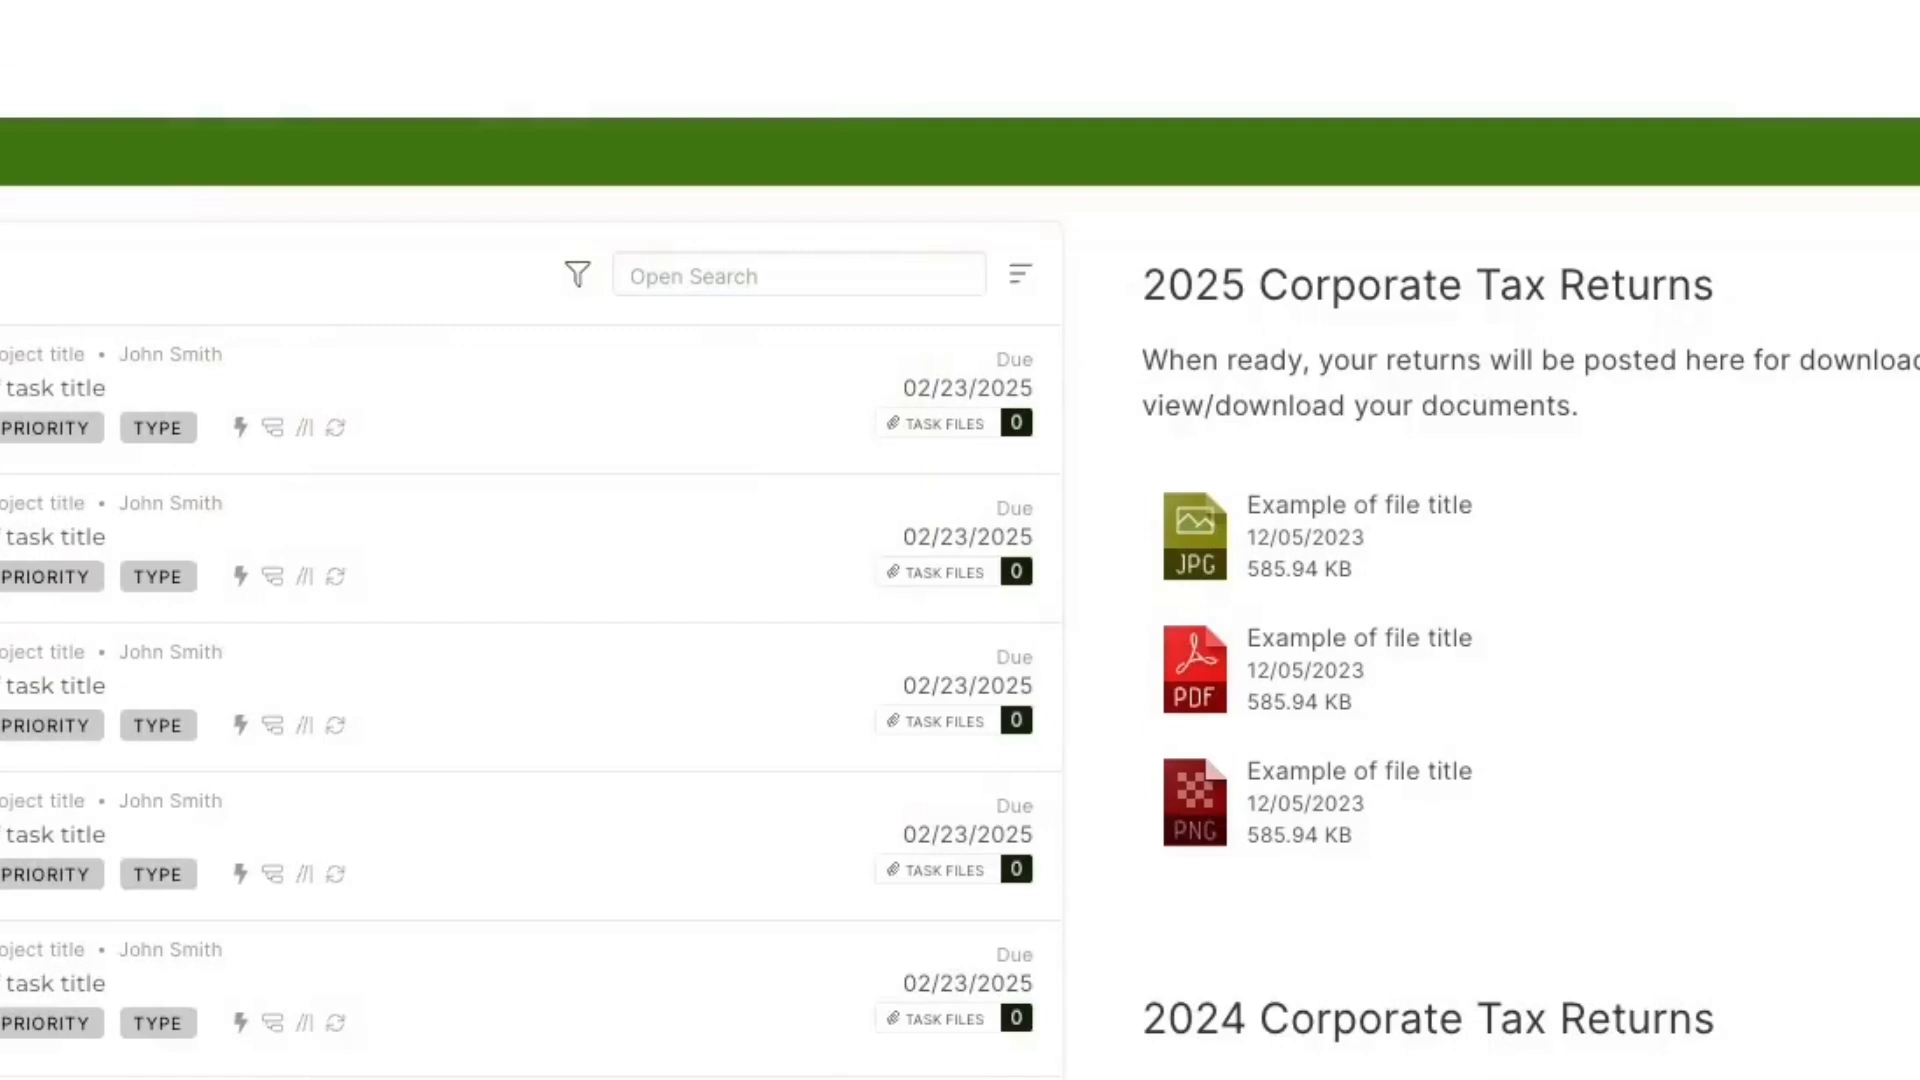
# Step: Clear the background color of the Corporate Tax Returns column, save the column options, and save the dashboard
pyautogui.click(1265, 298)
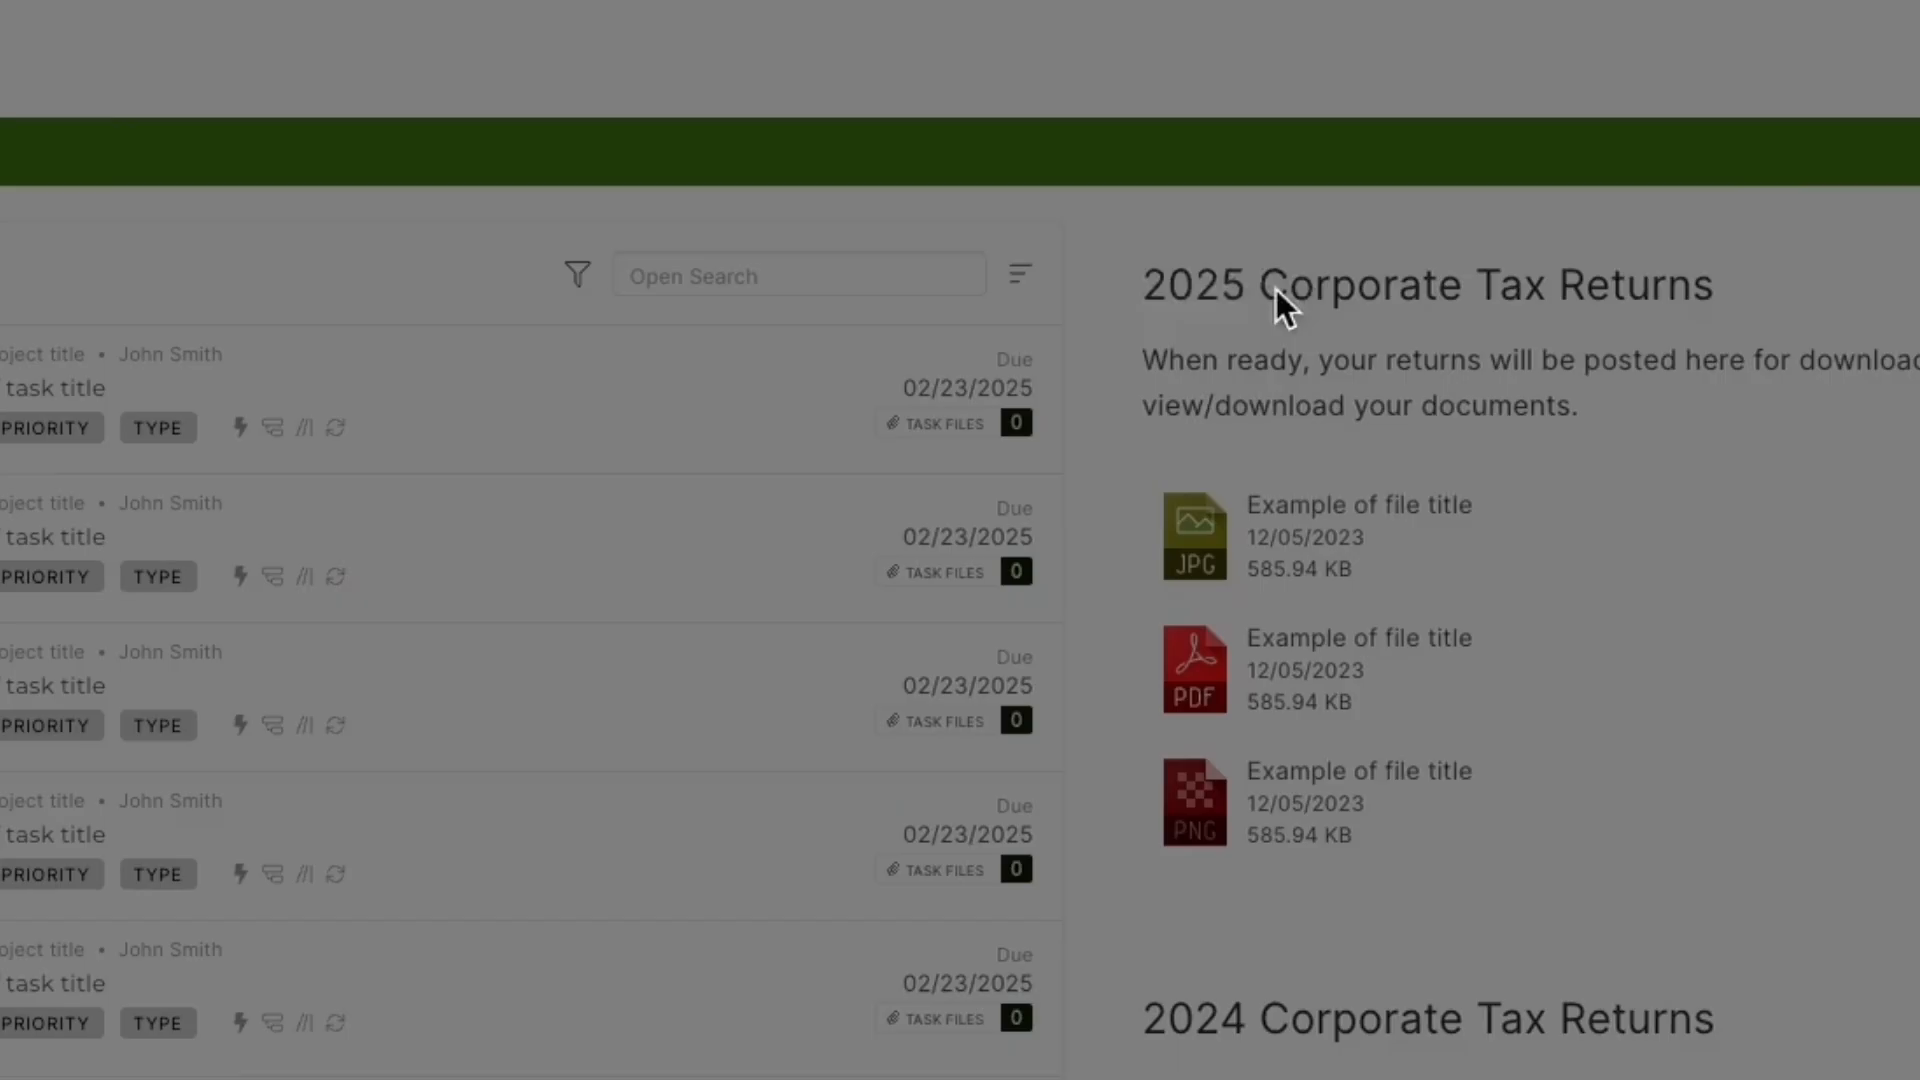
pyautogui.click(1149, 788)
pyautogui.tripleClick(1157, 790)
pyautogui.click(1118, 499)
pyautogui.click(837, 928)
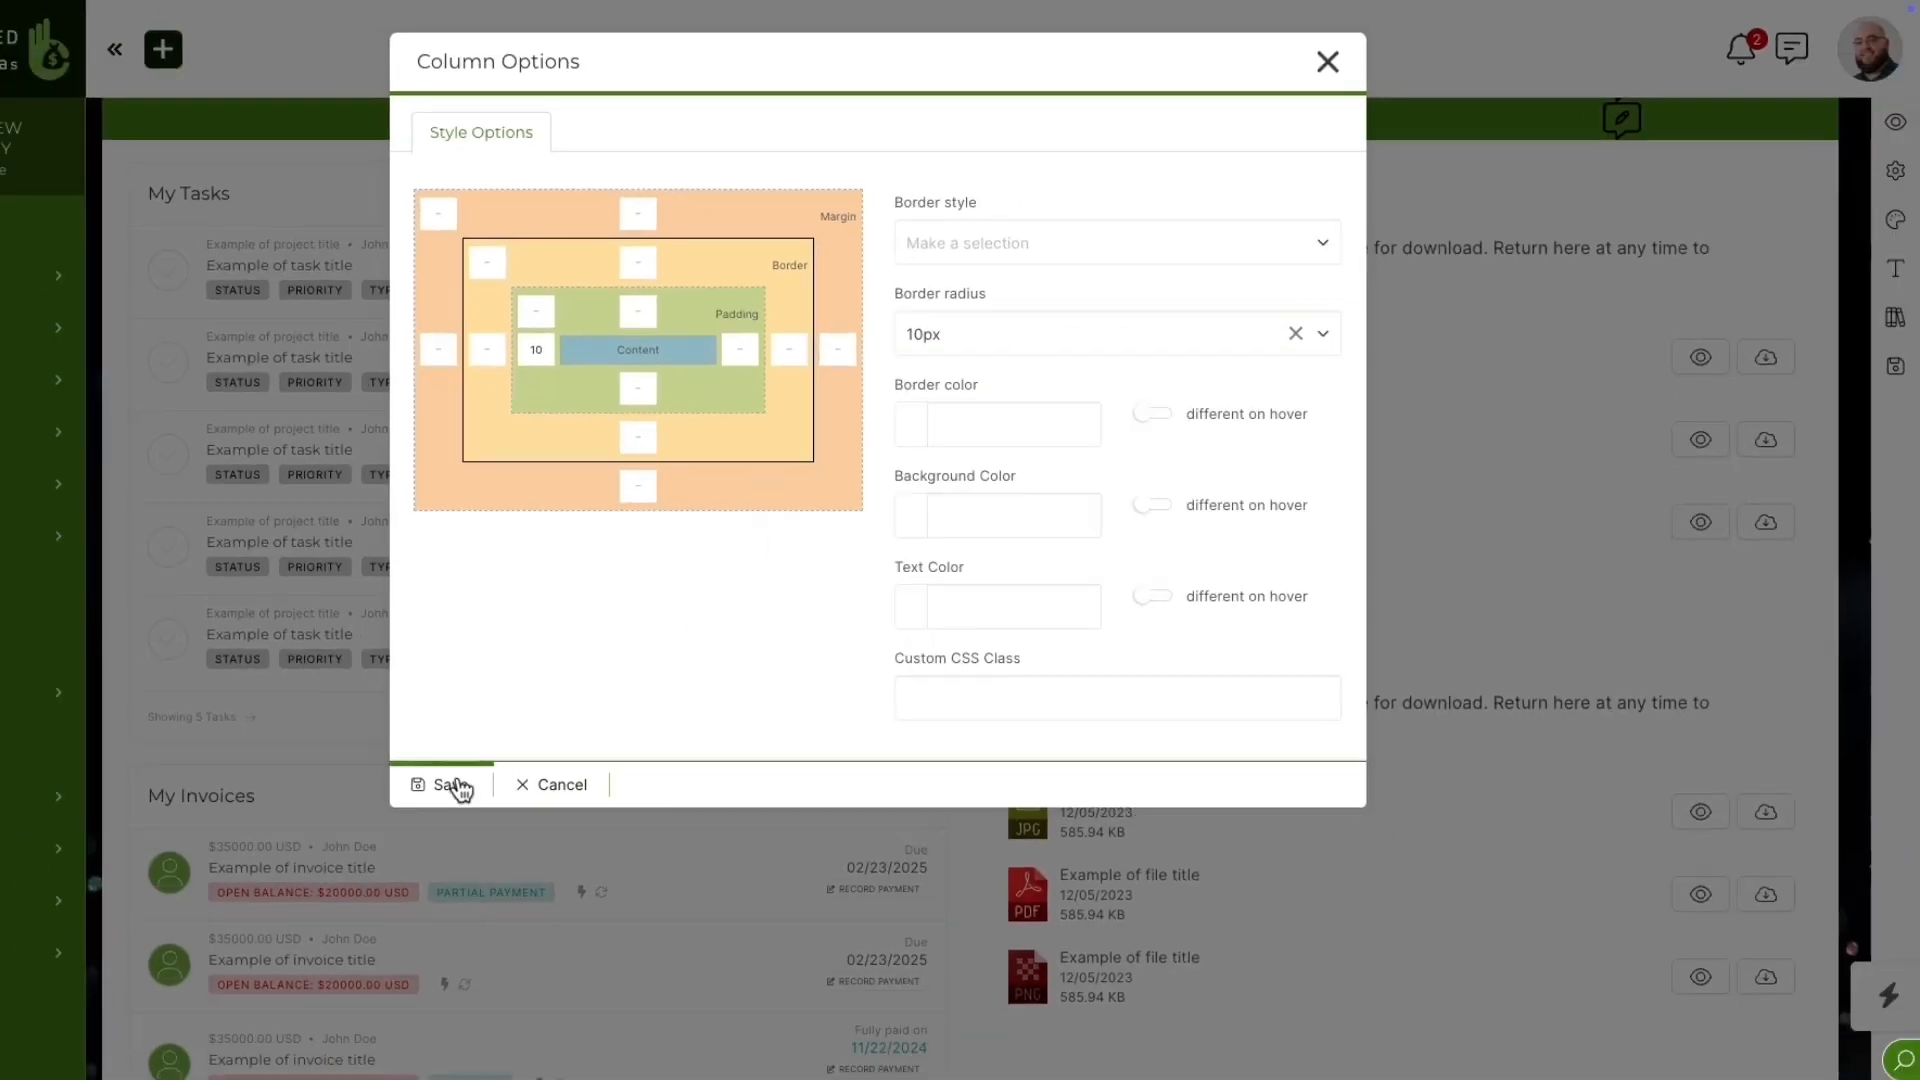
pyautogui.click(455, 785)
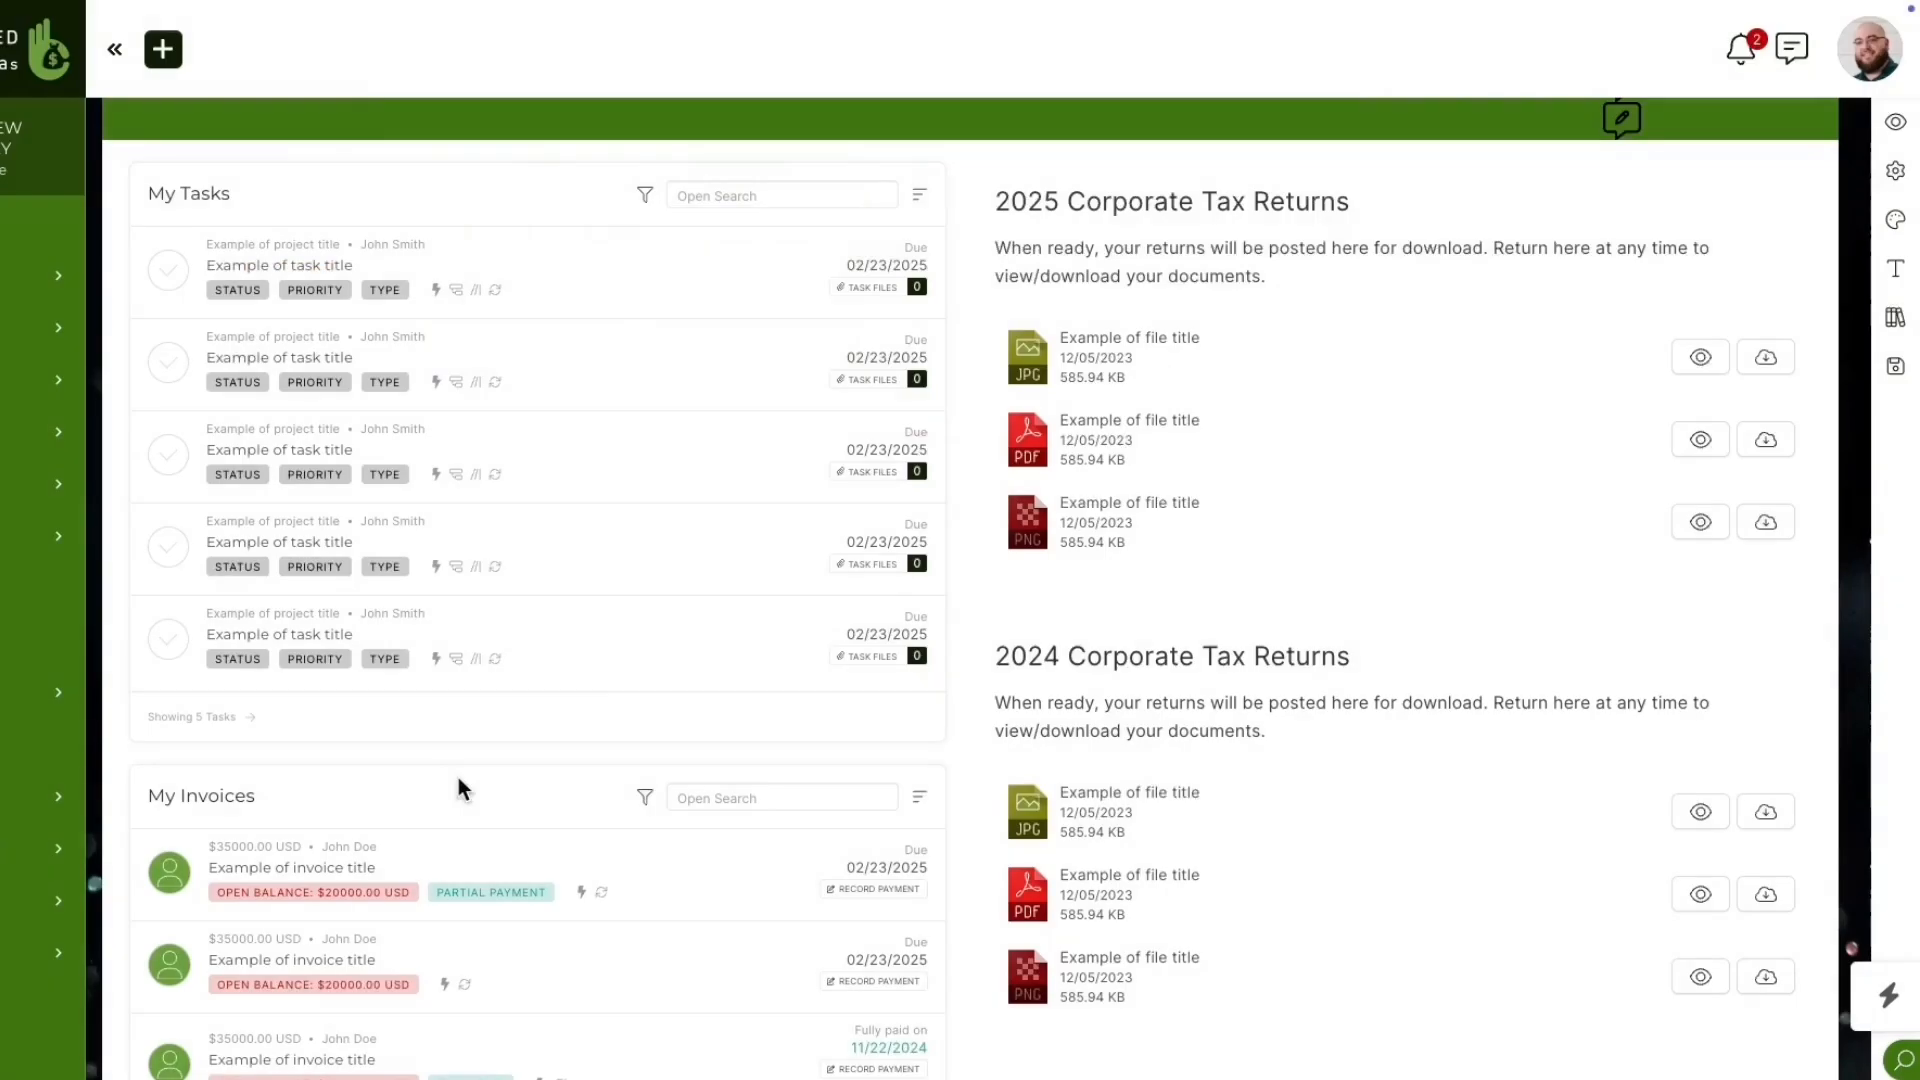
pyautogui.click(1884, 370)
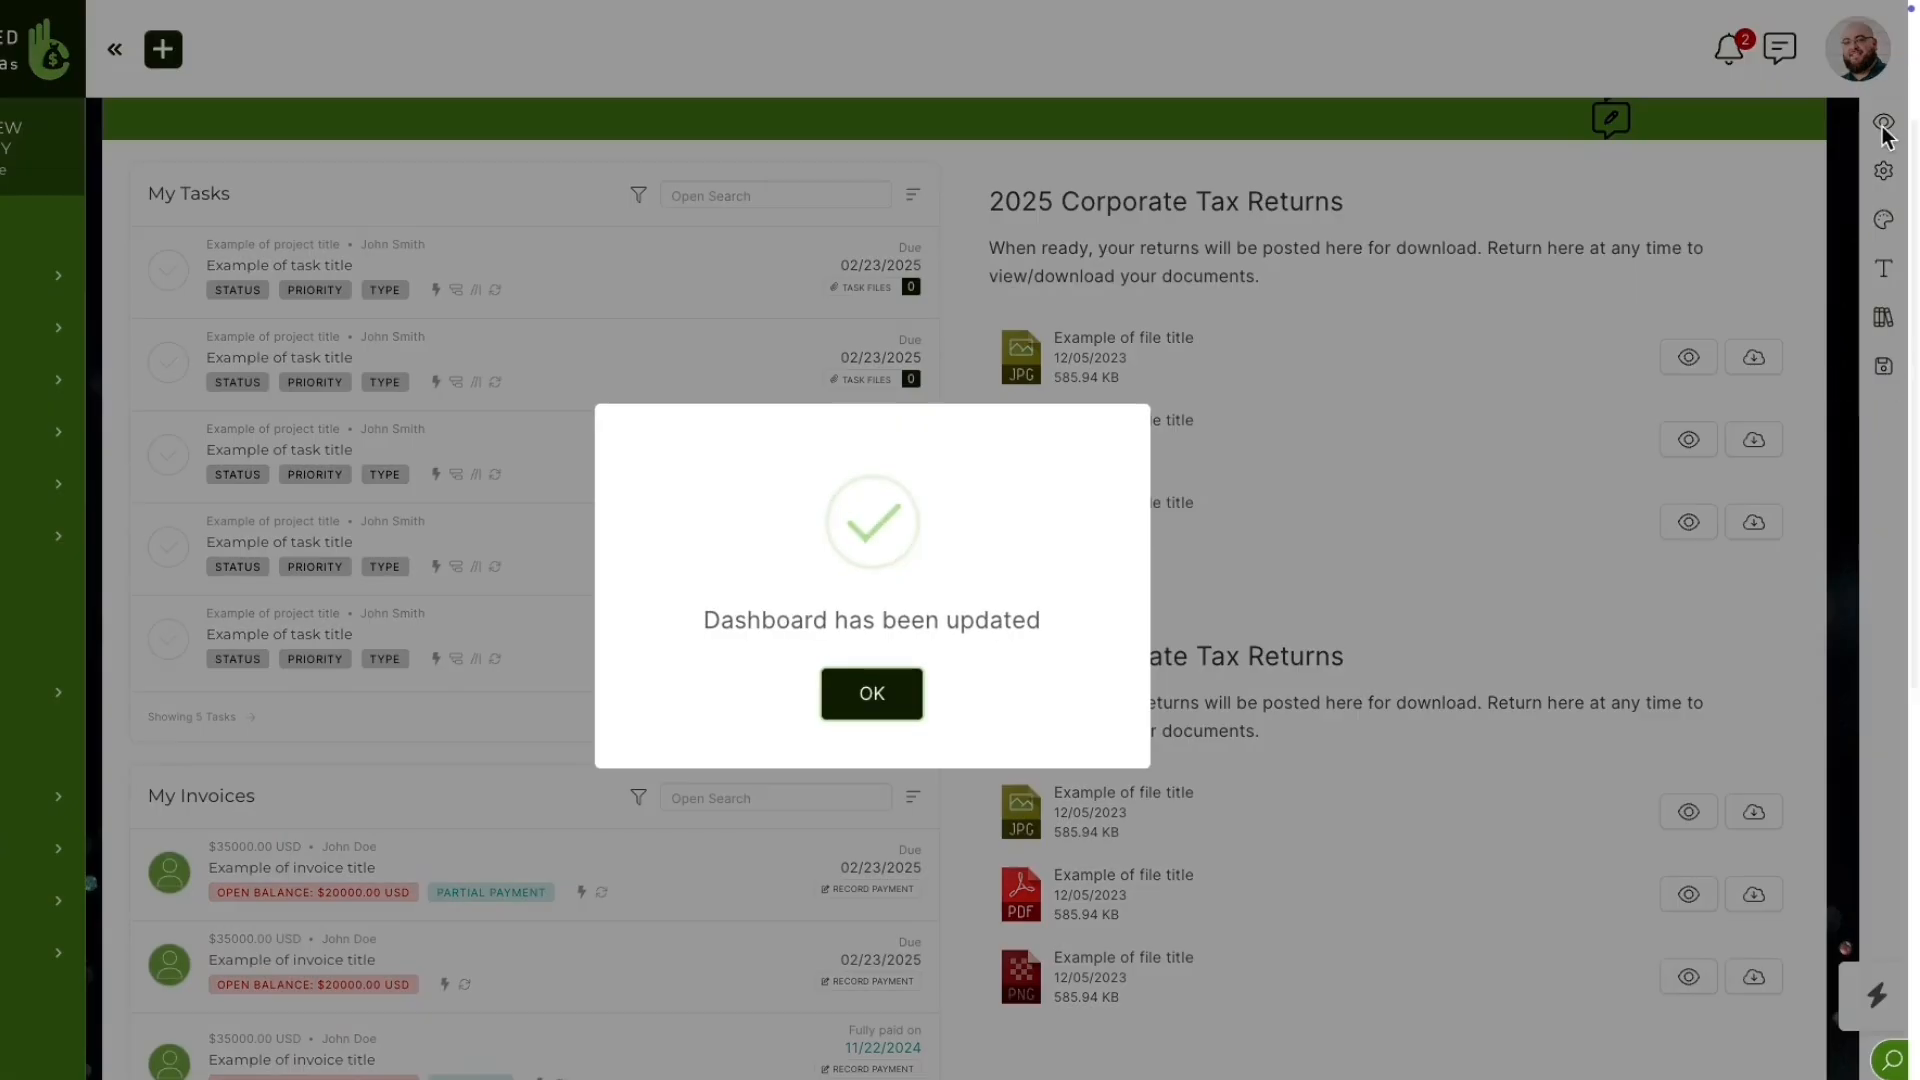
# Step: Preview the Tax Prep Dashboard as the client Adams Morgan PLLC
pyautogui.click(1885, 130)
pyautogui.click(1884, 123)
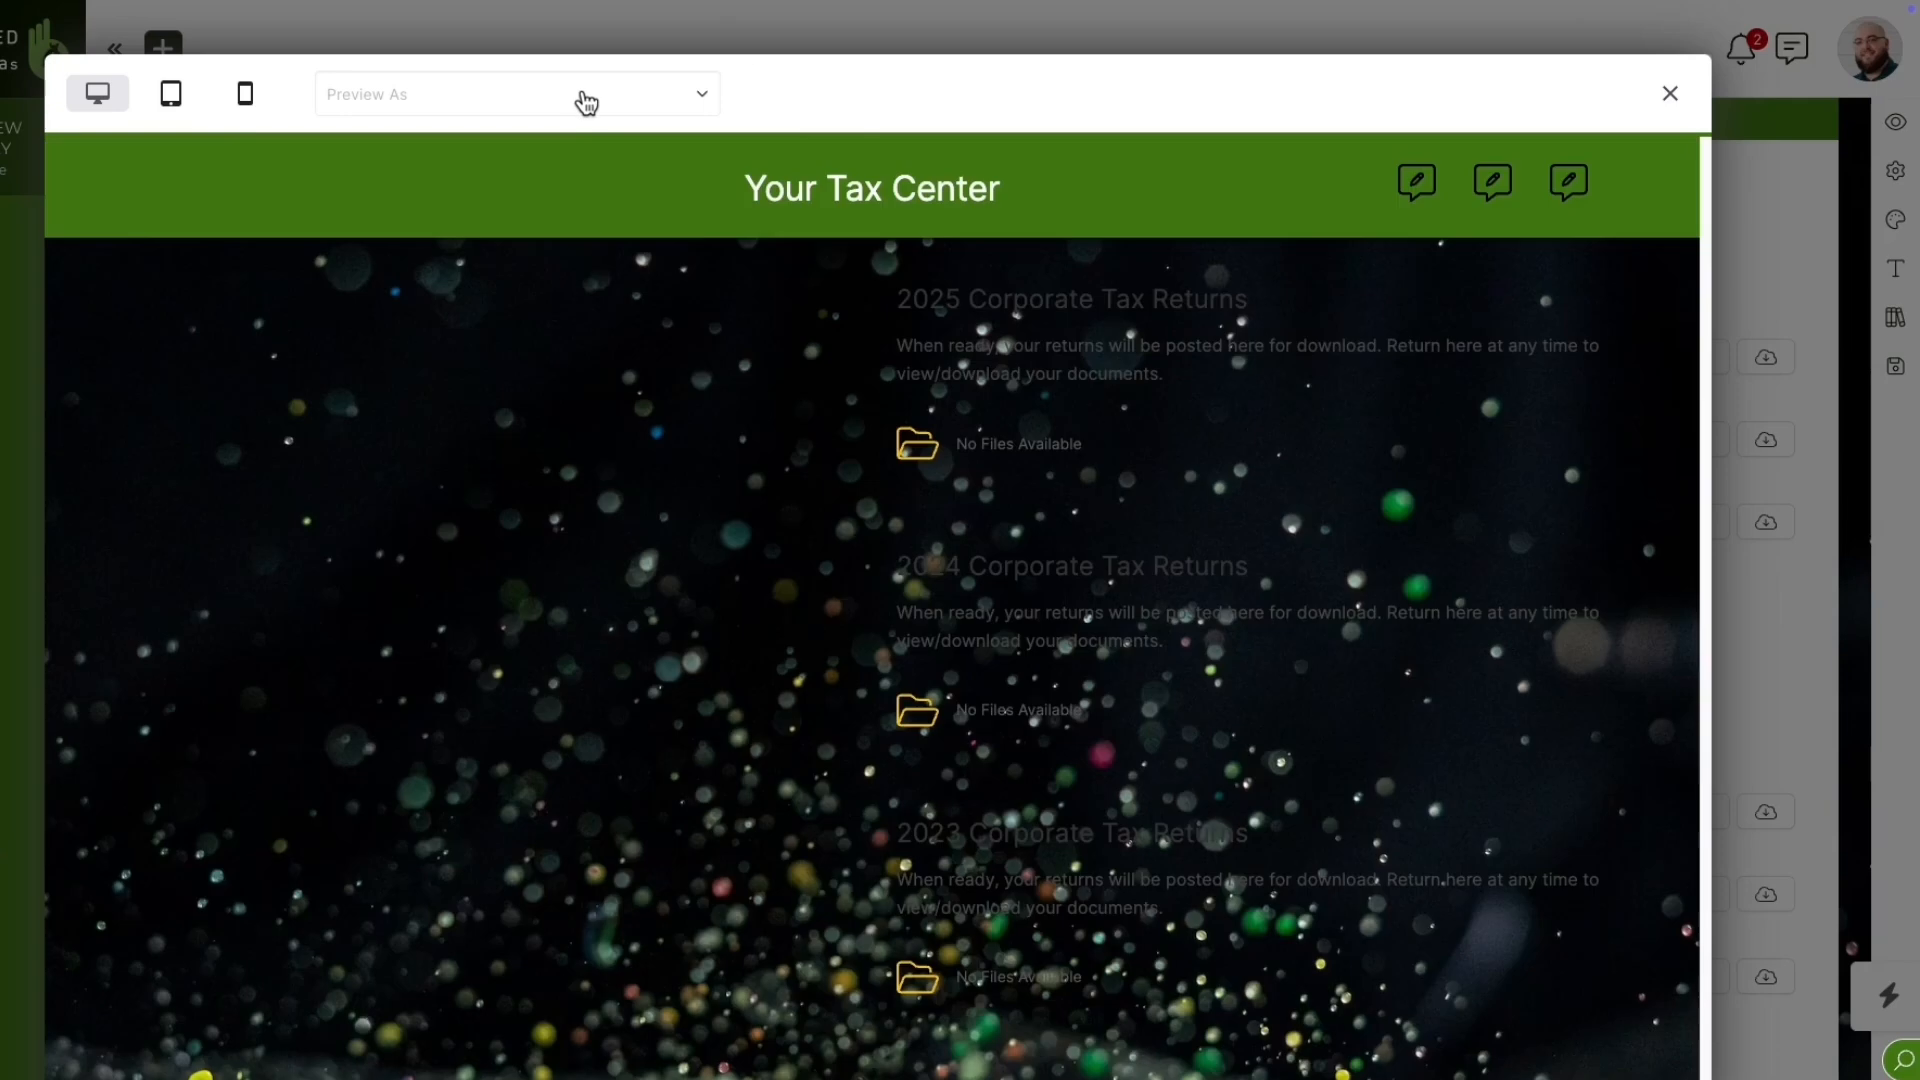
pyautogui.click(584, 94)
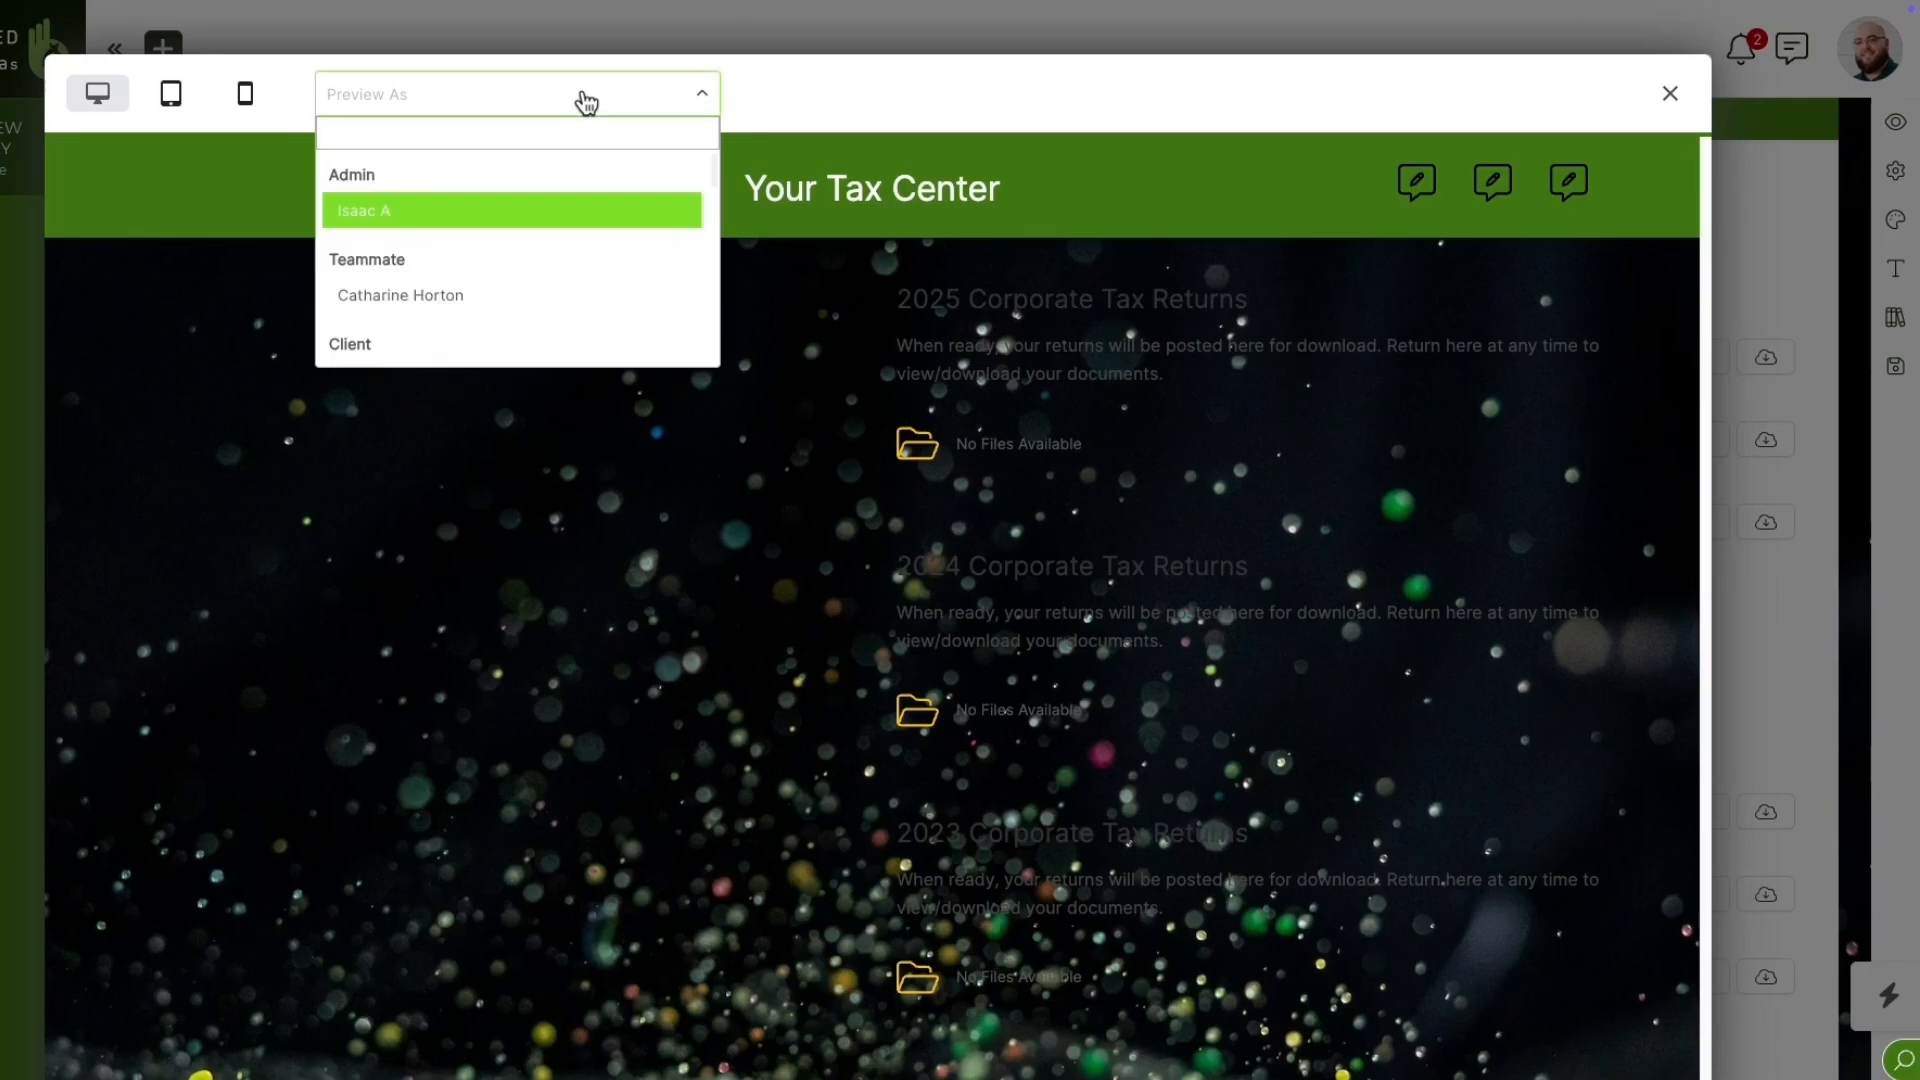
pyautogui.write('henr')
pyautogui.write('morga')
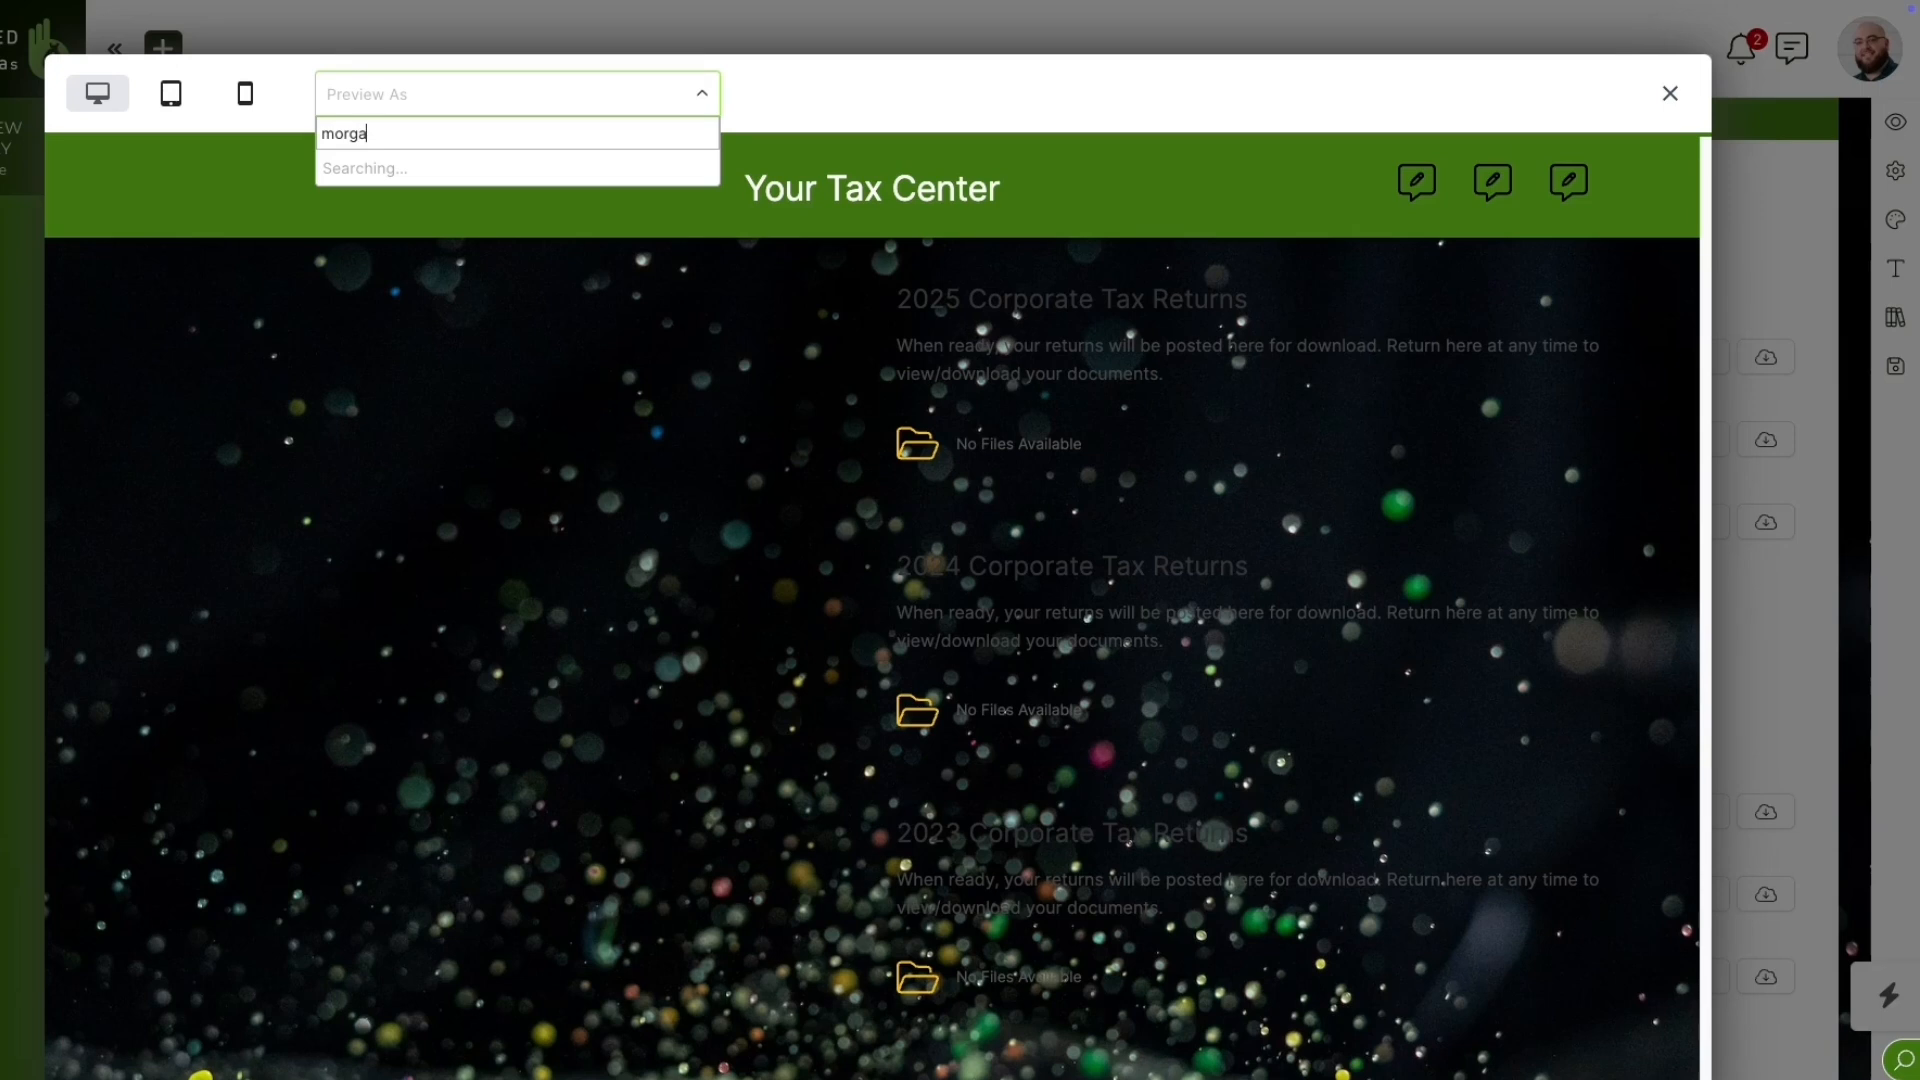
pyautogui.write('n')
pyautogui.click(428, 212)
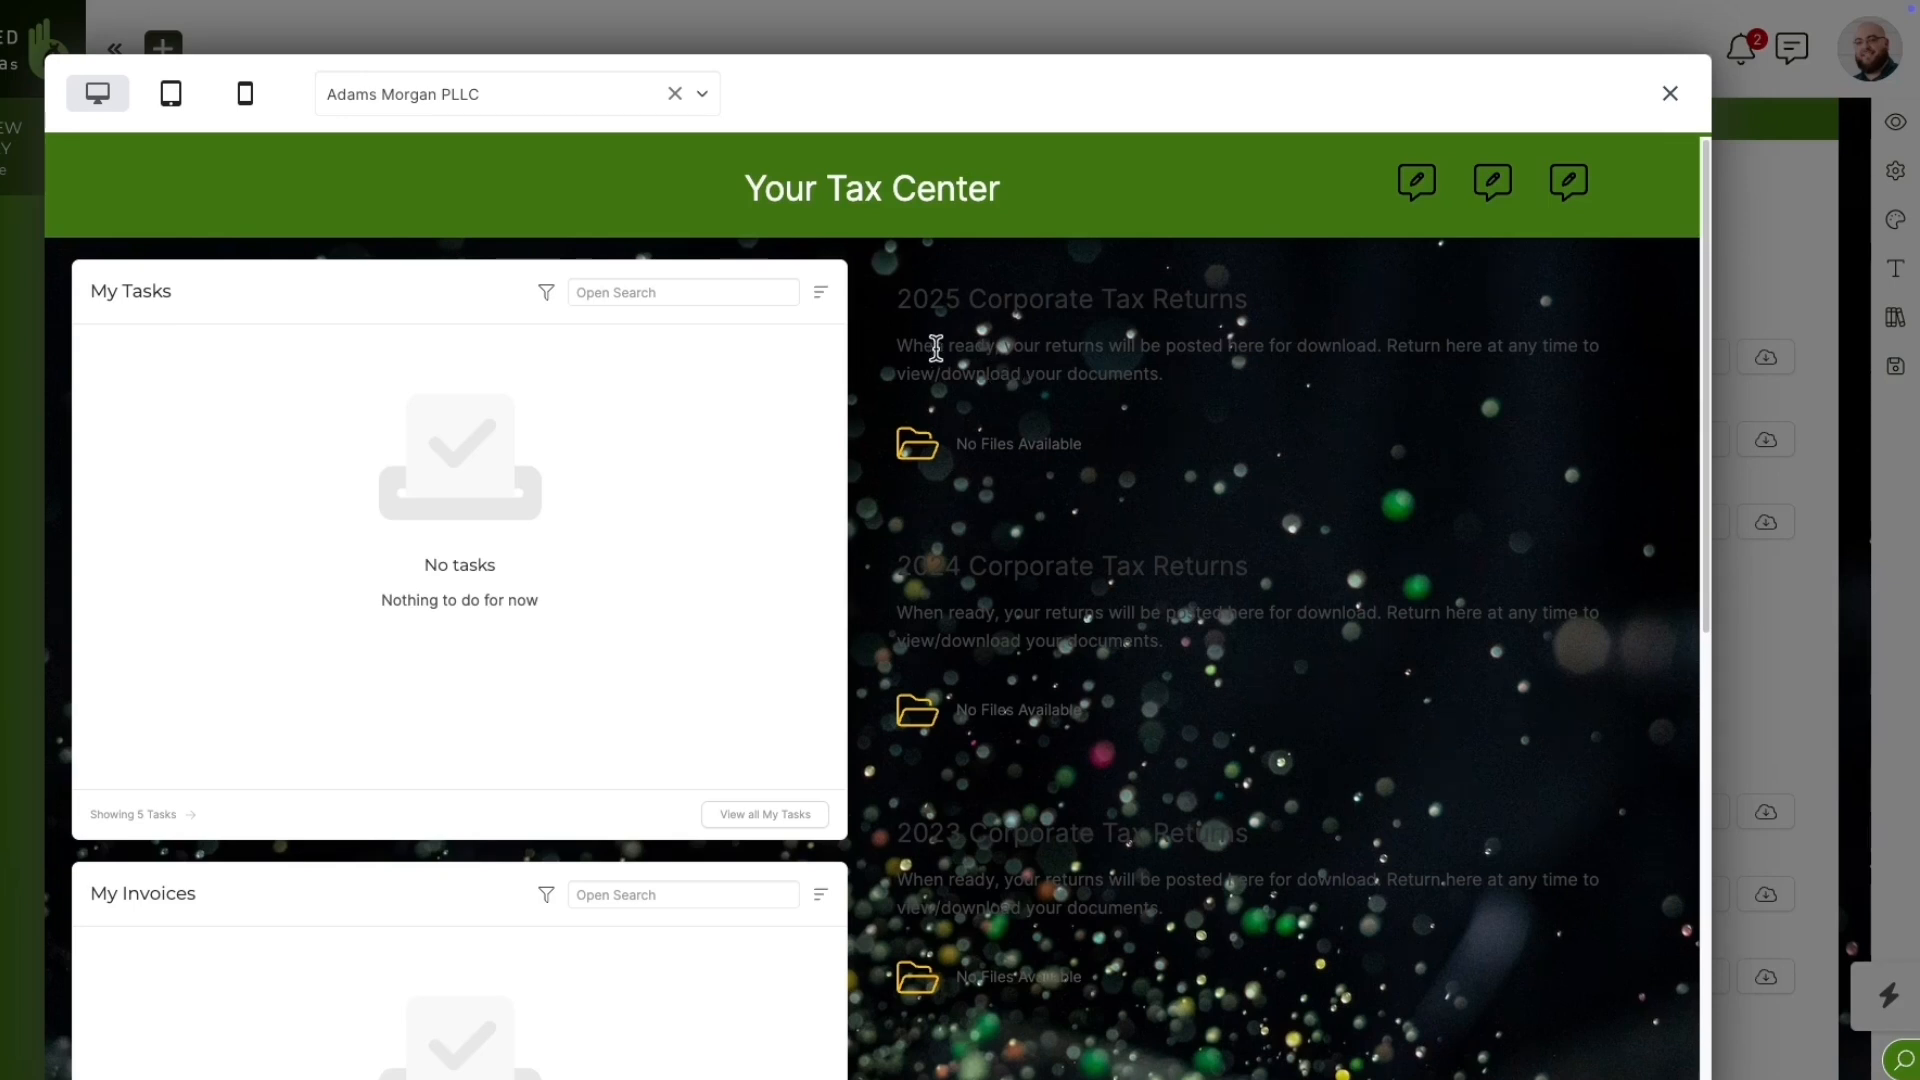
# Step: Set the background color of the Corporate Tax Returns column to white, save the column options, and save the dashboard
pyautogui.click(1669, 93)
pyautogui.click(1072, 212)
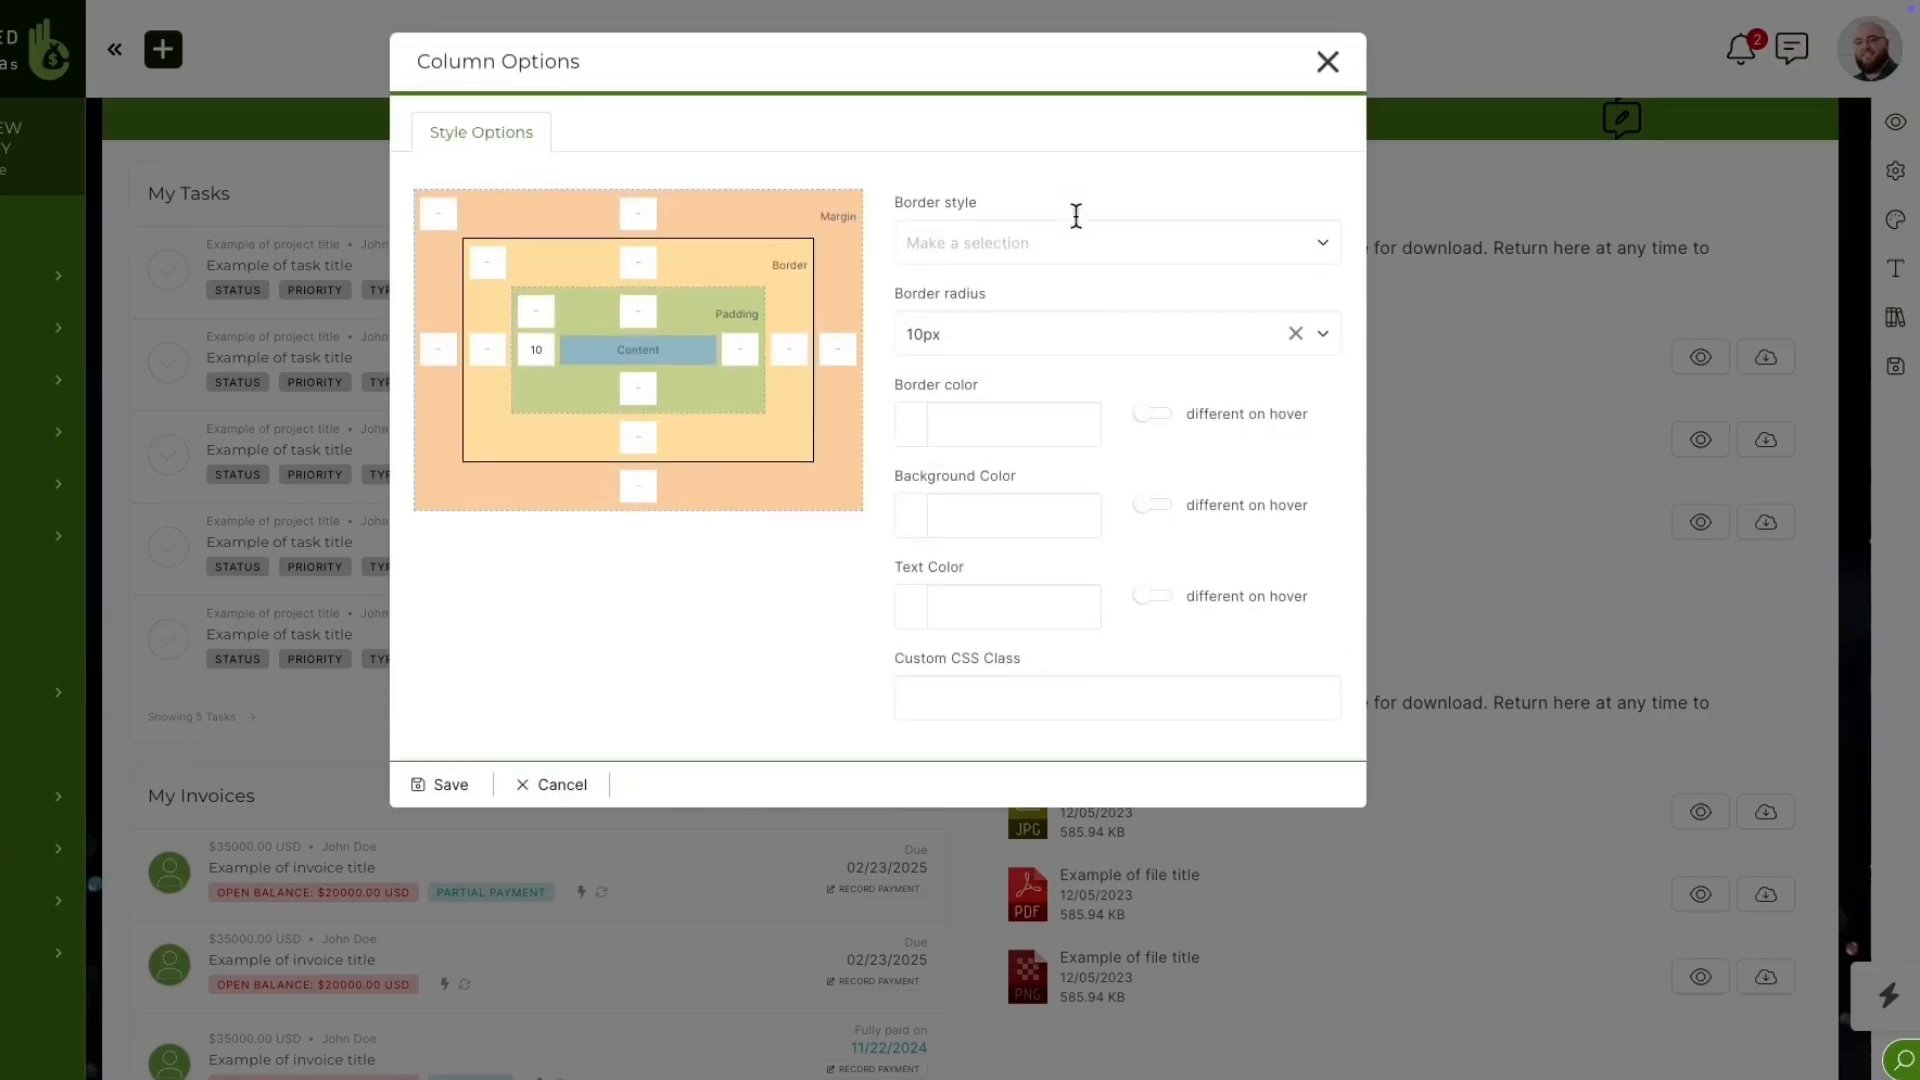
pyautogui.click(960, 515)
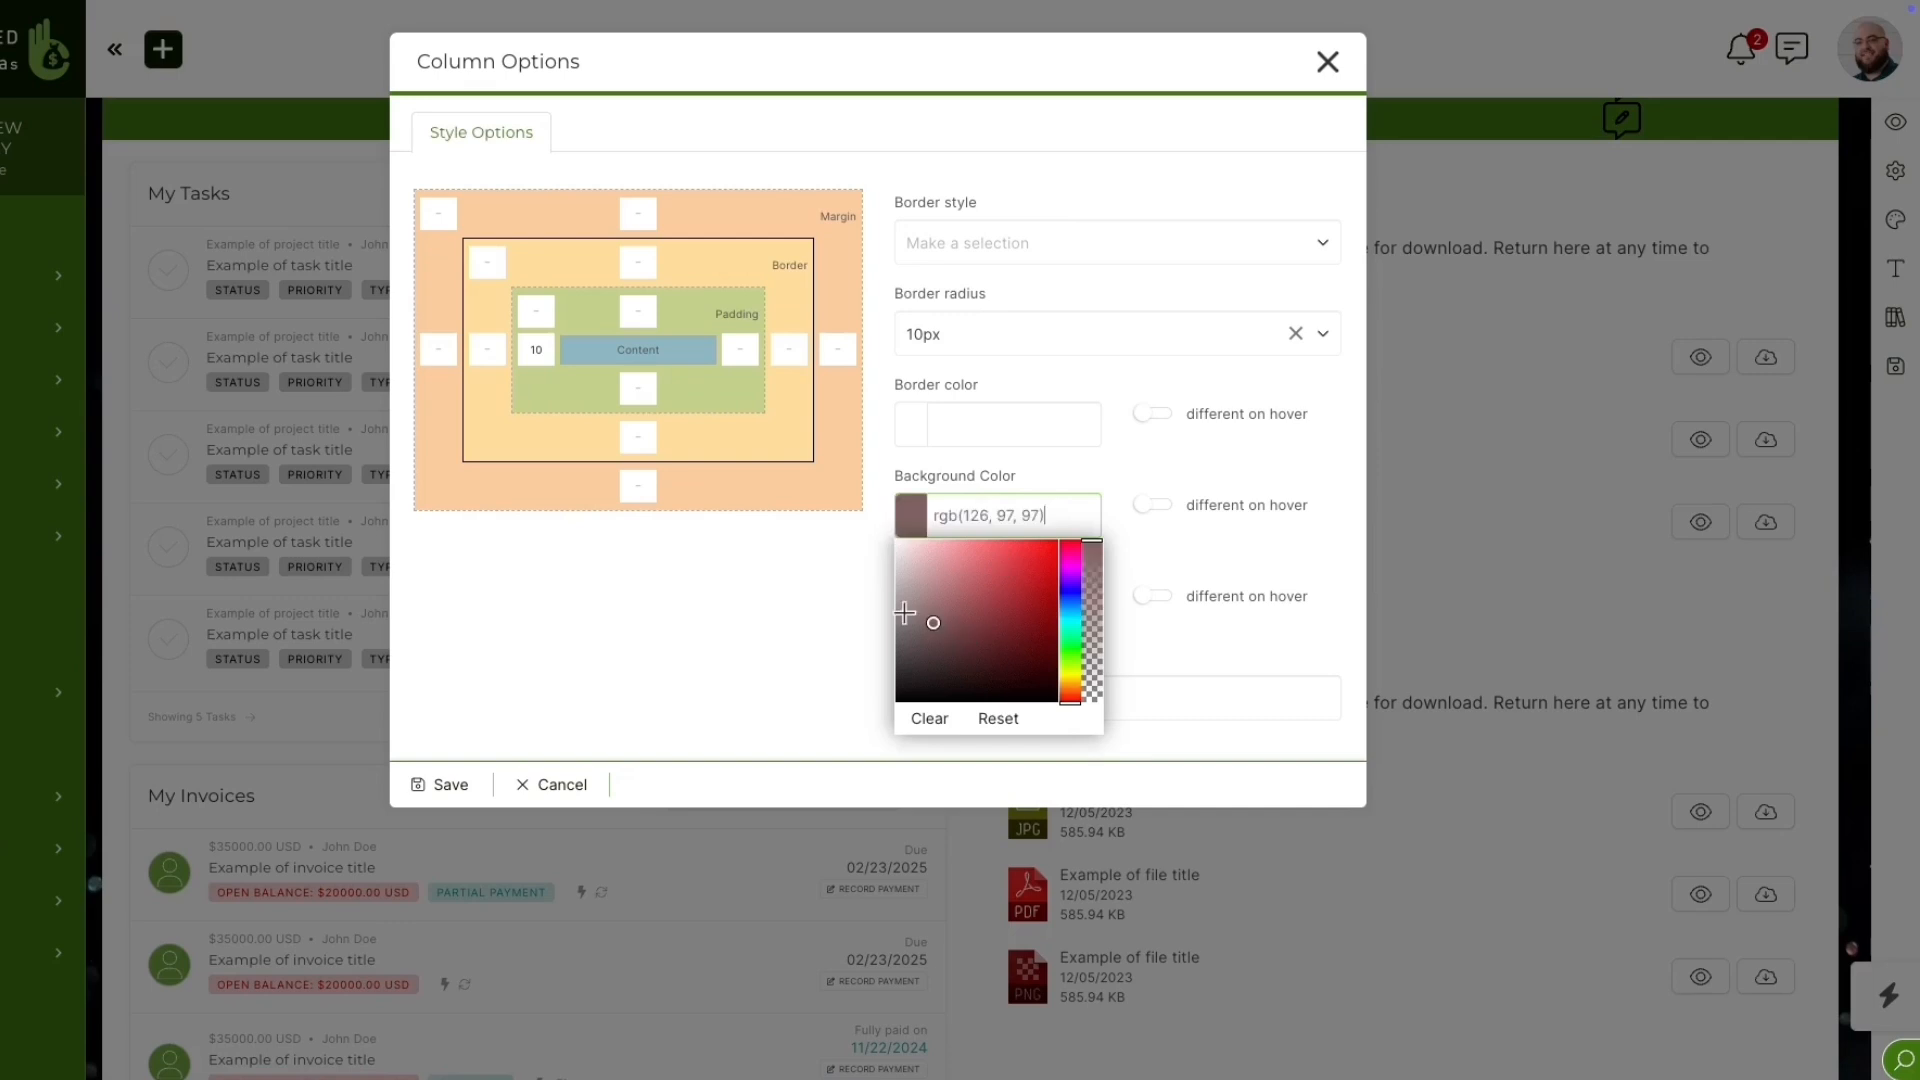
pyautogui.click(773, 592)
pyautogui.click(448, 784)
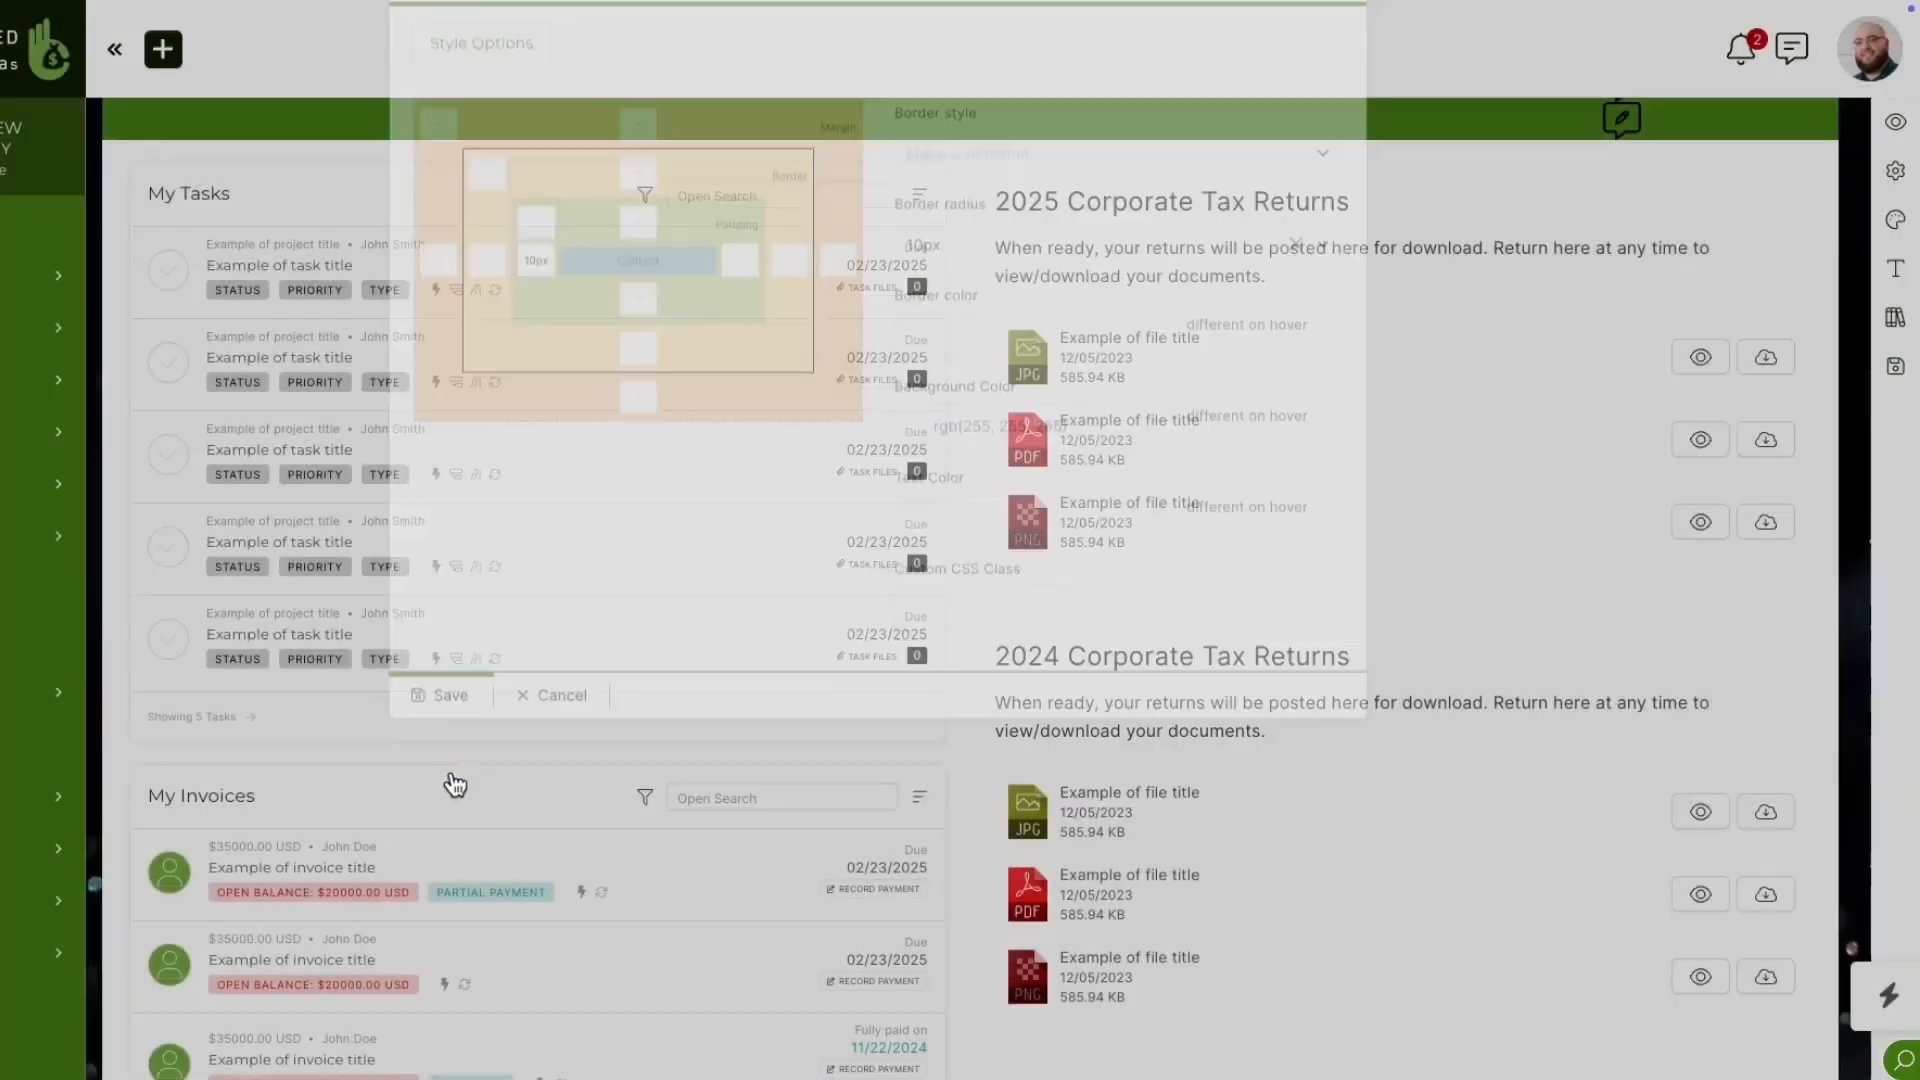
pyautogui.click(1883, 372)
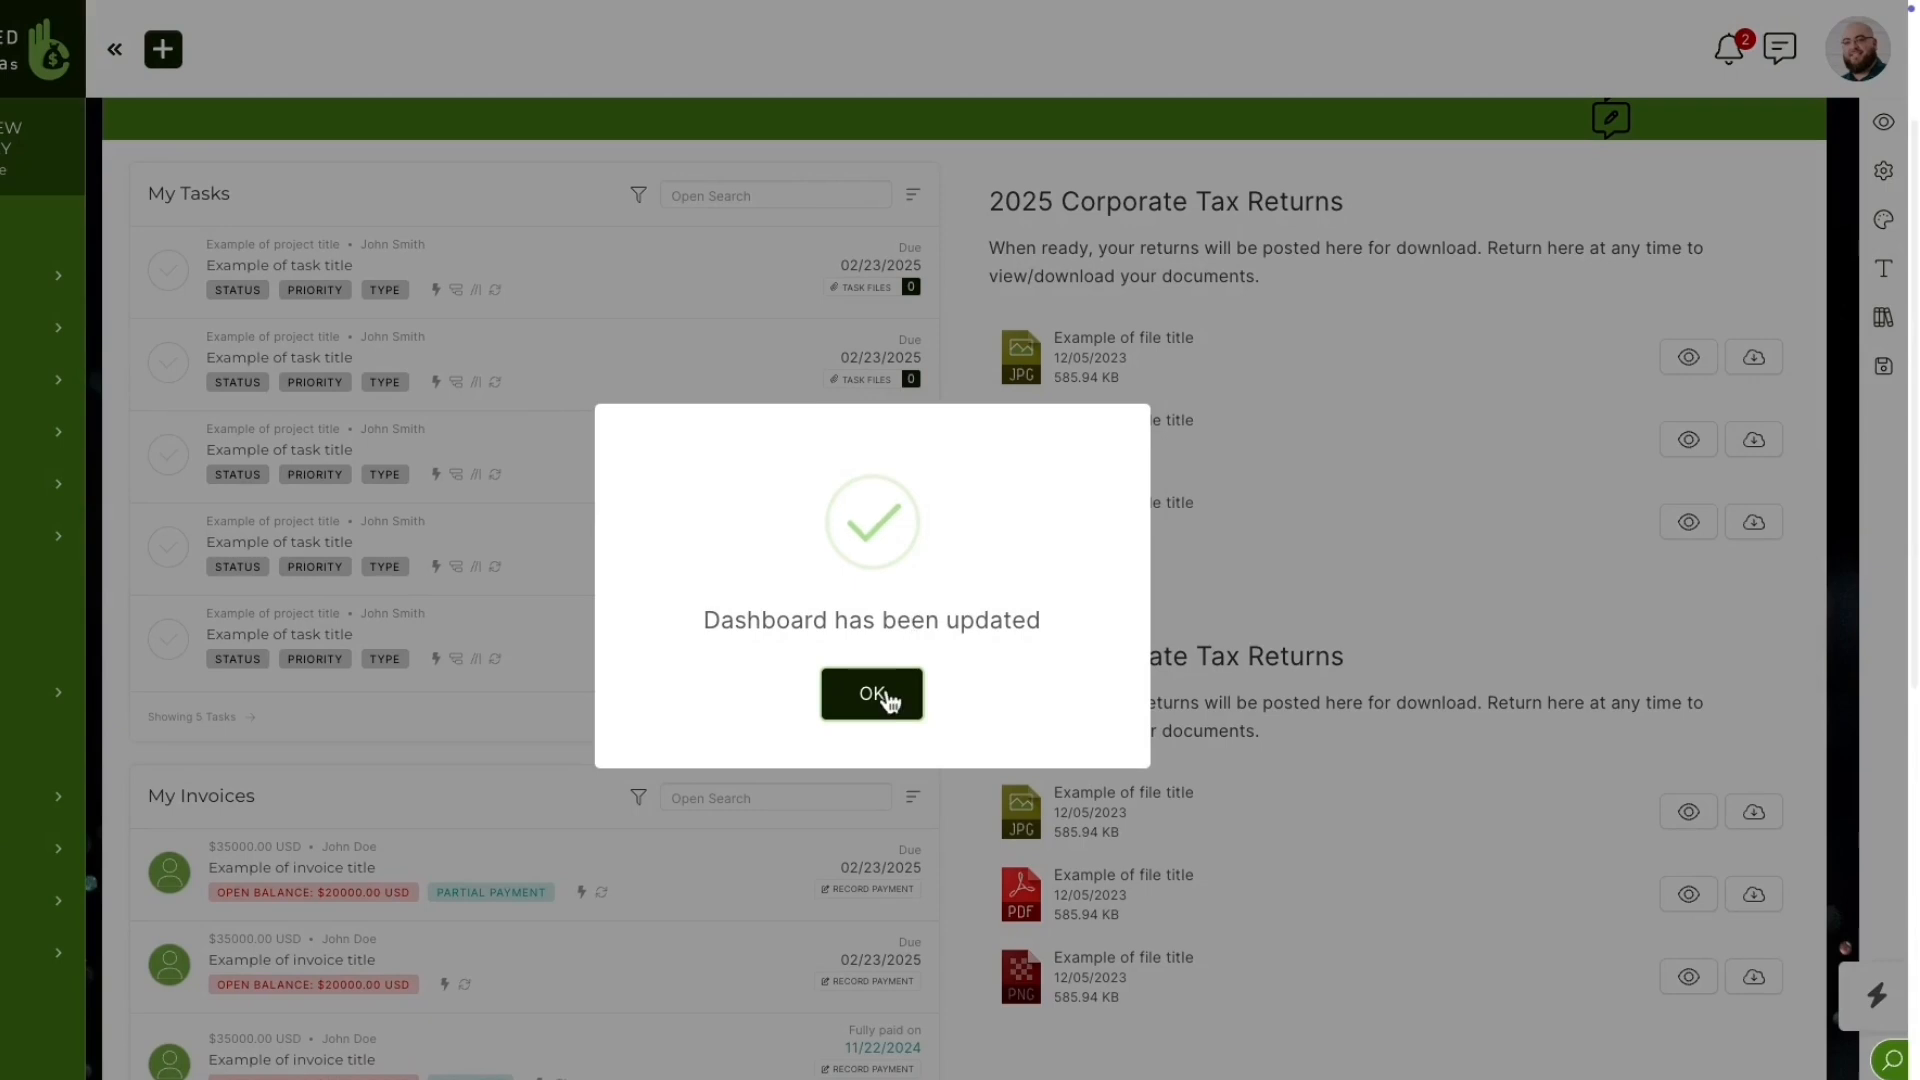
pyautogui.click(880, 697)
# Step: Preview the updated Tax Prep Dashboard as the company Adams Morgan PLLC
pyautogui.click(1883, 122)
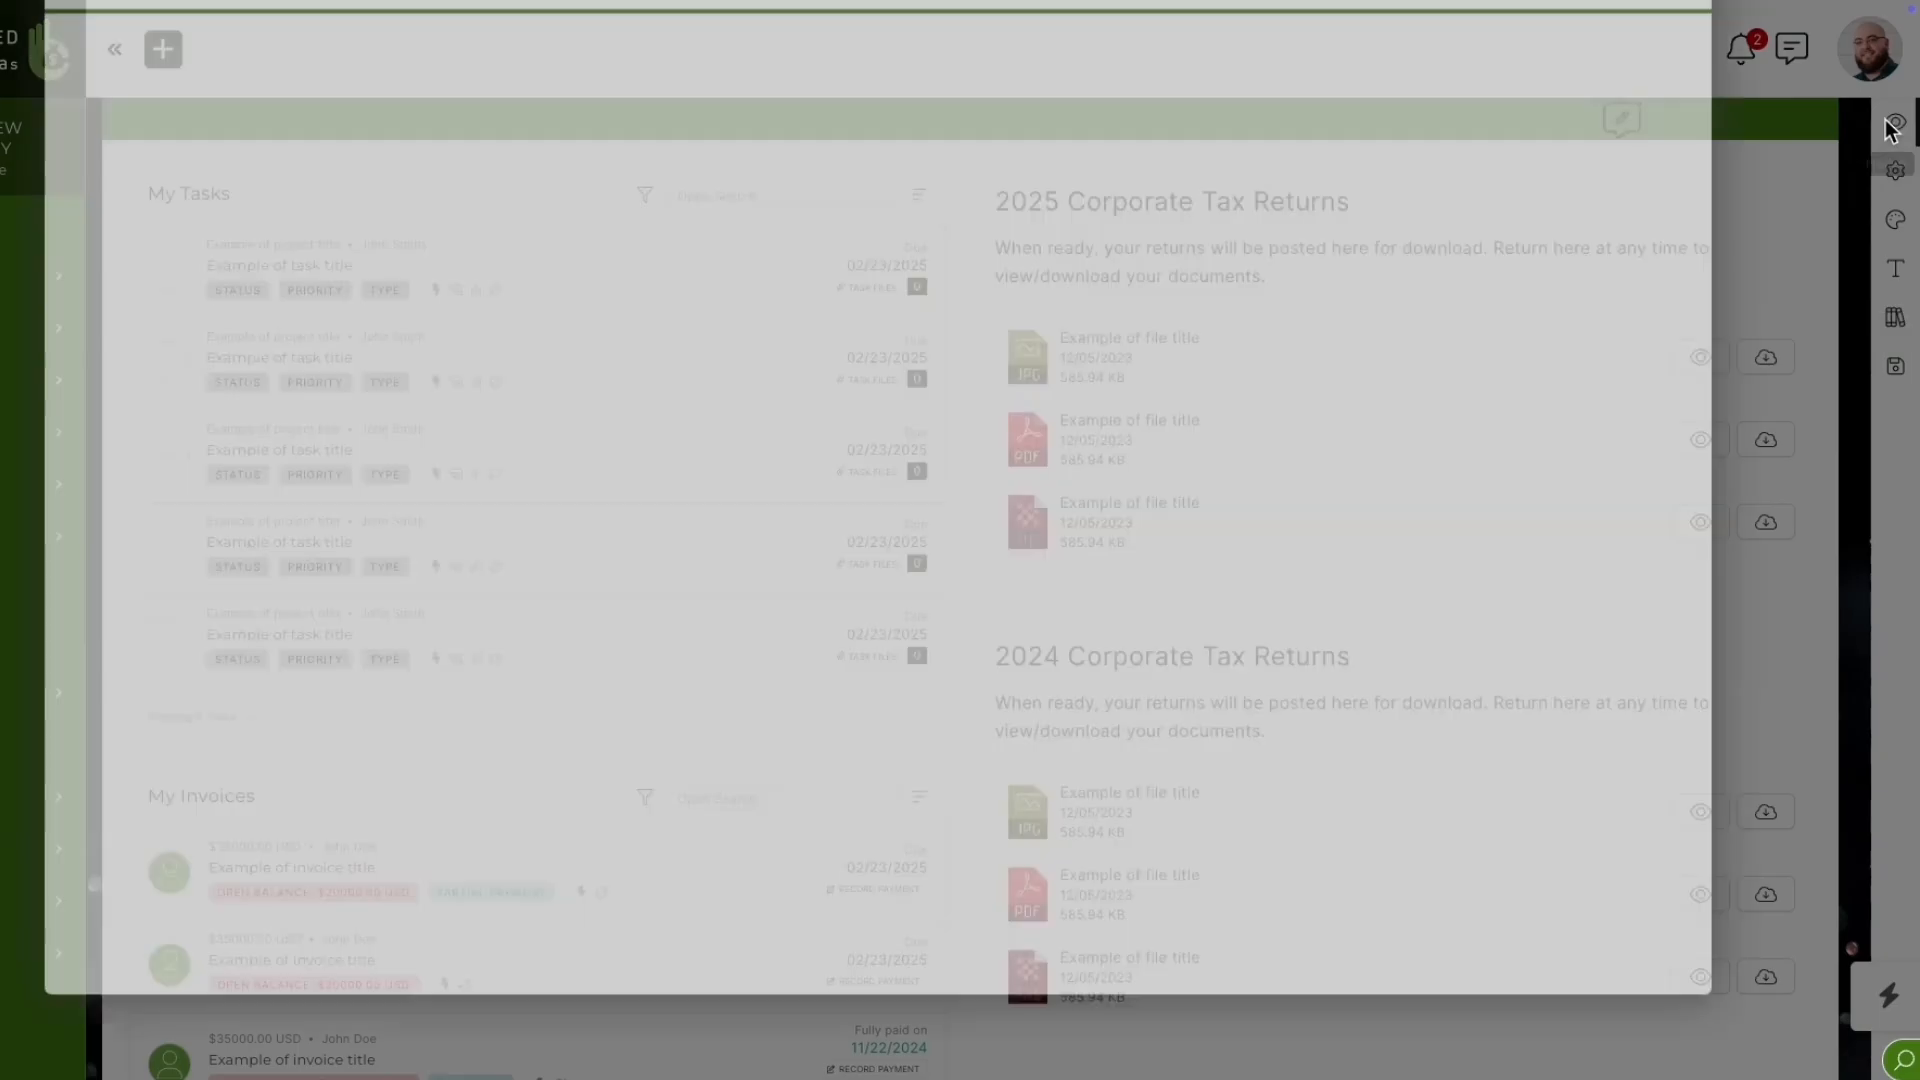
pyautogui.click(468, 108)
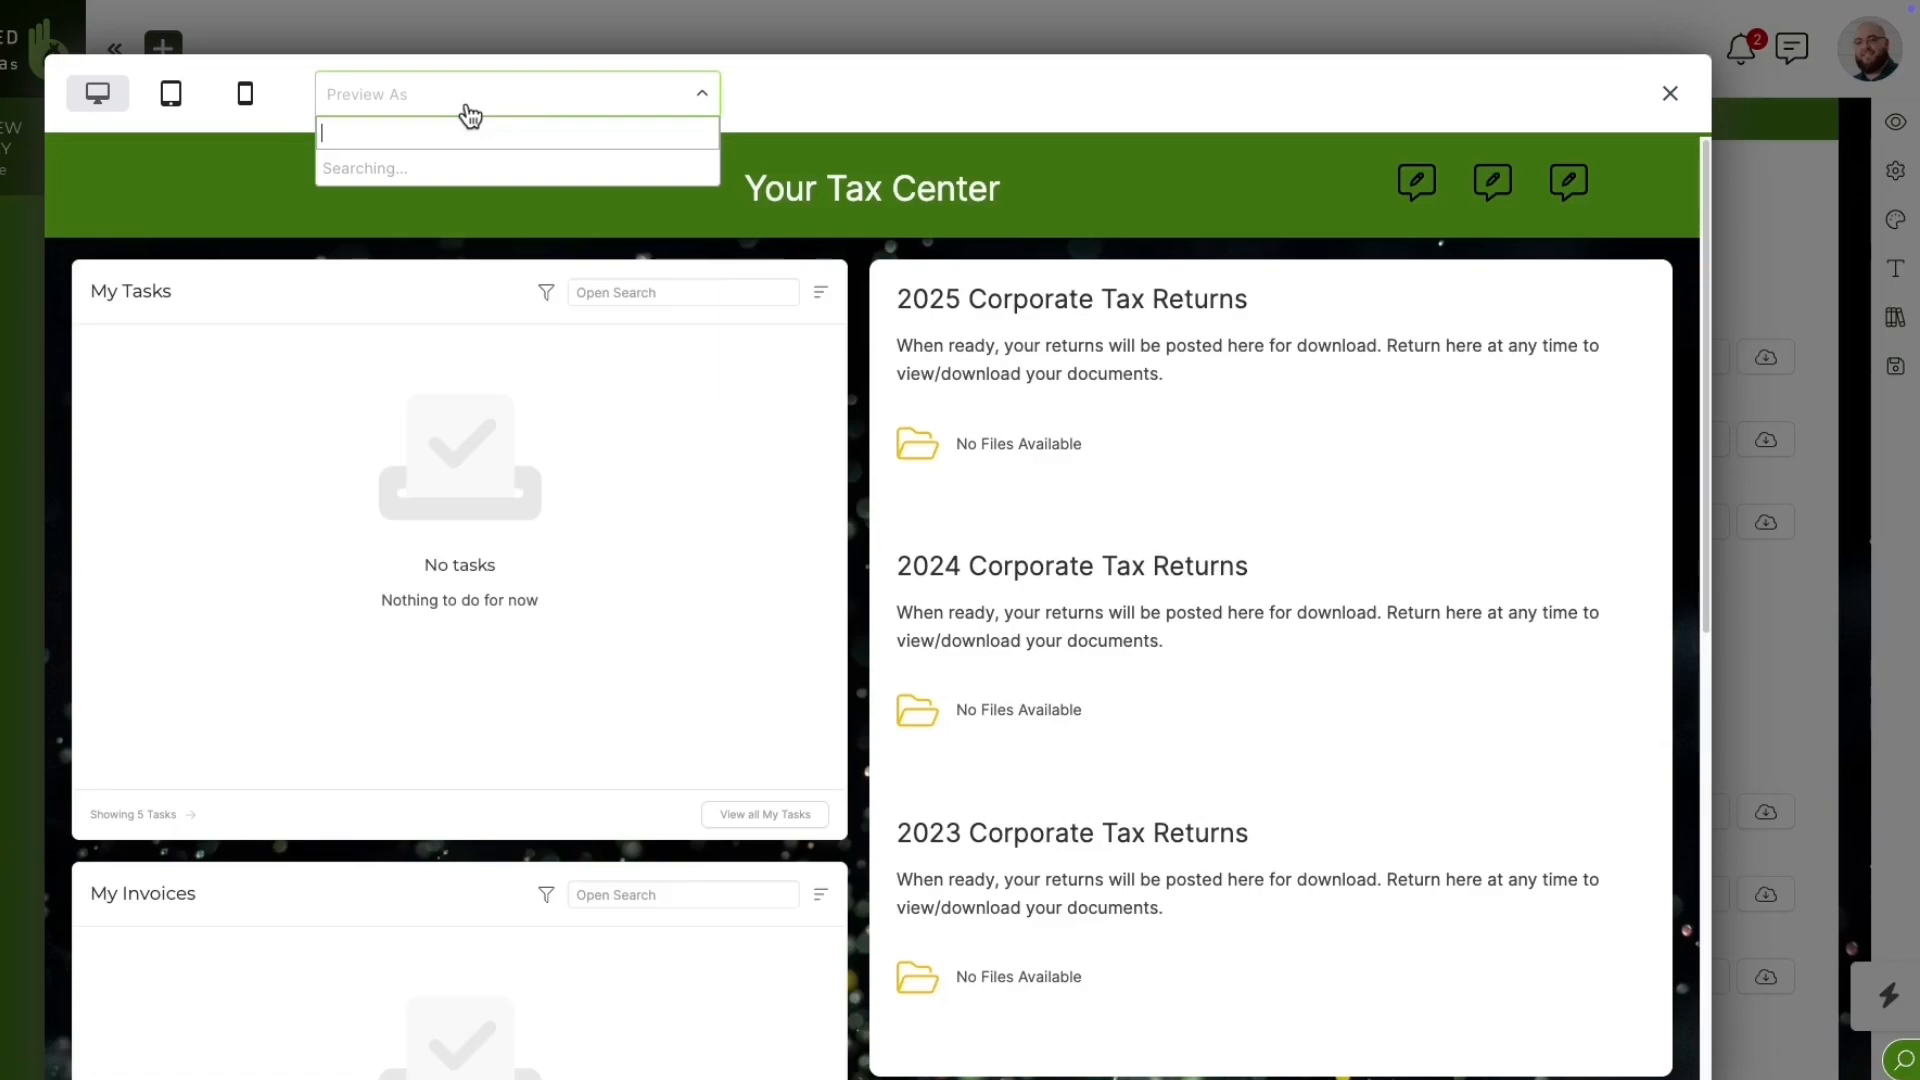
pyautogui.write('morega')
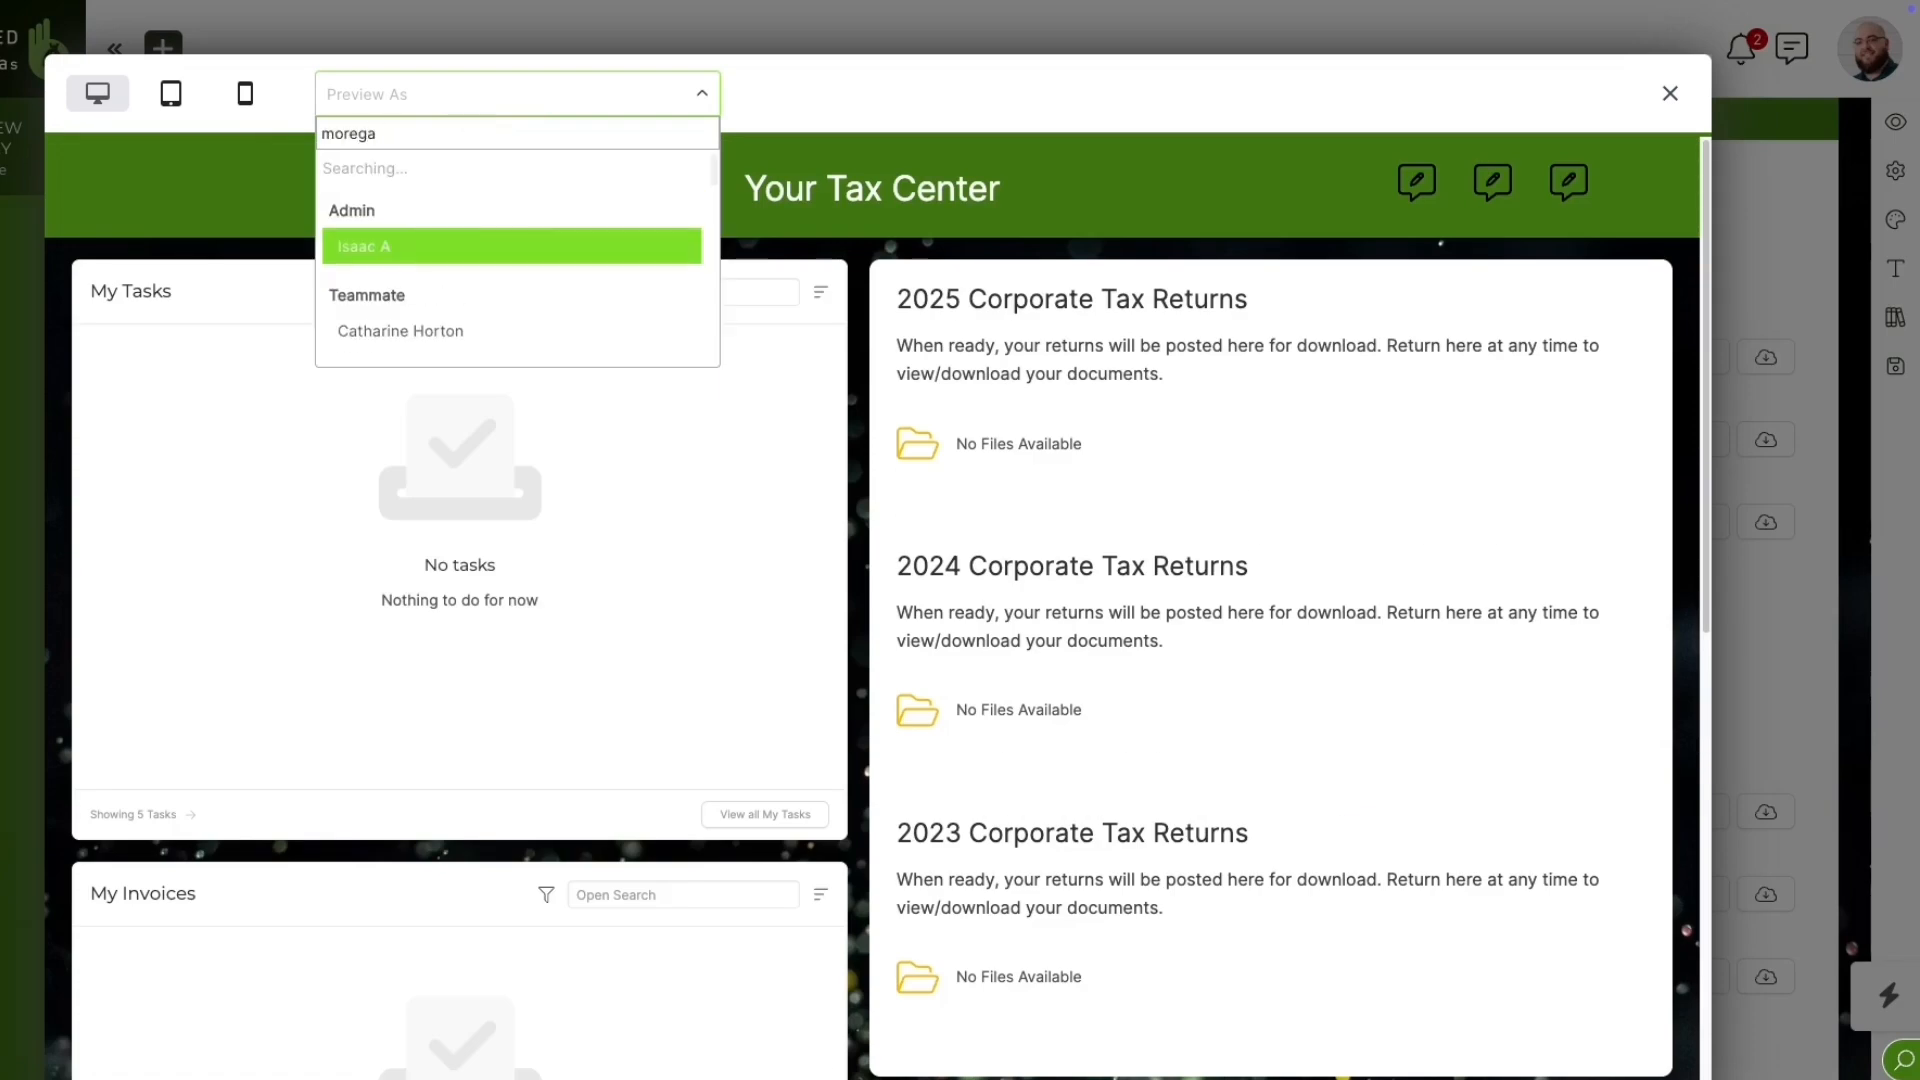
pyautogui.press('BackSpace')
pyautogui.press('BackSpace')
pyautogui.press('BackSpace')
pyautogui.write('gan')
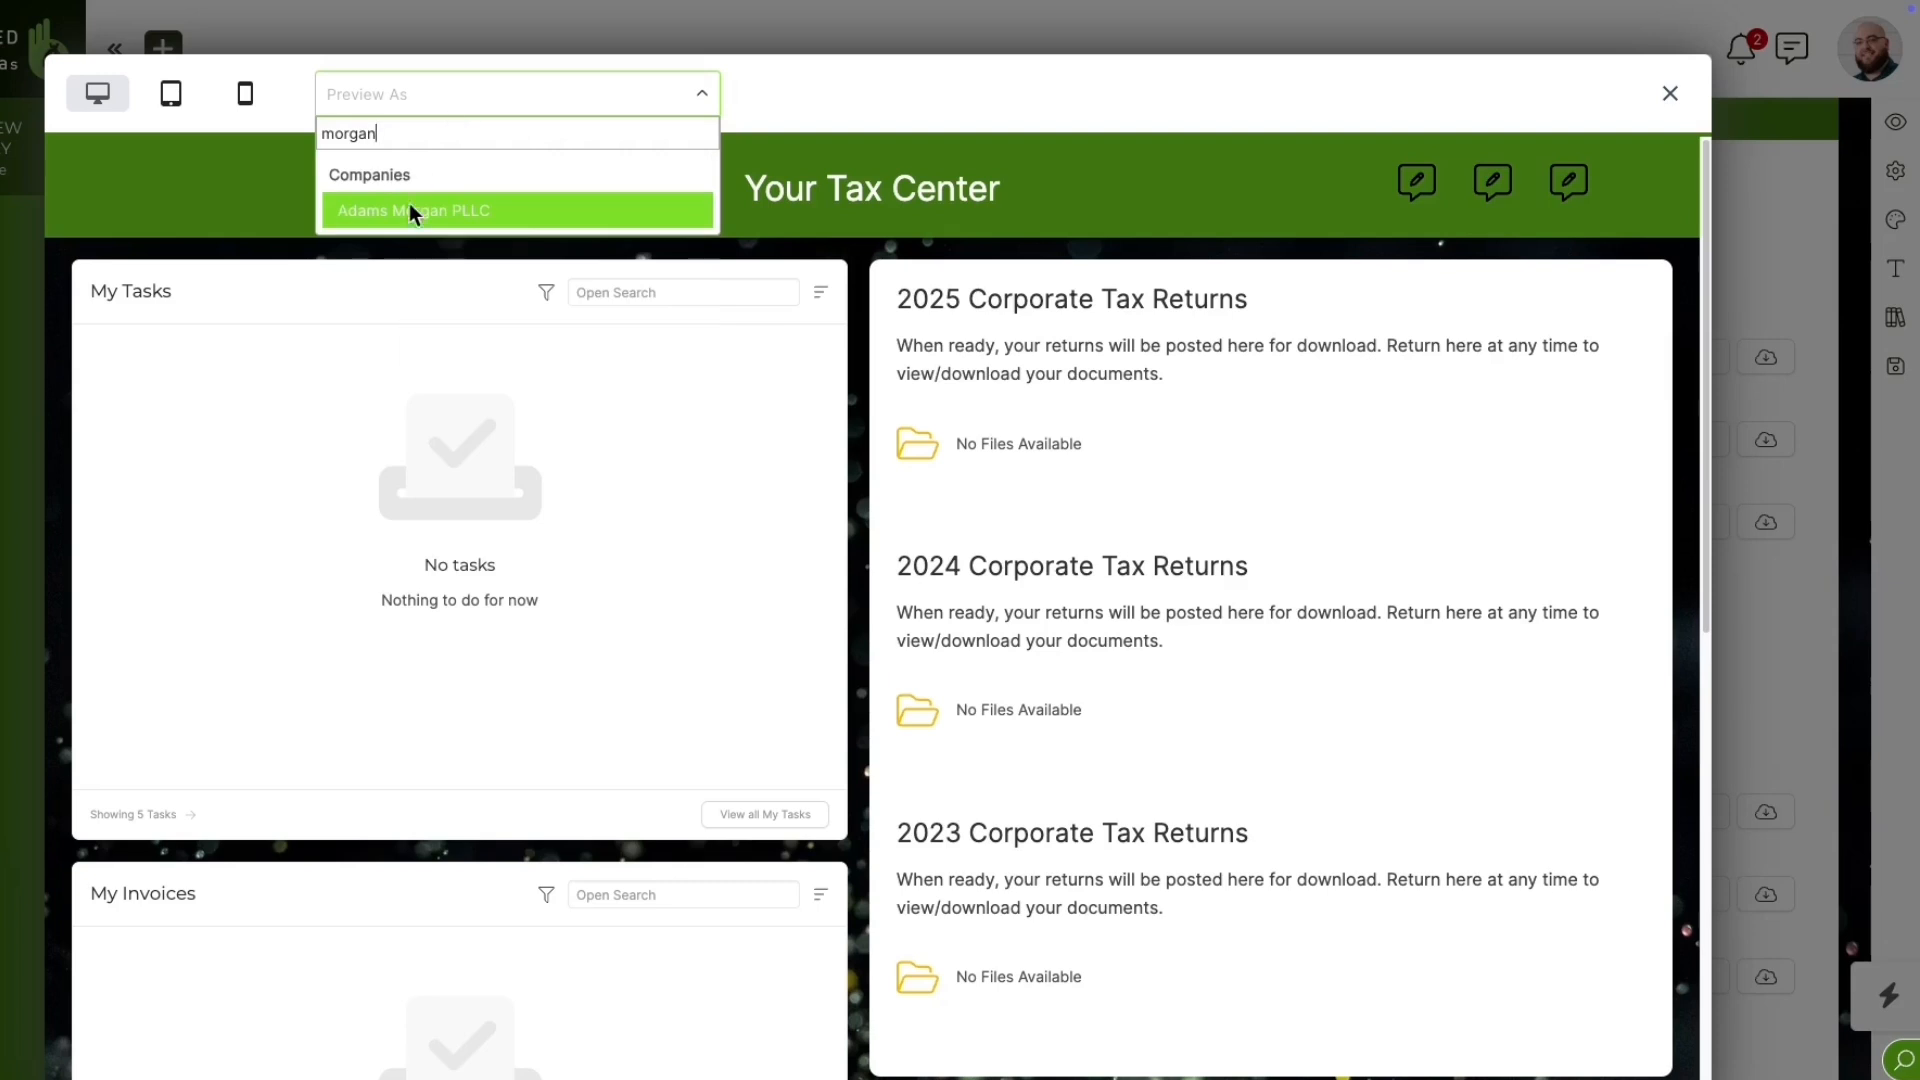
pyautogui.click(410, 212)
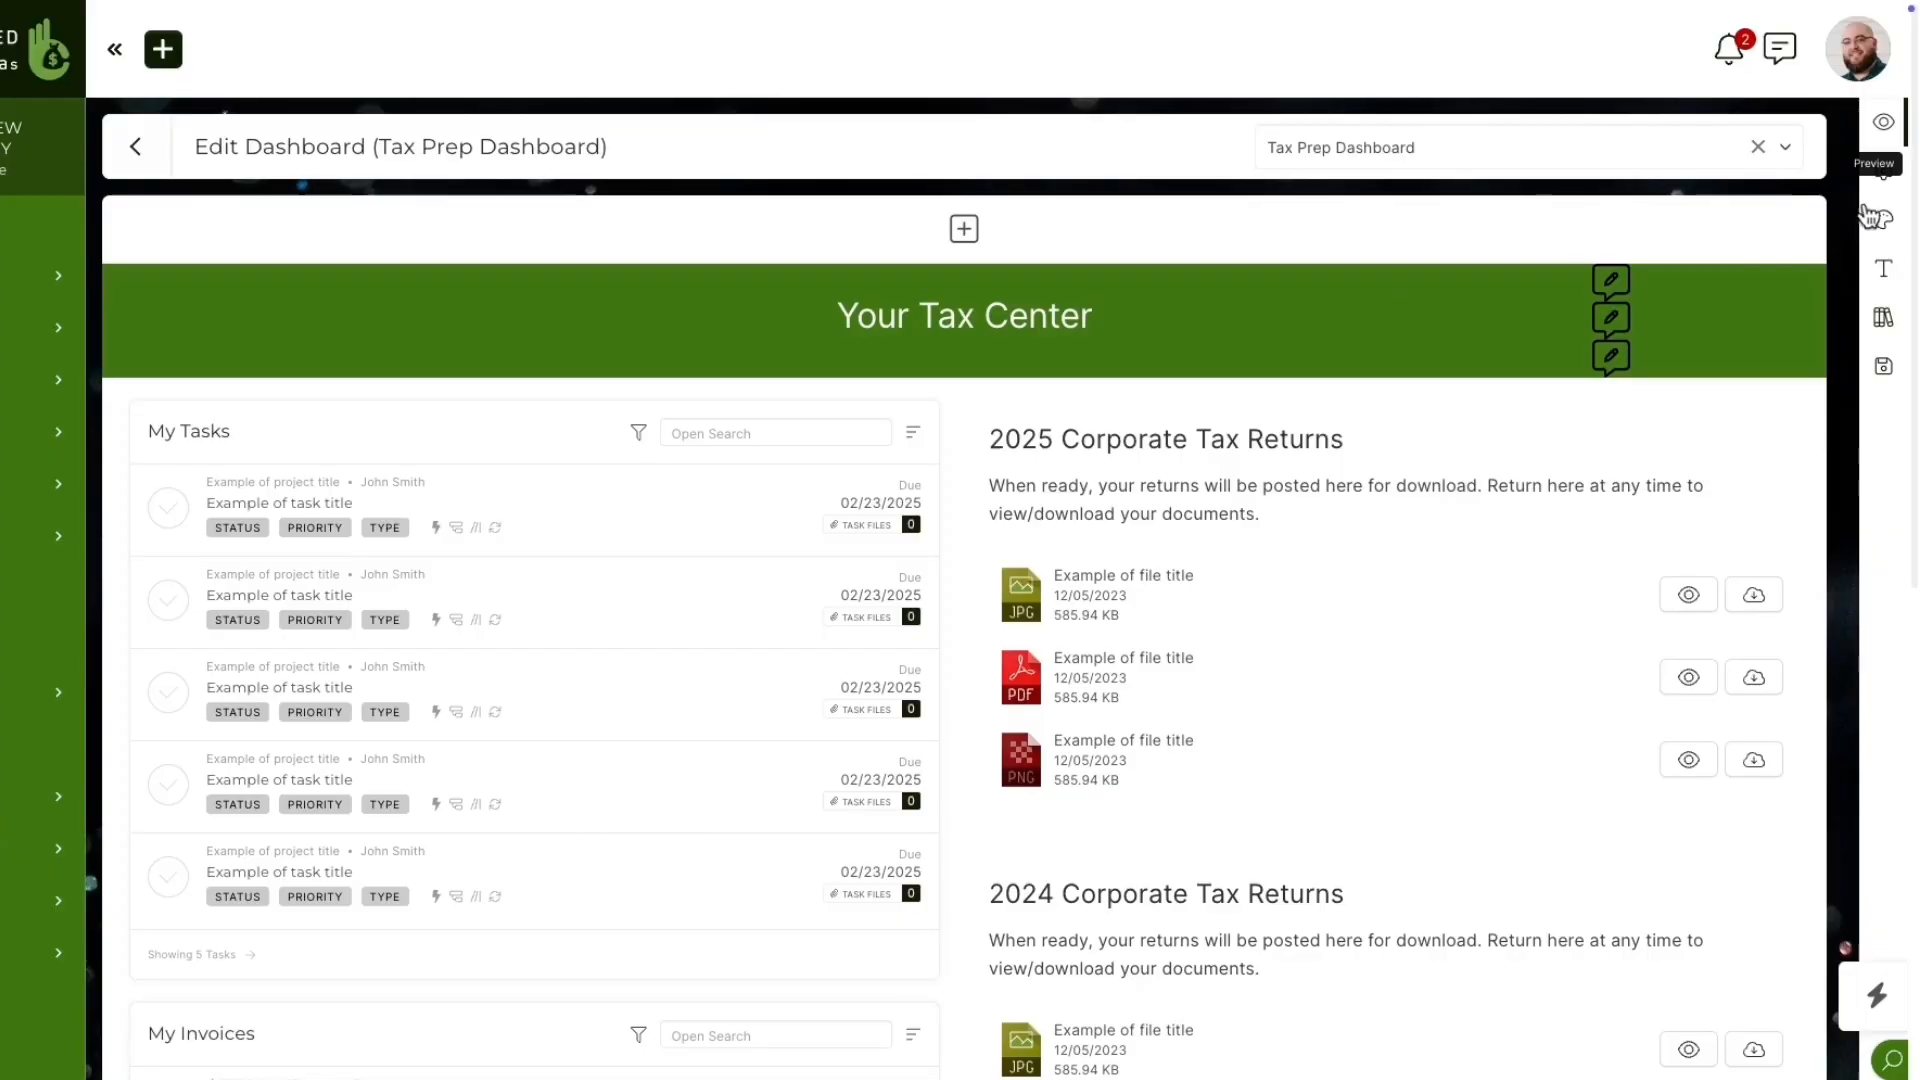
# Step: Review the Tax Prep Dashboard's styling options, including the primary background image and the custom CSS, without changing them
pyautogui.click(1896, 121)
pyautogui.click(1882, 216)
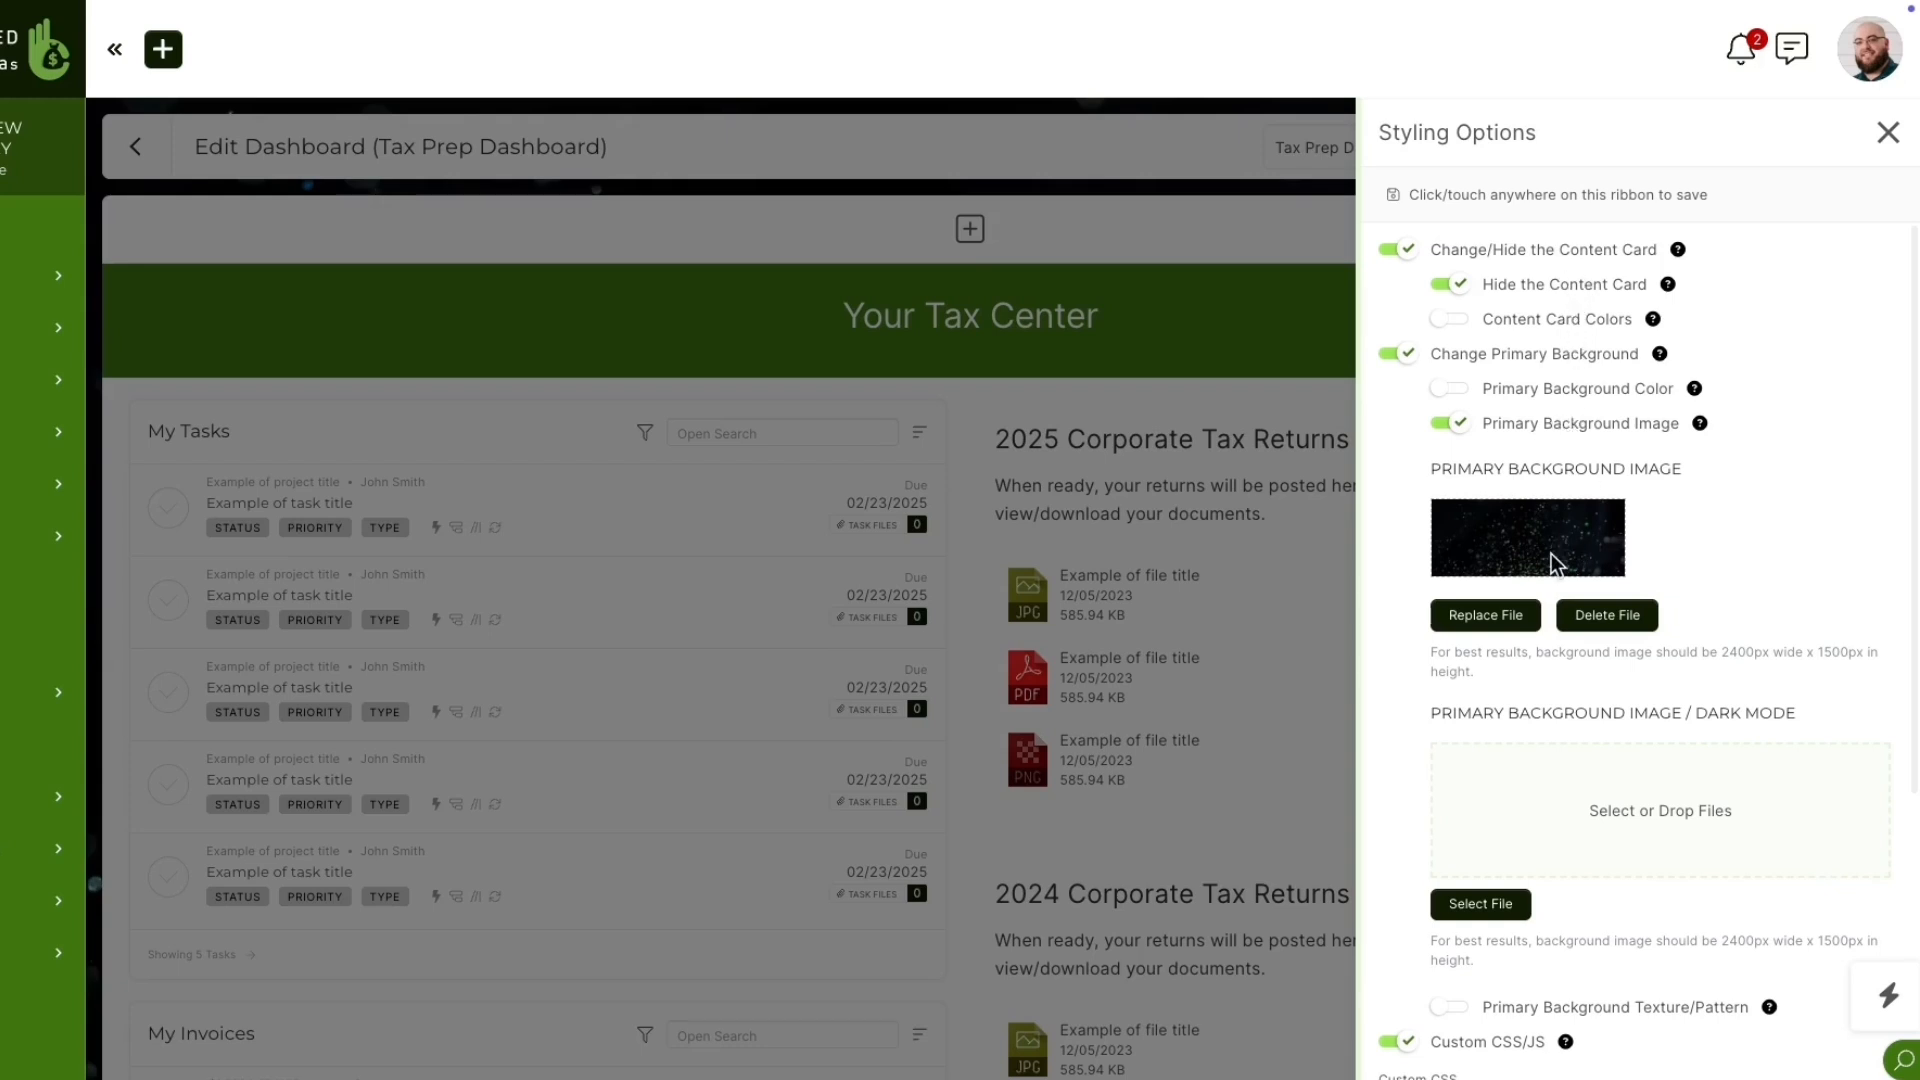
pyautogui.scroll(-4, 1728, 545)
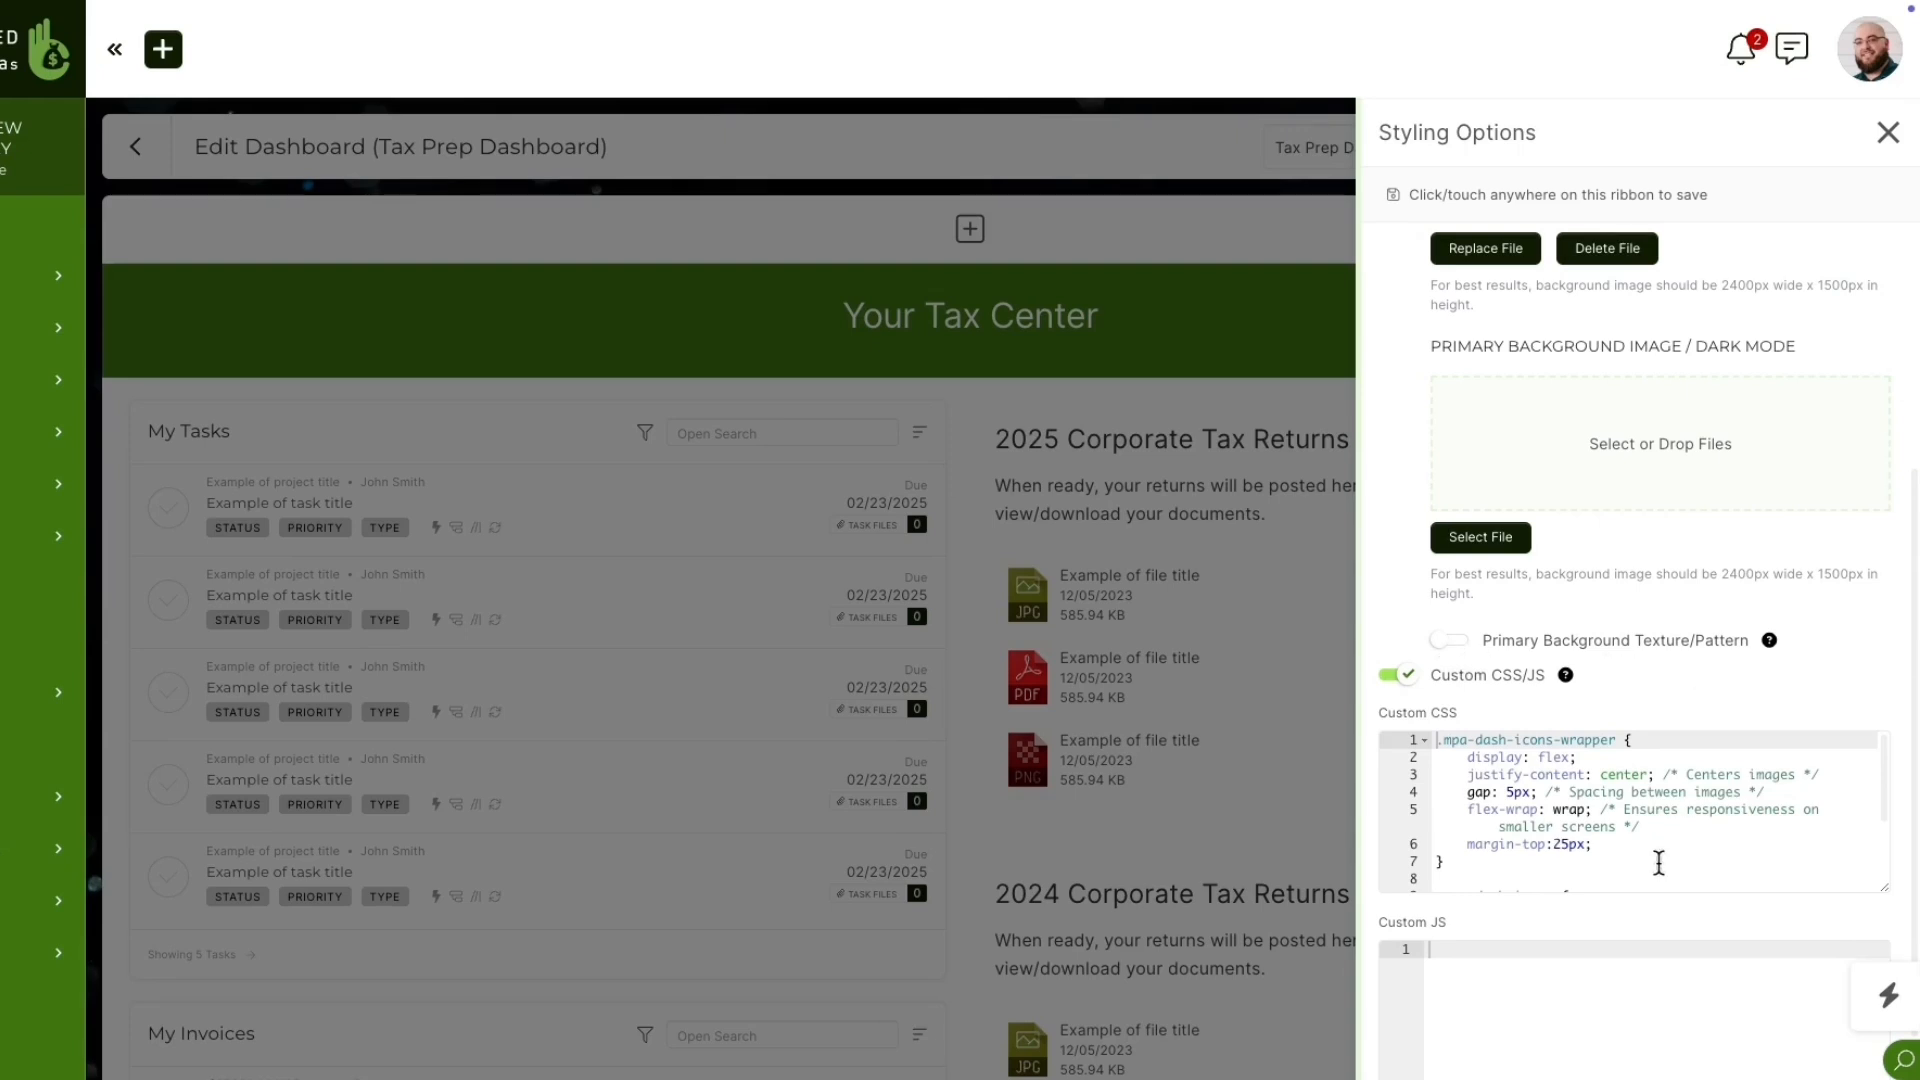
pyautogui.scroll(4, 1658, 862)
pyautogui.click(1887, 132)
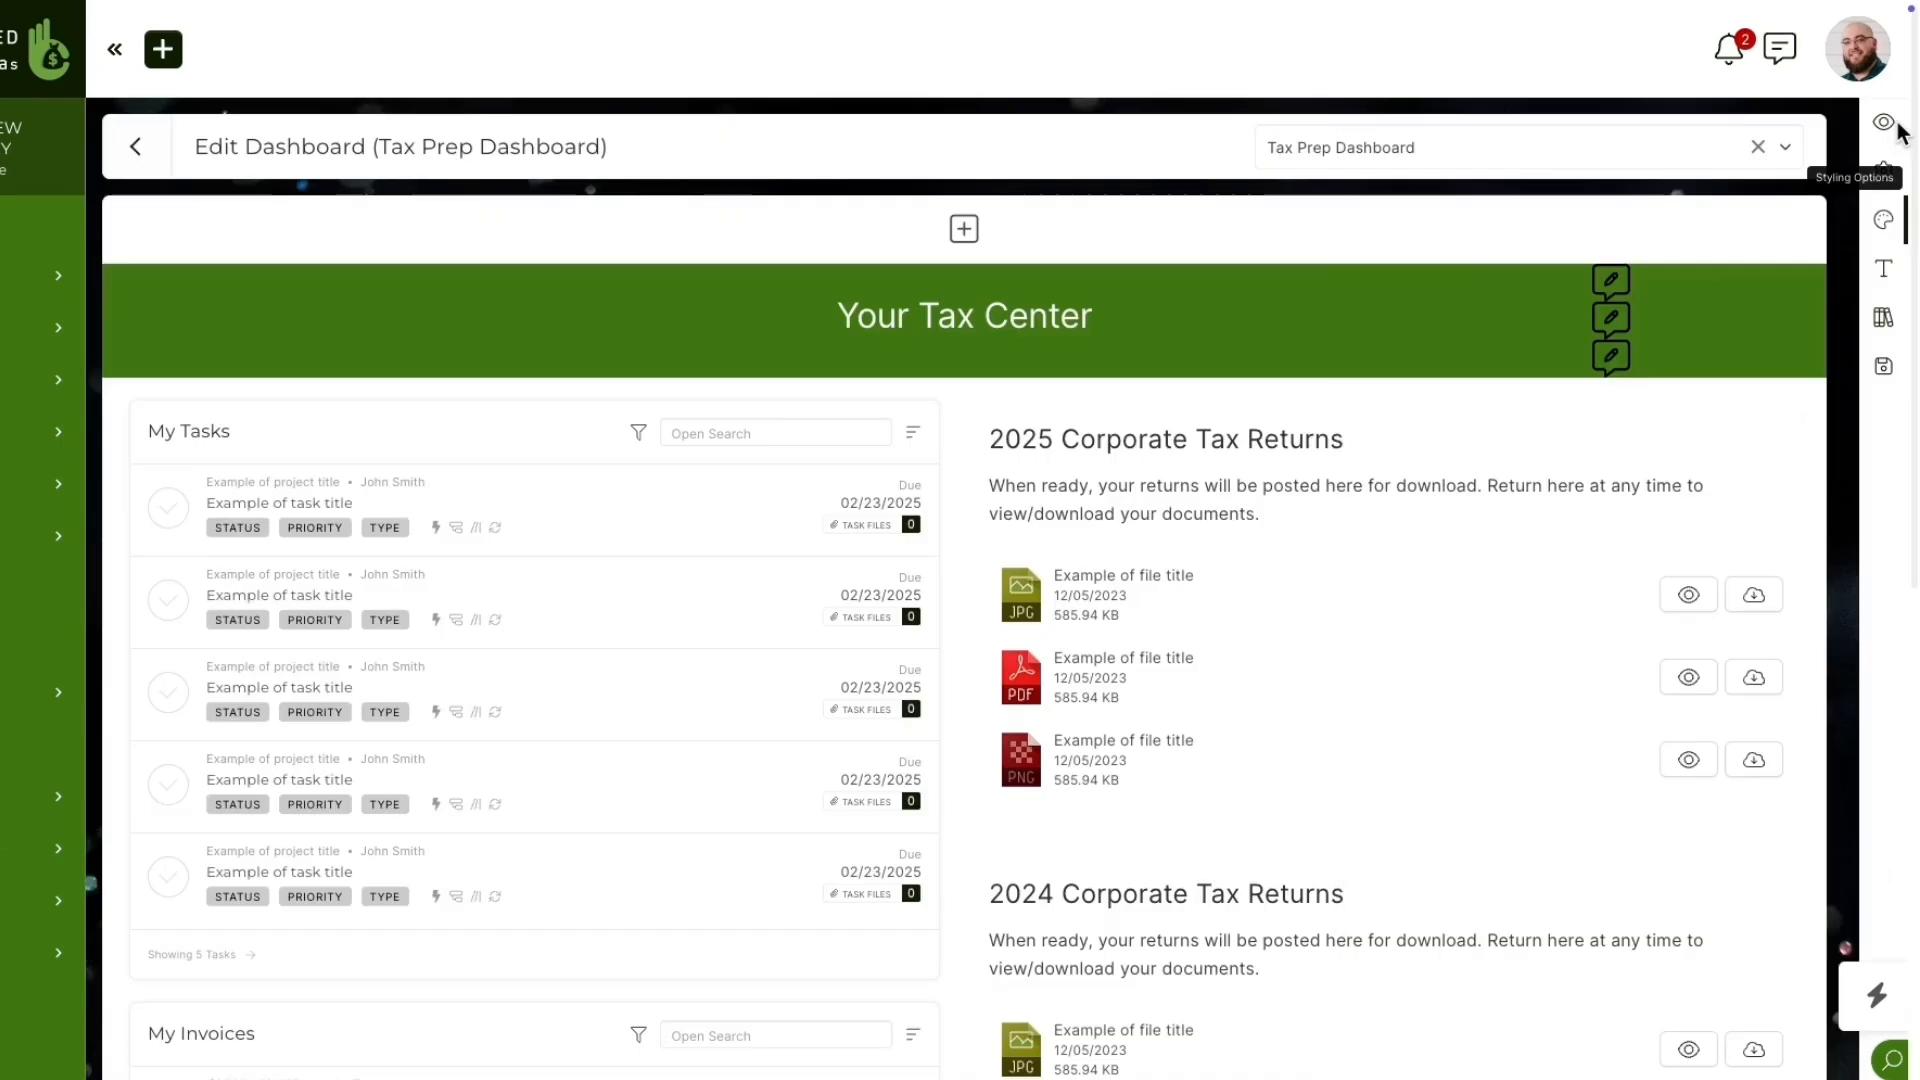